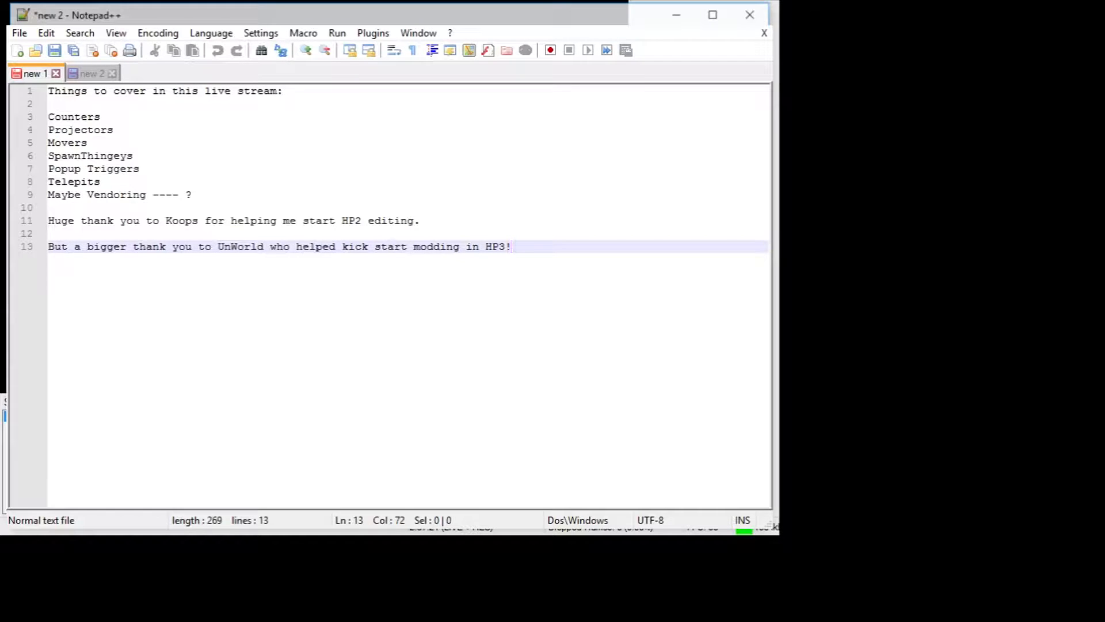
Highlight the stream topics Projectors, Movers and SpawnThingeys one after another in the list of things to cover.
double_click(147, 126)
key(shift+Up)
key(shift+Up)
key(shift+Up)
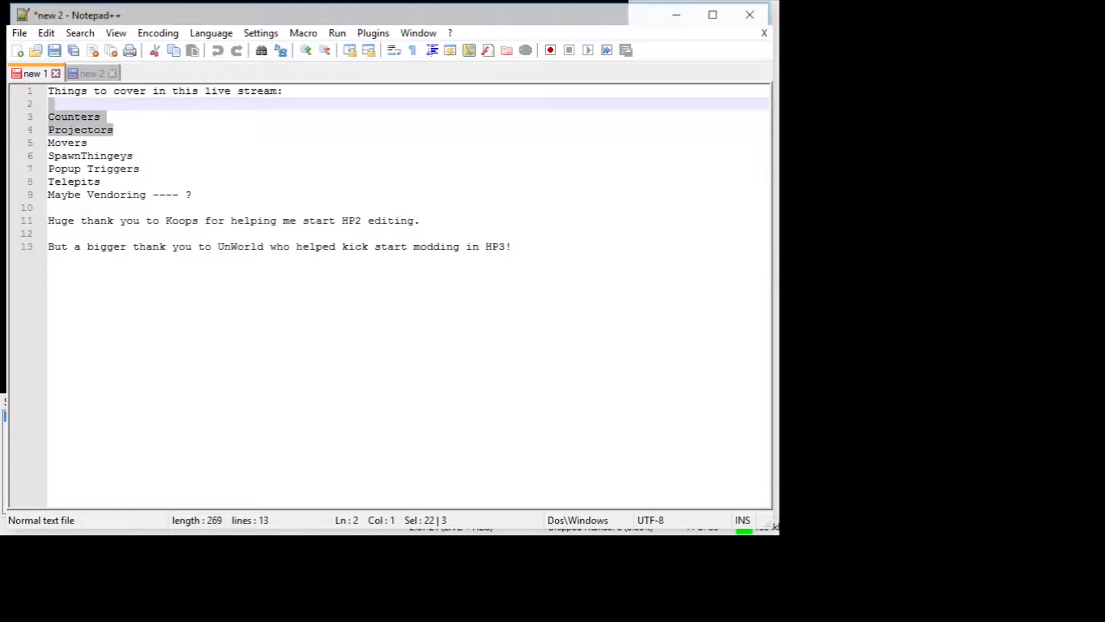
key(shift+Down)
key(shift+Down)
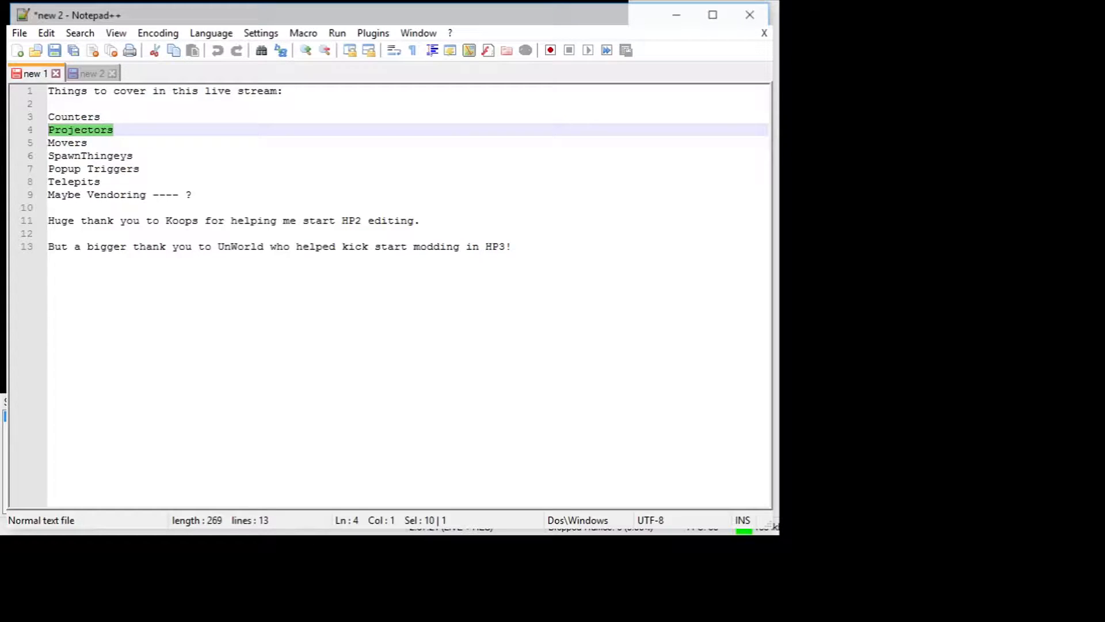
double_click(119, 142)
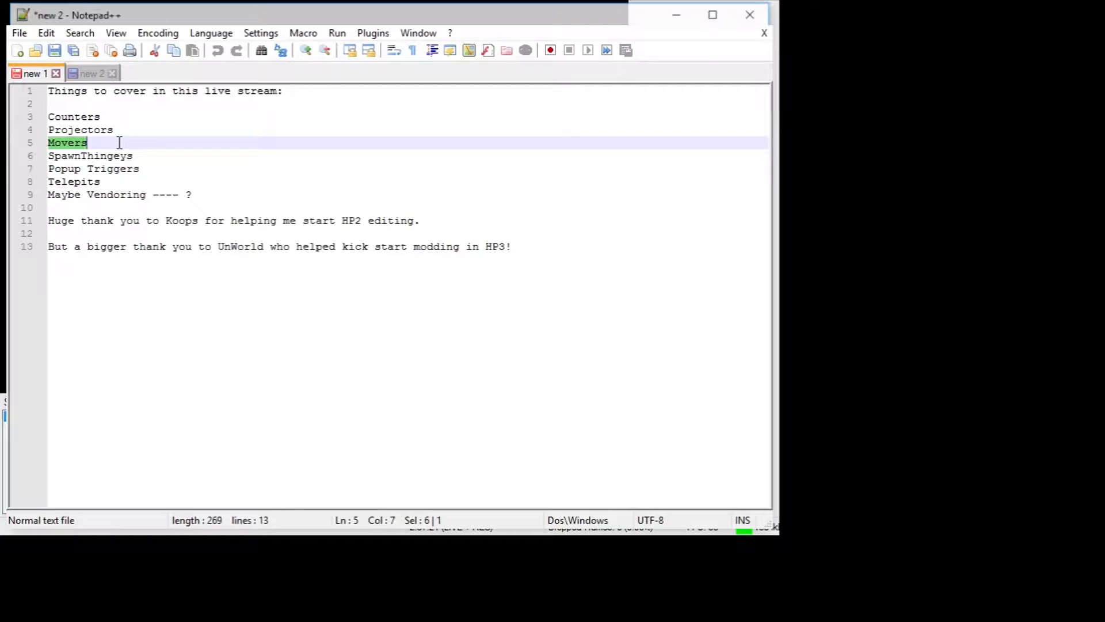
drag(191, 158, 48, 156)
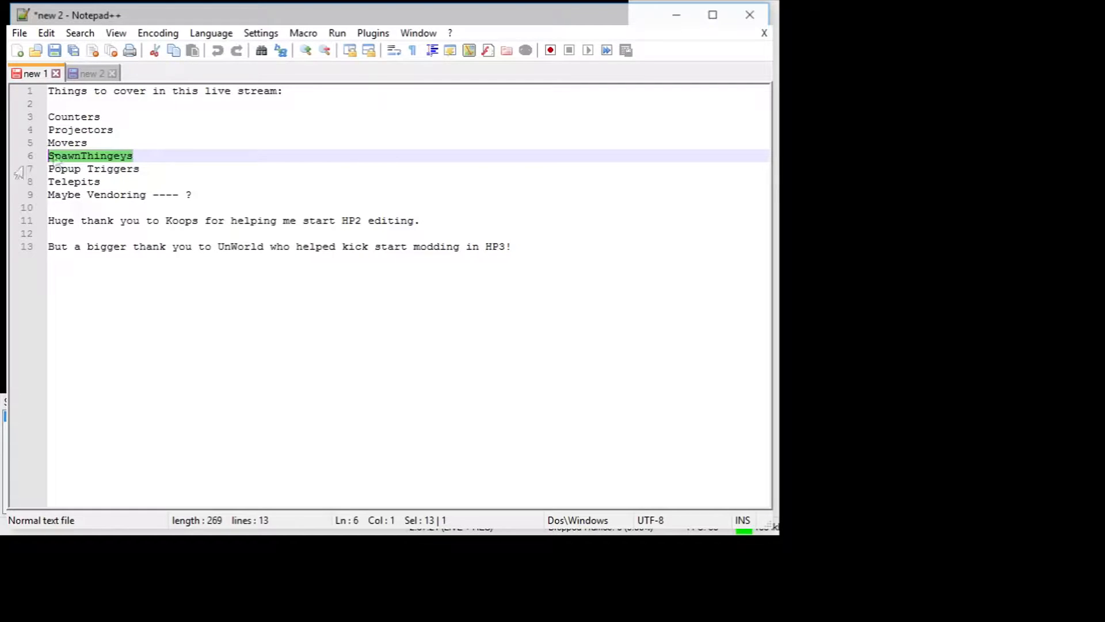
Go through the remaining stream notes, from Popup Triggers, Telepits and Vendoring down to the first thank-you line.
click(192, 168)
key(shift+Left)
key(shift+Left)
key(shift+Left)
key(shift+Left)
key(shift+Left)
key(shift+Left)
key(shift+Left)
key(shift+Left)
key(shift+Left)
key(shift+Left)
key(shift+Left)
key(shift+Left)
key(shift+Left)
key(shift+Left)
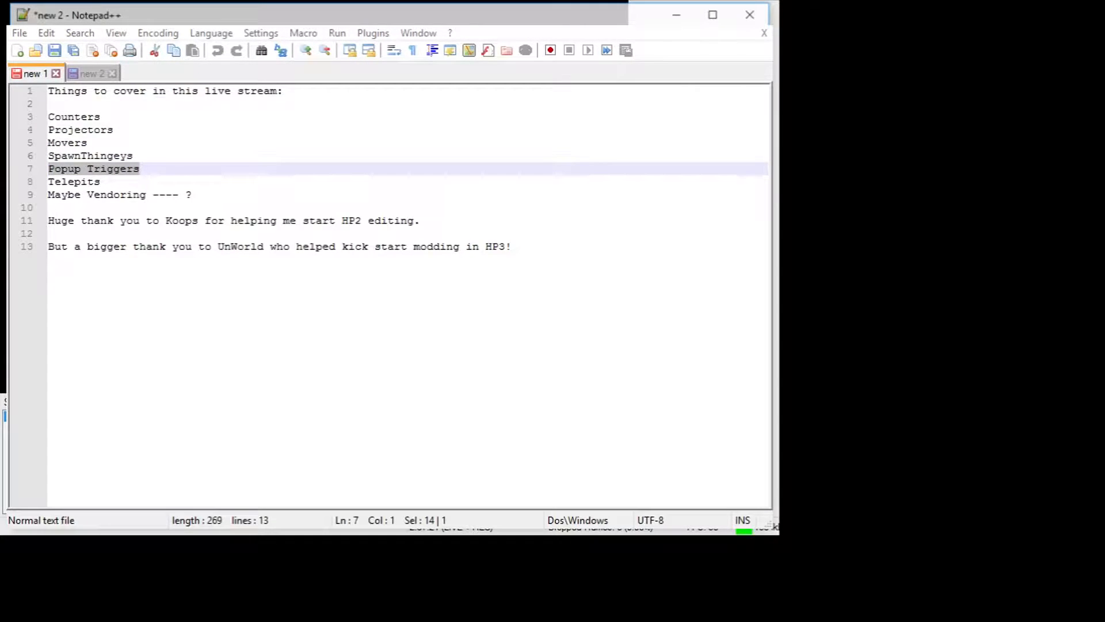
click(156, 172)
key(shift+Home)
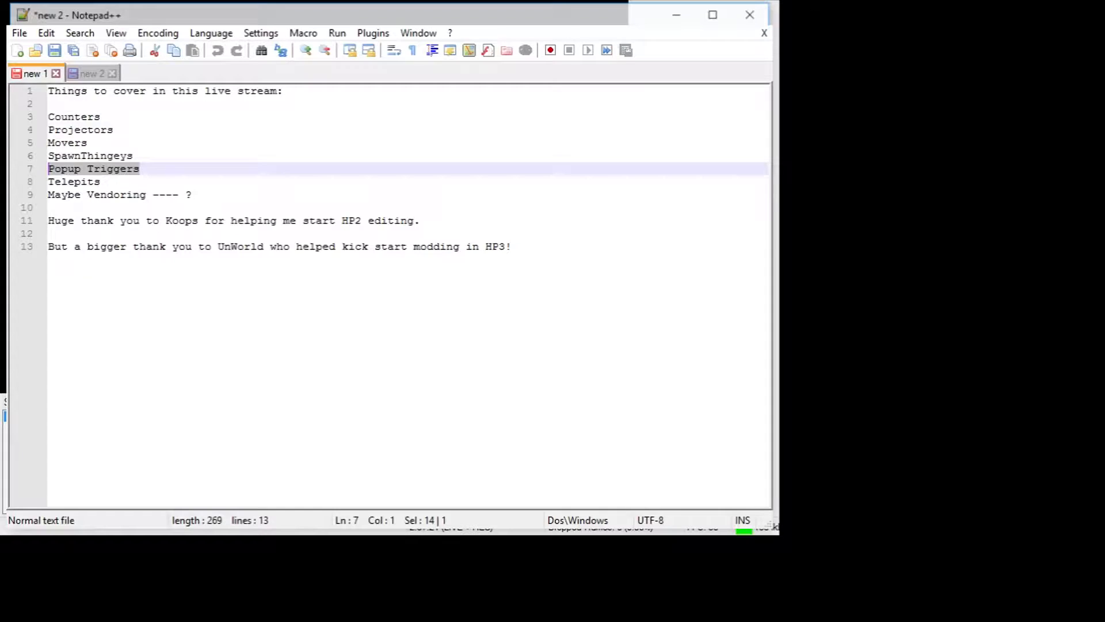
click(125, 178)
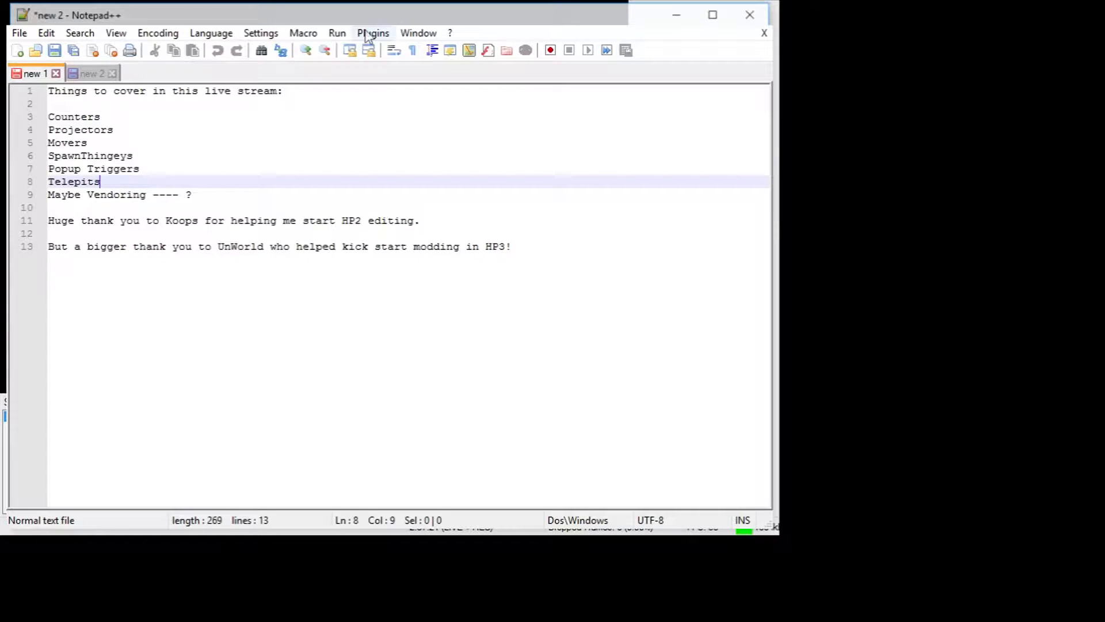
double_click(122, 196)
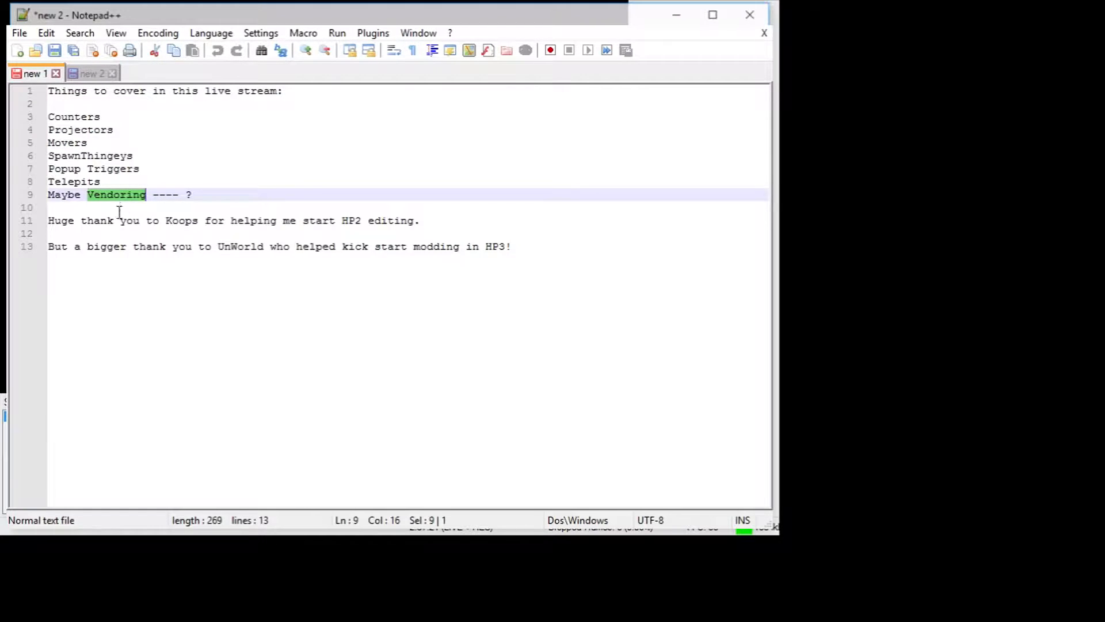
click(112, 220)
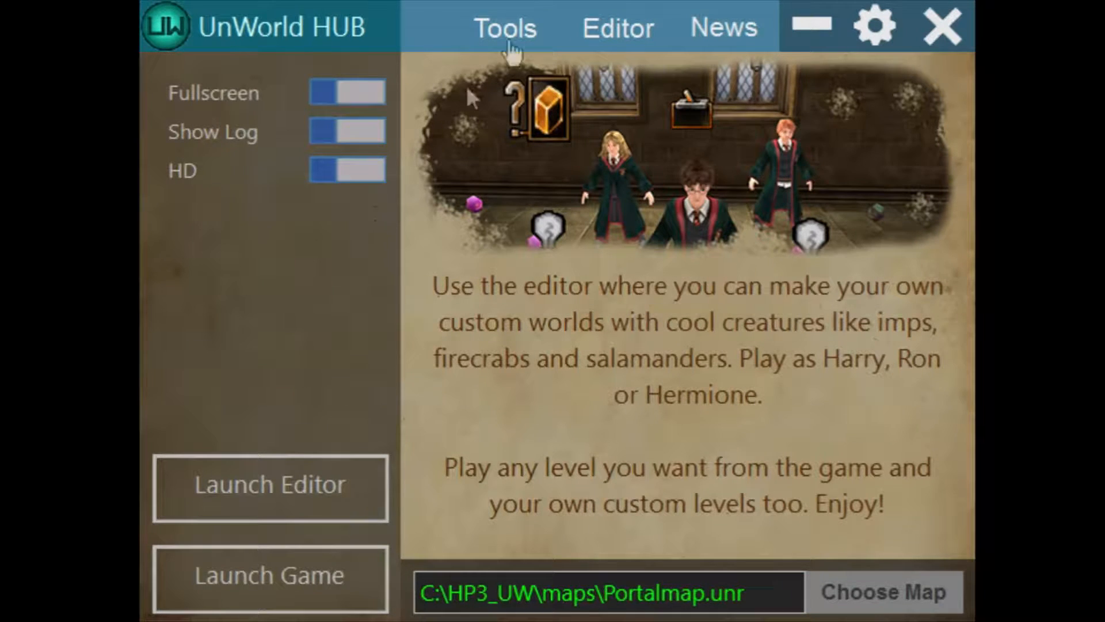
Switch to UnWorld HUB and view its News and Tools pages, ending on the Editor page.
click(719, 43)
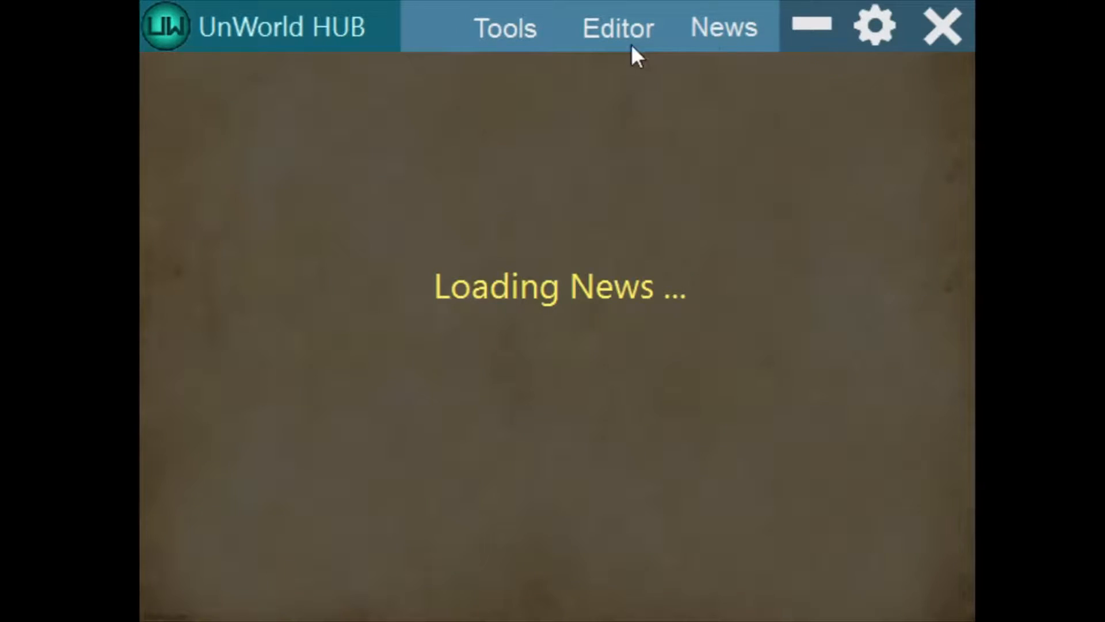
click(498, 34)
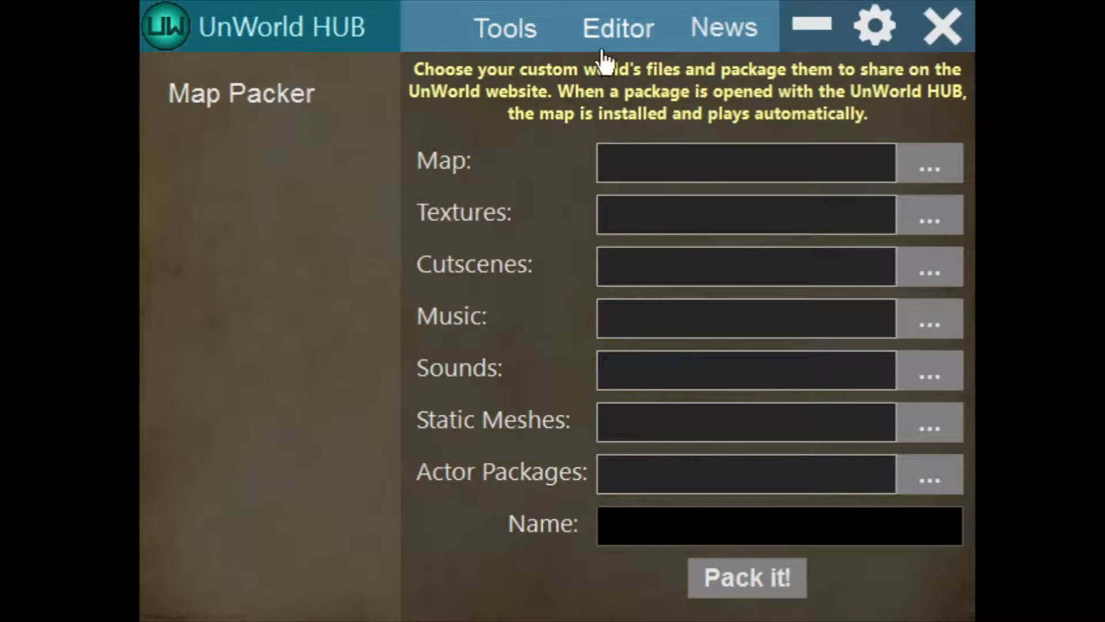
click(617, 45)
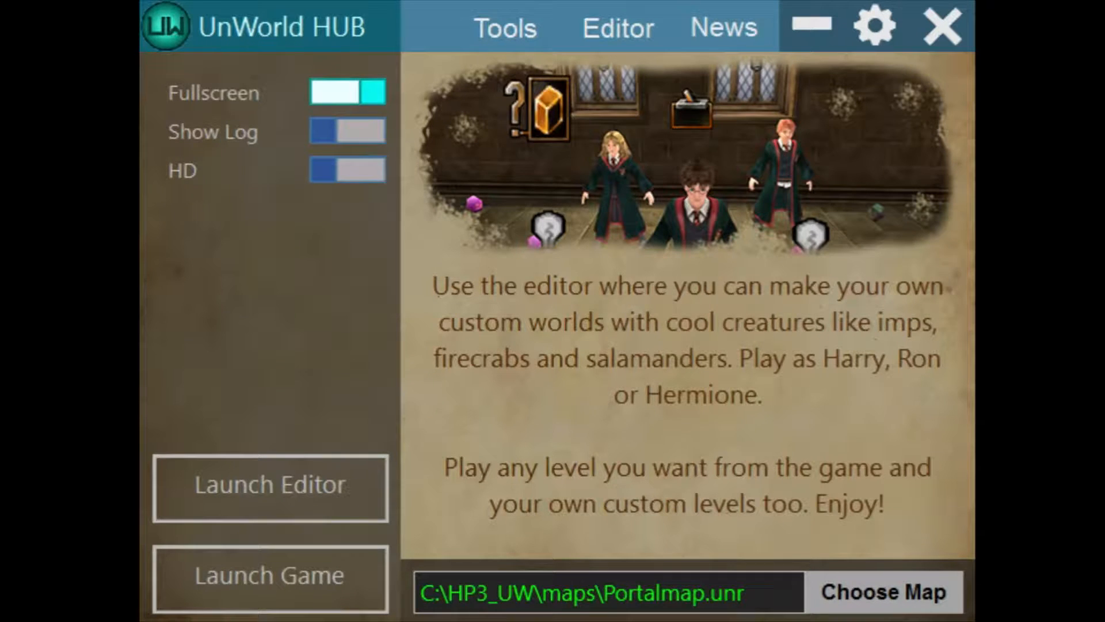
Choose the map MainHall1.unr and launch the game on it with Fullscreen turned off.
double_click(485, 113)
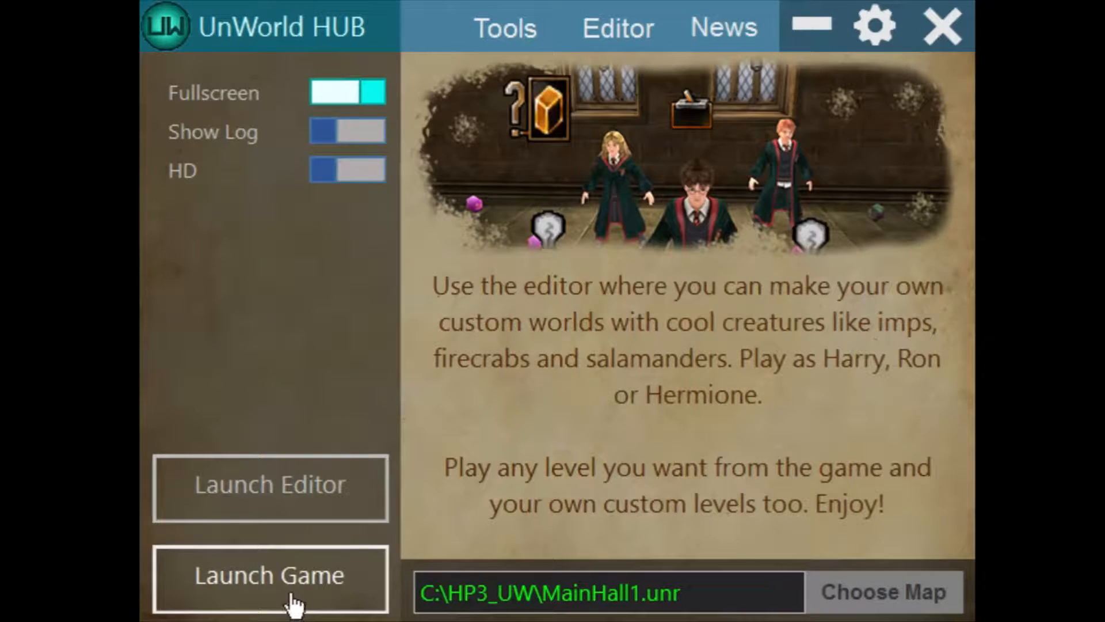
click(313, 593)
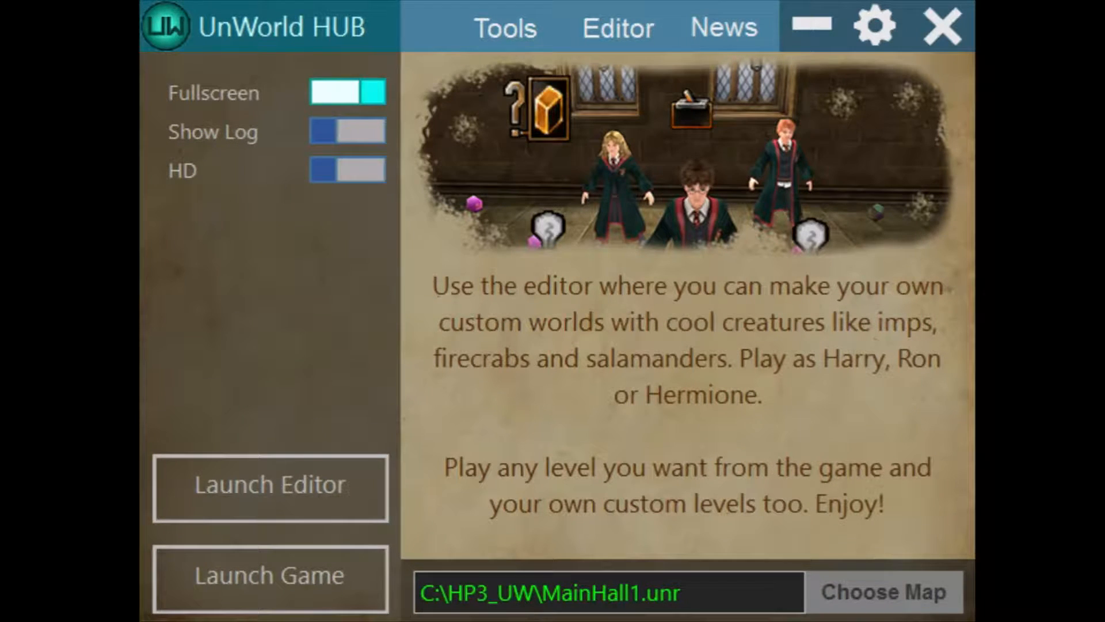
click(321, 93)
click(248, 573)
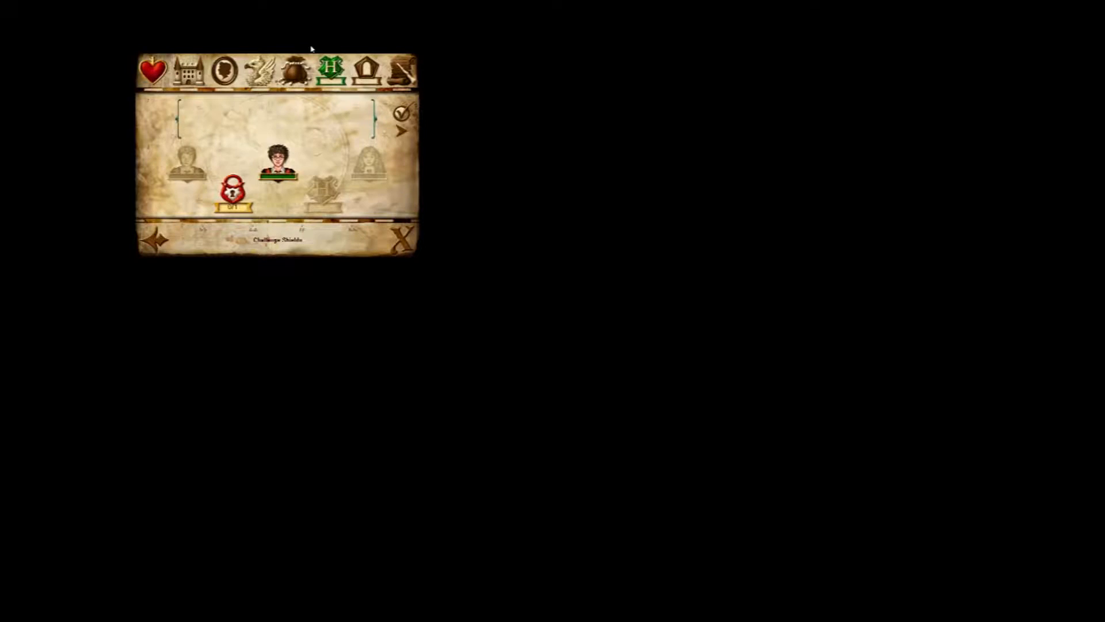
Close the in-game Challenge Shields screen to resume play in the map.
click(311, 50)
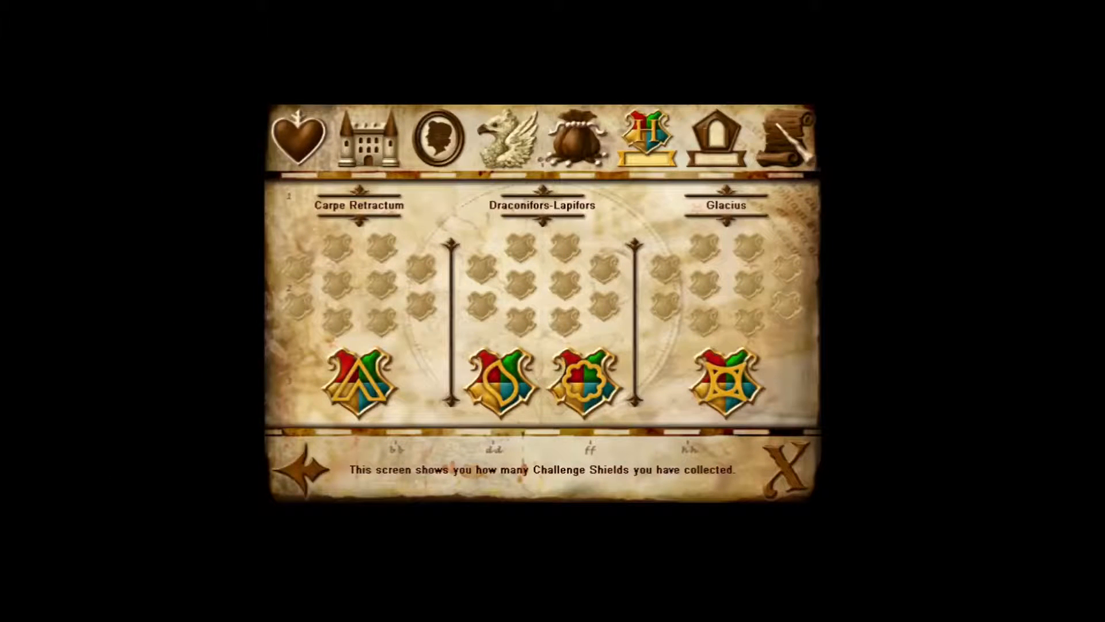
click(488, 105)
key(Escape)
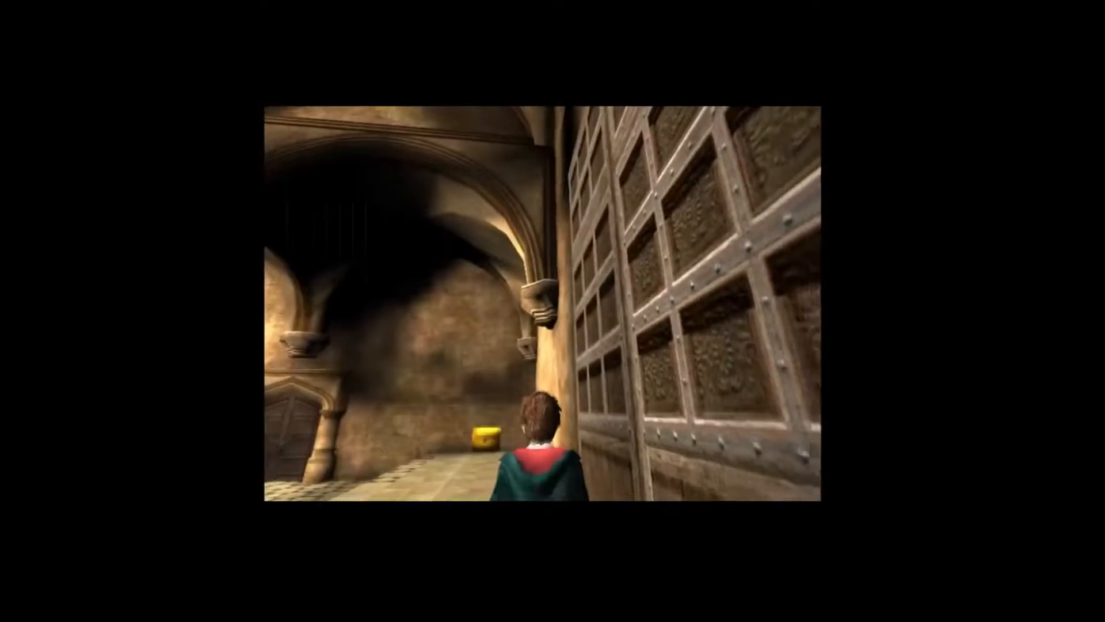
key(w)
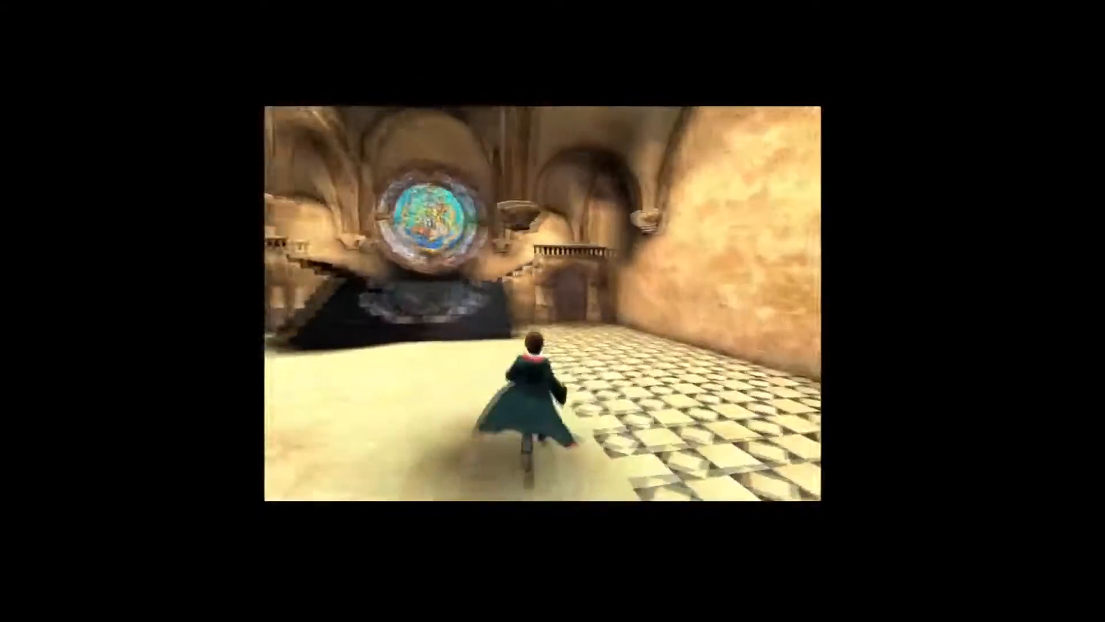
key(w)
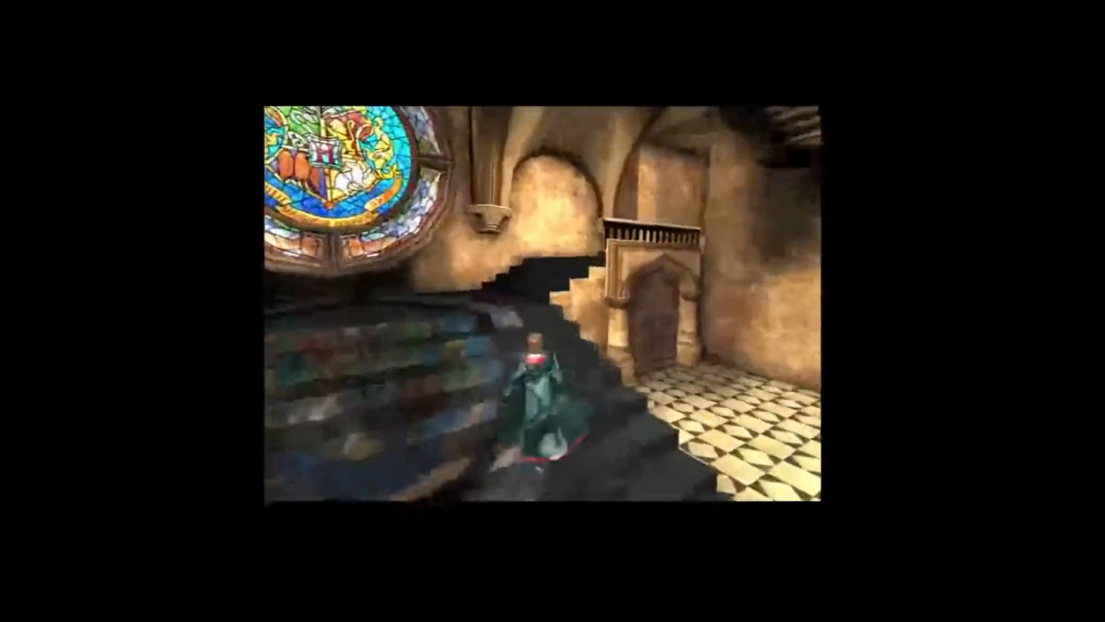
key(w)
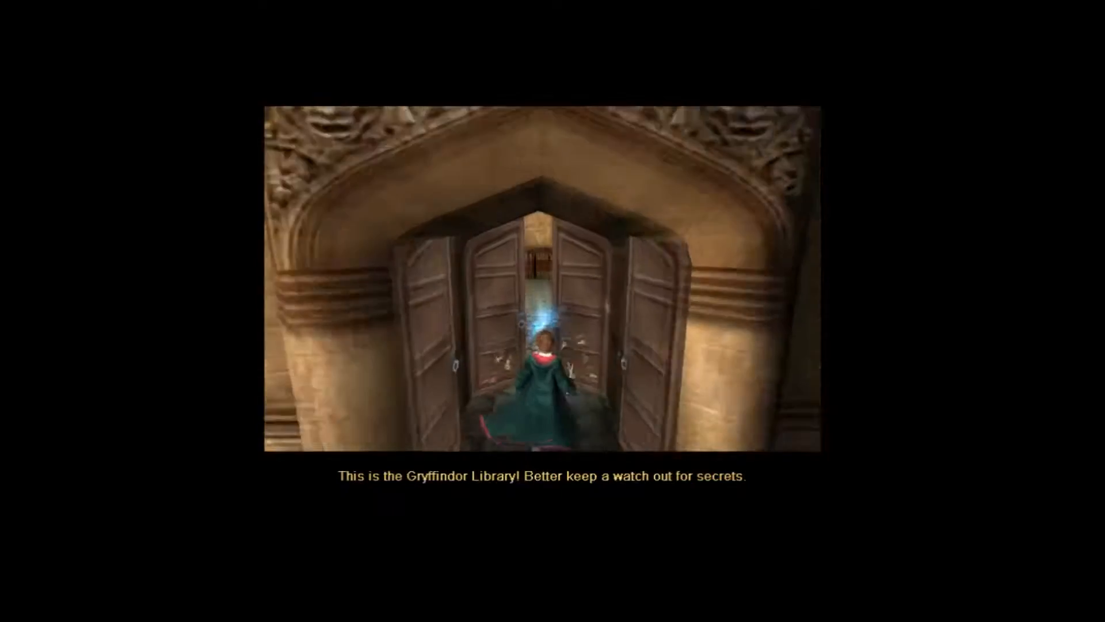
key(w)
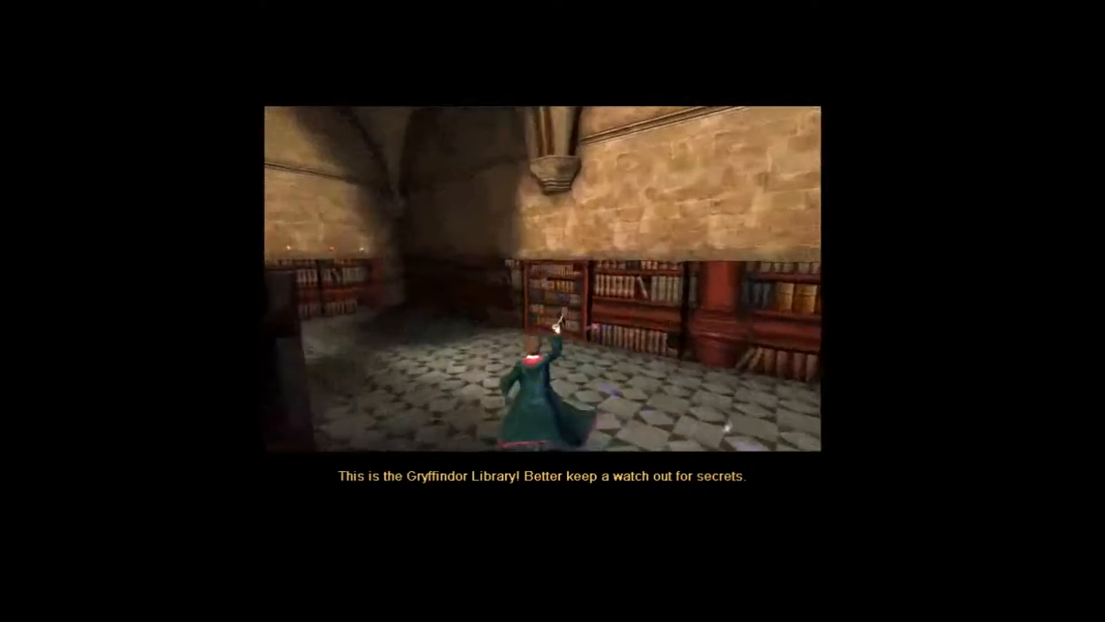
key(w)
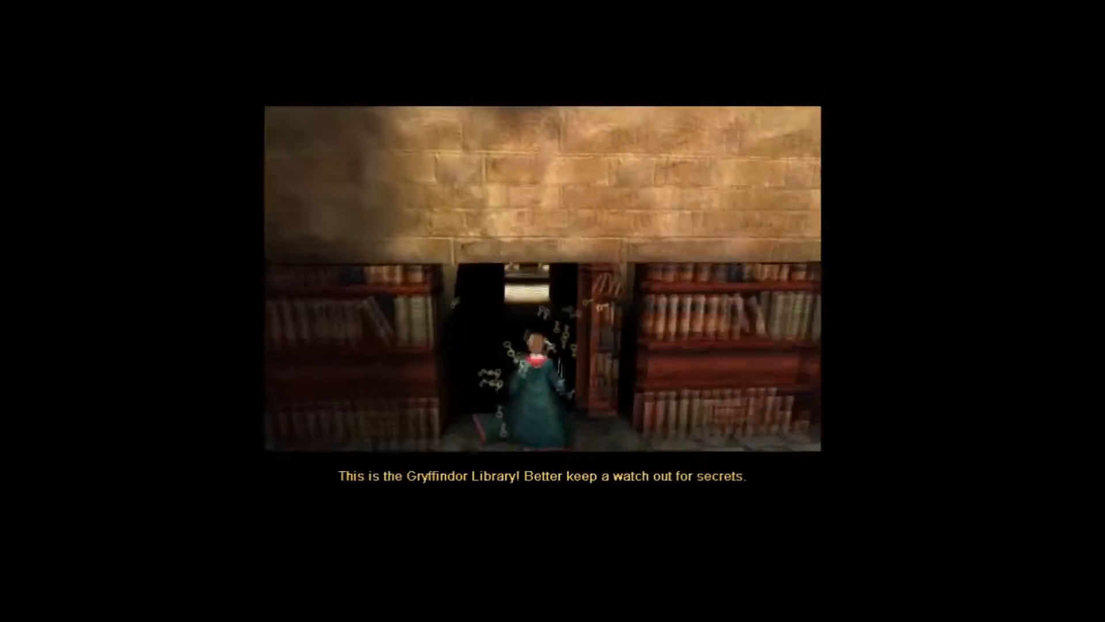
key(w)
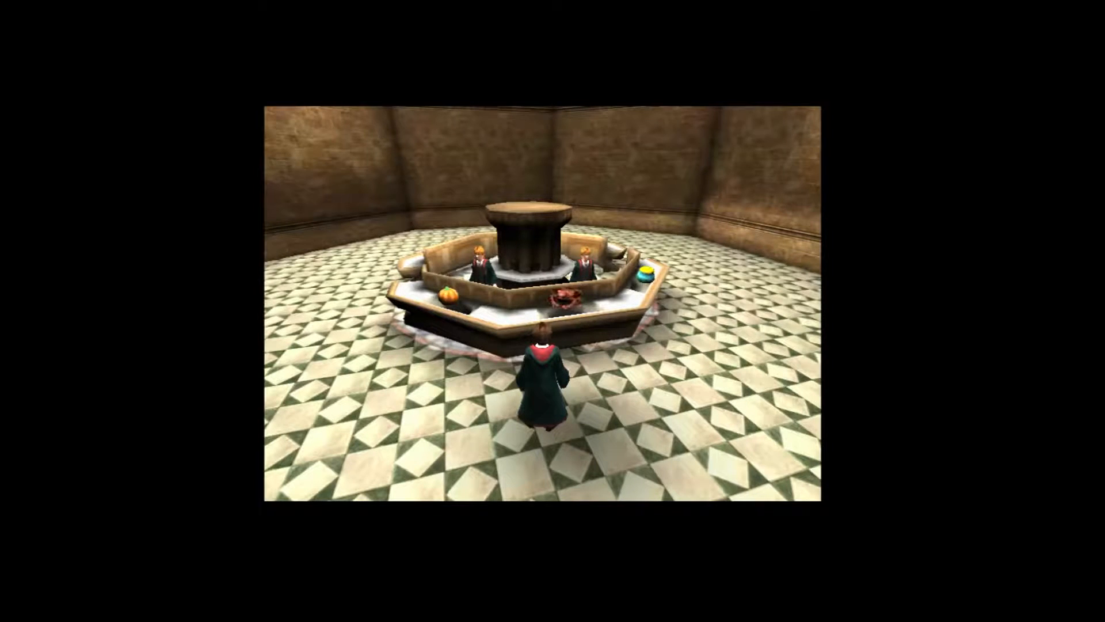
key(a)
key(w)
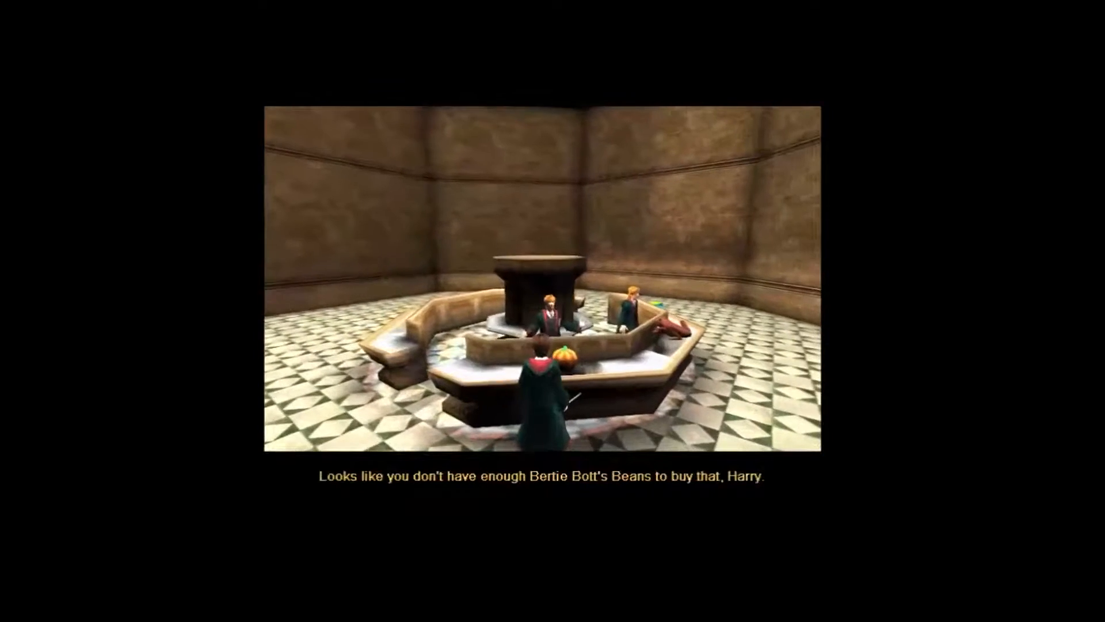
click(604, 426)
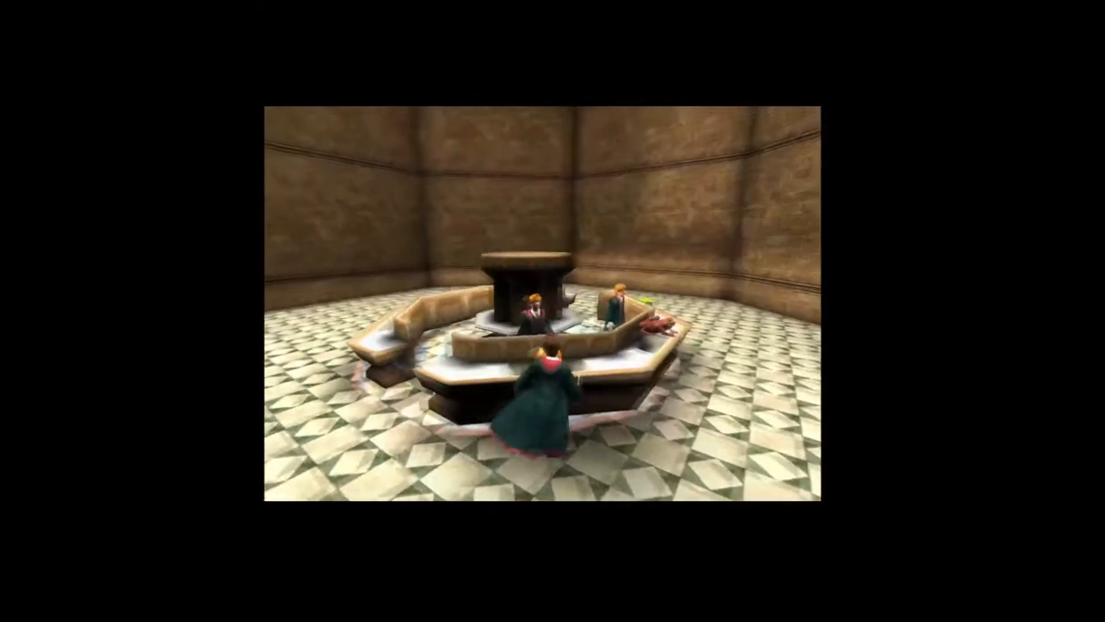
key(w)
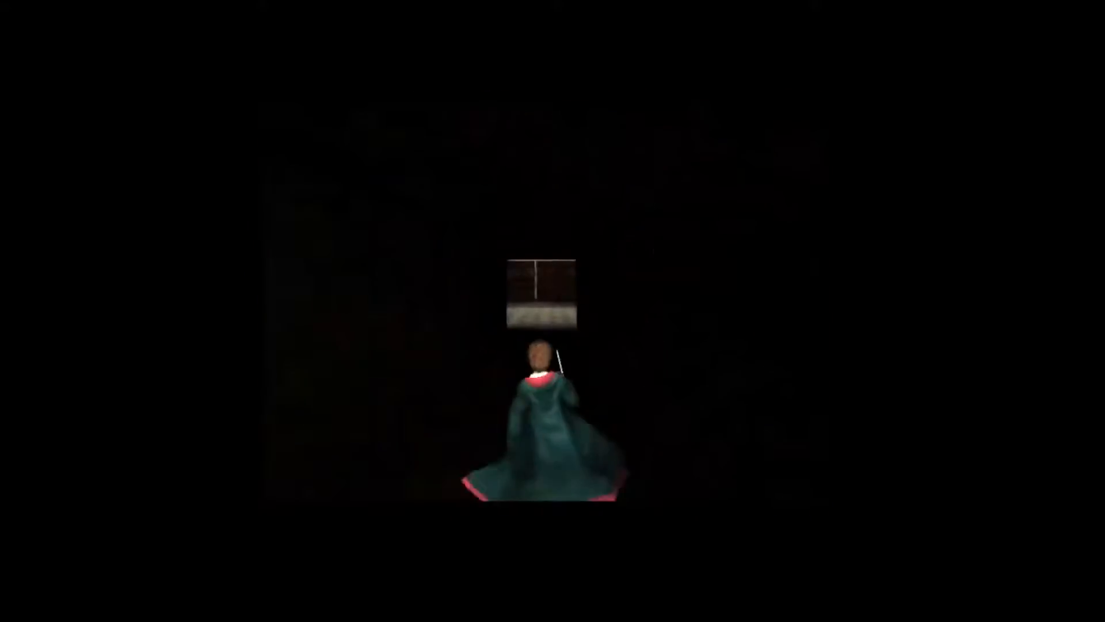
key(w)
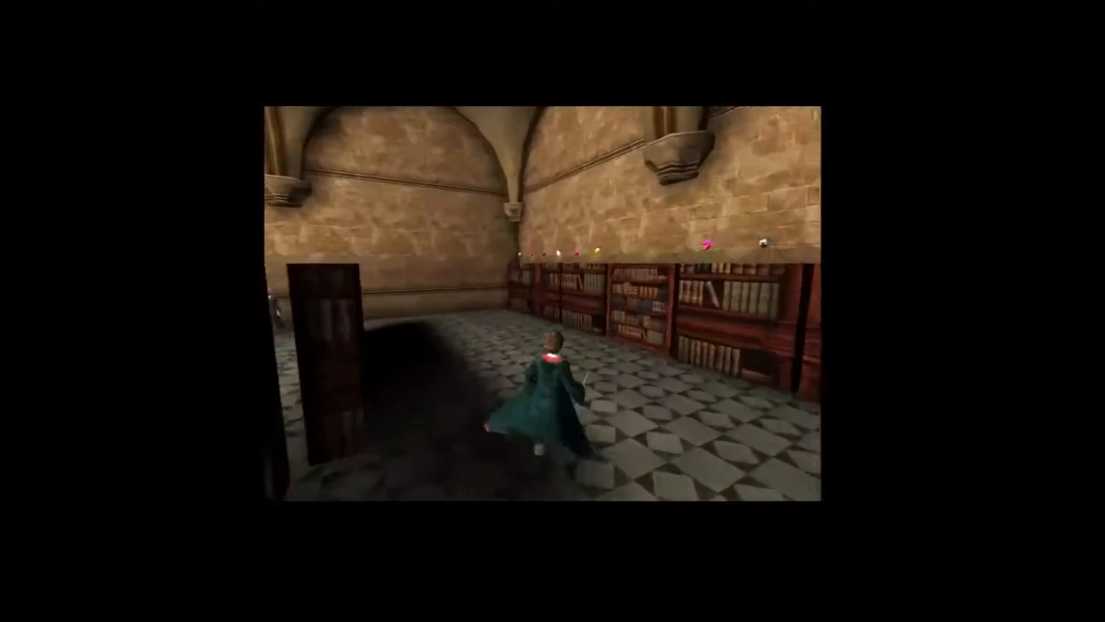
key(w)
key(space)
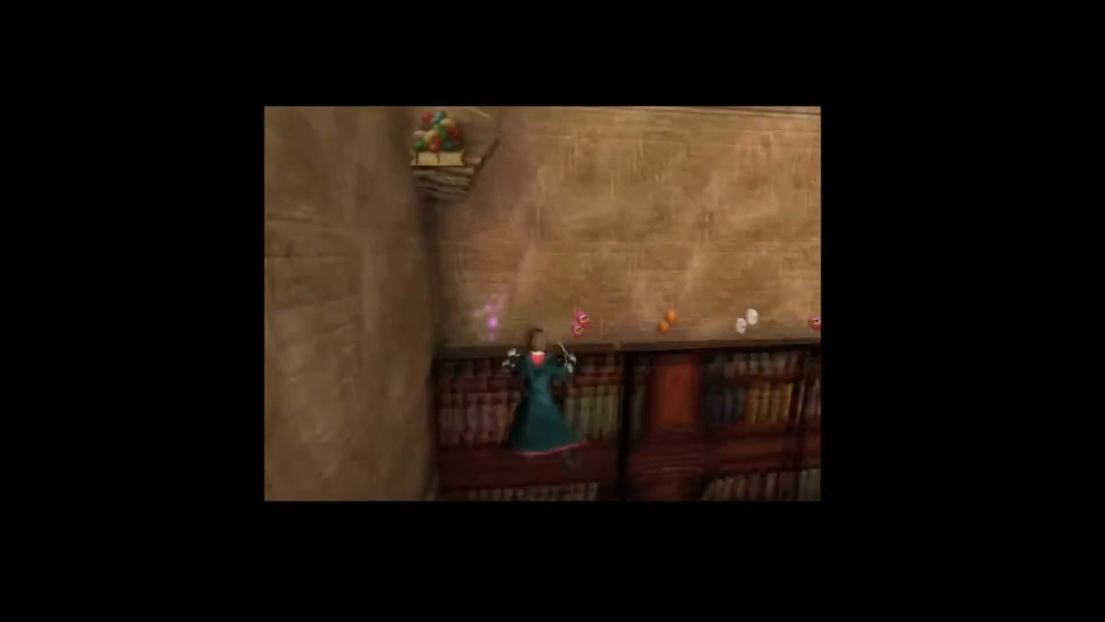
key(w)
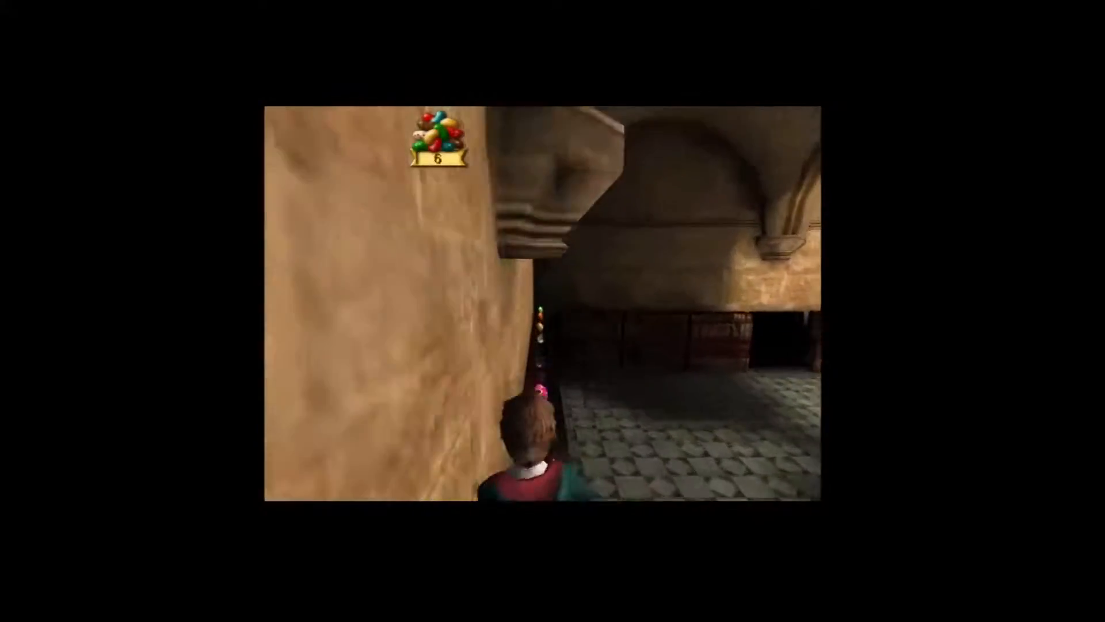
key(w)
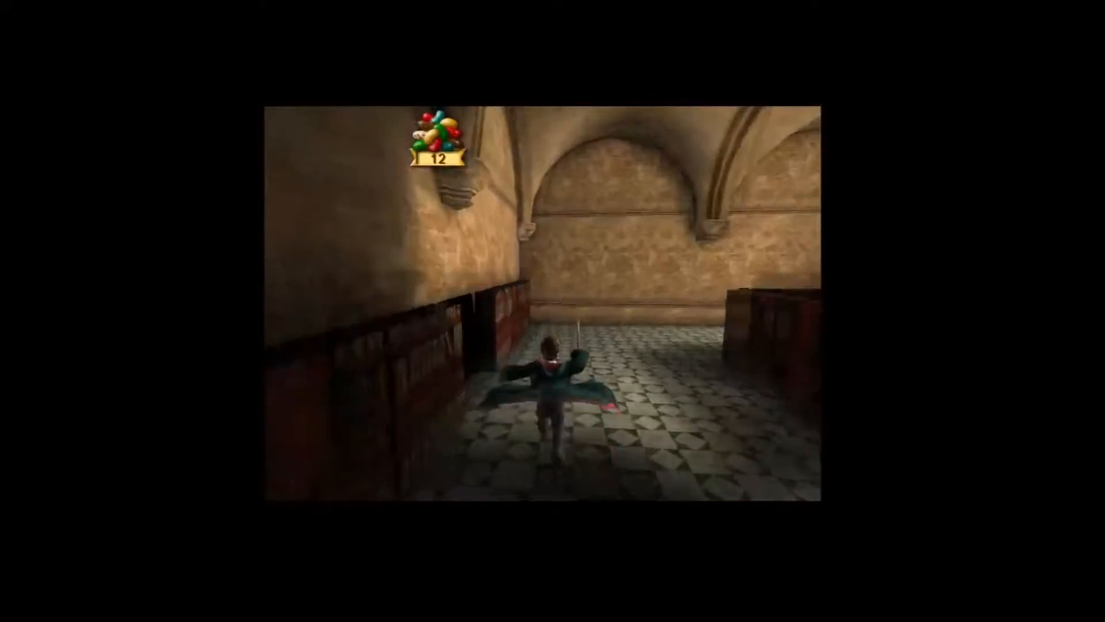
key(w)
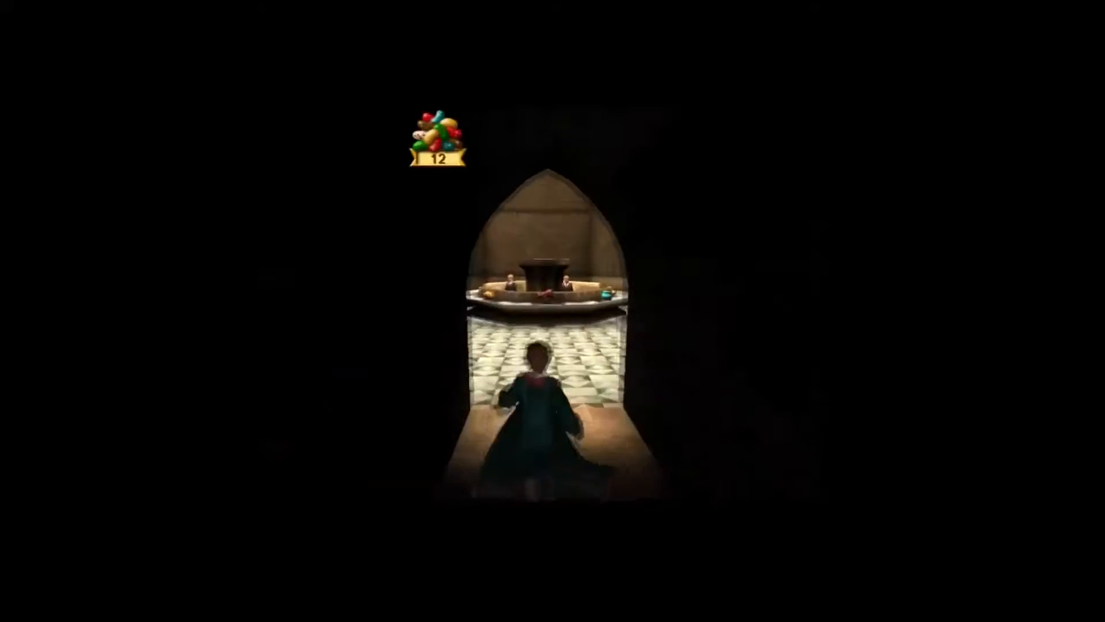
key(w)
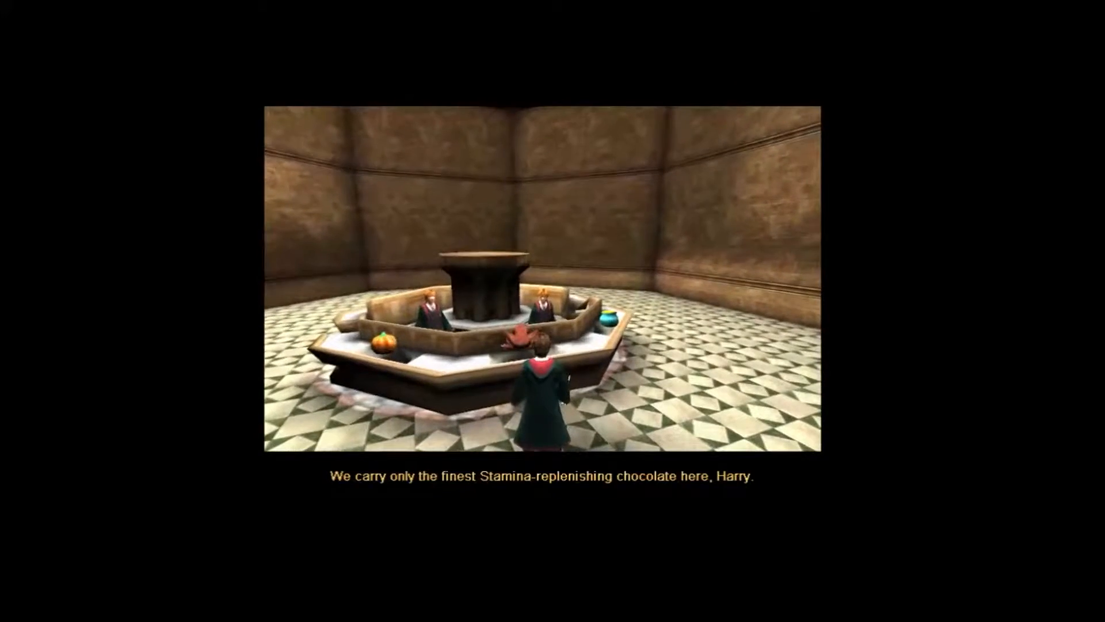
click(620, 403)
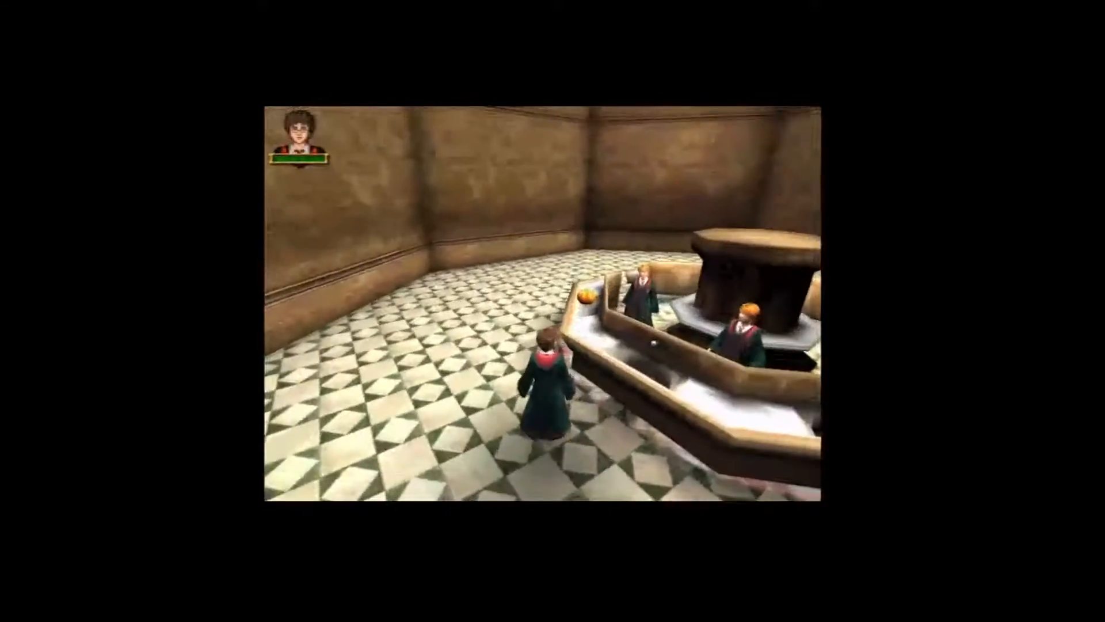
key(w)
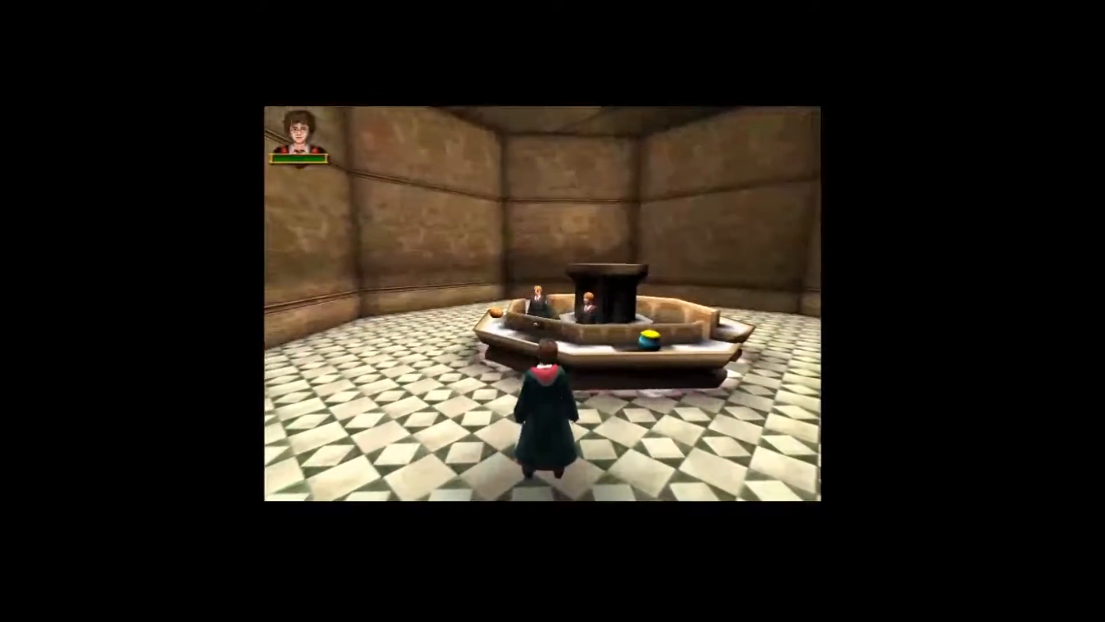
key(w)
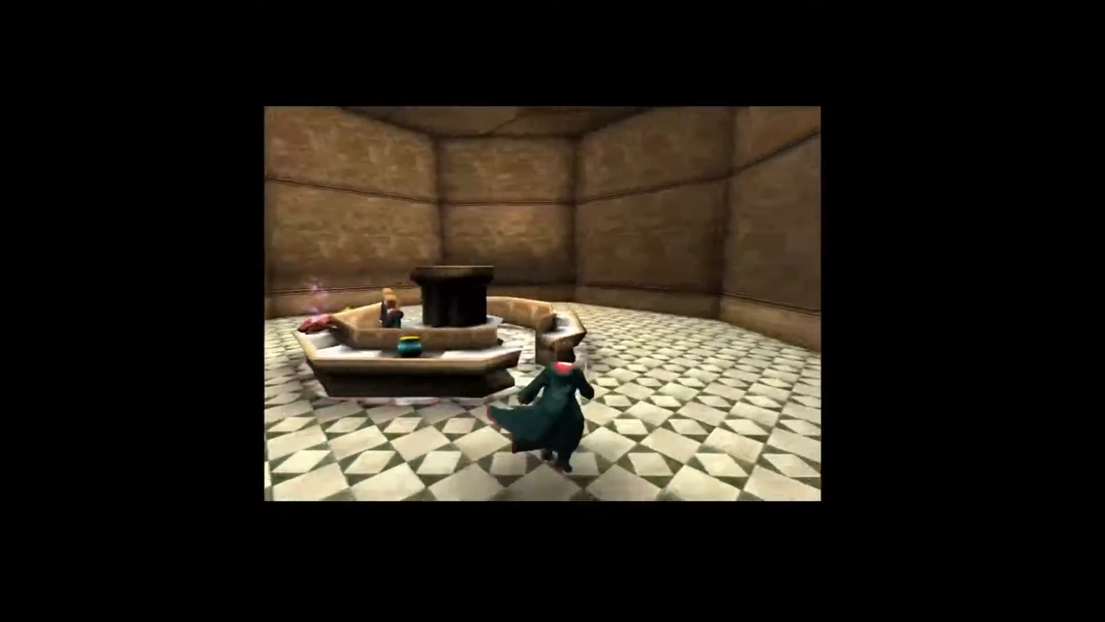
Run the character around the fountain in the main hall, past the students standing at it.
key(w)
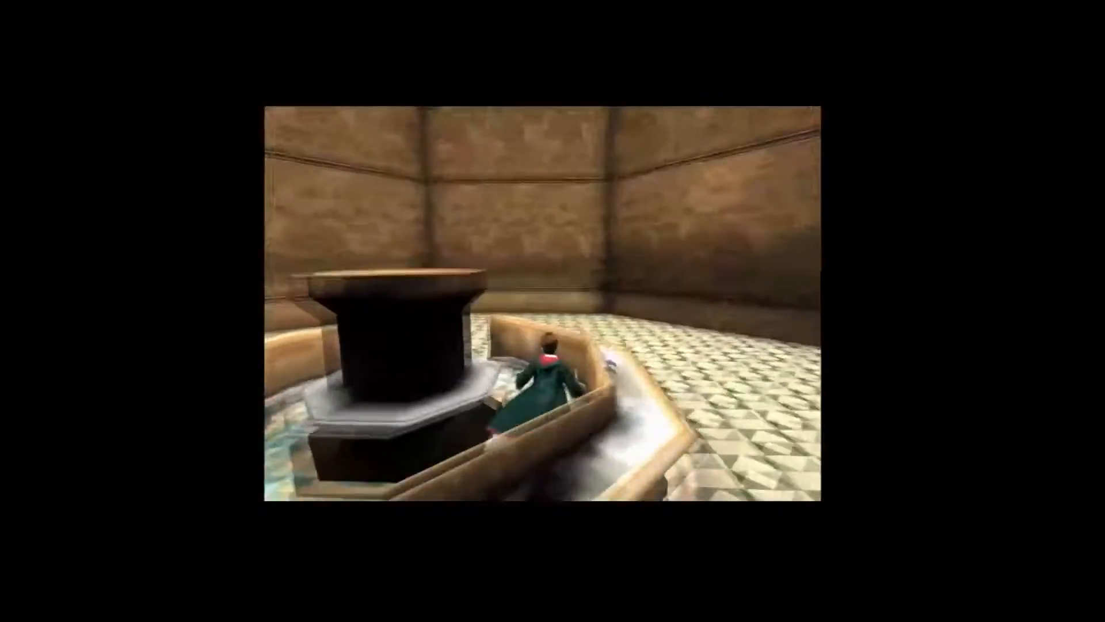
key(w)
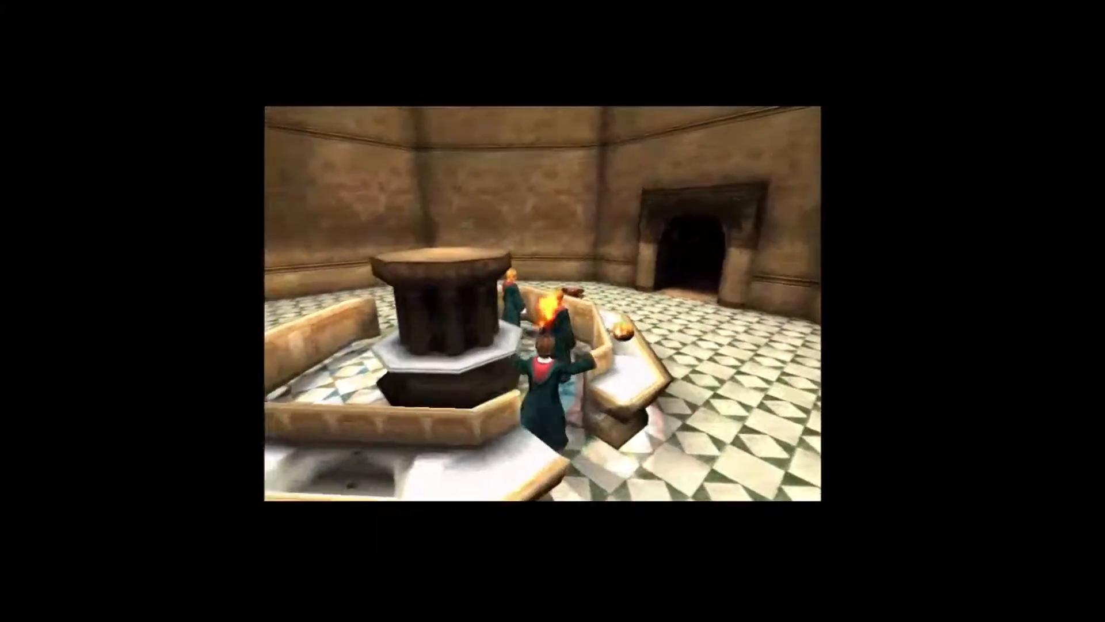
key(s)
key(w)
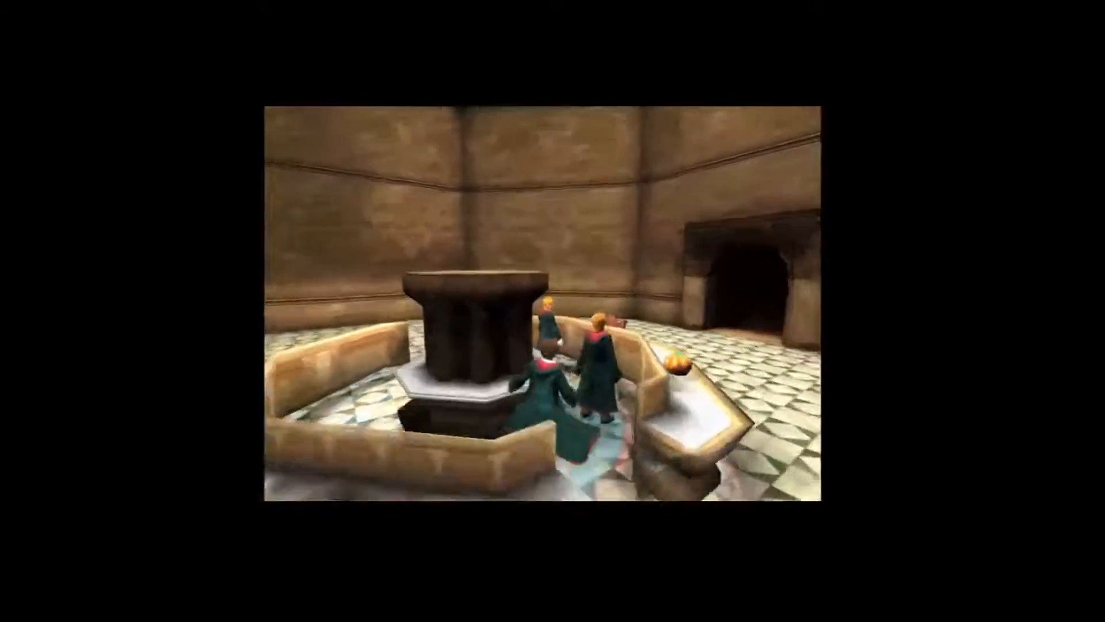
key(w)
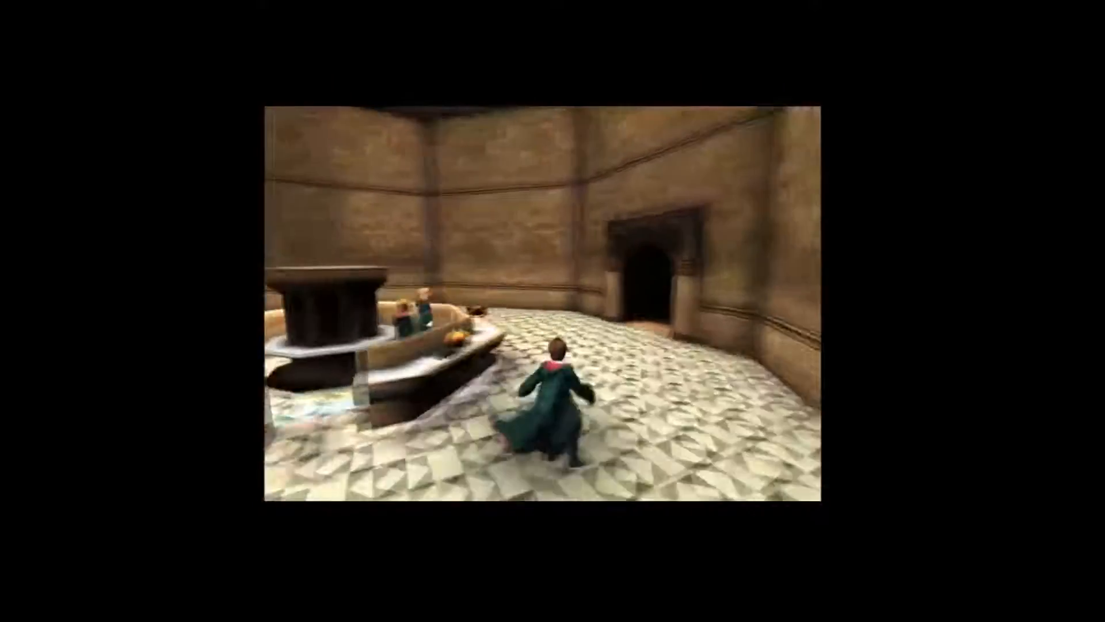
key(s)
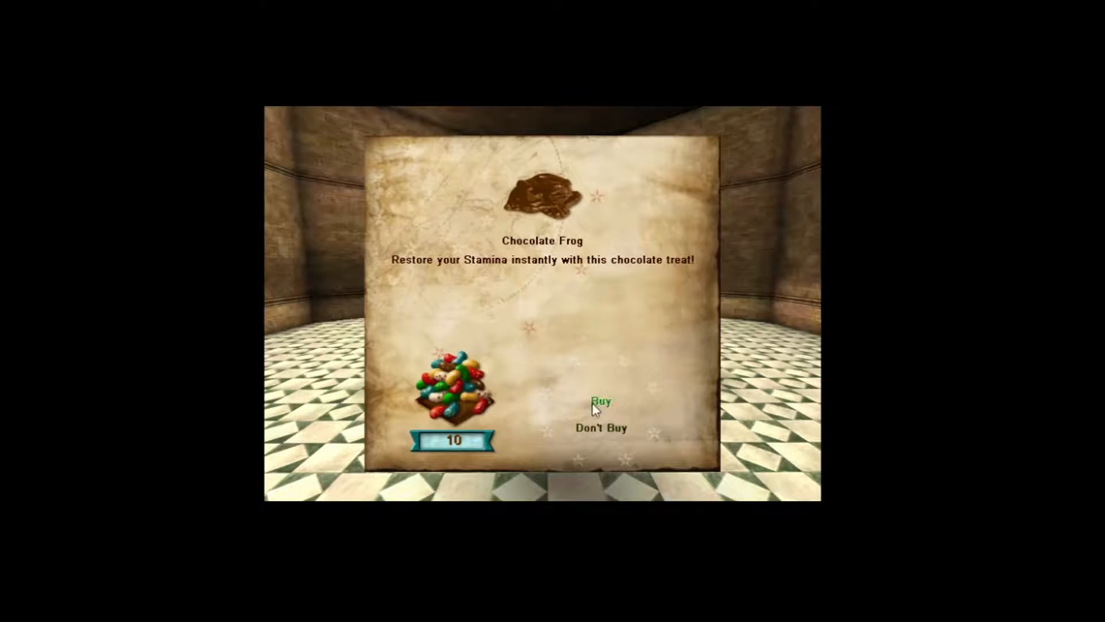
Decline buying the Chocolate Frog and run through the dark archway into the library room beyond it.
click(613, 433)
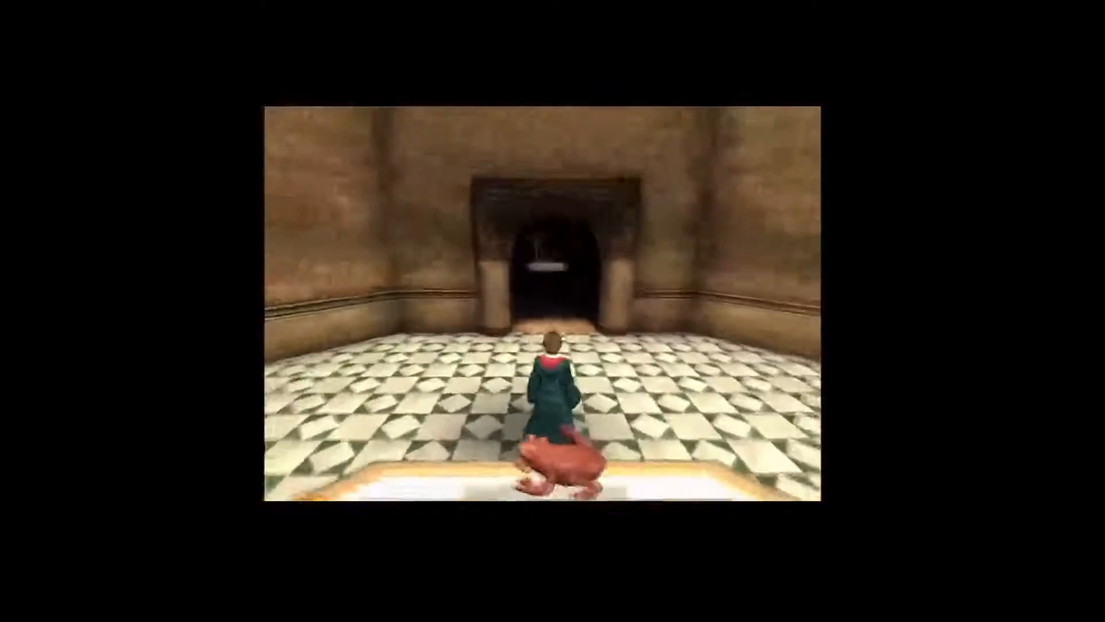
key(w)
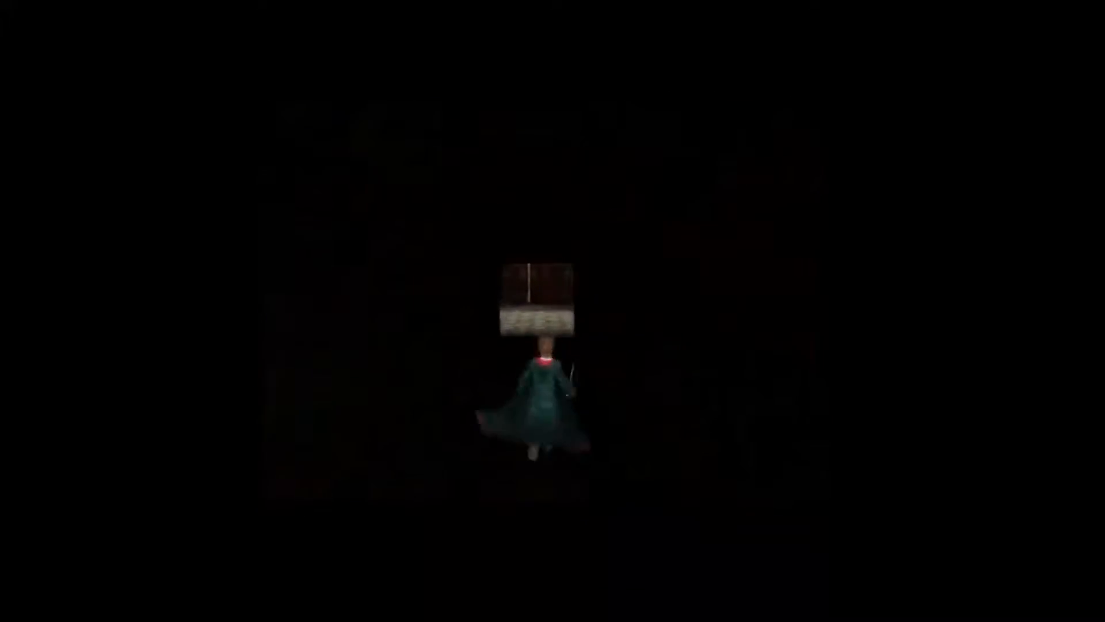
key(w)
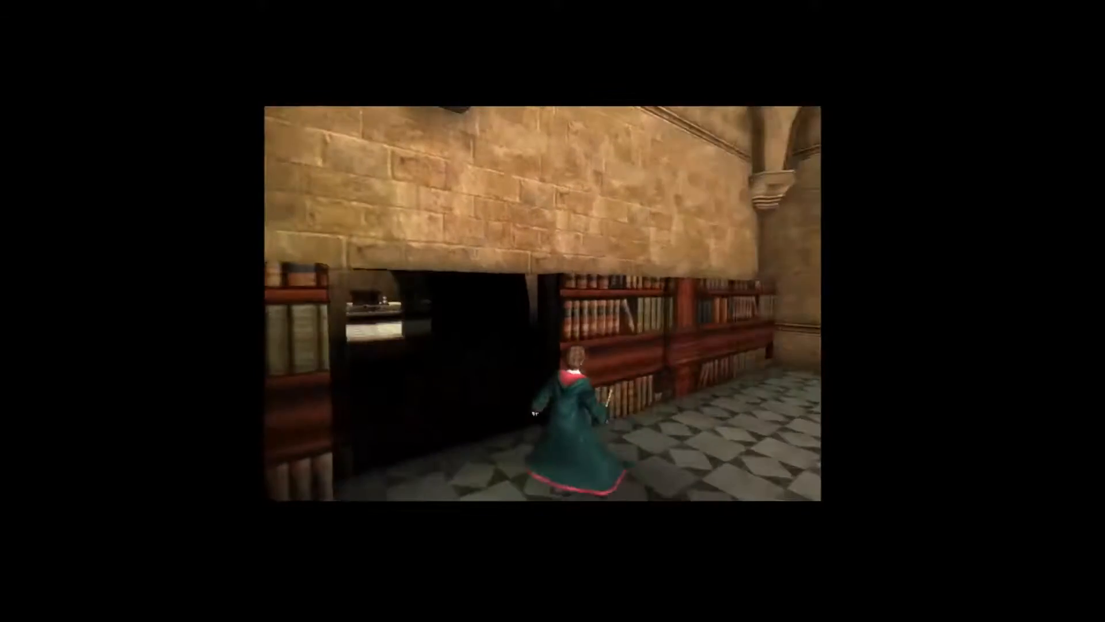
key(w)
Leave the running game and switch to the UnWorld Editor with an empty level.
key(Escape)
click(645, 104)
click(792, 106)
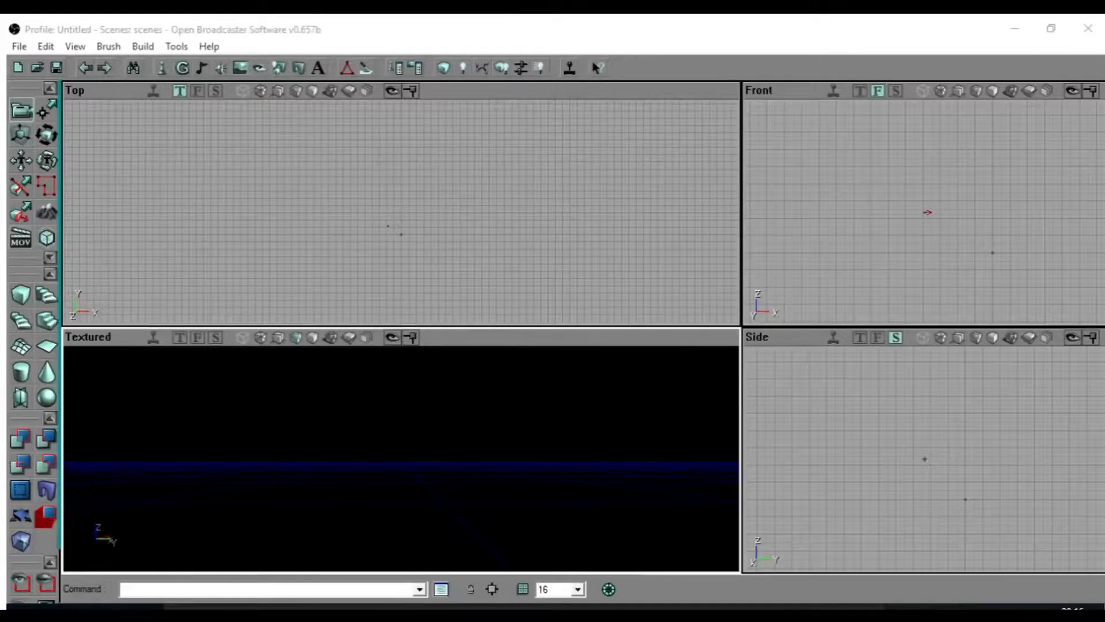
Build a cube brush in the empty level and subtract it as the first room.
drag(314, 533, 338, 533)
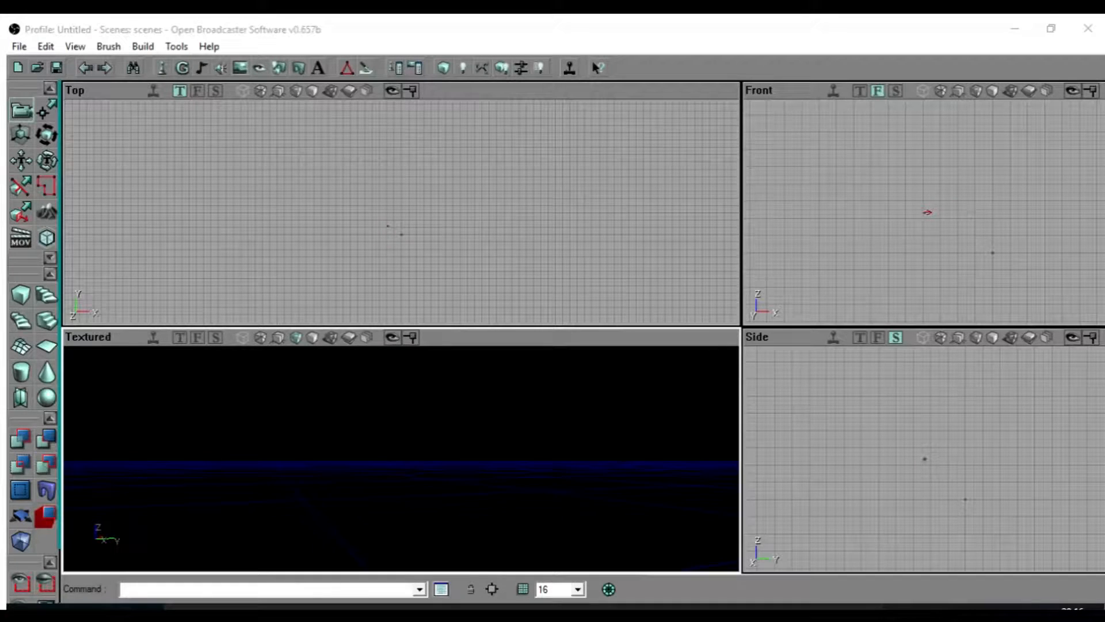
click(20, 296)
mouse_move(333, 428)
right_down()
mouse_move(332, 461)
mouse_move(300, 478)
mouse_move(230, 457)
mouse_move(265, 472)
right_up()
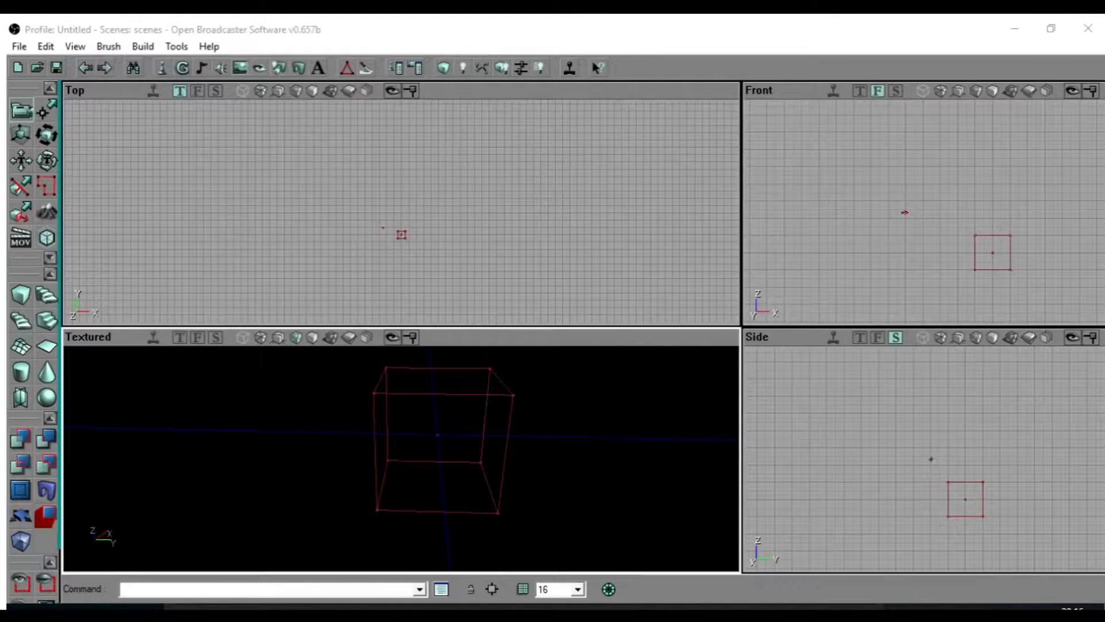
drag(402, 460, 401, 426)
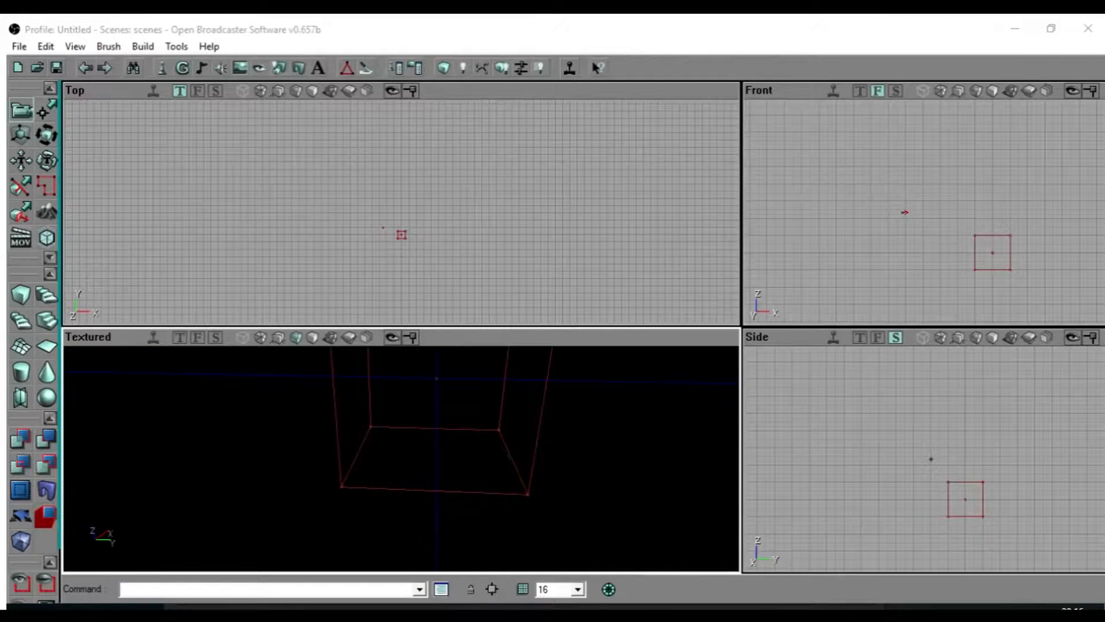
click(46, 438)
Move the cube brush directly against the first room's upper edge in the Top view and subtract a second room.
right_drag(345, 259, 365, 161)
right_drag(449, 134, 392, 268)
mouse_move(392, 269)
ctrl+mouse_down()
mouse_move(383, 220)
mouse_move(392, 201)
ctrl+mouse_up()
scroll(392, 201, up, 2)
click(46, 439)
Move the cube brush beside the second room, leaving a narrow wall gap, and subtract a third room.
drag(242, 288, 132, 287)
drag(288, 195, 390, 234)
scroll(401, 213, up, 1)
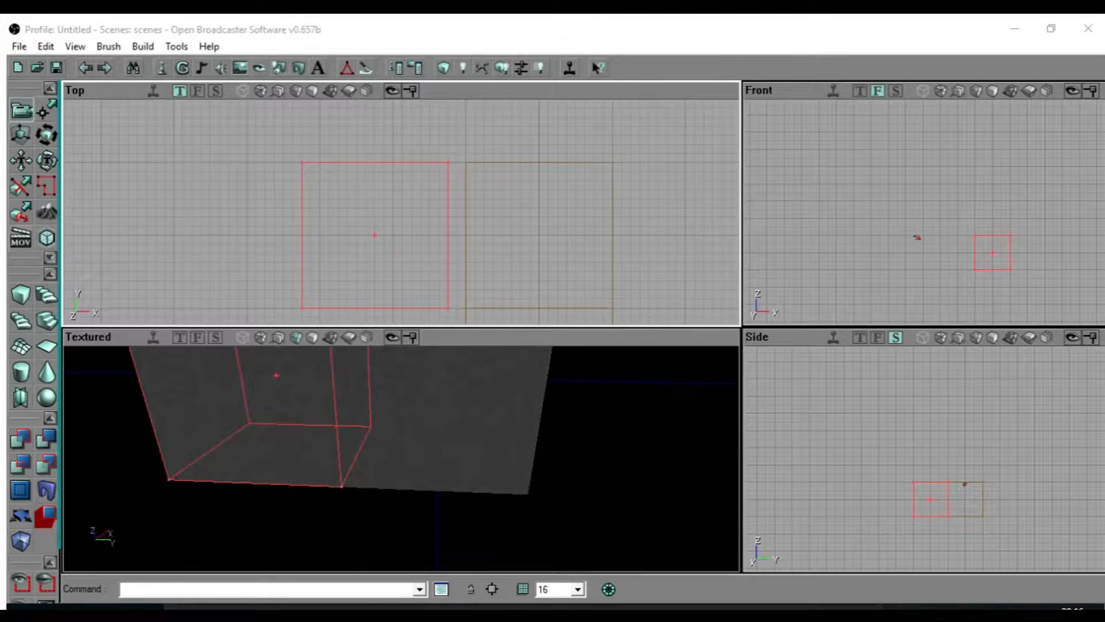
click(46, 442)
drag(247, 443, 195, 417)
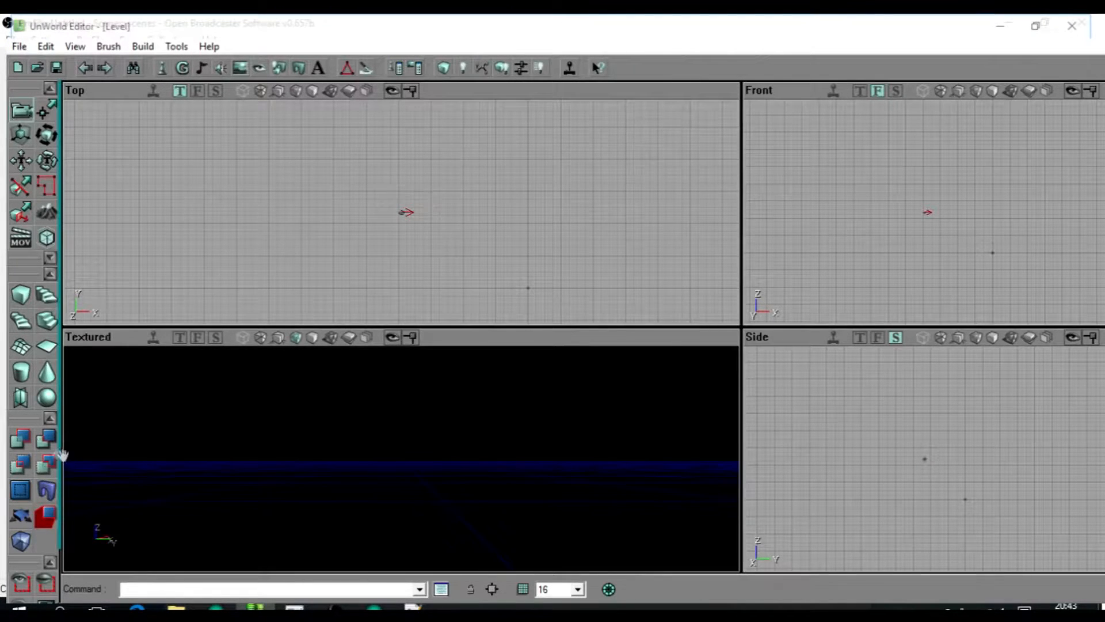
Build a new cube brush in the emptied level and subtract it to carve the first room.
click(292, 215)
click(20, 295)
drag(403, 276, 238, 171)
scroll(401, 212, up, 1)
click(47, 438)
Shift the cube brush flush against the first room's upper edge in the Top view and subtract the second room.
drag(288, 230, 289, 238)
drag(355, 184, 388, 235)
mouse_move(388, 236)
ctrl+mouse_down()
mouse_move(394, 168)
mouse_move(383, 151)
mouse_move(449, 182)
mouse_move(521, 185)
ctrl+mouse_up()
click(46, 439)
Place the cube brush to the left of the second room with a narrow gap and subtract the third room.
scroll(402, 211, up, 1)
mouse_move(555, 177)
ctrl+mouse_down()
mouse_move(474, 191)
mouse_move(432, 168)
mouse_move(444, 183)
mouse_move(428, 183)
mouse_move(433, 164)
mouse_move(433, 178)
ctrl+mouse_up()
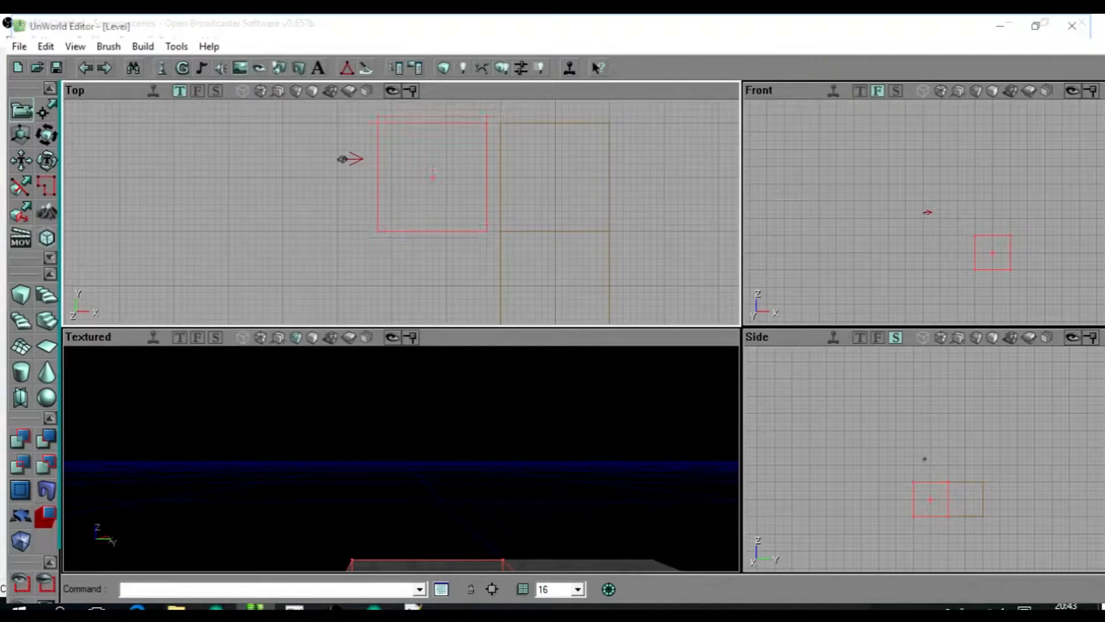
drag(227, 299, 181, 320)
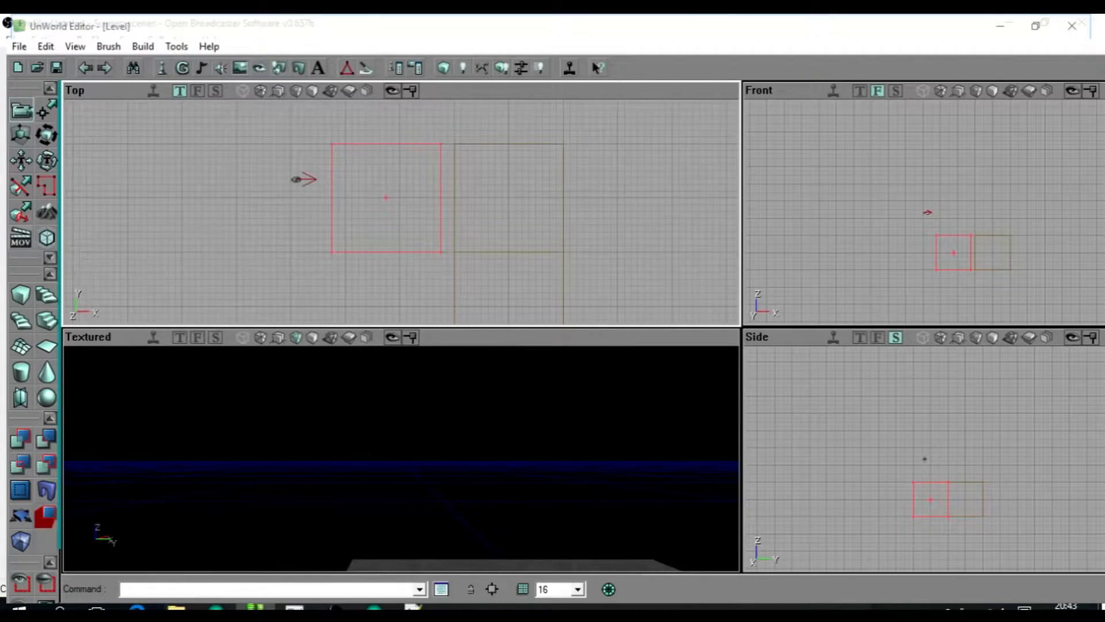
Create a pointed-arch doorway brush with the 2D Shape Editor.
click(347, 68)
drag(402, 212, 495, 219)
scroll(402, 212, up, 5)
scroll(402, 212, up, 3)
scroll(402, 213, down, 5)
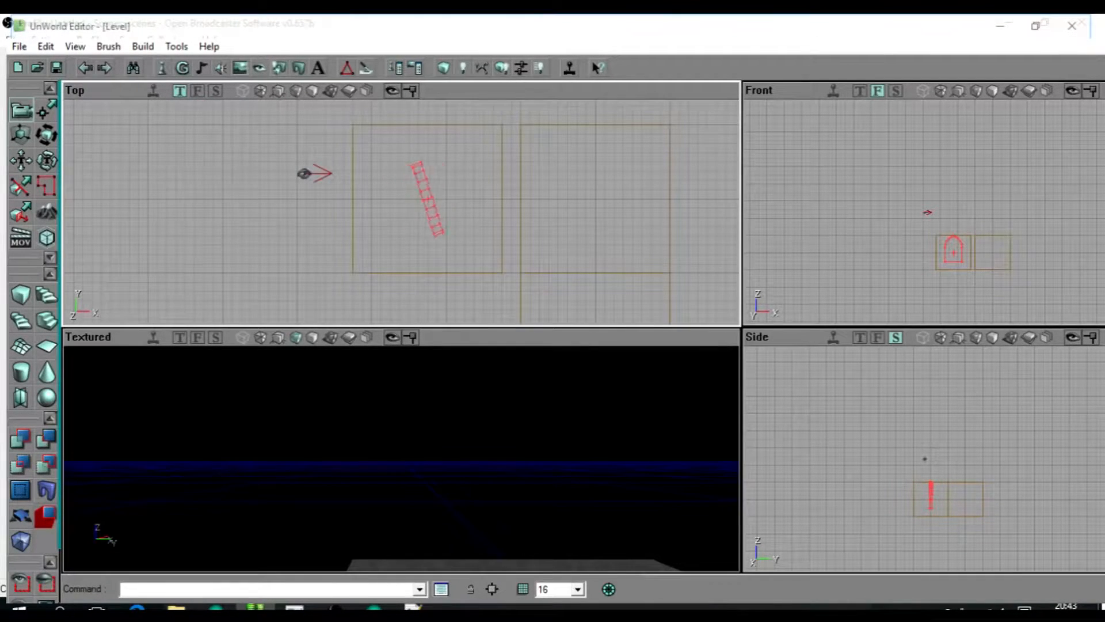
Straighten the arch brush, set the grid to 8 and rest it at floor level against the third room's outer wall.
ctrl+right_drag(427, 198, 428, 199)
mouse_move(427, 198)
ctrl+mouse_down()
mouse_move(438, 199)
mouse_move(353, 199)
ctrl+mouse_up()
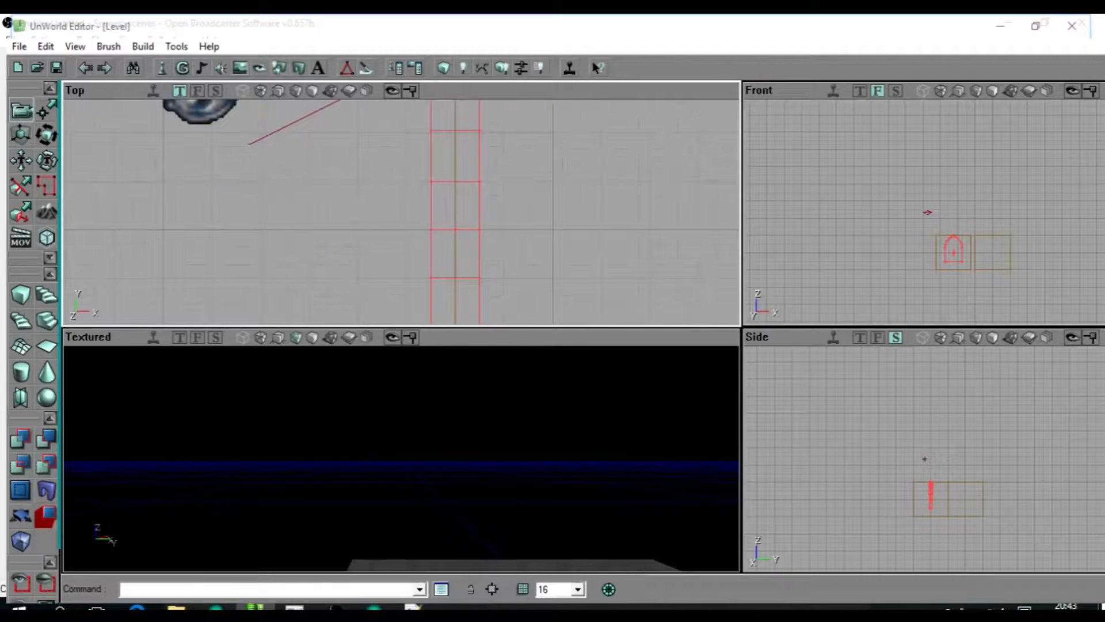
ctrl+drag(456, 229, 406, 230)
mouse_move(401, 459)
mouse_down()
mouse_move(401, 524)
mouse_move(369, 518)
mouse_up()
mouse_move(947, 248)
mouse_down()
mouse_move(953, 282)
mouse_move(955, 159)
mouse_move(956, 190)
mouse_up()
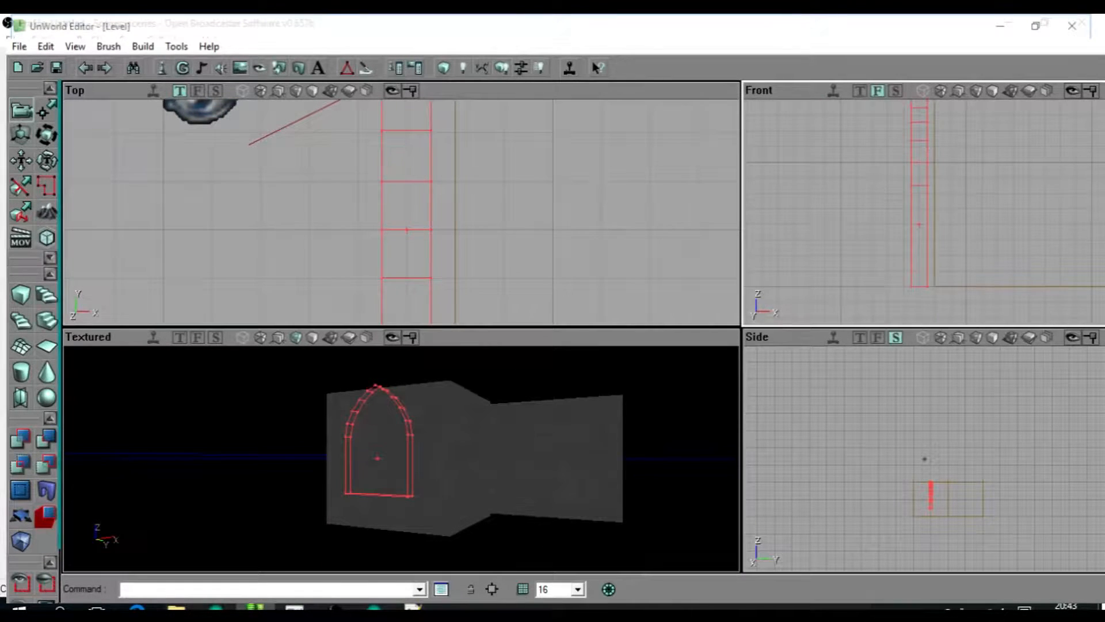
click(547, 489)
drag(577, 308, 577, 351)
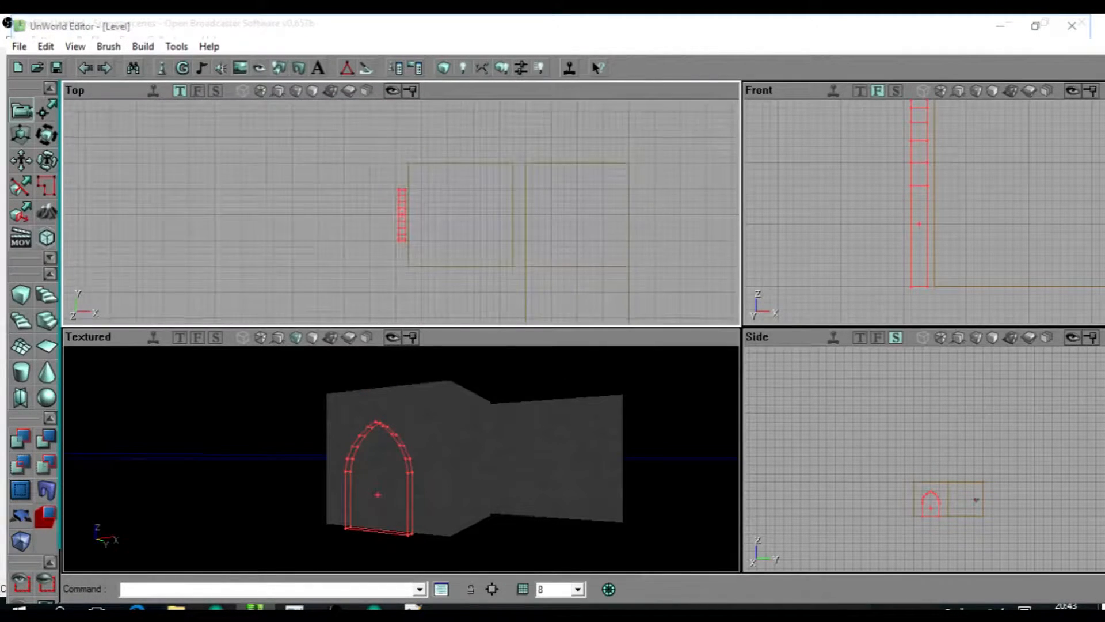
Try a grid size of 4096 for moving the arch brush in the Top view.
click(574, 590)
click(561, 579)
drag(558, 308, 558, 351)
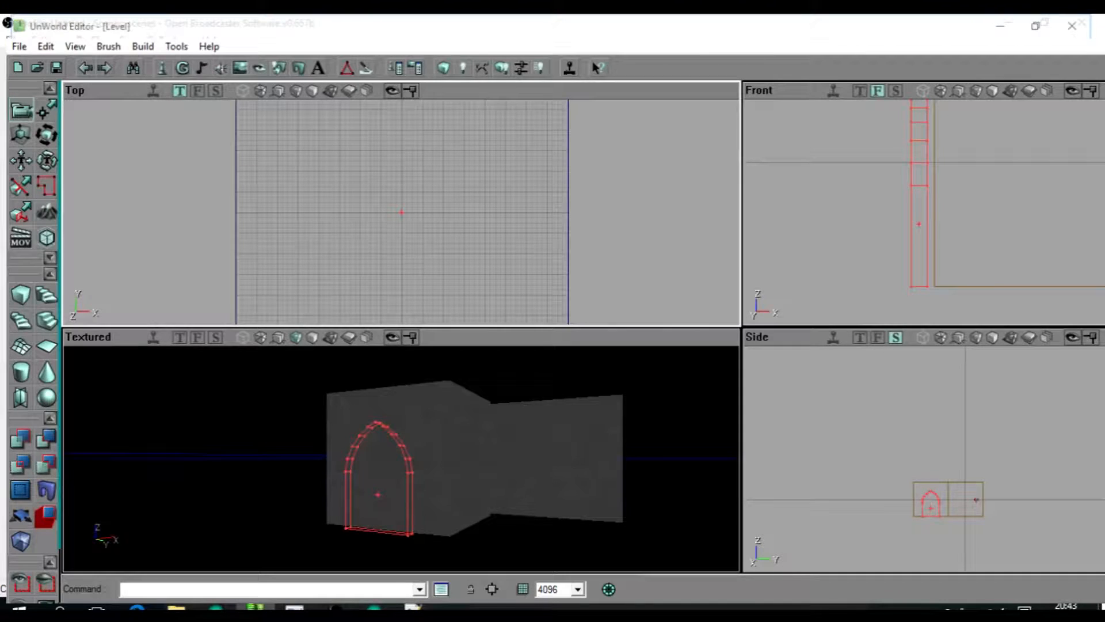
drag(558, 308, 558, 274)
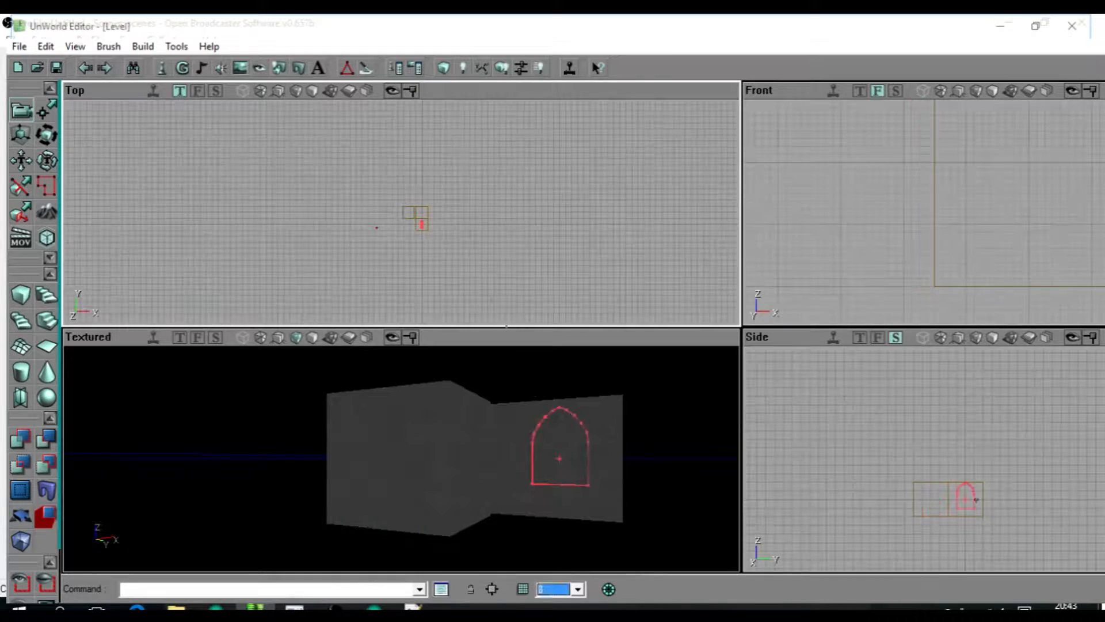
scroll(455, 242, up, 3)
drag(403, 172, 455, 288)
scroll(295, 265, down, 5)
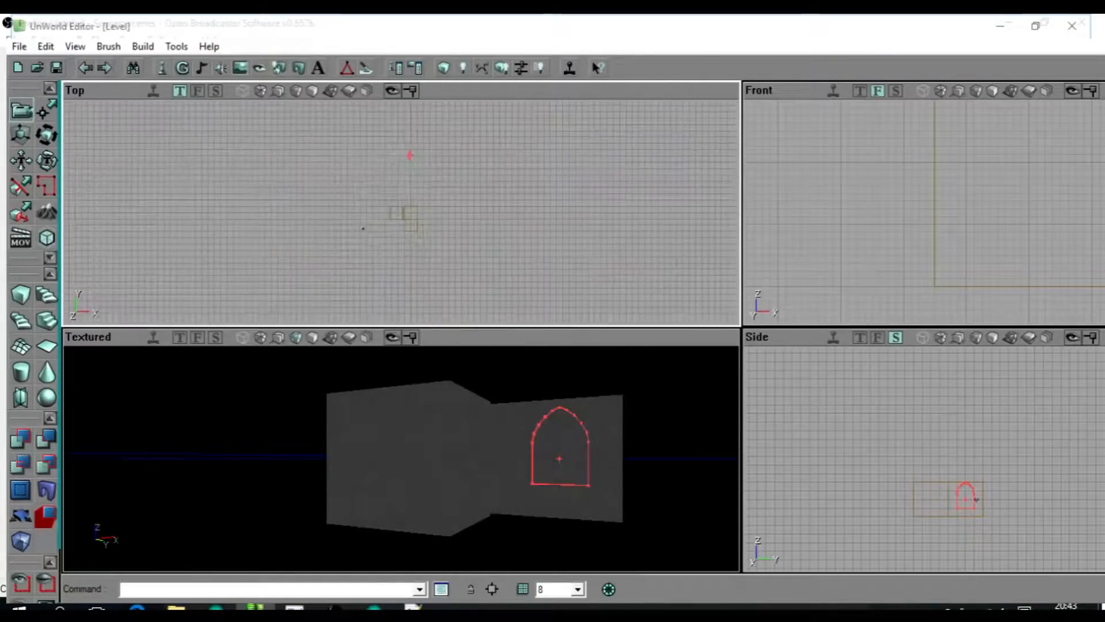
With the grid at 8, move the arch brush into the gap between the second and third rooms.
scroll(295, 268, up, 5)
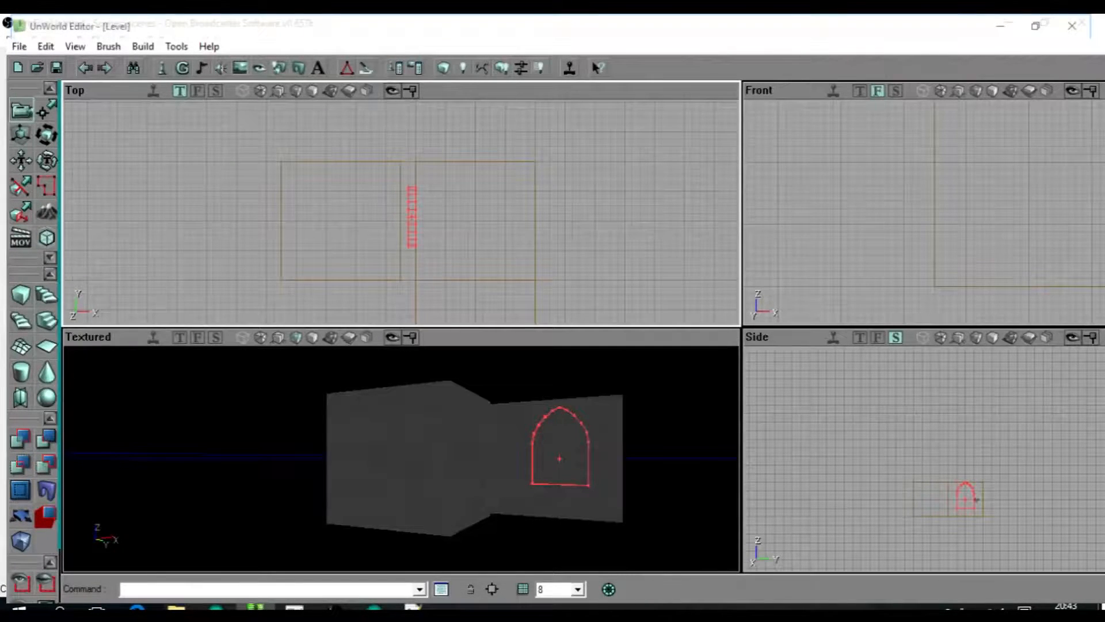
scroll(398, 213, up, 5)
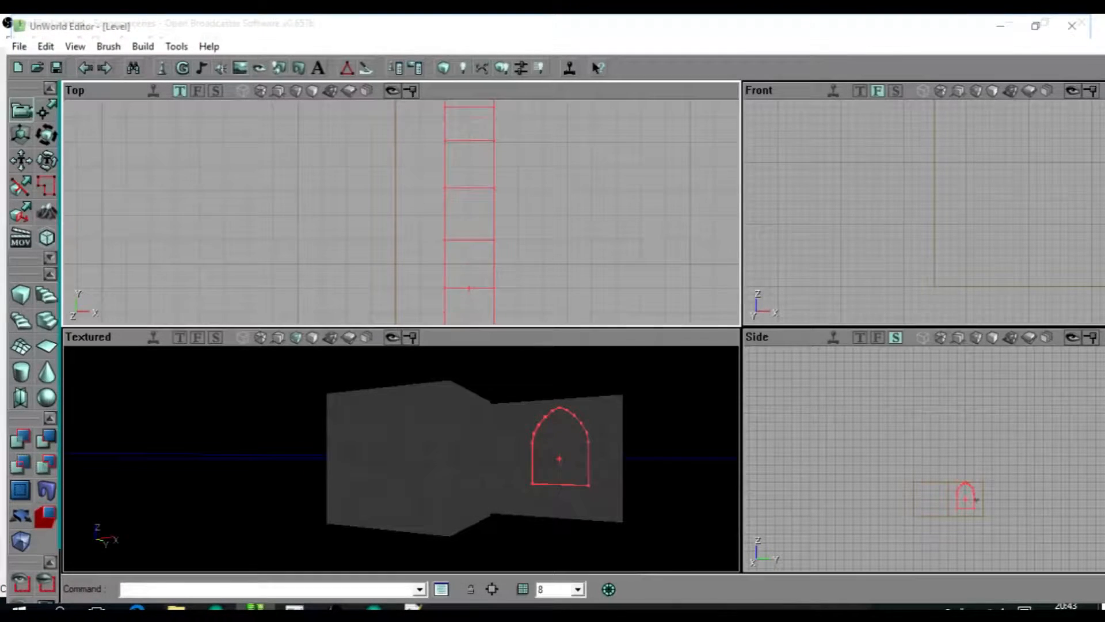
scroll(400, 213, down, 5)
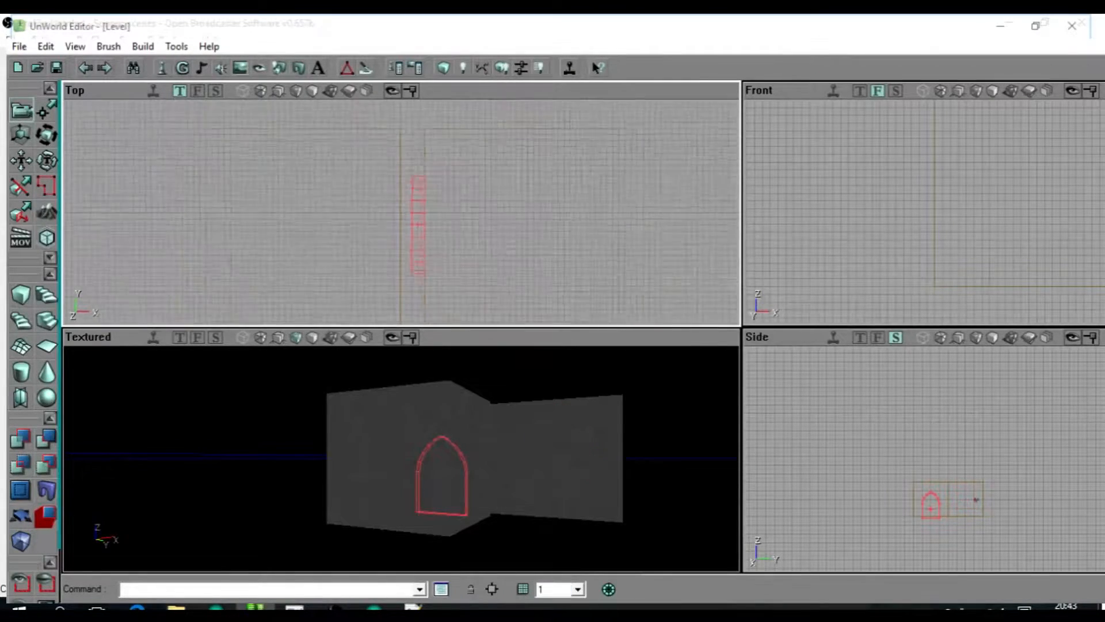
scroll(400, 213, down, 4)
scroll(400, 213, up, 5)
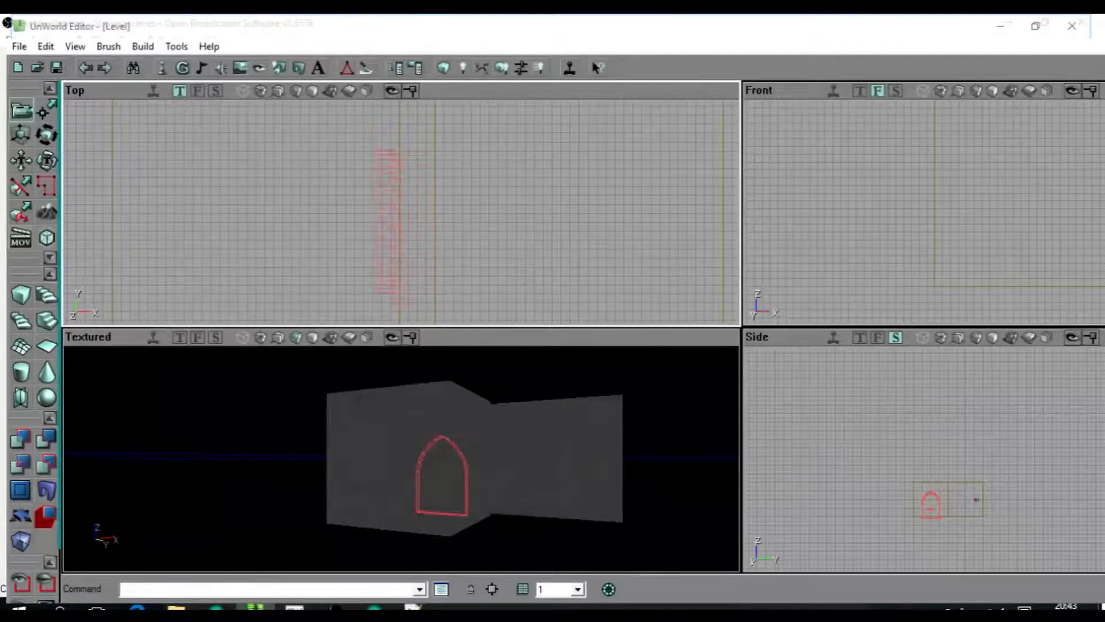
Try positioning the arch brush in the gap with grid sizes of 1 and 16.
mouse_move(418, 228)
mouse_down()
mouse_move(403, 220)
mouse_move(418, 220)
mouse_up()
mouse_move(419, 220)
mouse_down()
mouse_move(426, 225)
mouse_move(394, 209)
mouse_move(465, 271)
mouse_move(486, 202)
mouse_move(414, 217)
mouse_move(406, 235)
mouse_up()
scroll(401, 213, down, 4)
scroll(401, 213, up, 3)
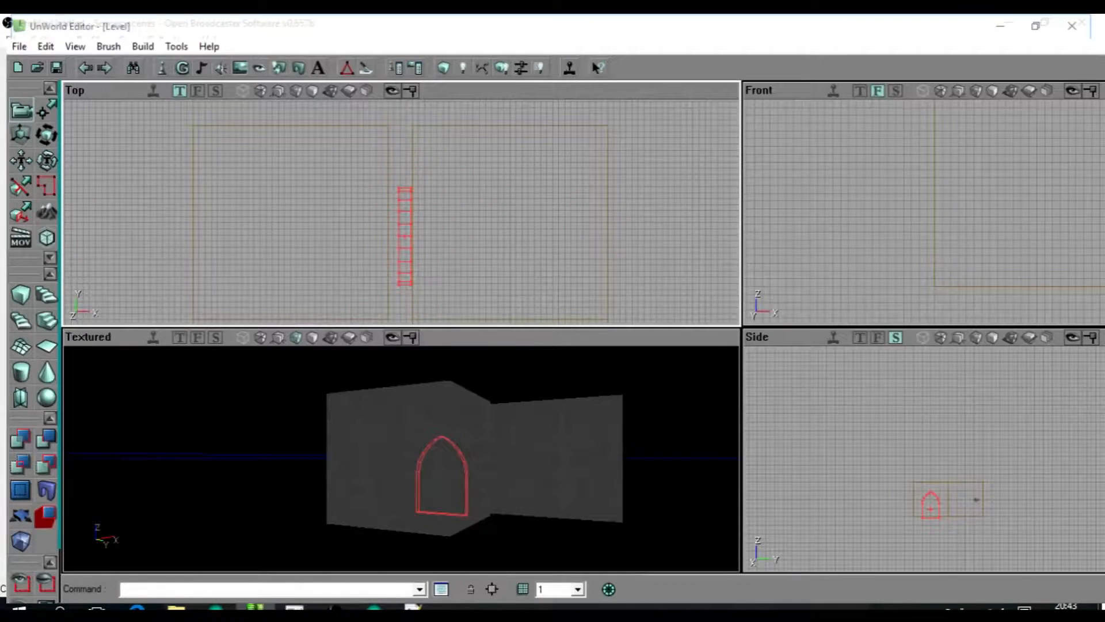
click(550, 486)
scroll(543, 227, up, 3)
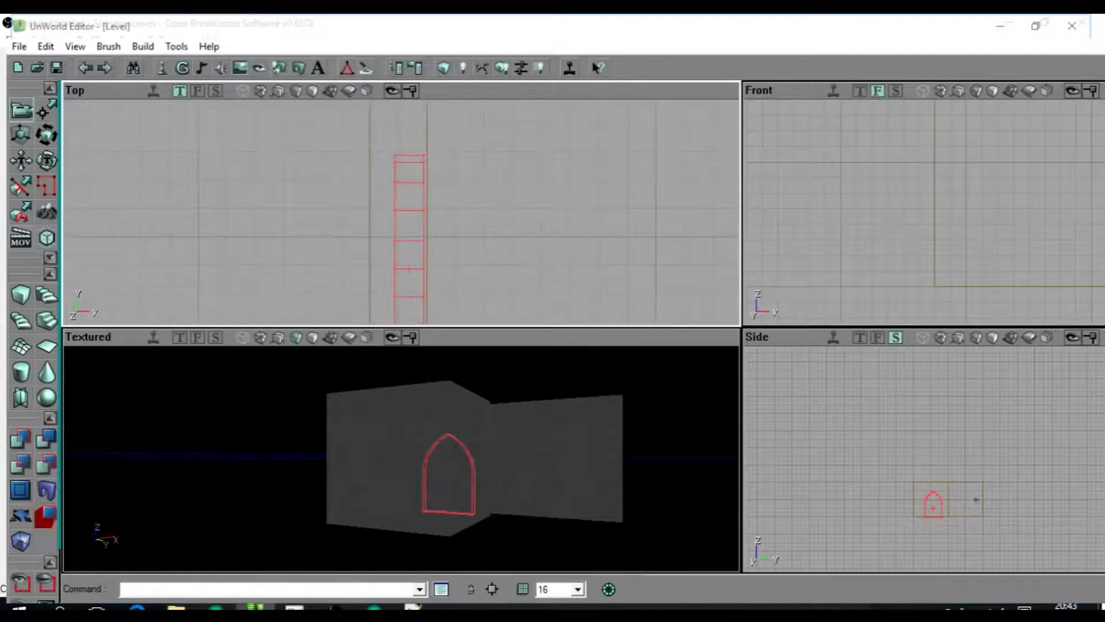
Set the grid to 8, align the arch brush flush with the second room's wall at floor level and subtract the doorway.
click(538, 486)
scroll(496, 277, up, 4)
scroll(401, 213, down, 5)
scroll(401, 212, up, 2)
scroll(401, 459, down, 1)
scroll(401, 458, up, 2)
scroll(932, 212, down, 5)
scroll(933, 211, up, 6)
click(43, 442)
Move the third room flush against the arch to close the remaining gap, and rebuild the level geometry.
drag(241, 455, 201, 438)
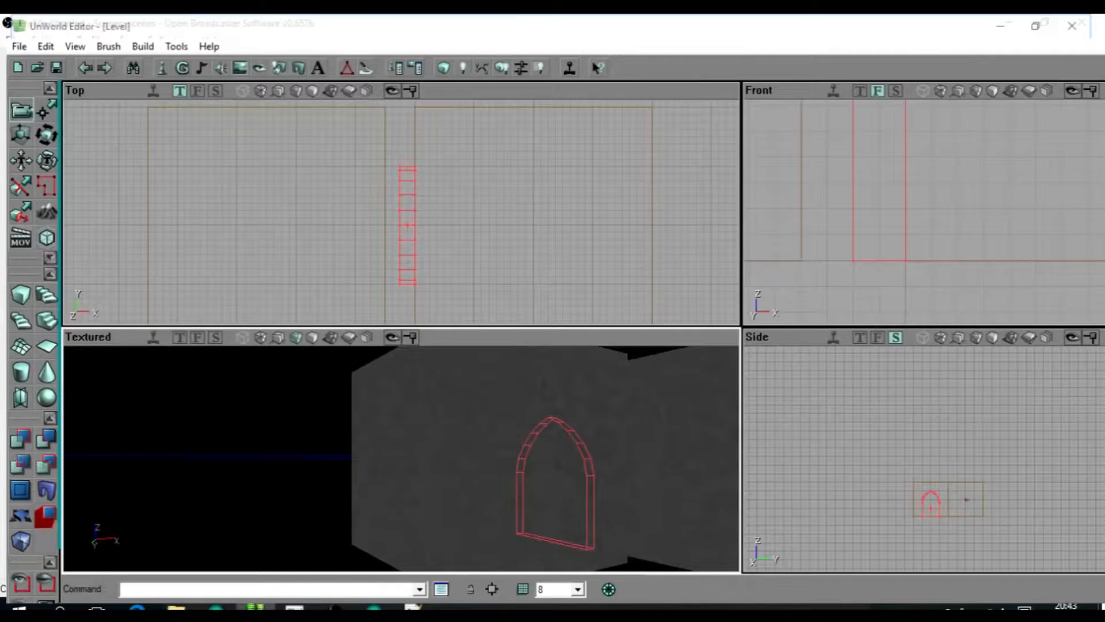
click(380, 225)
click(385, 225)
ctrl+drag(385, 225, 403, 225)
click(444, 67)
drag(487, 454, 499, 482)
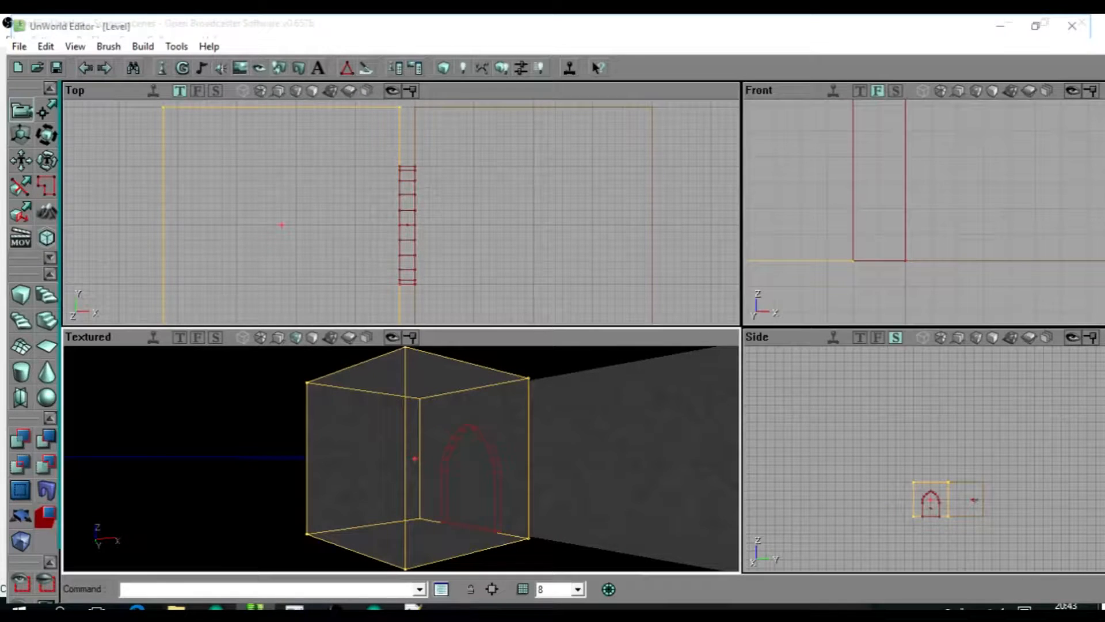
drag(499, 482, 502, 460)
click(409, 269)
mouse_move(426, 438)
mouse_down()
mouse_move(427, 412)
mouse_move(425, 423)
mouse_move(446, 403)
mouse_move(478, 400)
mouse_move(489, 412)
mouse_up()
right_drag(489, 412, 493, 437)
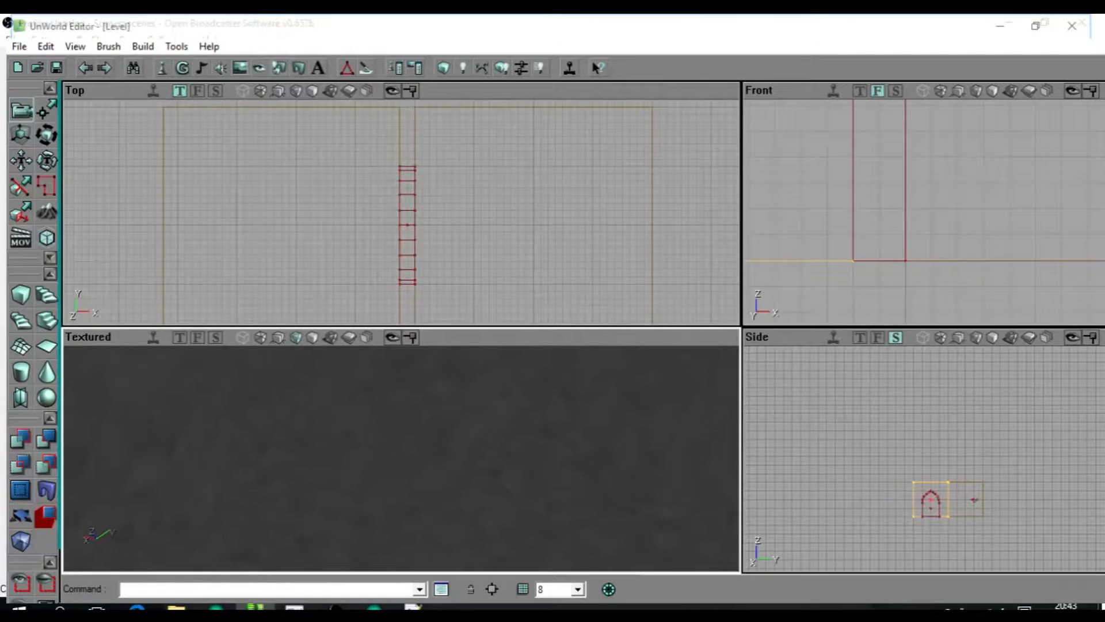
Add the robed character actor and place it in the first room.
click(449, 518)
click(483, 527)
drag(460, 460, 472, 524)
scroll(407, 219, down, 3)
drag(460, 276, 389, 130)
drag(409, 232, 411, 206)
scroll(409, 204, up, 2)
ctrl+right_drag(409, 205, 449, 204)
ctrl+drag(409, 203, 309, 266)
scroll(405, 201, down, 2)
click(403, 231)
drag(403, 230, 403, 267)
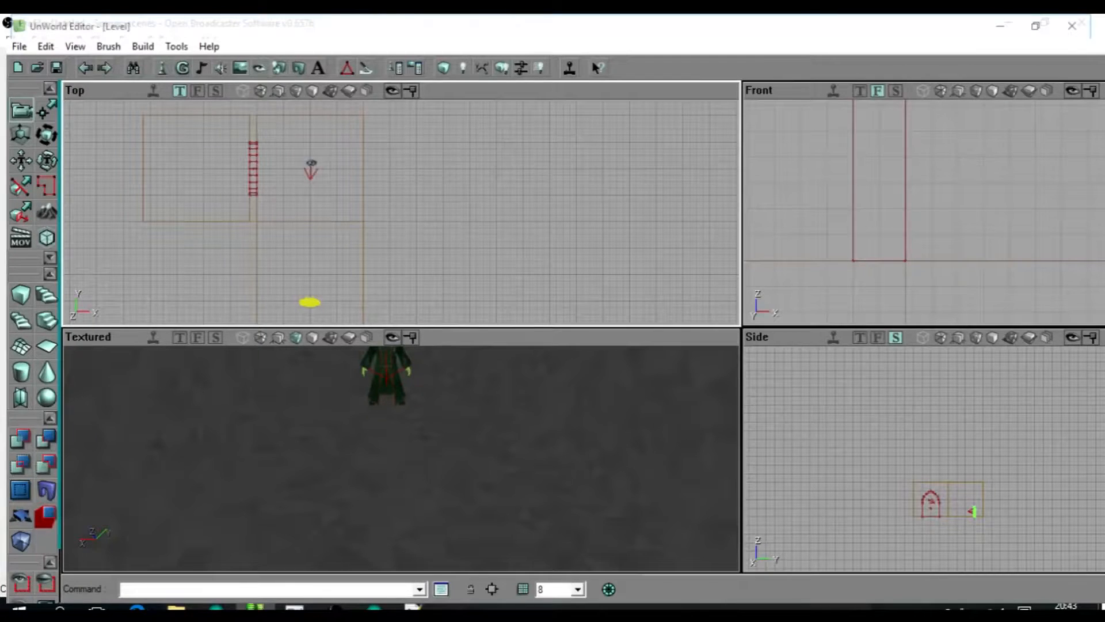
Add an arched wooden door mover and bring it to the doorway between the second and third rooms.
drag(403, 267, 539, 288)
drag(403, 449, 397, 489)
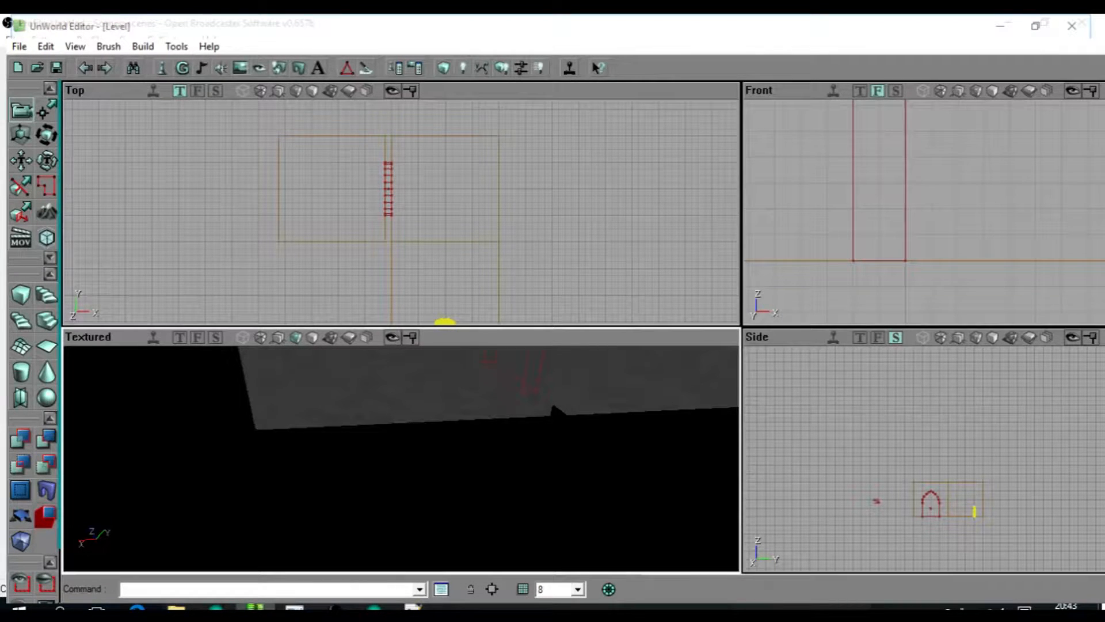
key(ctrl+z)
scroll(385, 299, up, 2)
scroll(401, 211, up, 3)
click(461, 109)
scroll(460, 109, down, 2)
ctrl+right_drag(461, 109, 401, 109)
ctrl+drag(400, 109, 407, 157)
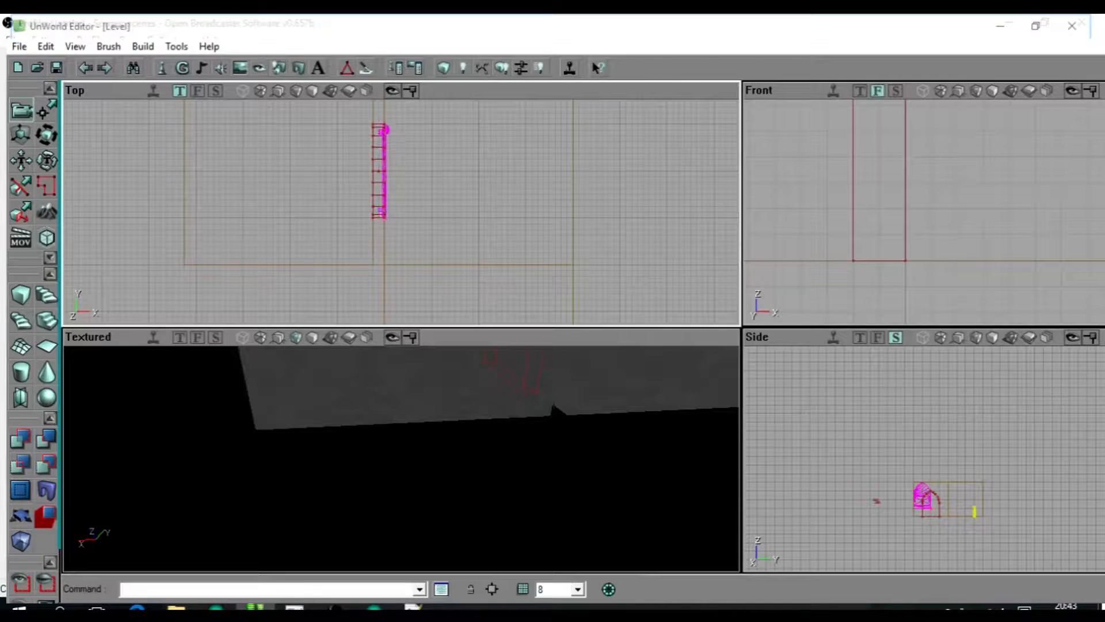
Align the door mover with the arch opening and lower it to floor level, flush with the second room's wall.
scroll(401, 211, up, 2)
scroll(402, 212, down, 5)
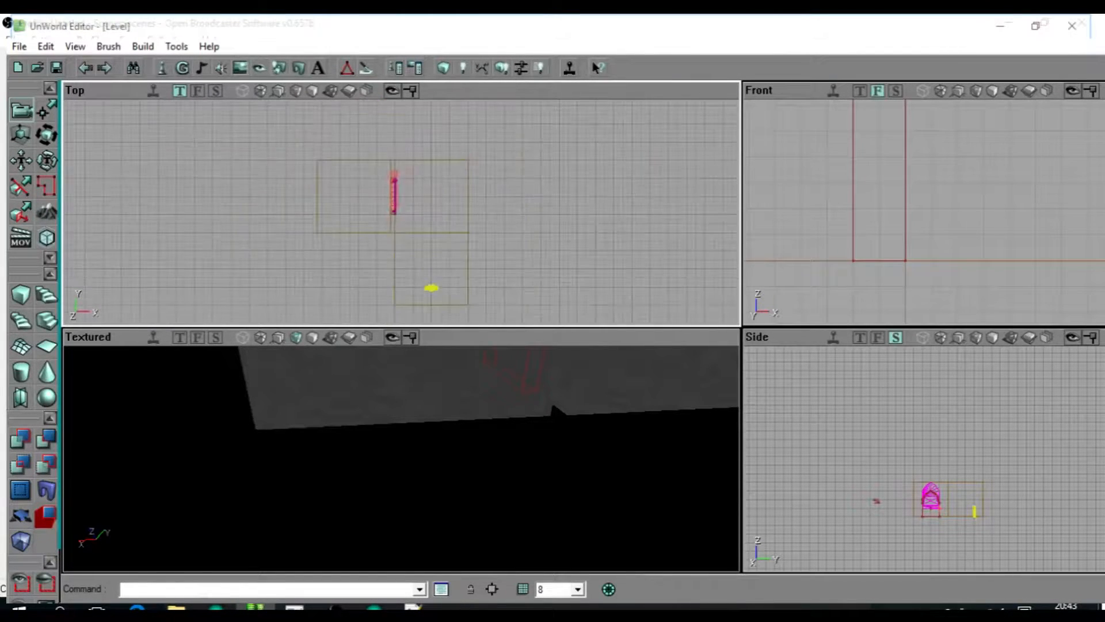
scroll(401, 211, up, 3)
right_drag(401, 459, 507, 460)
drag(401, 230, 403, 231)
right_drag(401, 459, 363, 403)
scroll(924, 212, down, 5)
scroll(952, 226, up, 2)
drag(924, 212, 952, 304)
mouse_move(402, 459)
mouse_down()
mouse_move(438, 426)
mouse_move(374, 478)
mouse_move(392, 547)
mouse_move(374, 403)
mouse_move(397, 501)
mouse_move(386, 495)
mouse_move(392, 397)
mouse_move(383, 452)
mouse_up()
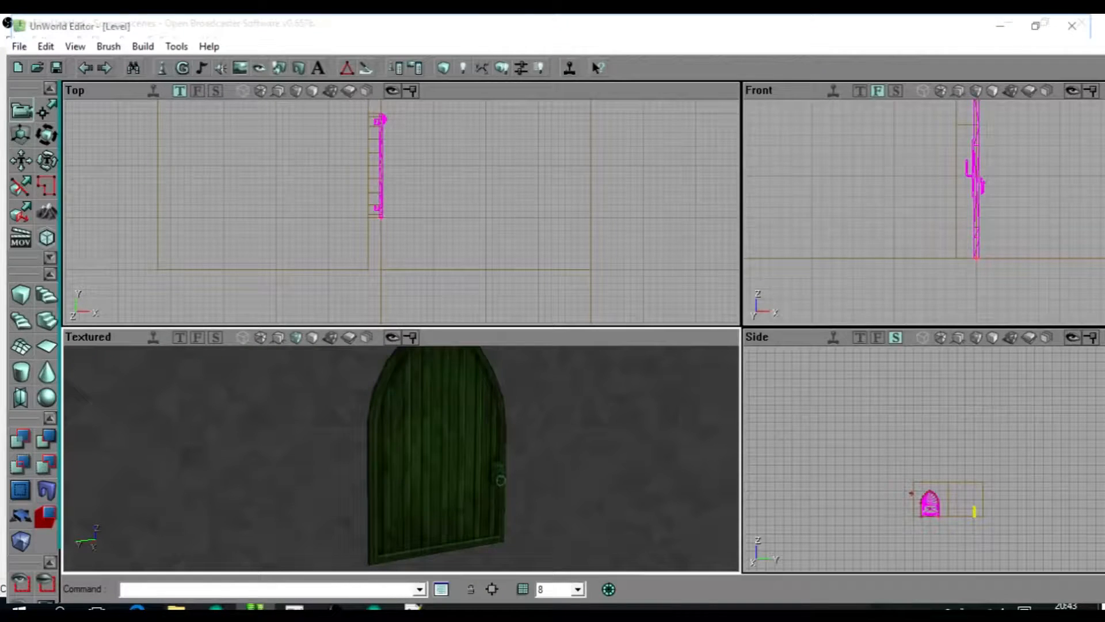
Turn the door mover around so its handle is on the opposite side and refit it in the doorway.
drag(401, 211, 401, 158)
drag(402, 459, 397, 440)
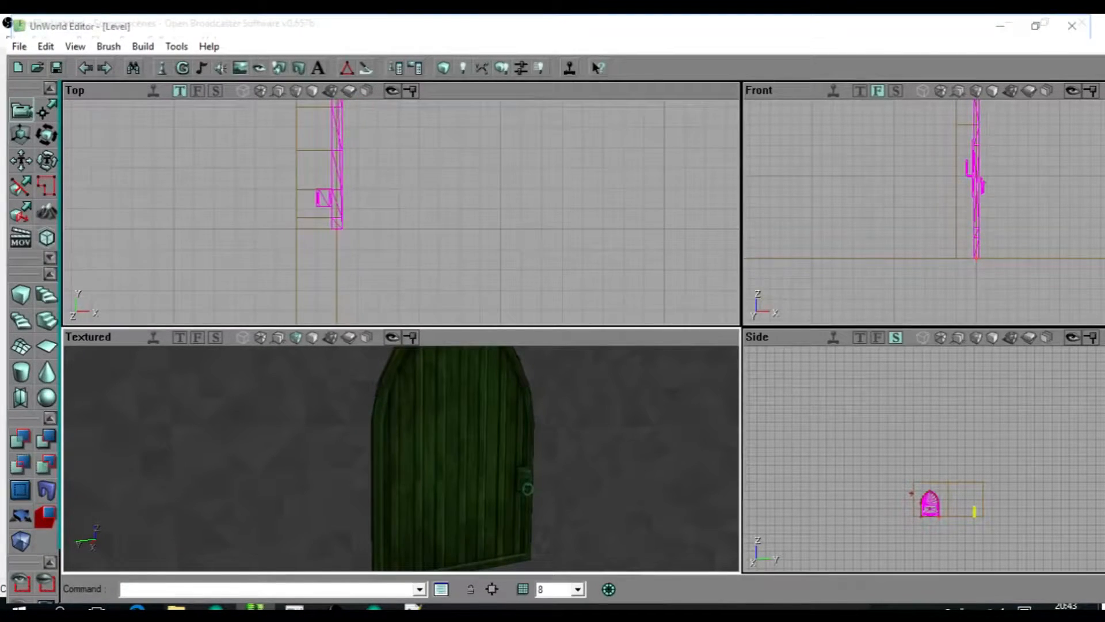
drag(401, 211, 401, 259)
drag(402, 458, 409, 489)
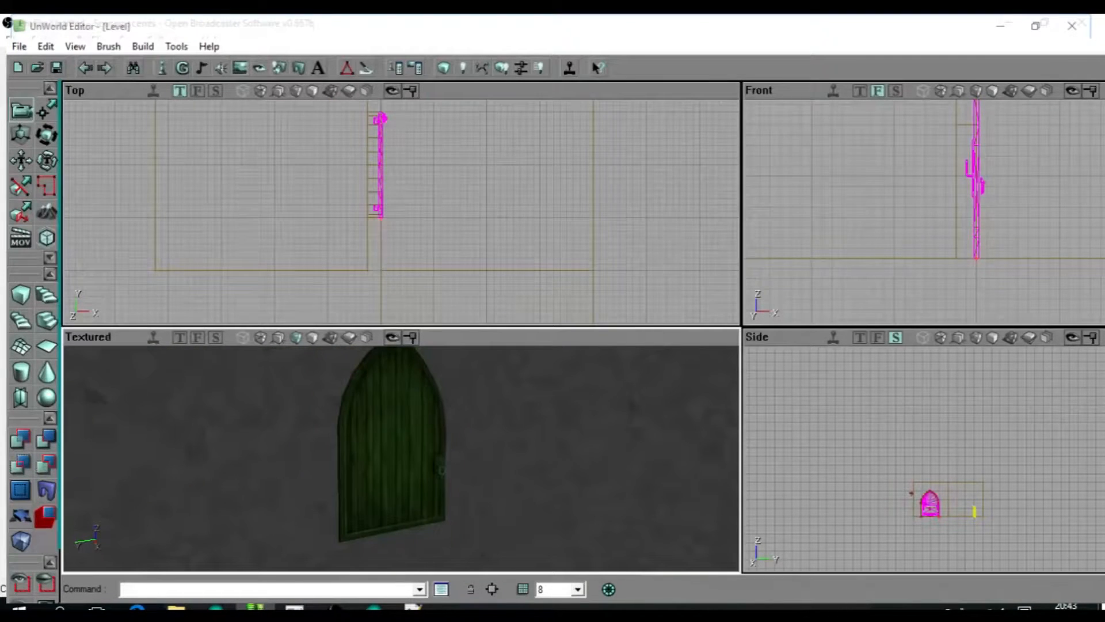
ctrl+right_drag(402, 212, 449, 211)
drag(401, 459, 403, 467)
ctrl+right_drag(401, 211, 423, 211)
drag(401, 458, 402, 428)
ctrl+right_drag(488, 193, 595, 193)
ctrl+drag(381, 270, 380, 165)
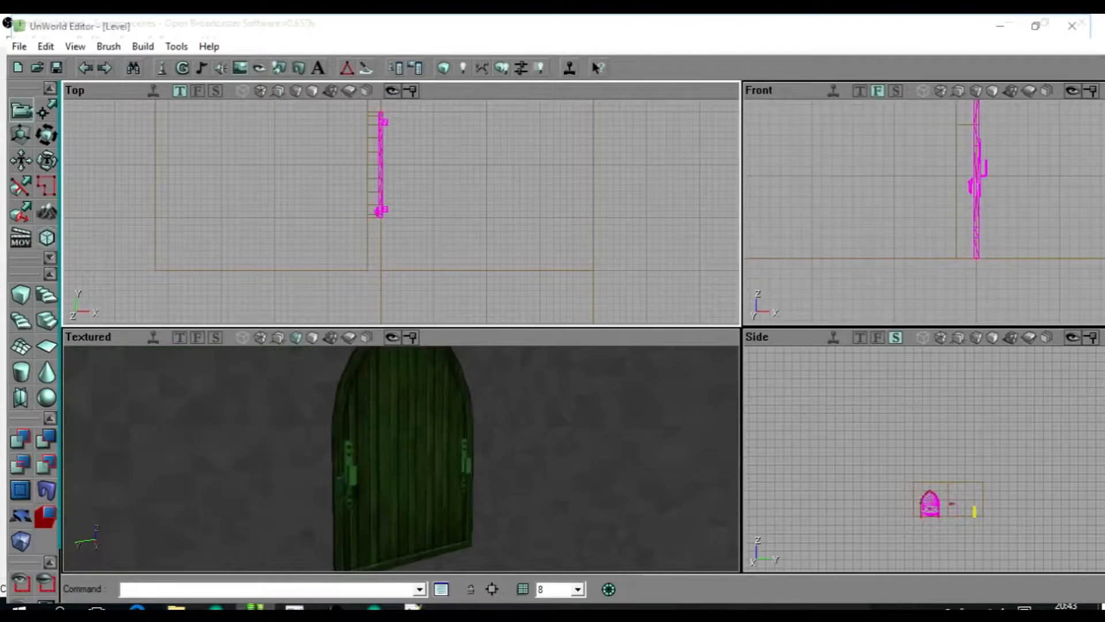
Try swinging the door into the second room about its hinge edge, and return it to the closed position.
drag(401, 459, 400, 484)
ctrl+right_drag(488, 194, 414, 193)
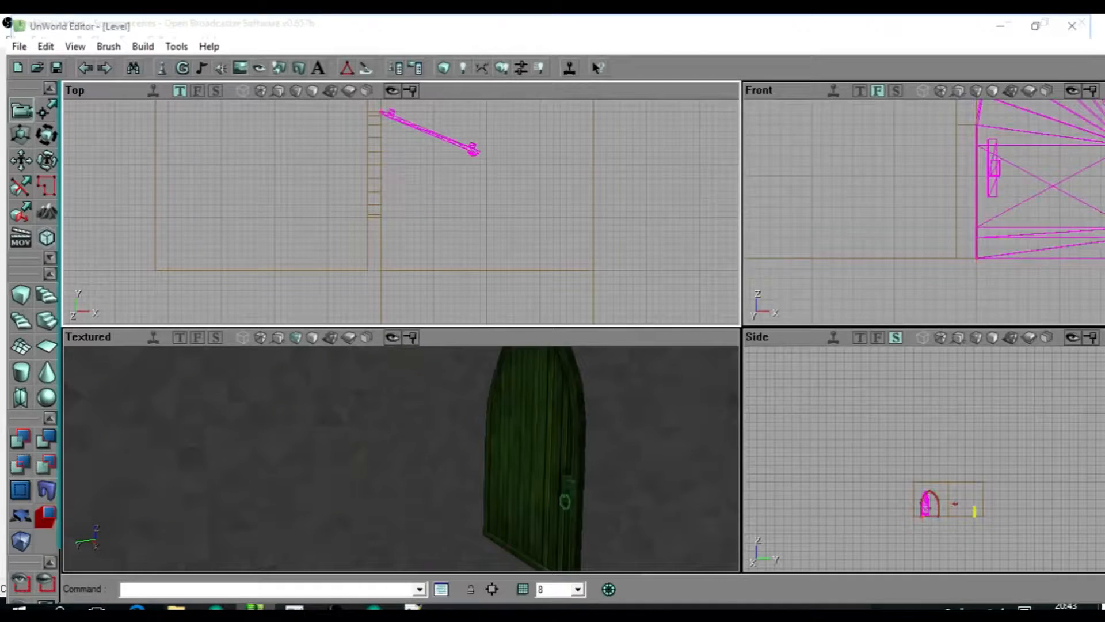
drag(460, 461, 507, 460)
ctrl+right_drag(426, 194, 498, 193)
ctrl+right_drag(498, 194, 506, 193)
drag(403, 212, 407, 210)
Align the door's top and face with the arch using grid size 2, and set the grid back to 8.
scroll(401, 212, up, 2)
drag(401, 460, 377, 394)
drag(935, 178, 909, 322)
scroll(932, 212, up, 5)
mouse_move(932, 212)
mouse_down()
mouse_move(886, 311)
mouse_move(876, 212)
mouse_move(933, 212)
mouse_up()
drag(402, 212, 398, 237)
click(577, 589)
click(568, 463)
drag(932, 212, 910, 212)
scroll(933, 212, up, 2)
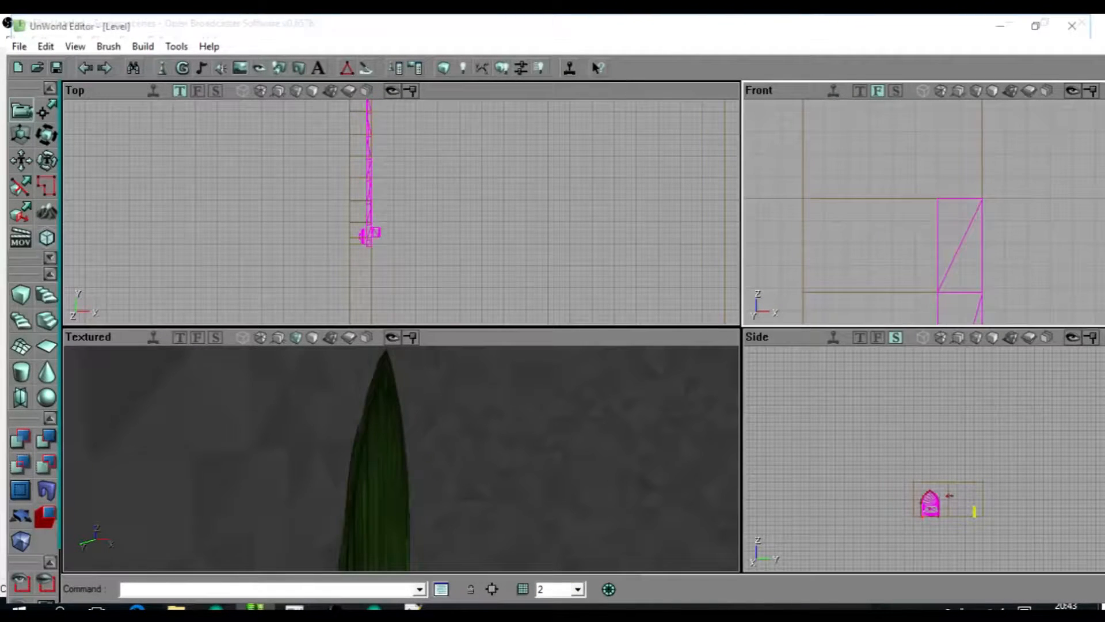
click(552, 476)
mouse_move(919, 287)
mouse_down()
mouse_move(919, 320)
mouse_move(919, 305)
mouse_up()
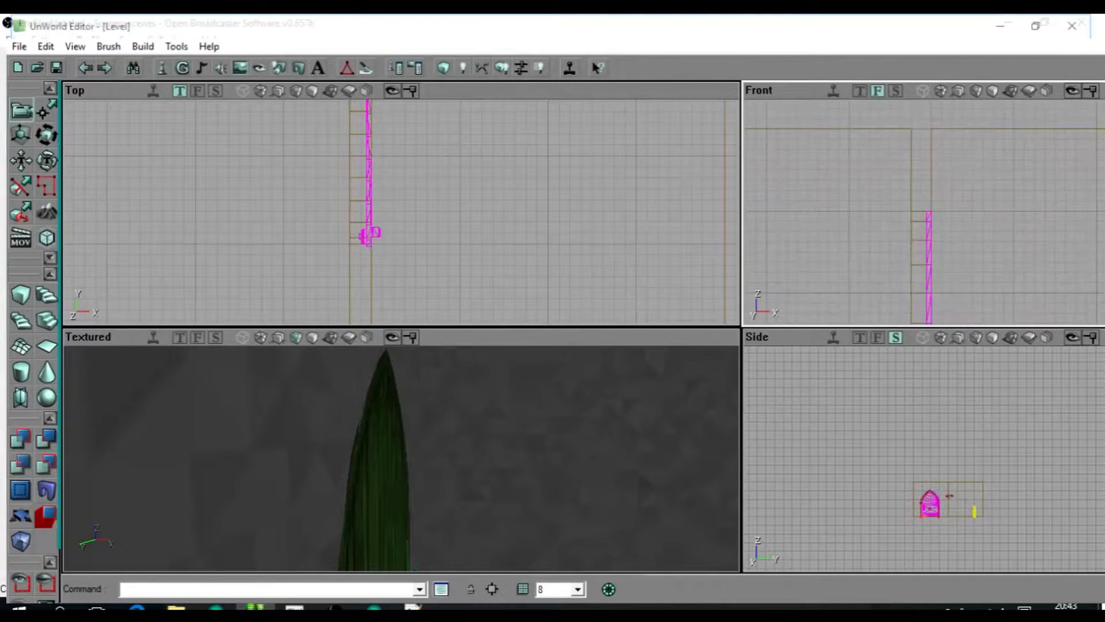
Fine-tune the door's position and pivot at the hinge corner of the arch, using grid sizes 2 and 8.
drag(372, 311, 484, 204)
click(568, 456)
mouse_move(493, 244)
mouse_down()
mouse_move(612, 345)
mouse_move(493, 219)
mouse_up()
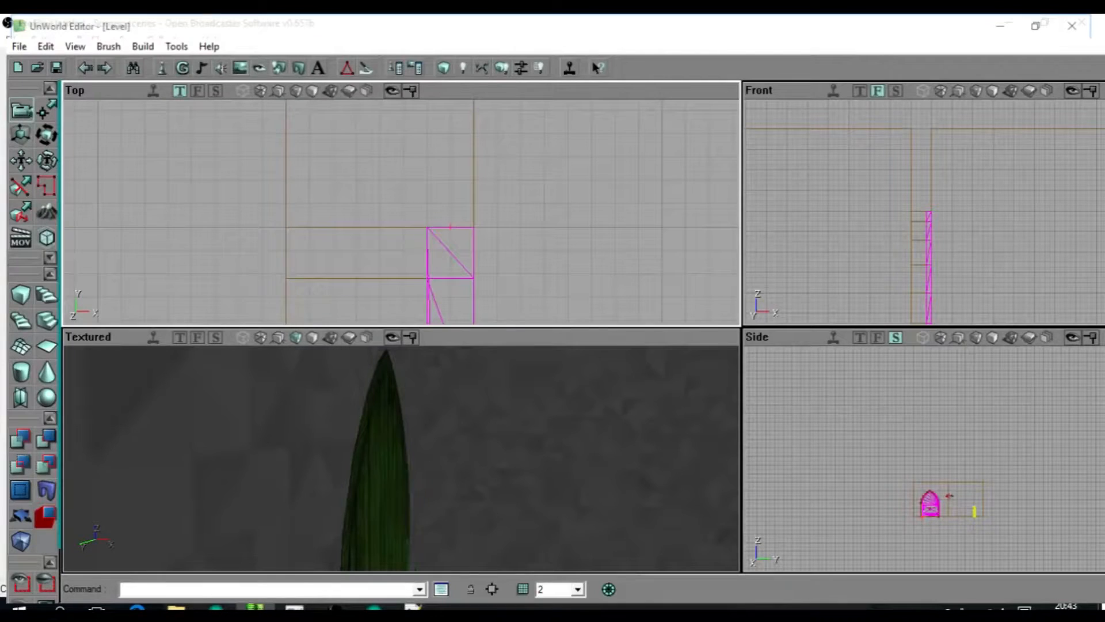
click(577, 590)
click(549, 476)
scroll(428, 242, down, 5)
ctrl+drag(428, 242, 433, 242)
mouse_move(432, 241)
ctrl+right_down()
mouse_move(444, 242)
mouse_move(391, 241)
mouse_move(460, 241)
mouse_move(448, 242)
ctrl+right_up()
scroll(402, 241, up, 5)
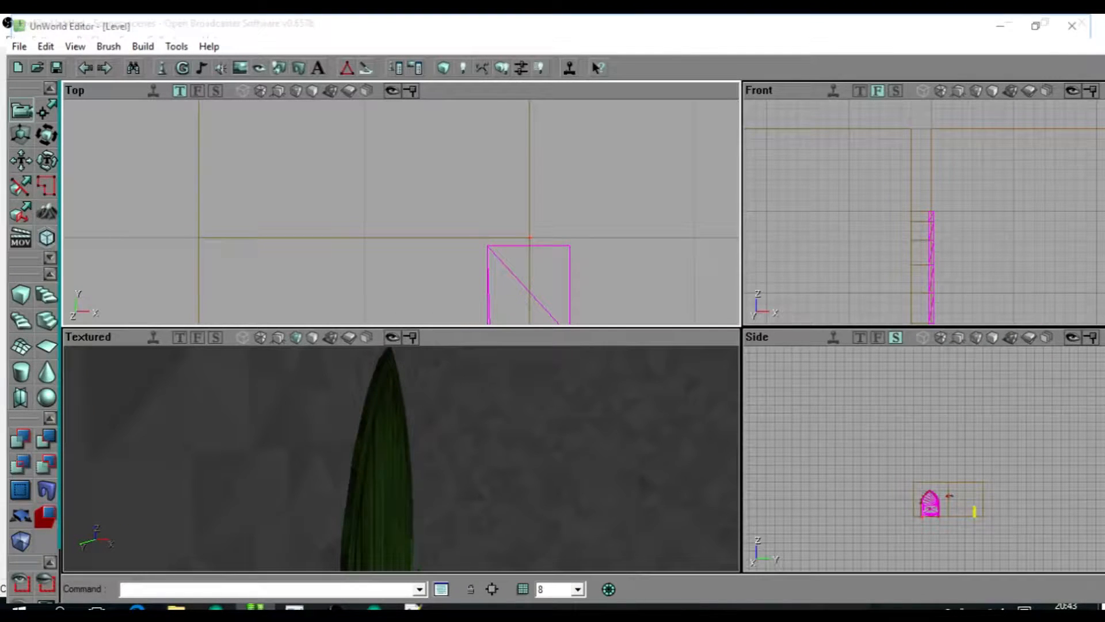
drag(448, 242, 449, 241)
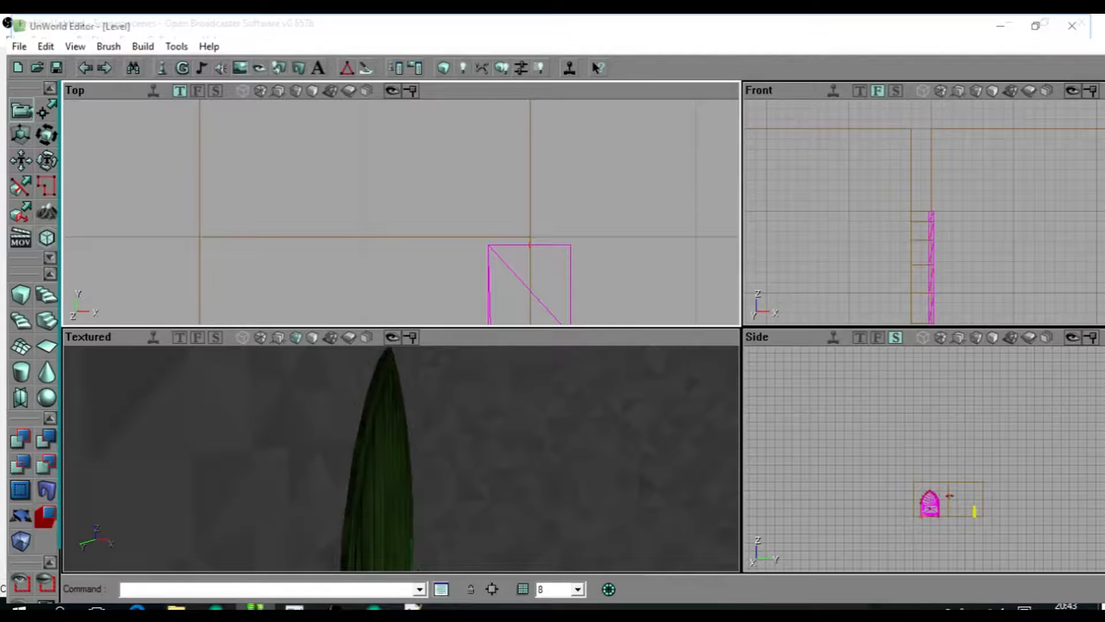
scroll(401, 212, down, 8)
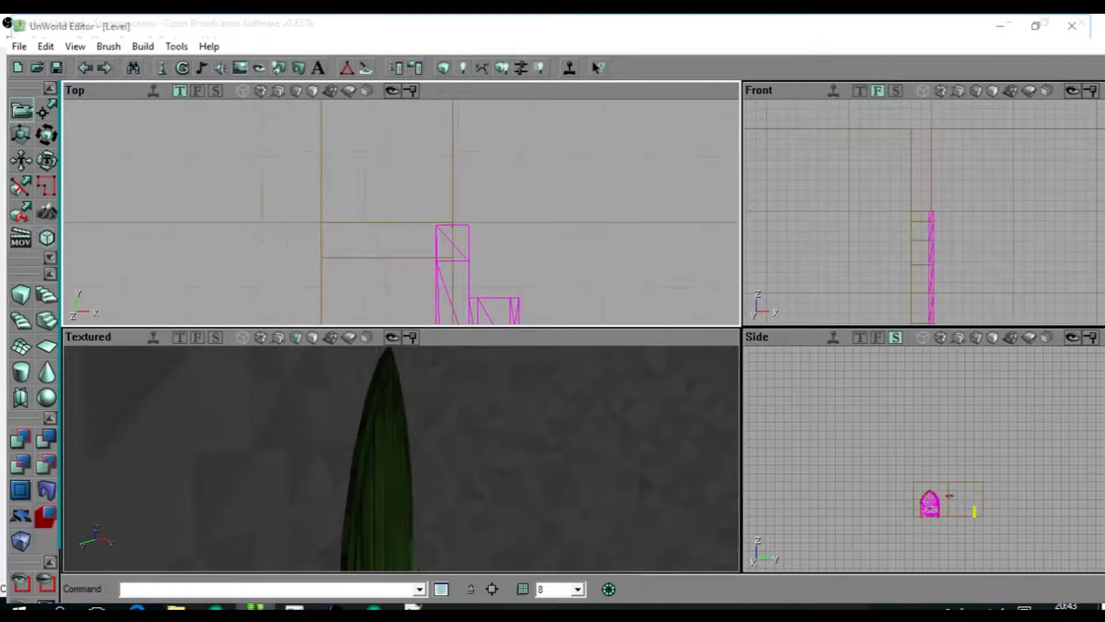
Rotate the door mover wide open into the second room about its hinge corner, and return it to the closed position.
ctrl+right_drag(449, 240, 545, 241)
mouse_move(401, 459)
mouse_down()
mouse_move(411, 403)
mouse_move(415, 460)
mouse_up()
right_drag(415, 460, 403, 501)
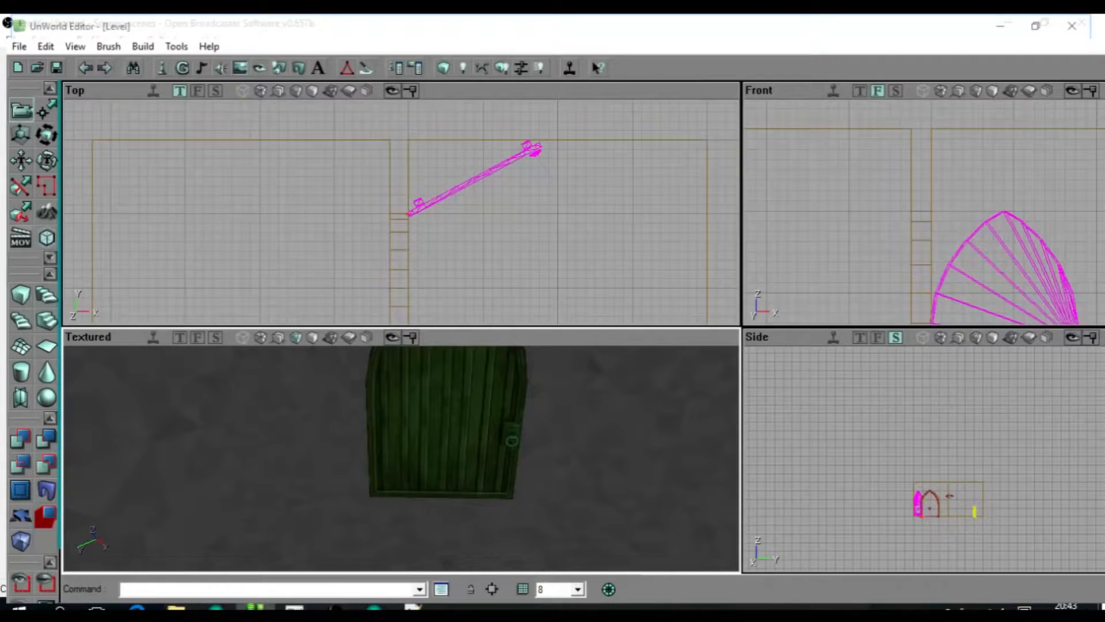
drag(401, 459, 398, 498)
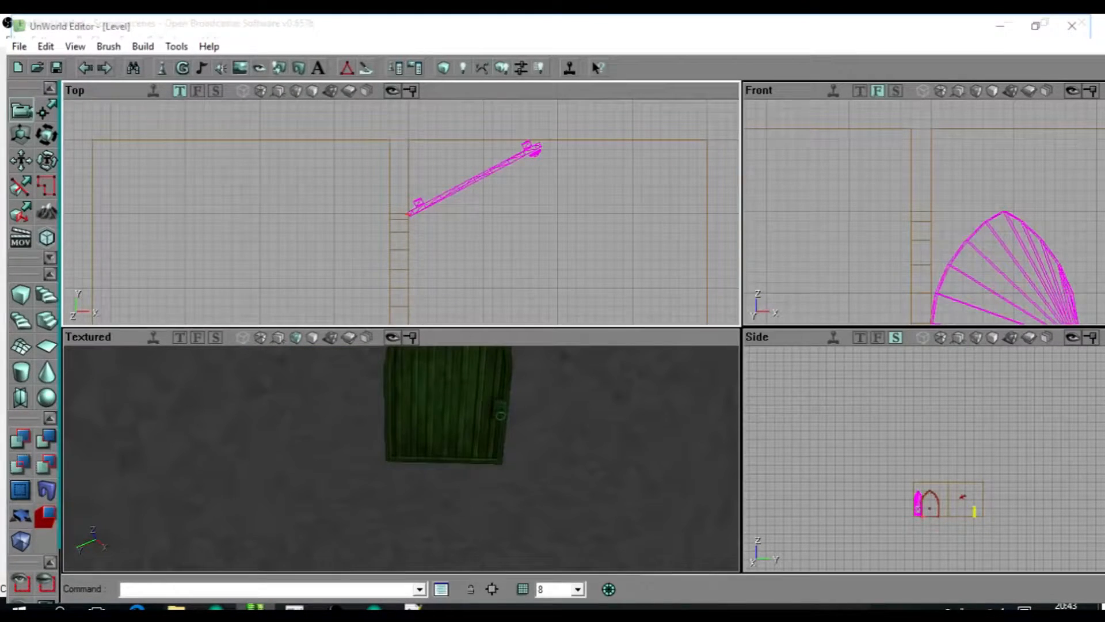
scroll(401, 213, down, 3)
drag(402, 212, 394, 172)
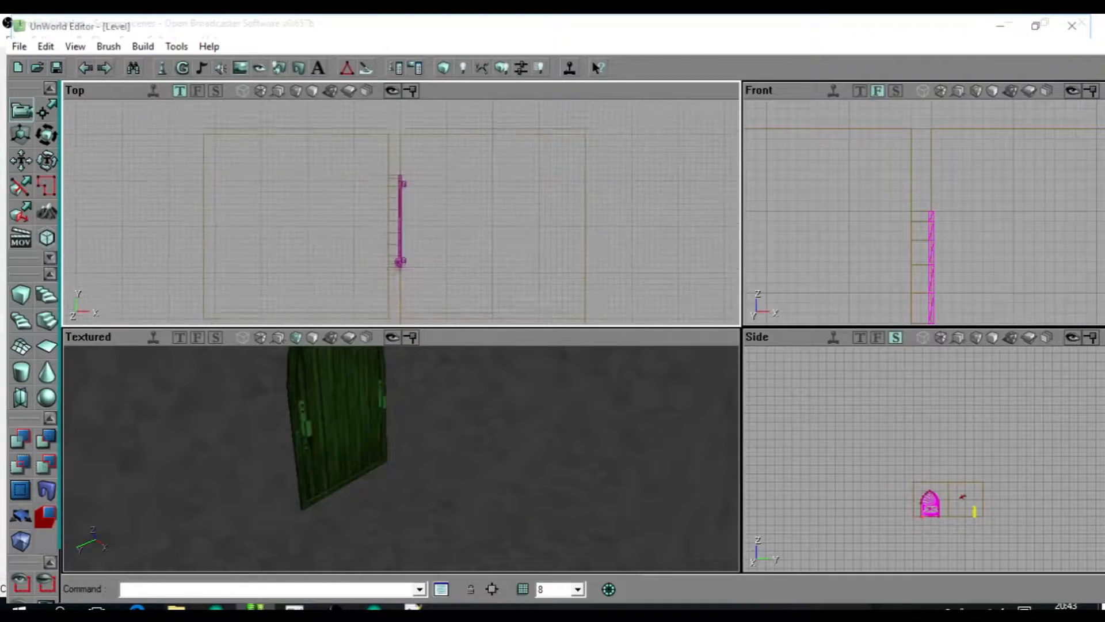
scroll(401, 213, up, 4)
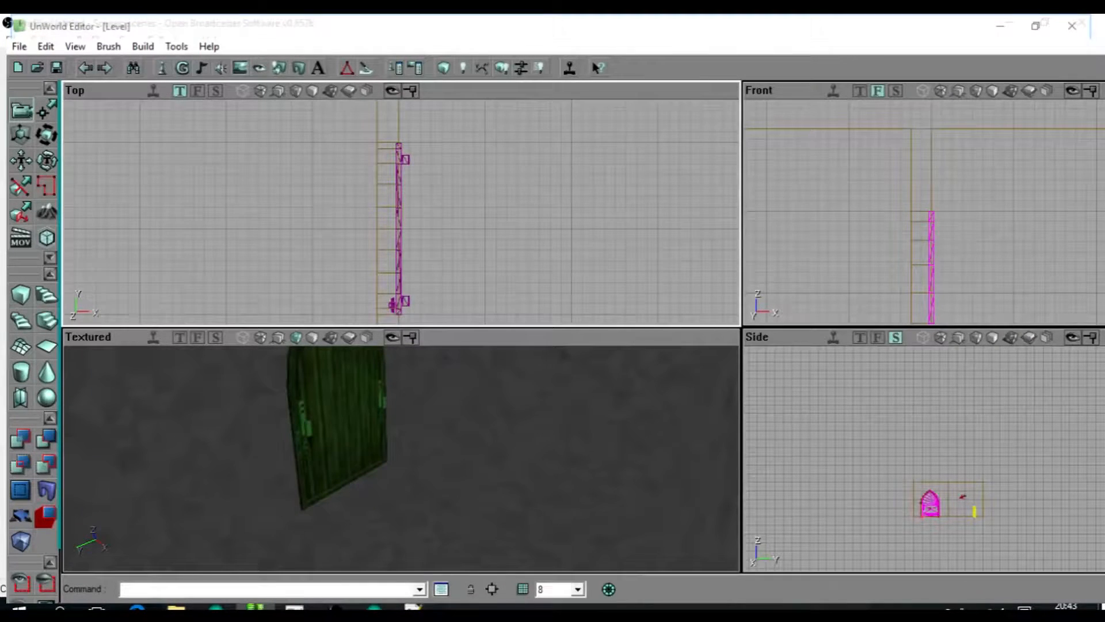
Add a trigger actor in the second room and position it in front of the door, just above the floor.
click(455, 224)
scroll(442, 219, down, 3)
ctrl+drag(427, 218, 441, 223)
scroll(944, 230, down, 5)
drag(954, 245, 932, 206)
ctrl+drag(932, 206, 932, 256)
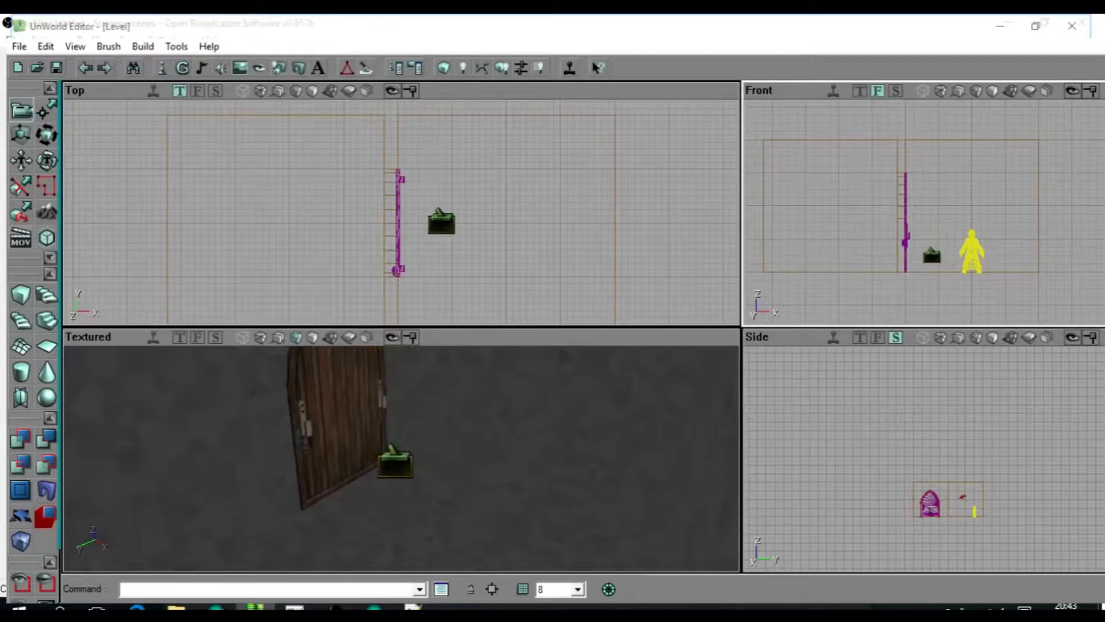
Set up the door mover and the trigger in front of it so that the trigger operates the door.
click(398, 262)
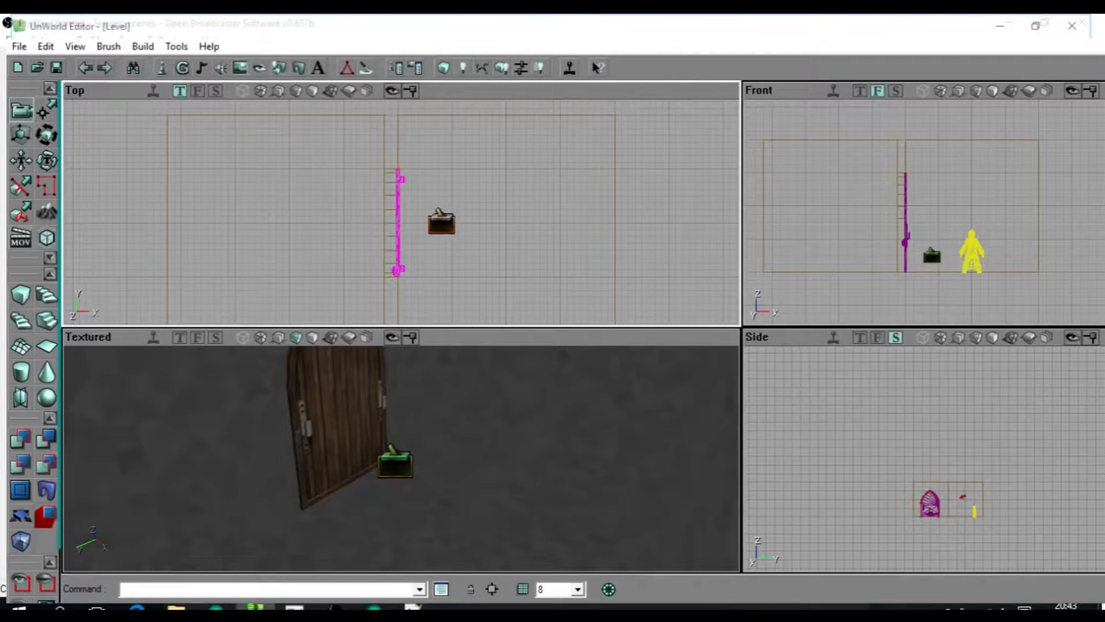
drag(398, 262, 365, 249)
scroll(365, 249, up, 3)
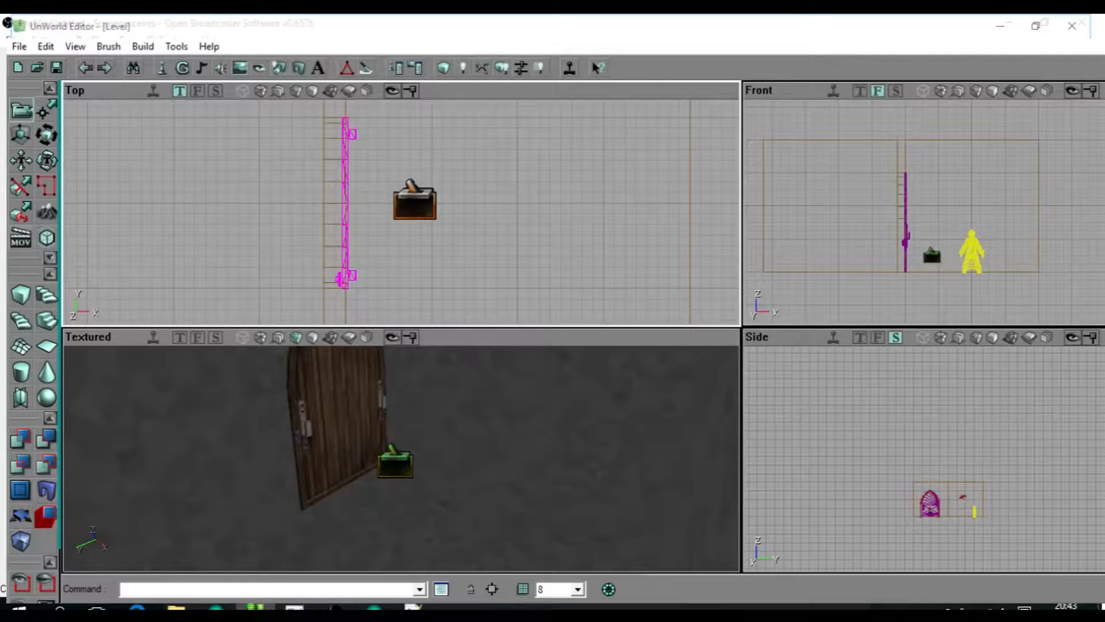
click(415, 203)
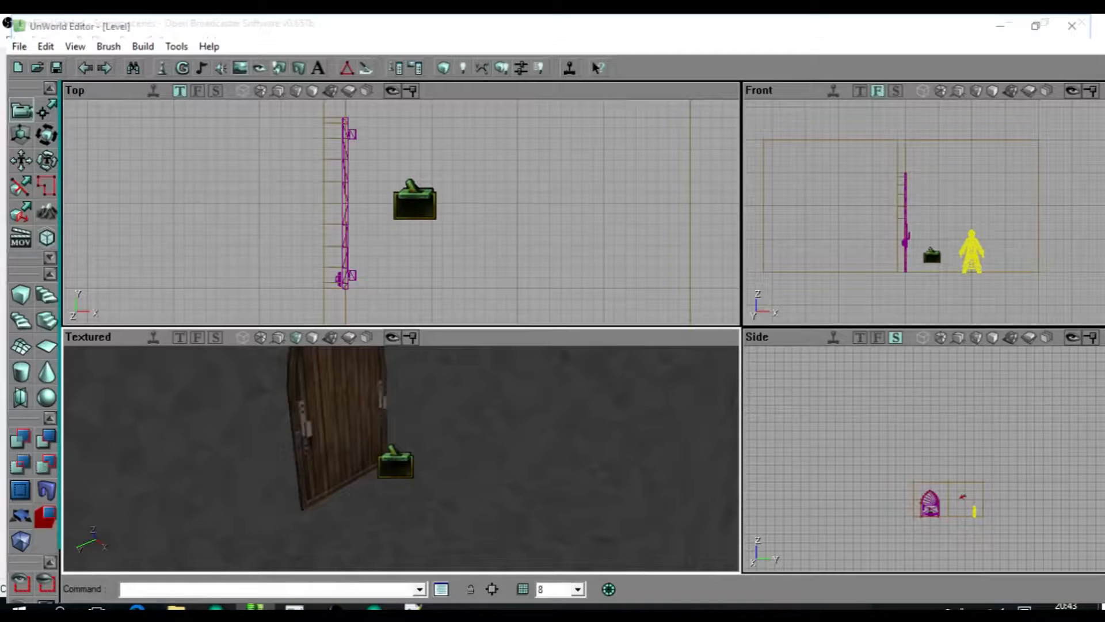
click(343, 424)
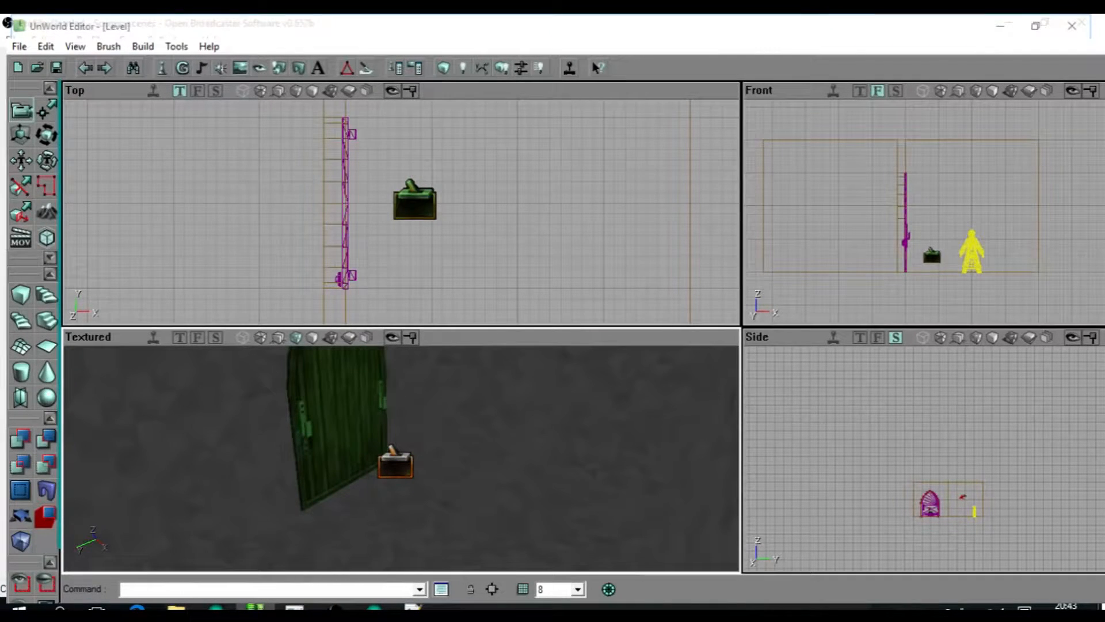
drag(460, 230, 458, 234)
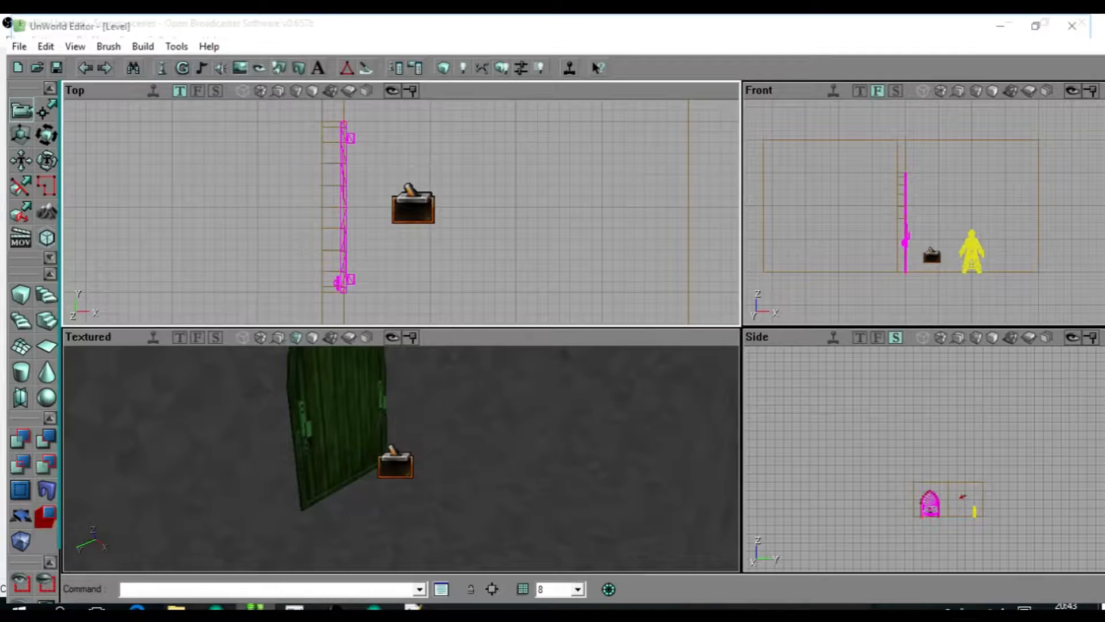
Show the perspective view with dynamic lighting and rebuild the whole level.
click(331, 337)
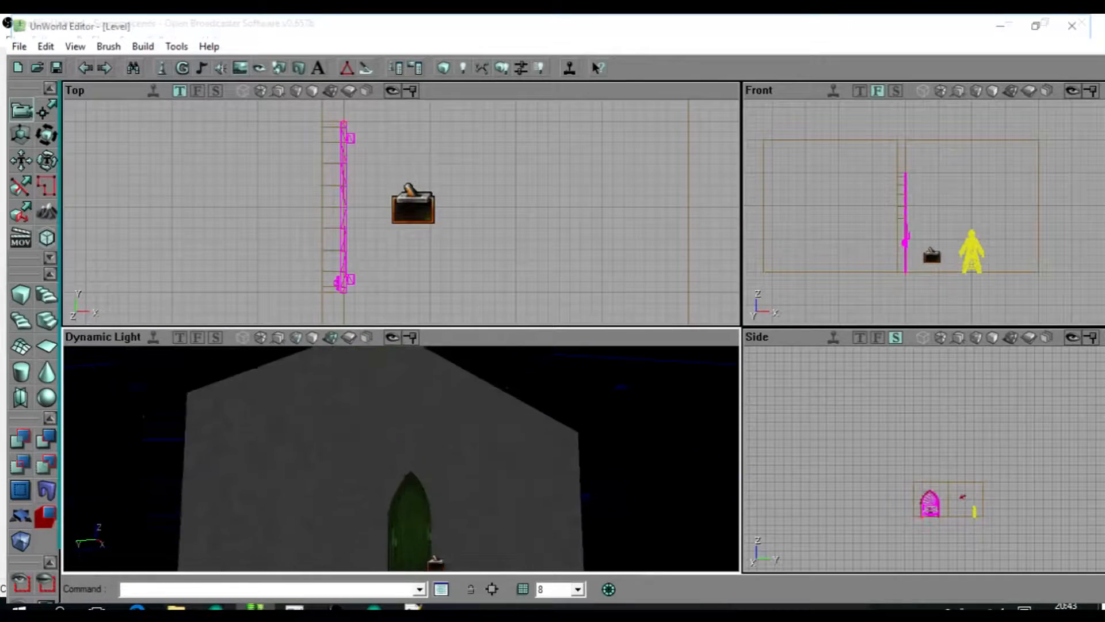
click(502, 68)
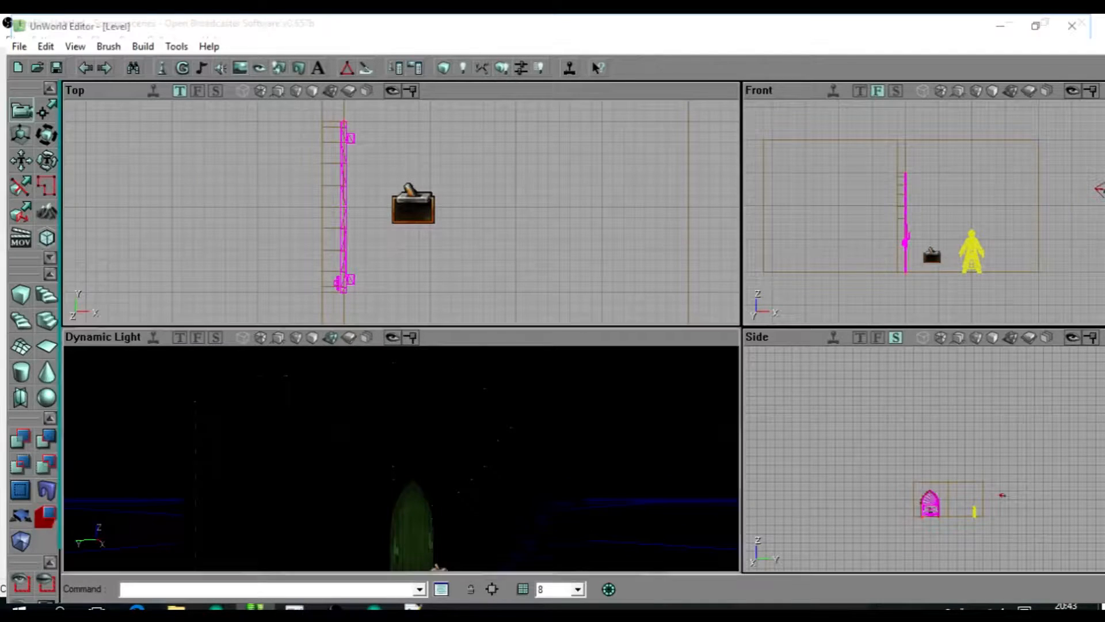
right_drag(401, 459, 401, 489)
drag(402, 490, 401, 403)
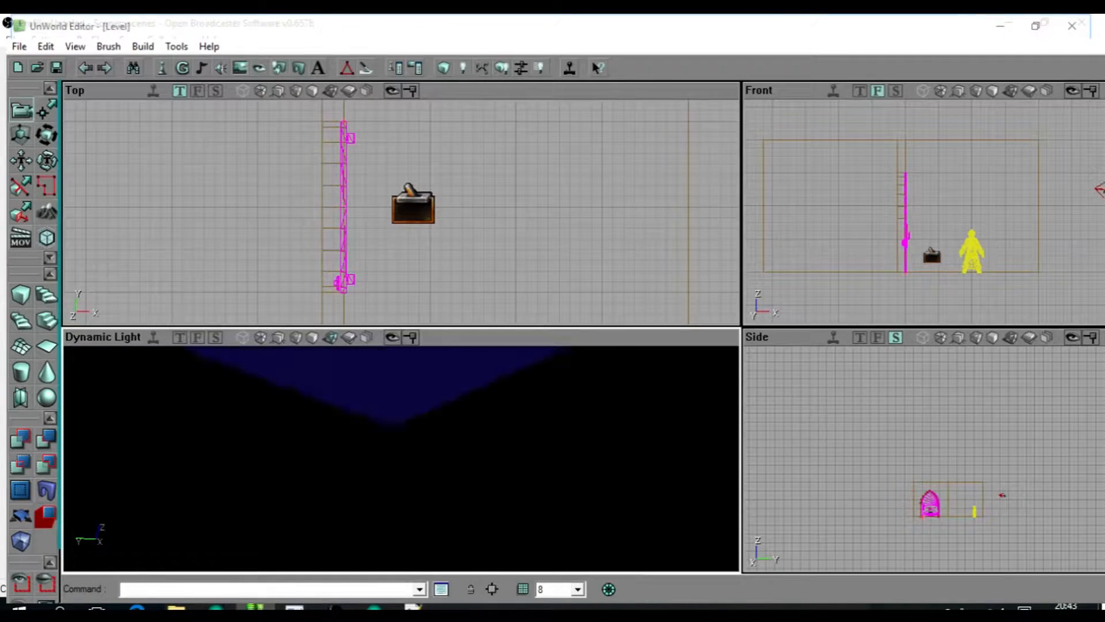
Add light actors in the first and second rooms.
right_drag(402, 458, 459, 470)
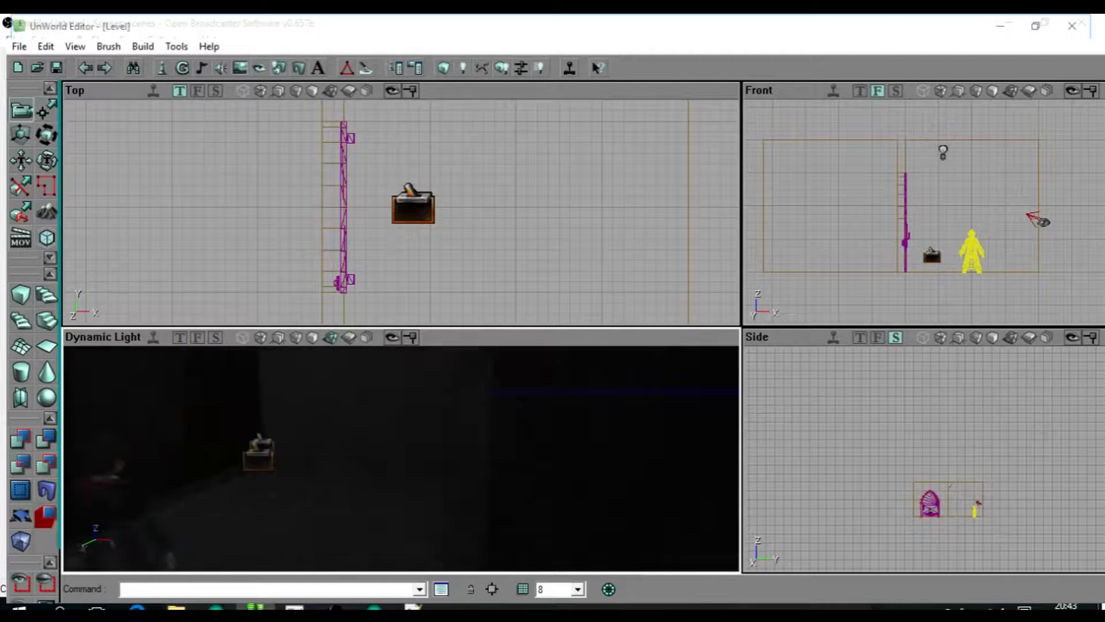
drag(459, 470, 454, 516)
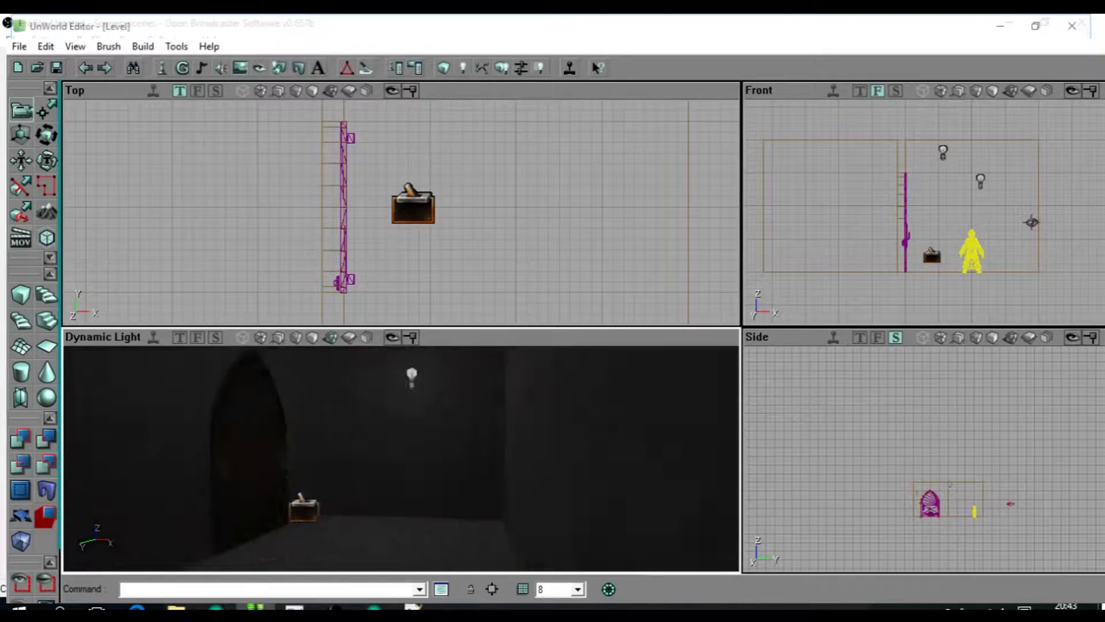
right_drag(401, 459, 493, 465)
click(276, 432)
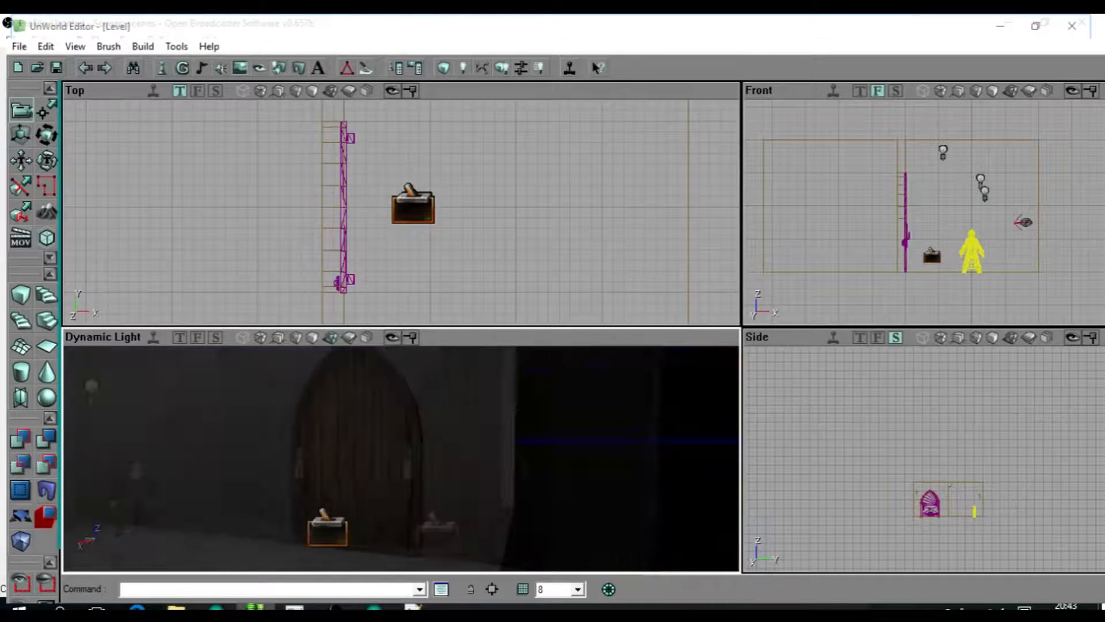
right_drag(402, 459, 452, 406)
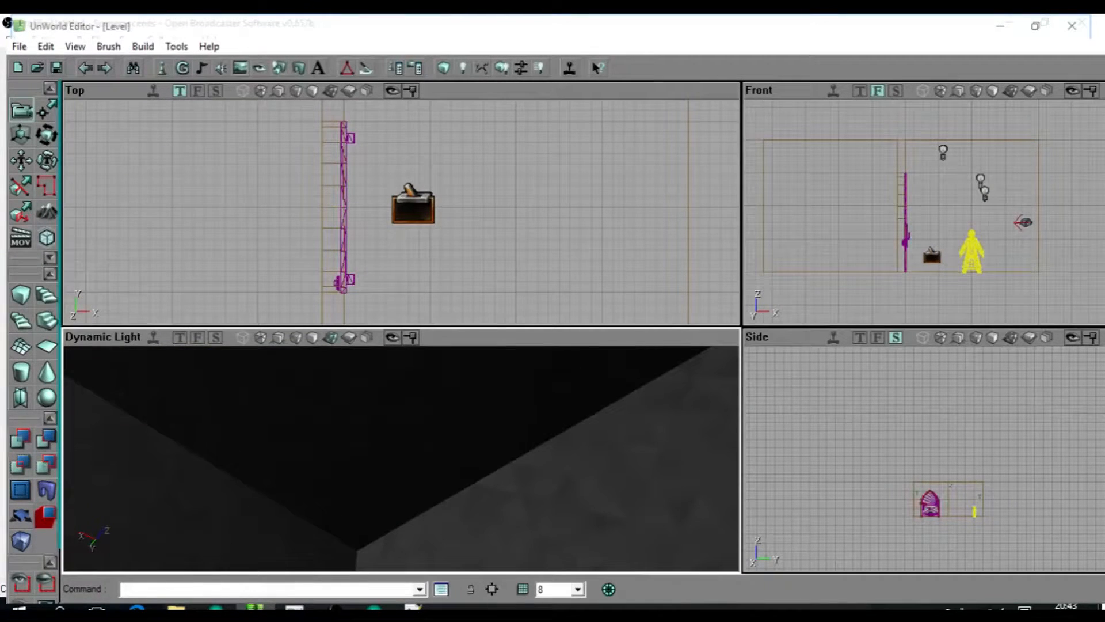
Add a light near the third room's ceiling and rebuild the level with the new lights.
click(392, 438)
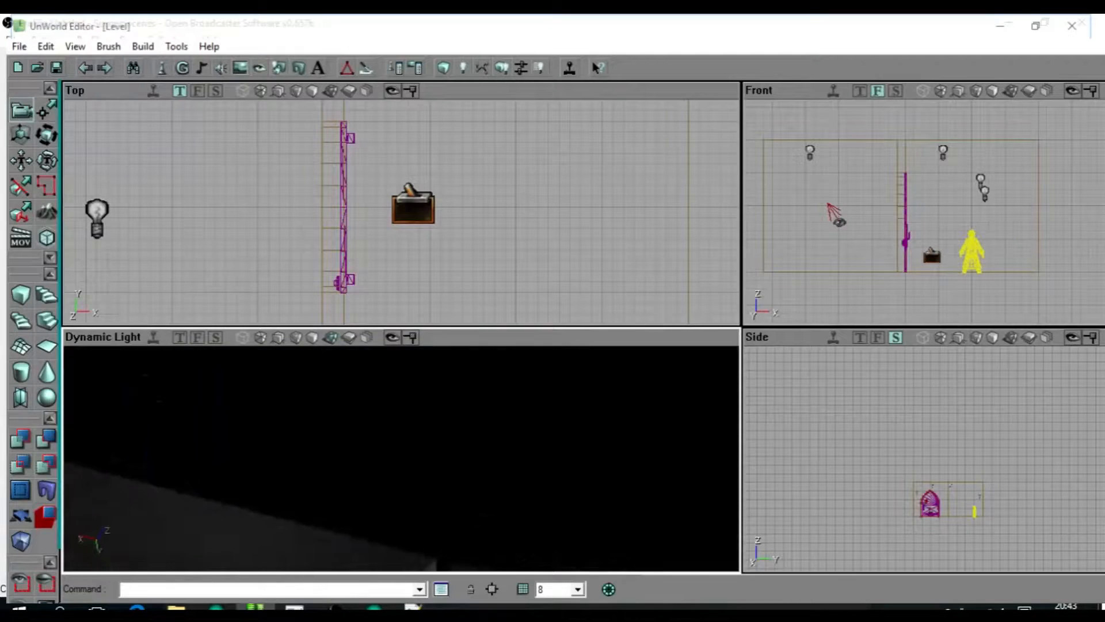
mouse_move(401, 459)
right_down()
mouse_move(401, 435)
mouse_move(412, 476)
mouse_move(401, 476)
right_up()
drag(401, 458, 402, 528)
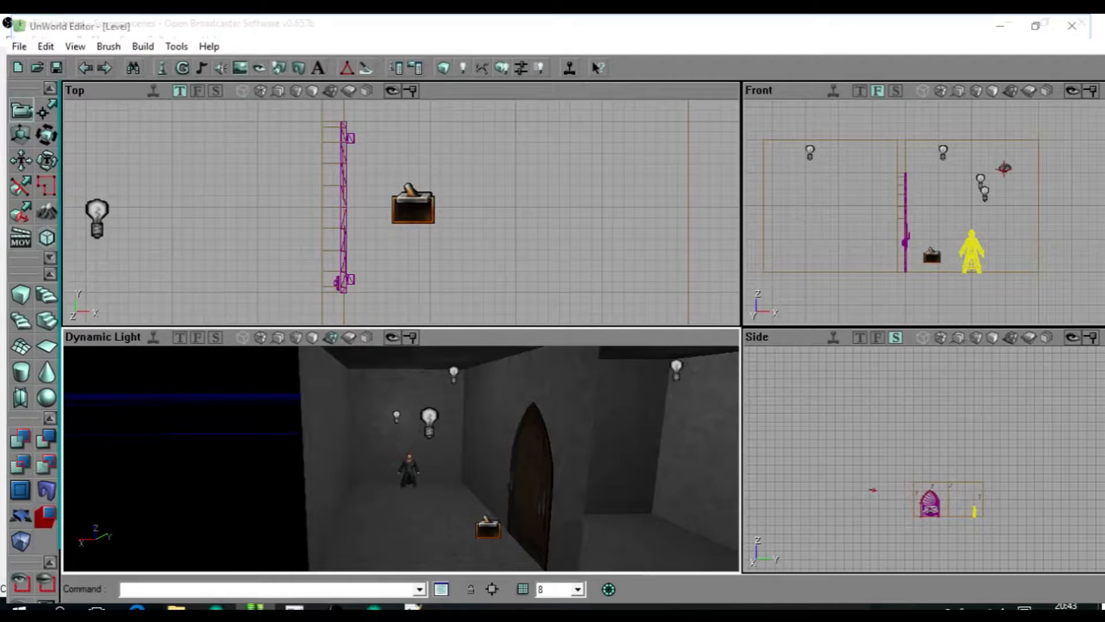
drag(495, 455, 494, 418)
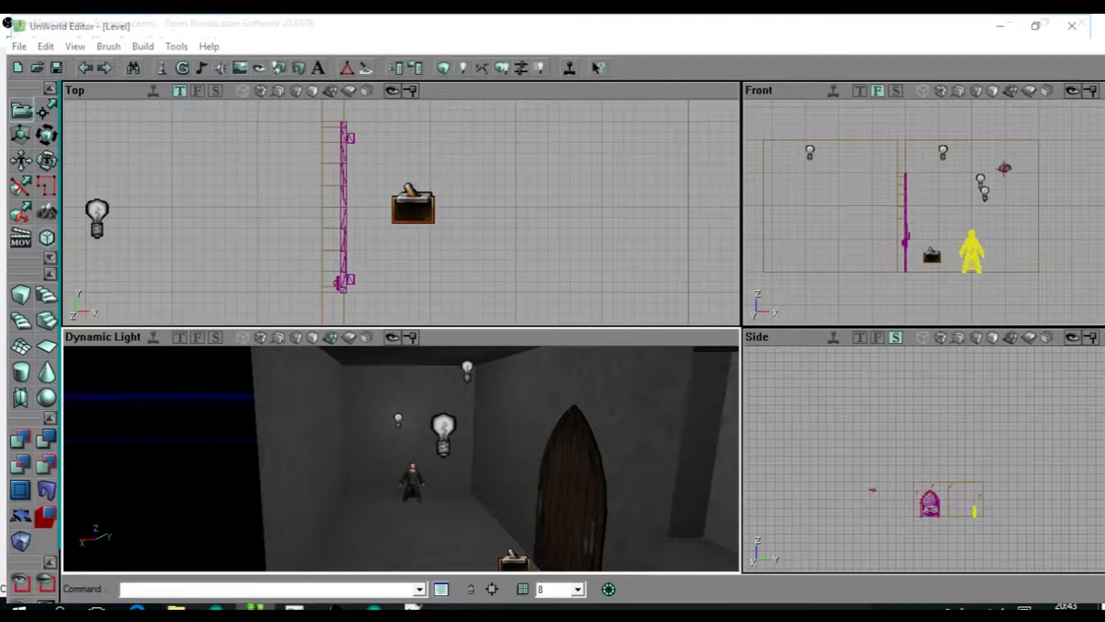
click(505, 73)
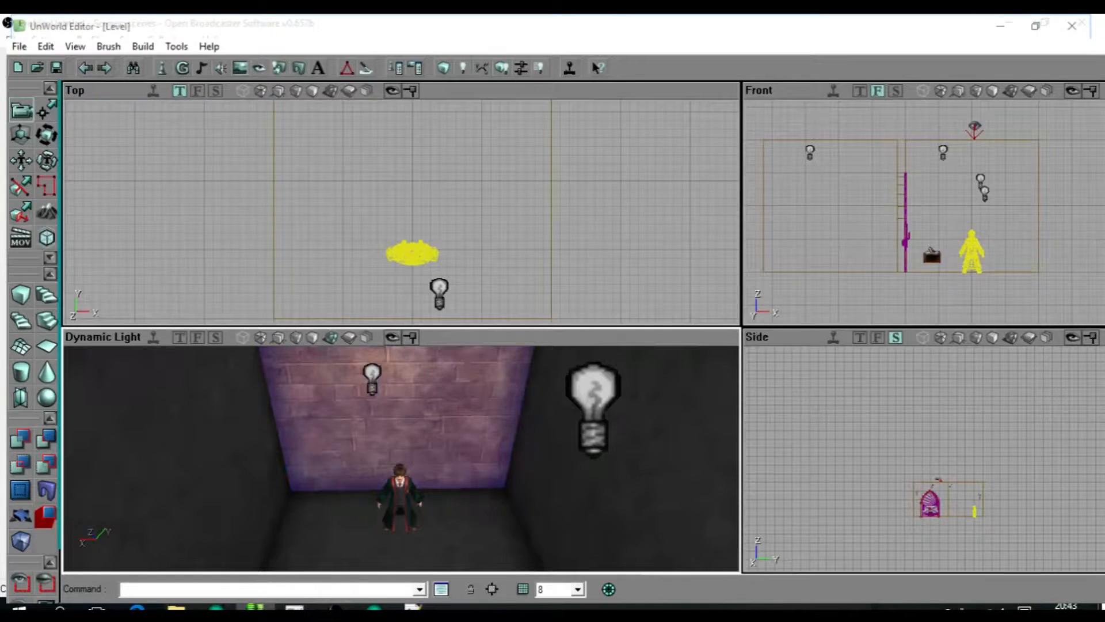
Select the remaining wall and floor surfaces of the connected rooms and apply the pinkish brick texture to them.
drag(402, 449, 402, 518)
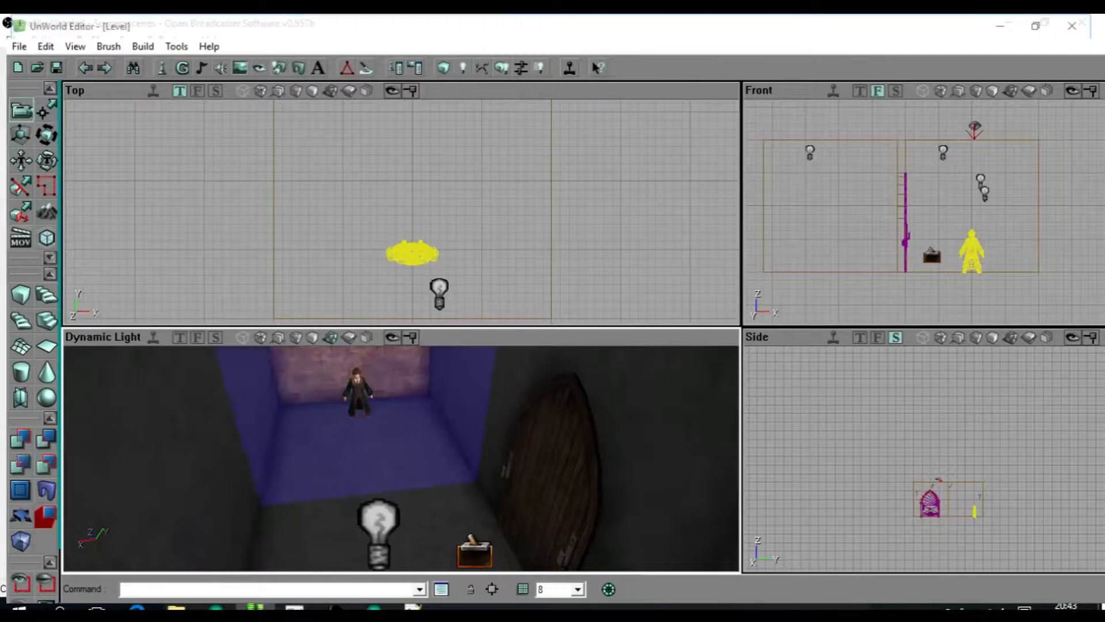
right_drag(402, 461, 401, 409)
drag(401, 408, 403, 478)
right_drag(401, 458, 448, 449)
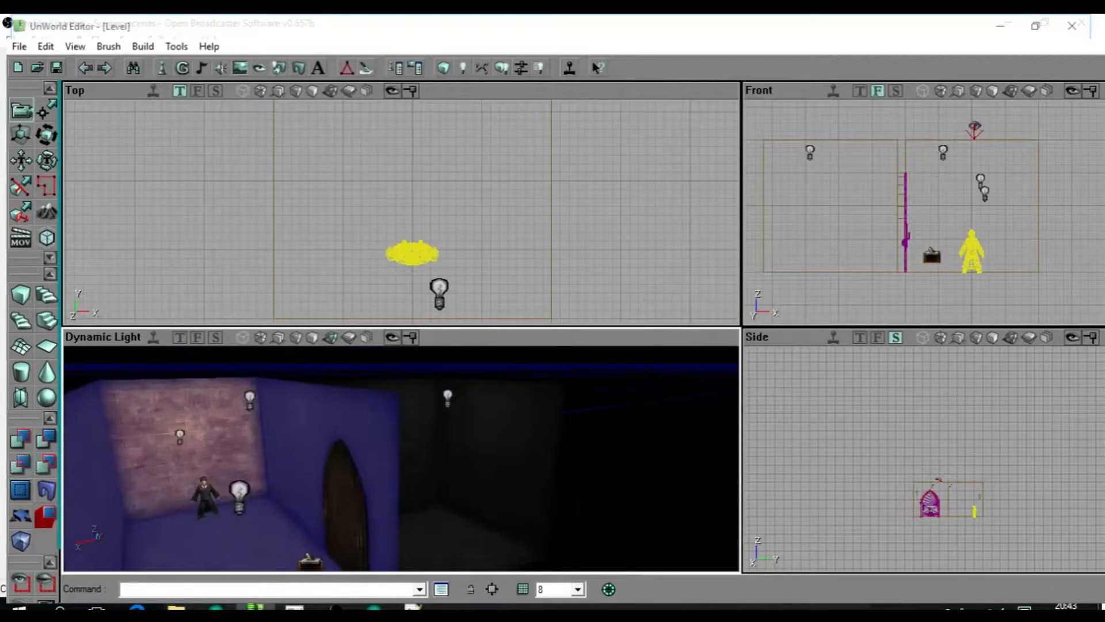
drag(401, 459, 403, 403)
right_drag(403, 403, 403, 455)
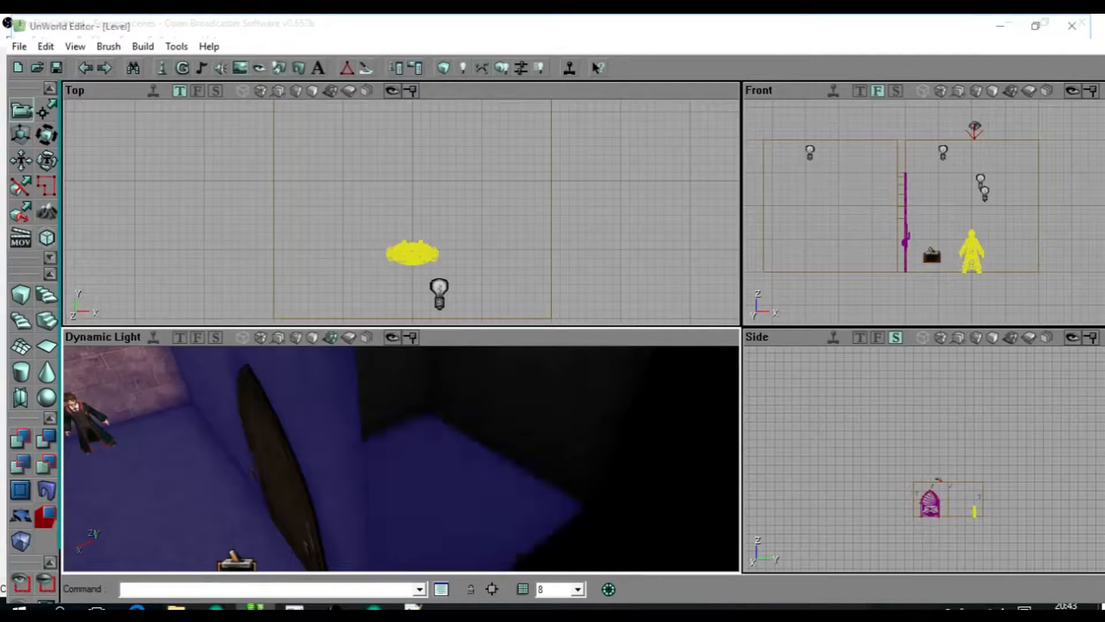
drag(401, 458, 402, 513)
right_drag(402, 512, 401, 461)
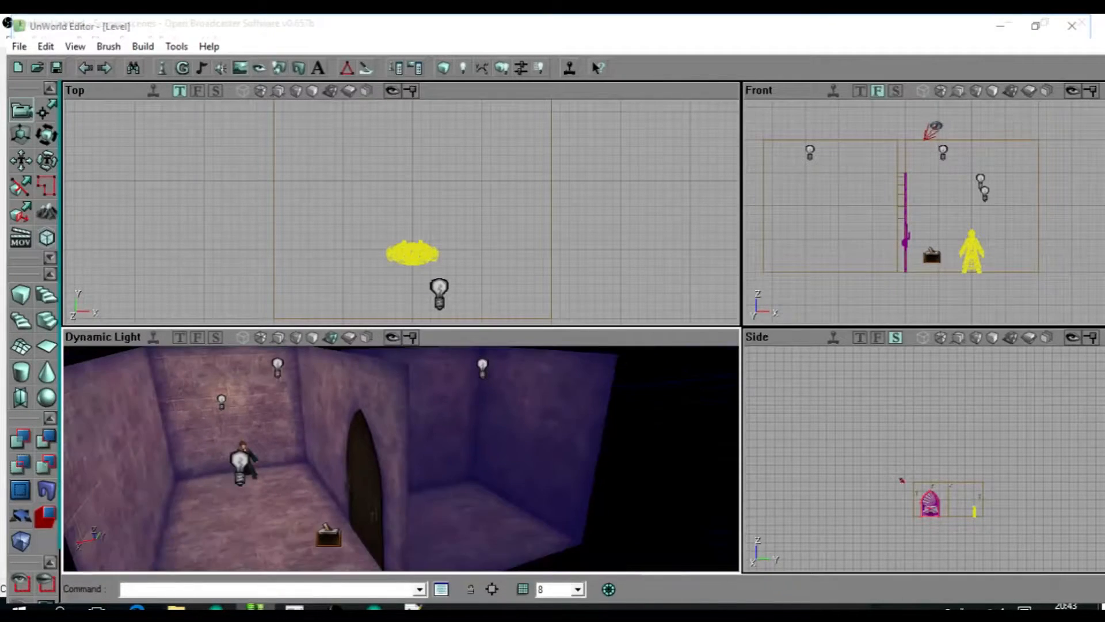
Rebuild the whole level with the newly applied textures.
click(502, 68)
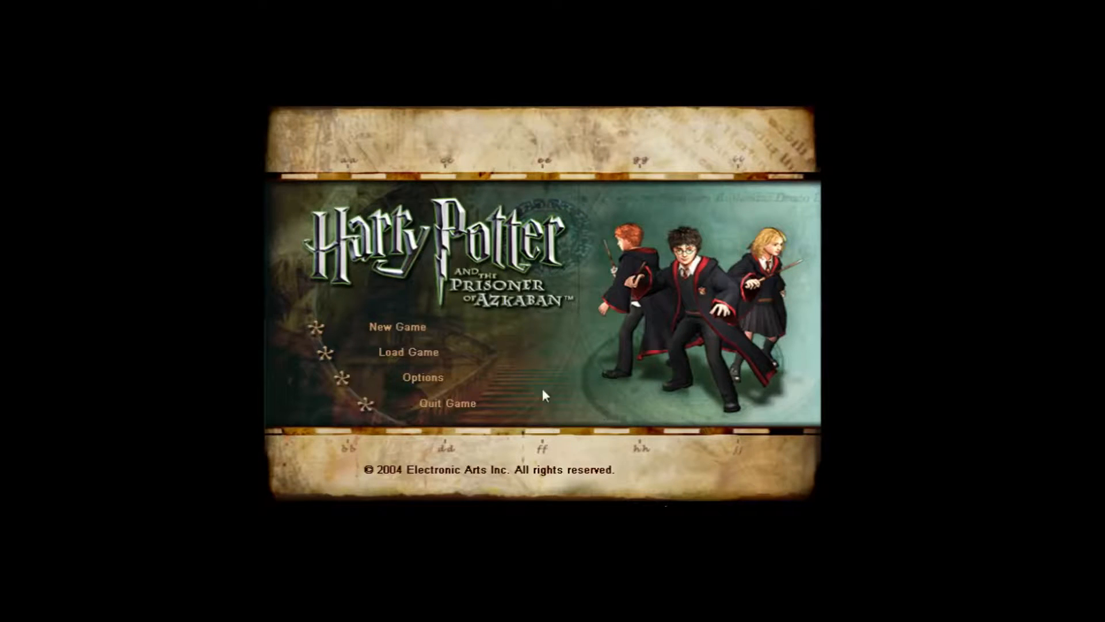
Quit from the game's main menu, and open the quill-and-scroll page of the pause menu in the running level.
click(435, 404)
click(533, 335)
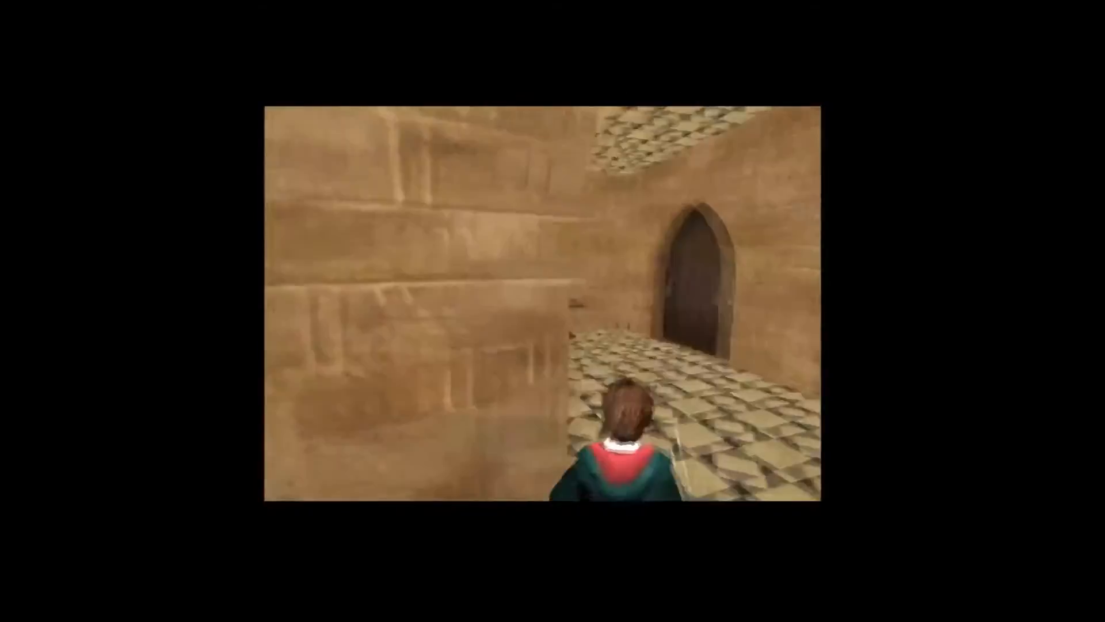
key(Escape)
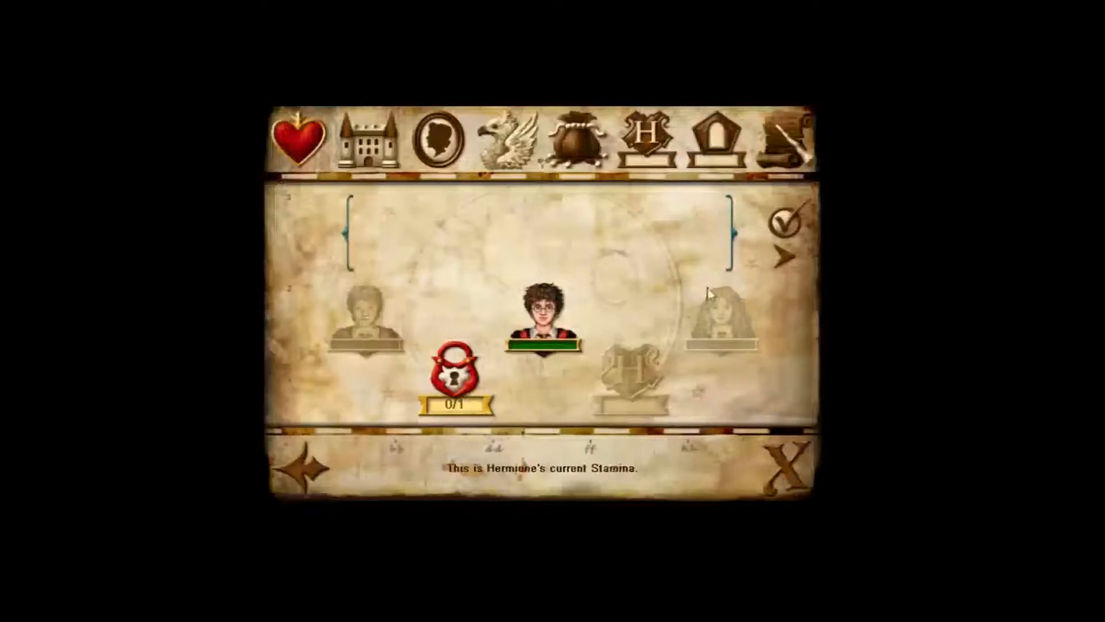
click(784, 140)
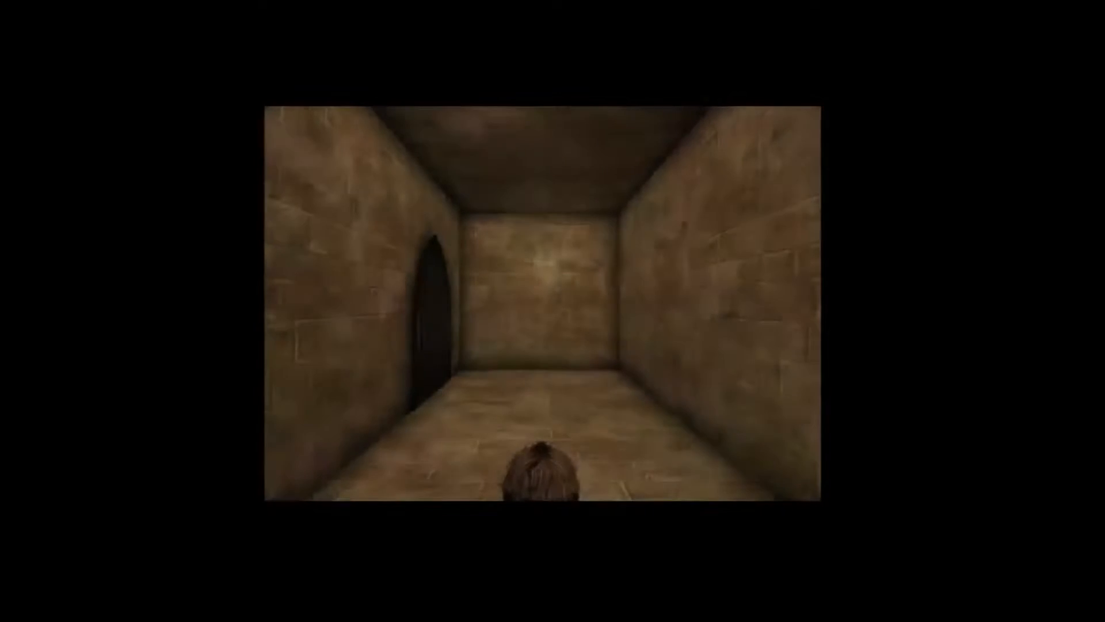
Playtest the level by repeatedly walking up to the arched door and back to check its triggered opening and closing.
key(w)
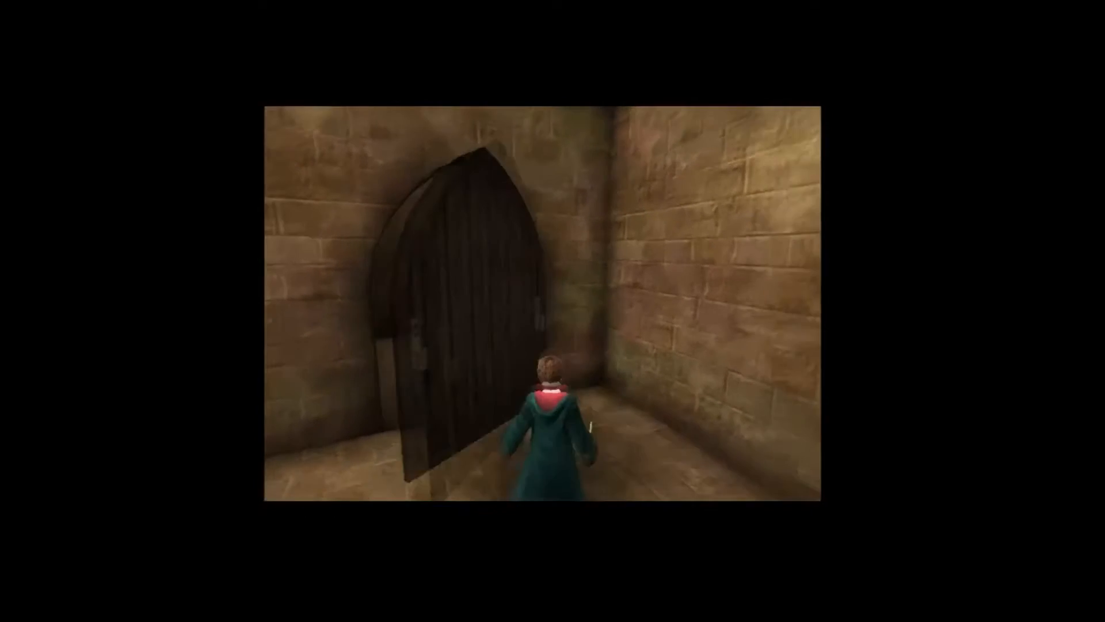
key(s)
key(w)
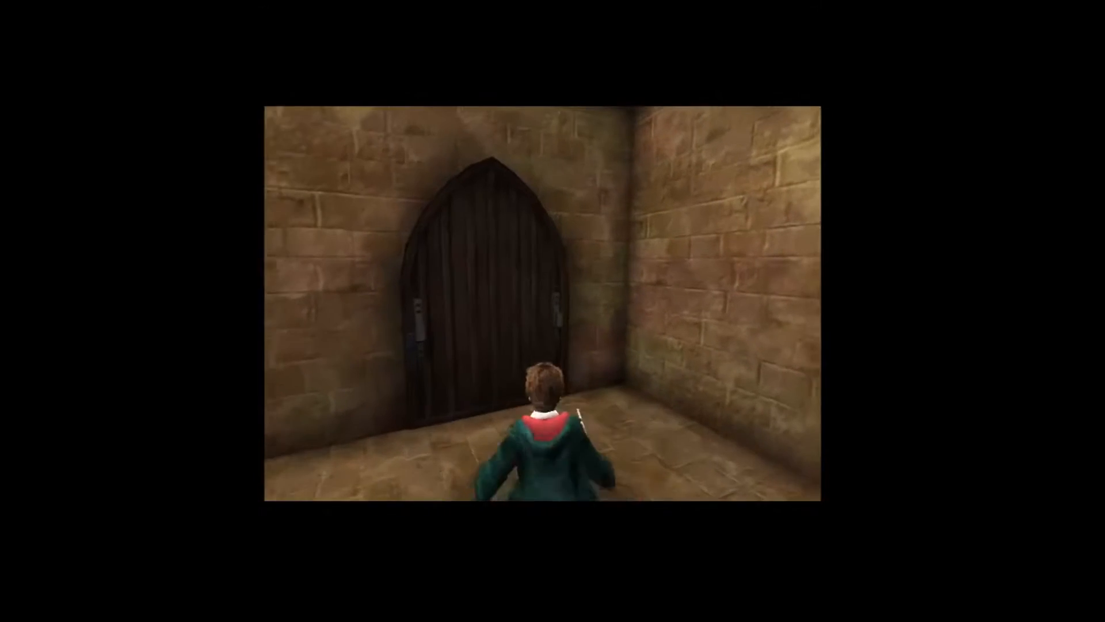
key(s)
key(w)
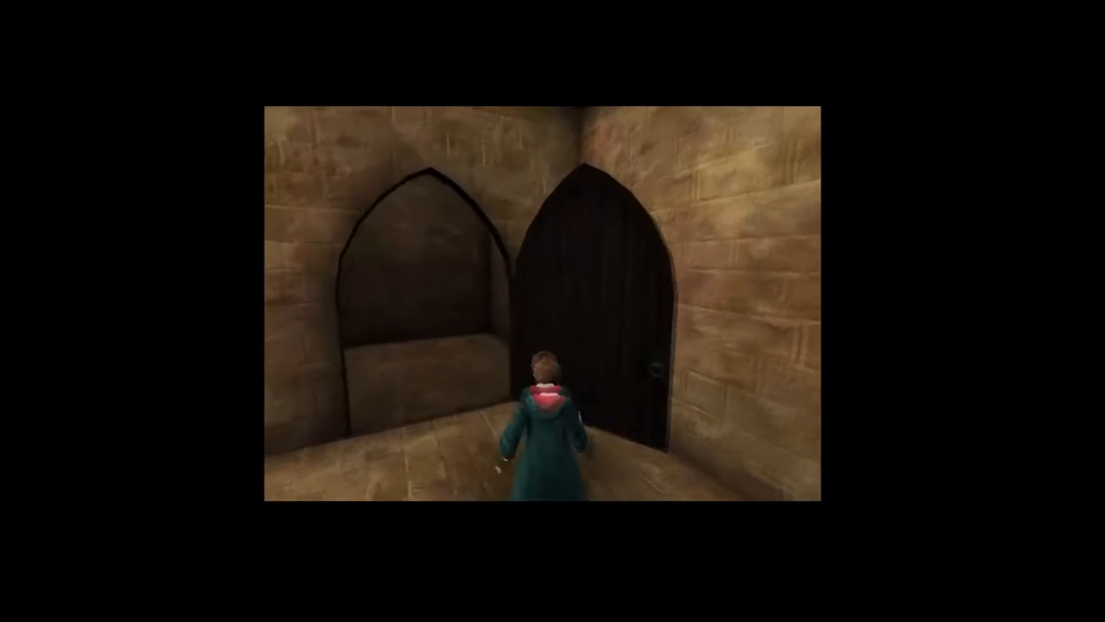
key(s)
key(w)
key(s)
key(w)
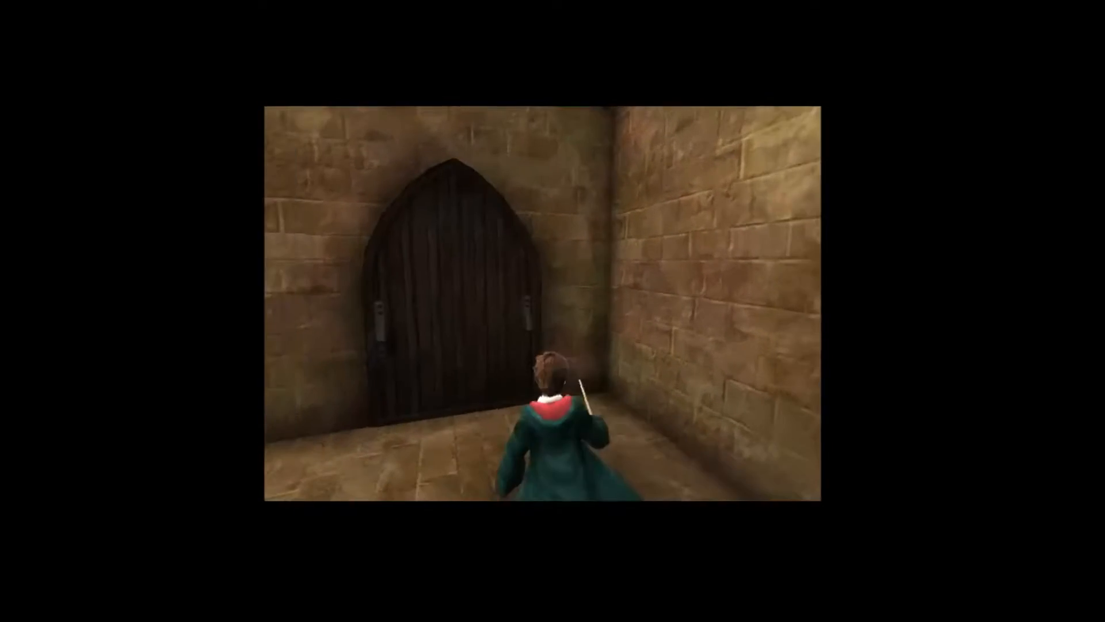
key(s)
key(w)
key(s)
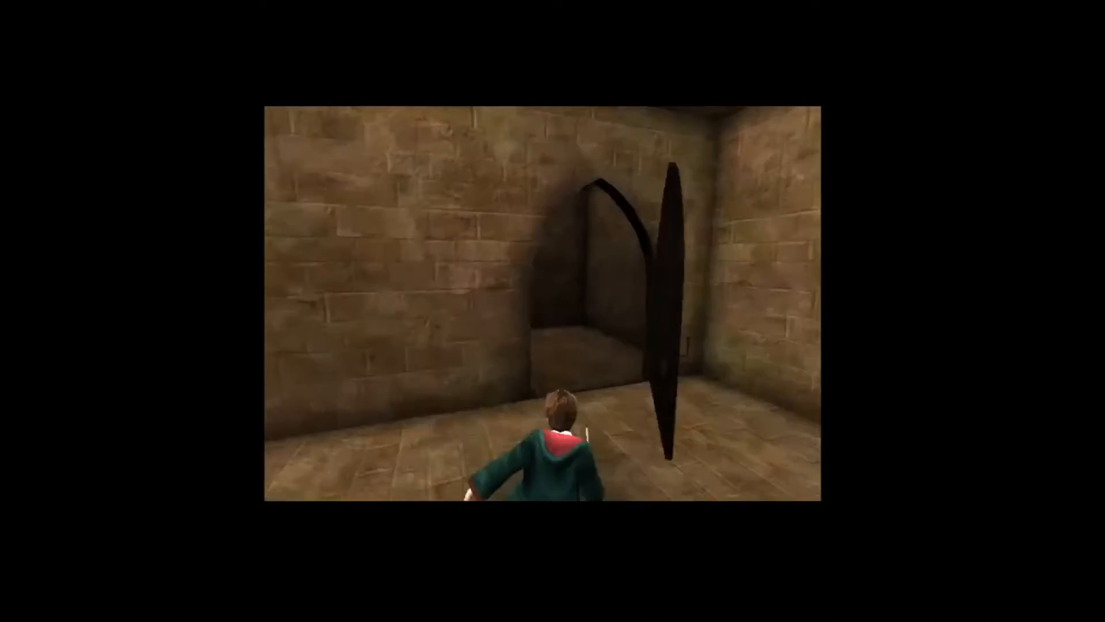
key(w)
key(s)
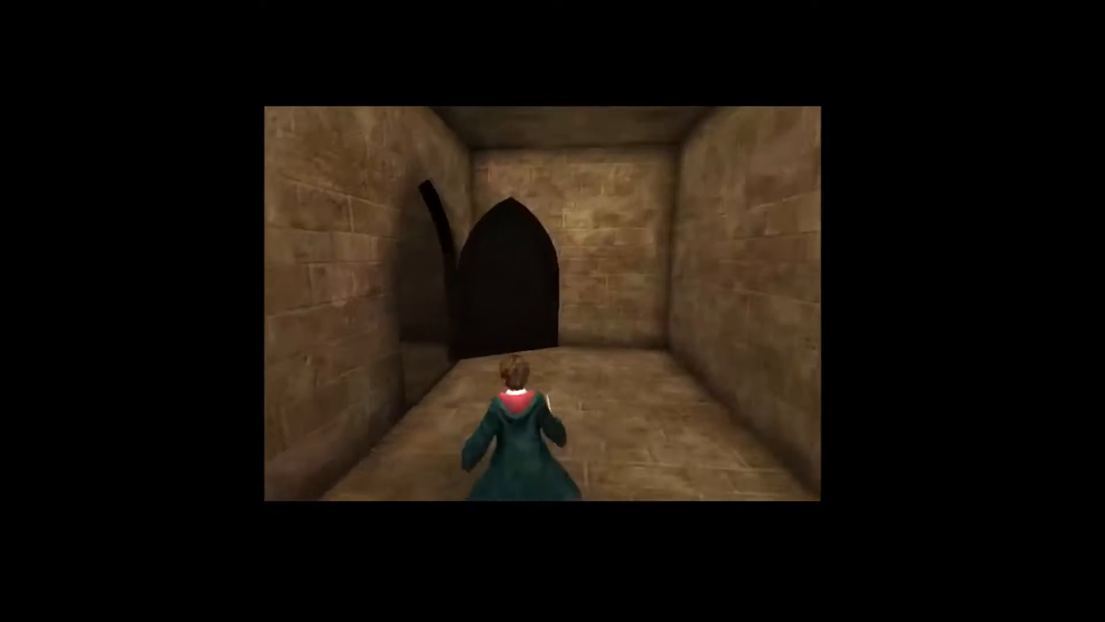
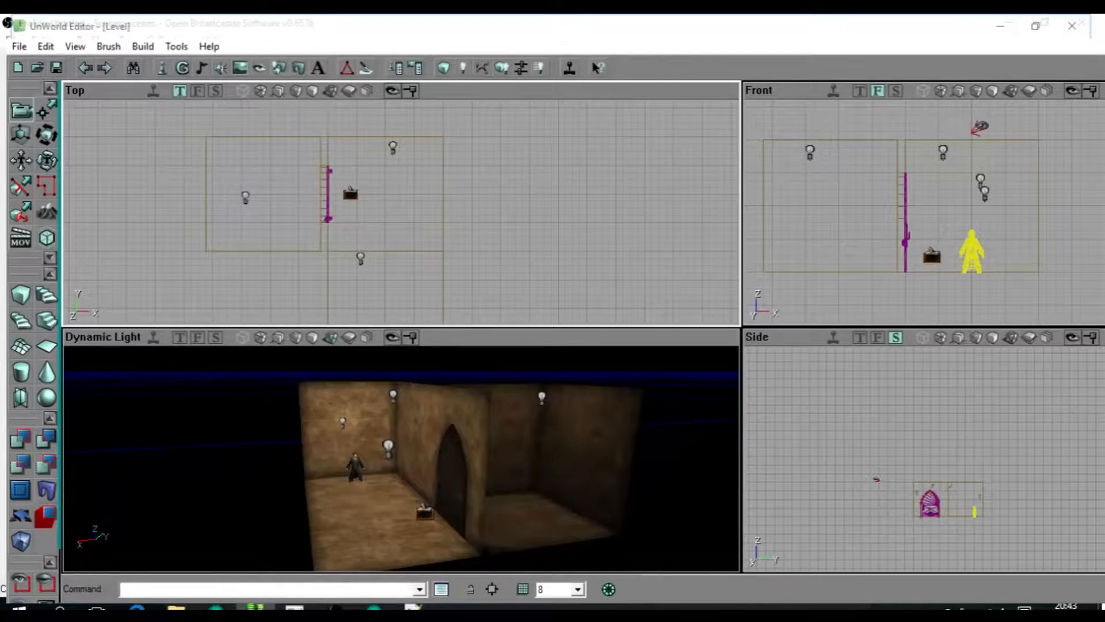
Add a counter trigger just outside the wall of the room, opposite the arched door.
scroll(402, 212, up, 5)
scroll(401, 212, down, 4)
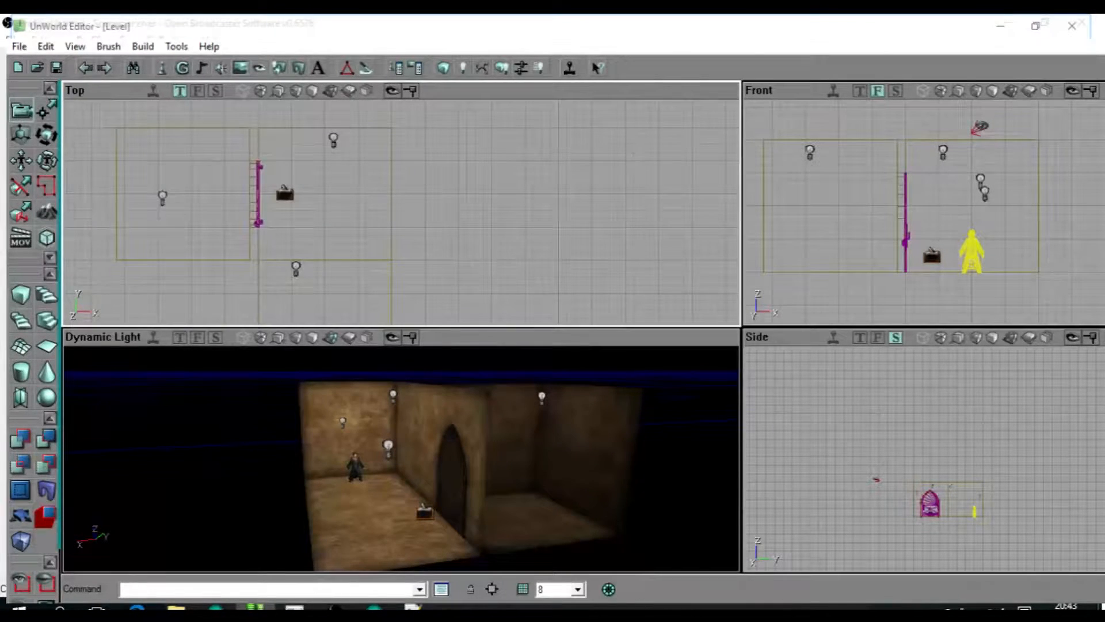
right_click(414, 239)
click(440, 248)
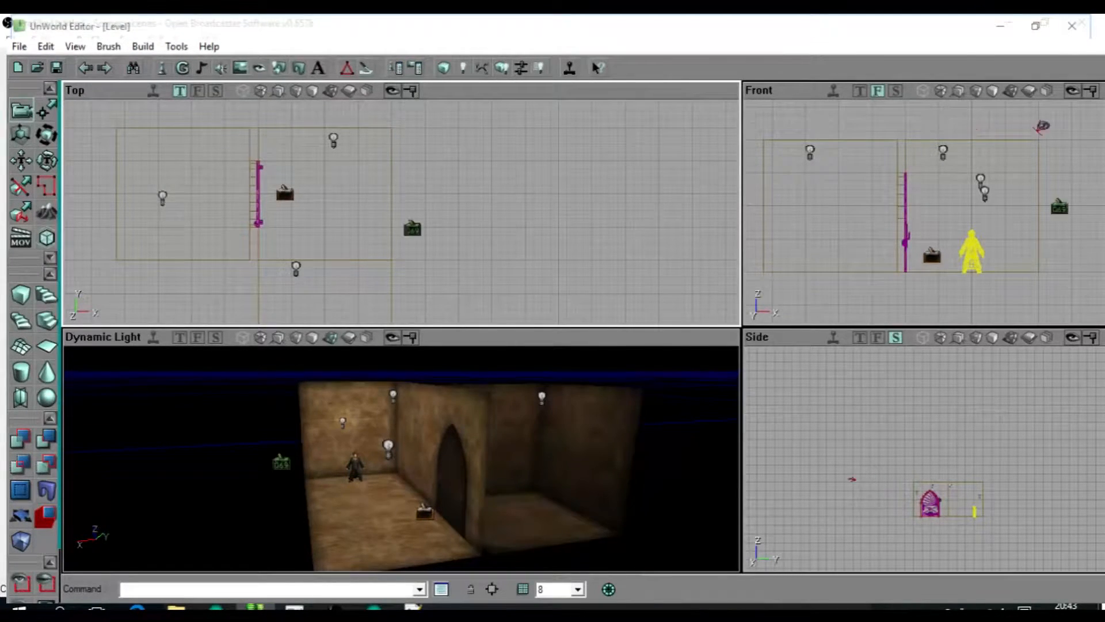
drag(401, 460, 401, 423)
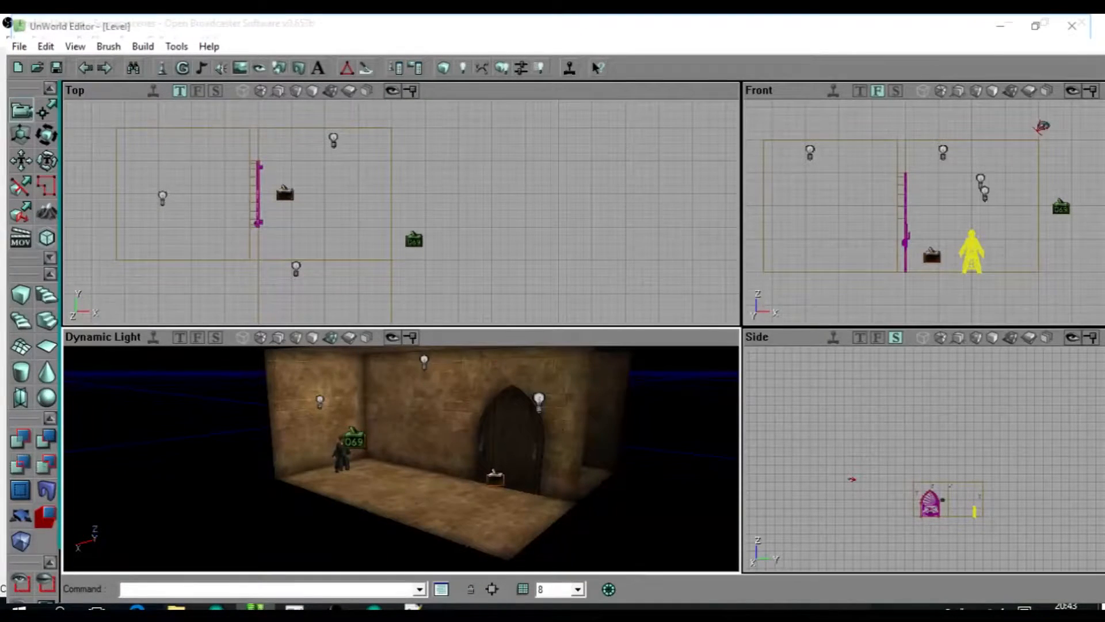
Place a pixie on the floor between the character and the arched door, and adjust its position in the room.
drag(401, 230, 399, 174)
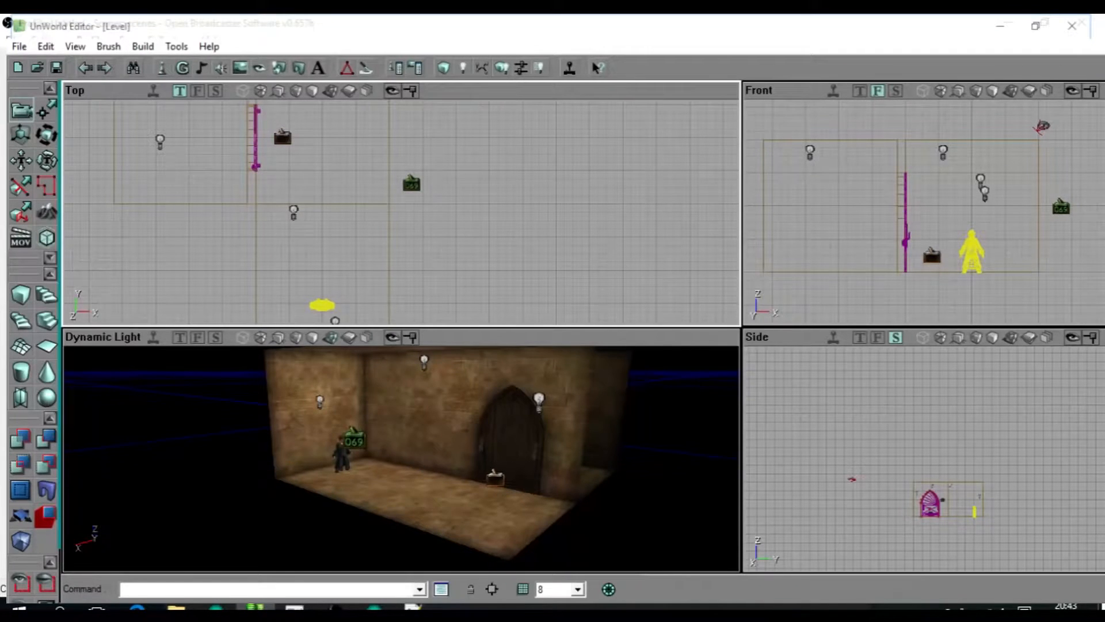
click(477, 514)
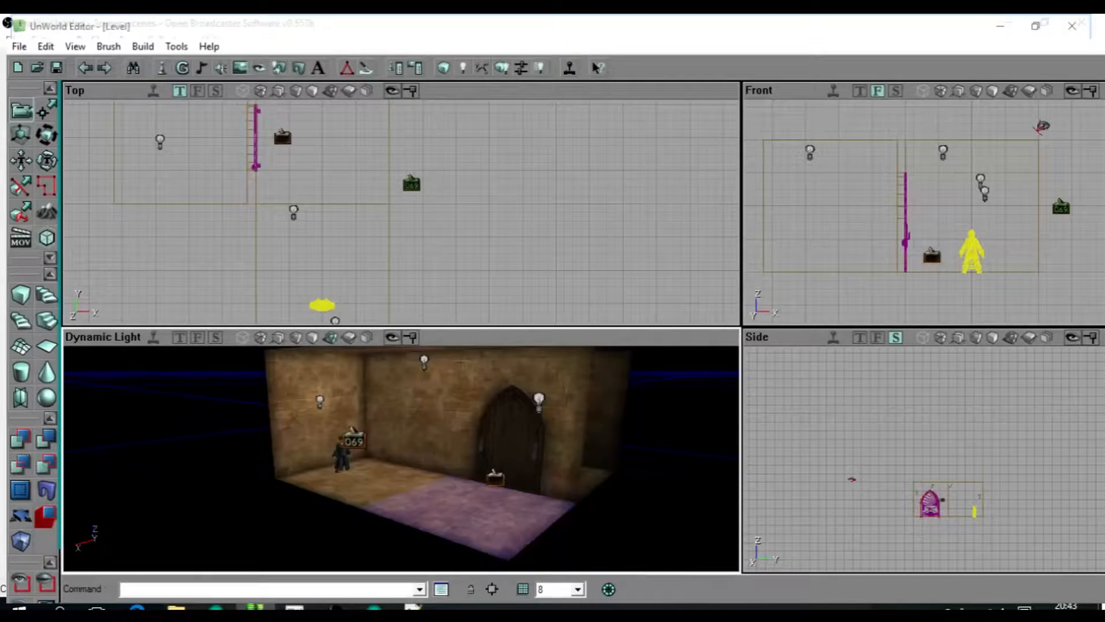
click(456, 502)
scroll(402, 213, down, 3)
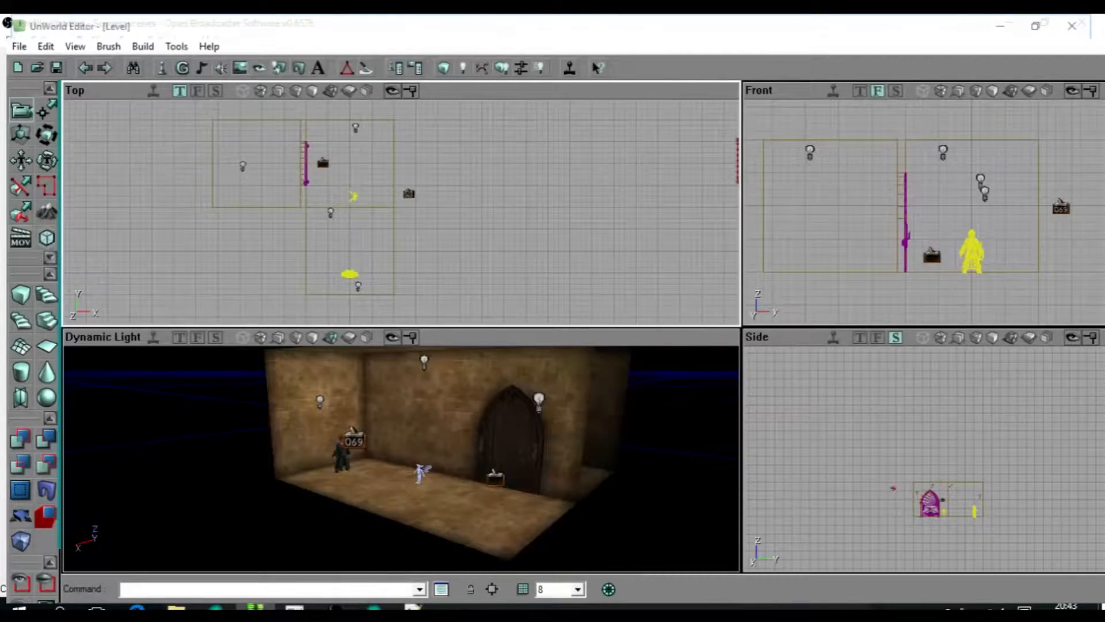
scroll(401, 213, up, 3)
click(310, 151)
mouse_move(310, 150)
ctrl+mouse_down()
mouse_move(283, 215)
mouse_move(292, 163)
ctrl+mouse_up()
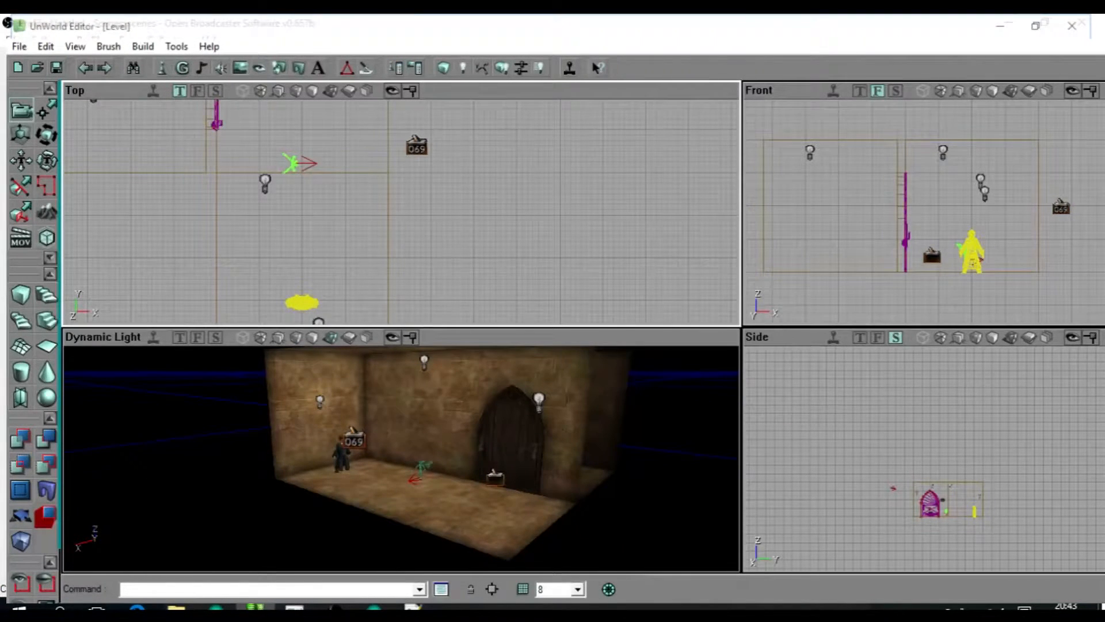
Add a second pixie next to the first one in the same room.
scroll(205, 110, up, 3)
click(429, 208)
click(428, 207)
drag(429, 208, 469, 277)
click(429, 208)
scroll(401, 213, down, 3)
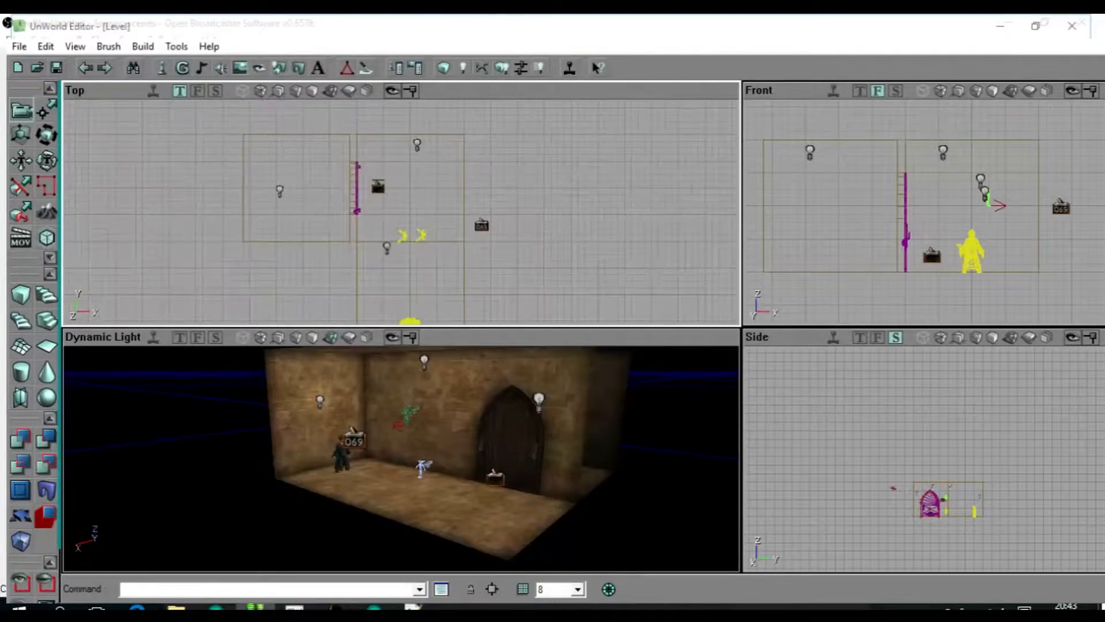
Delete the trigger in front of the arched door.
click(377, 186)
key(Delete)
scroll(377, 190, up, 2)
Move the second pixie down to floor level, close beside the first pixie.
drag(377, 190, 408, 256)
drag(401, 459, 419, 481)
drag(401, 213, 437, 265)
click(435, 228)
scroll(925, 213, up, 3)
ctrl+drag(1012, 194, 1004, 266)
Place a new trigger on the floor between the character and the two pixies, and shift it into the walking path.
drag(402, 460, 398, 397)
right_drag(399, 398, 397, 444)
drag(397, 443, 398, 422)
click(403, 422)
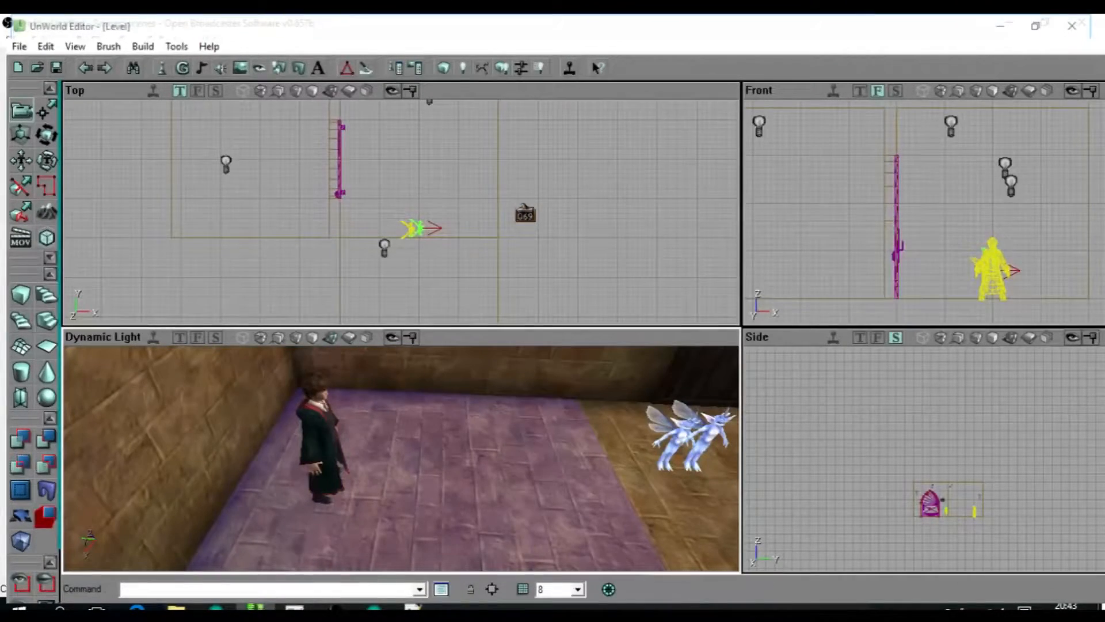
drag(409, 231, 409, 200)
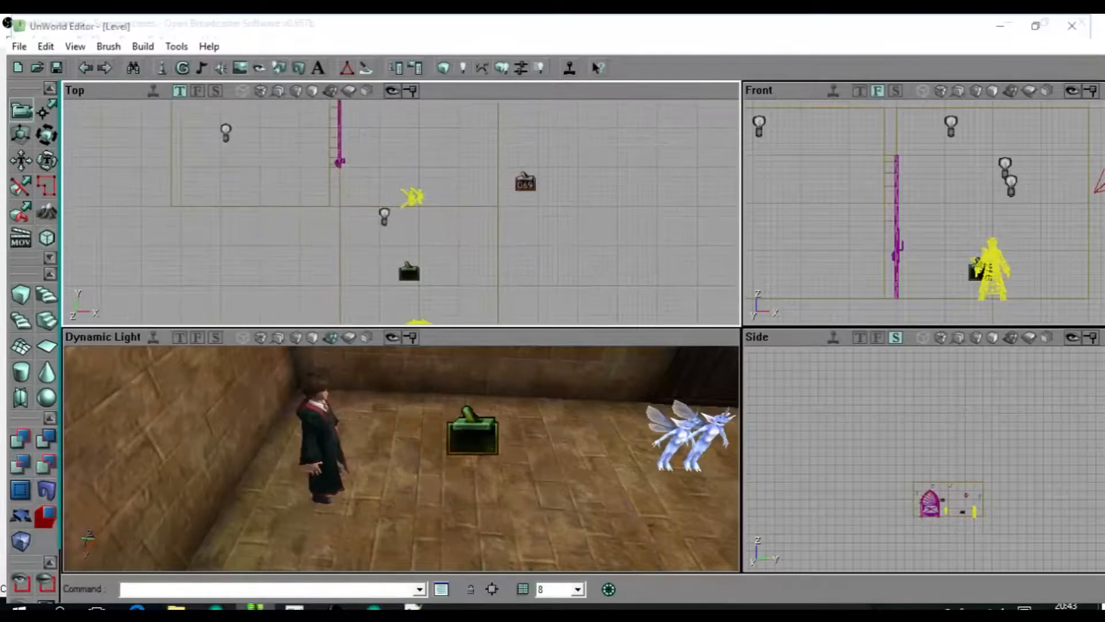
ctrl+drag(409, 270, 419, 258)
scroll(922, 213, up, 3)
ctrl+drag(1049, 314, 1049, 318)
click(403, 454)
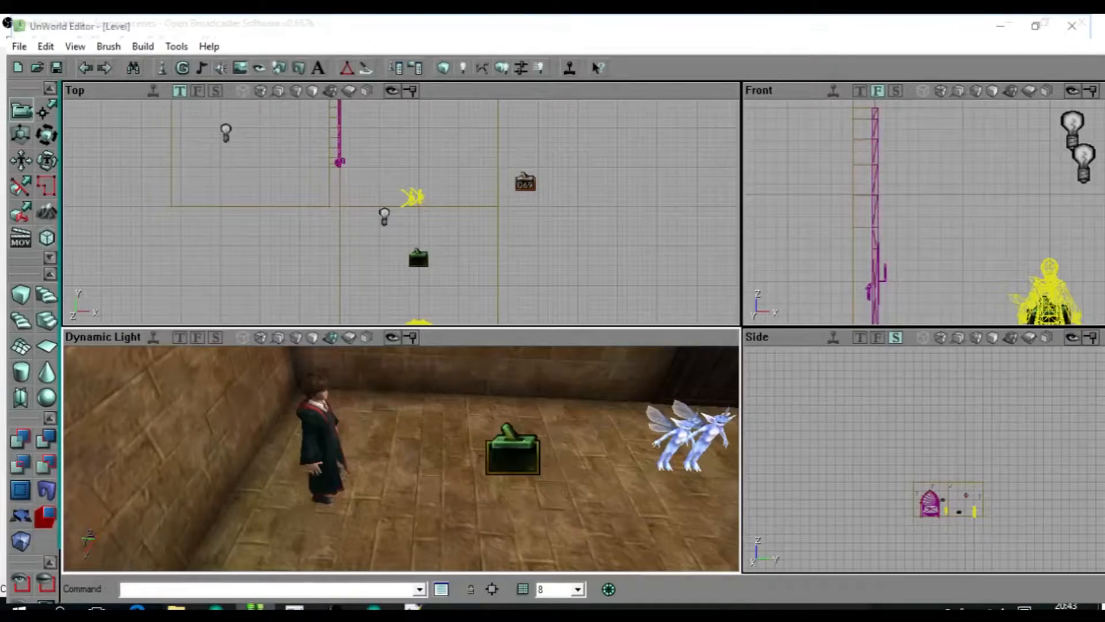
Select the counter trigger outside the room.
click(525, 182)
mouse_move(525, 182)
mouse_down()
mouse_move(469, 188)
mouse_move(520, 186)
mouse_up()
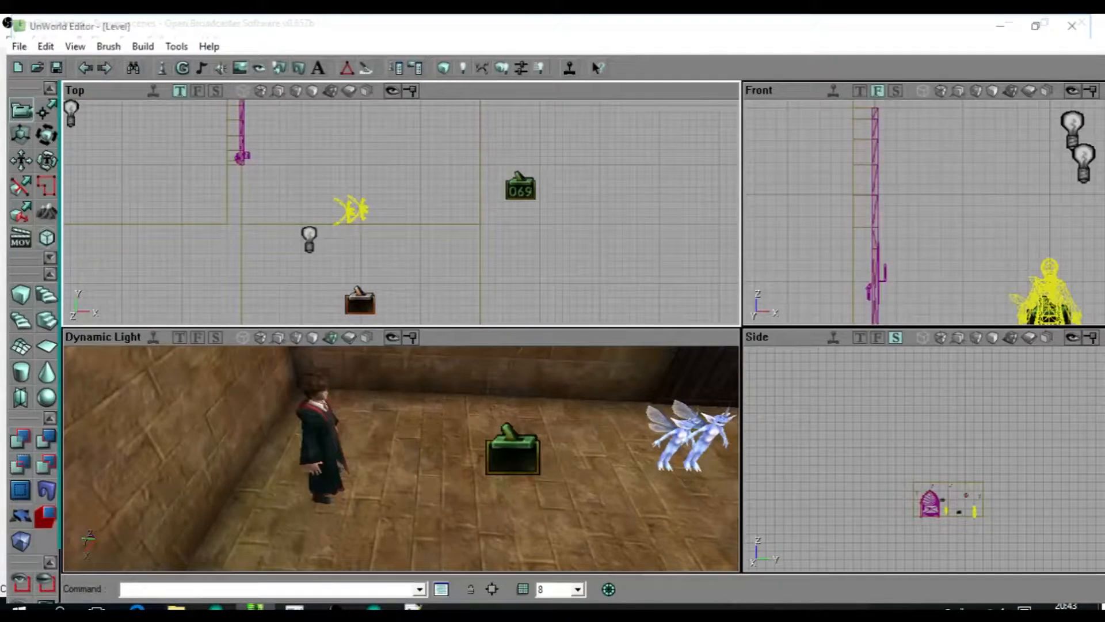
drag(401, 212, 423, 213)
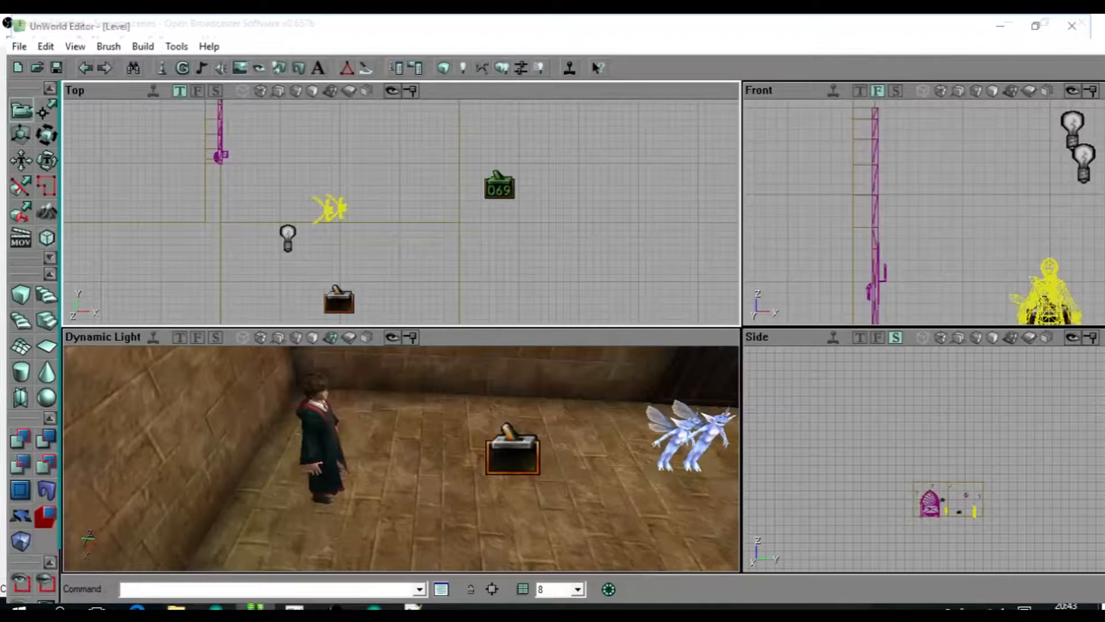
Select the two pixies together as one group.
drag(401, 211, 450, 225)
scroll(401, 212, up, 4)
click(409, 225)
ctrl+click(381, 225)
ctrl+click(355, 230)
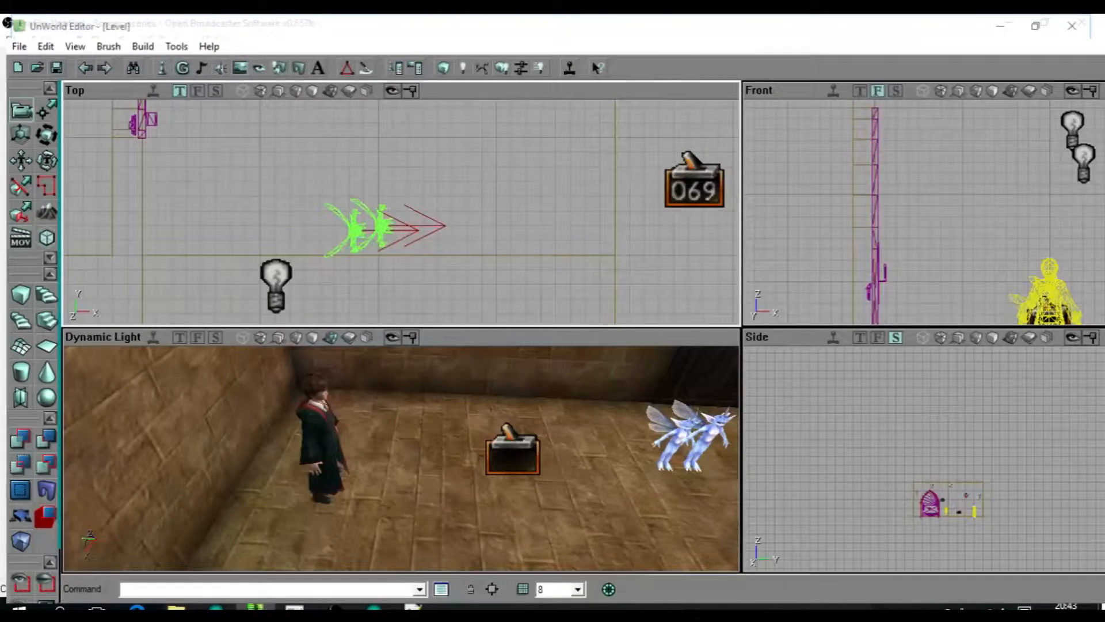
scroll(282, 237, down, 6)
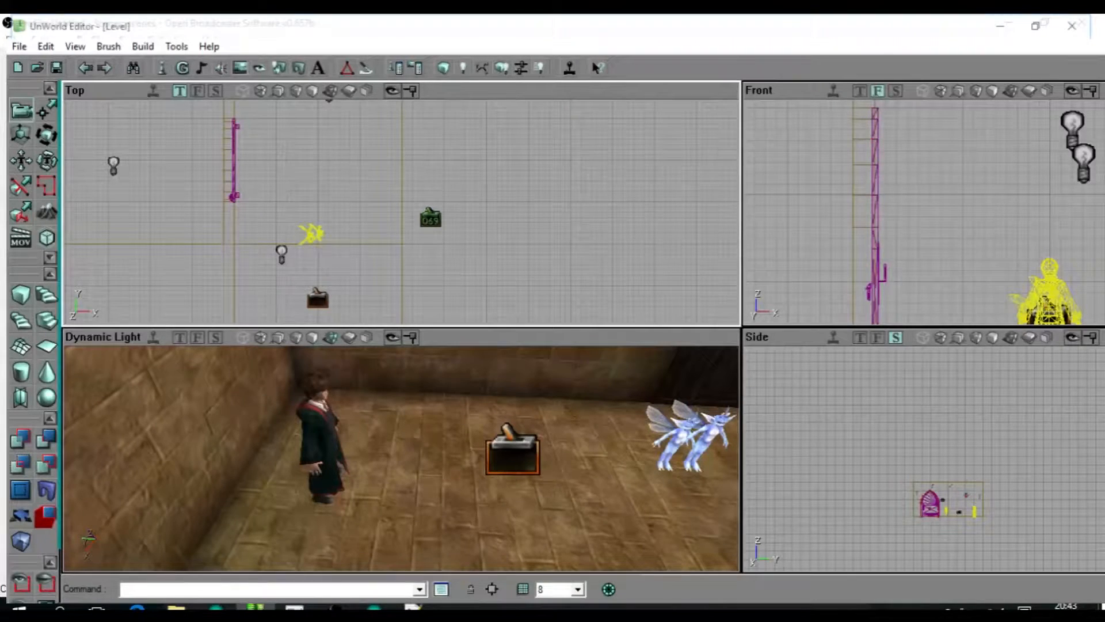
drag(429, 196, 475, 168)
scroll(428, 196, up, 3)
ctrl+click(318, 200)
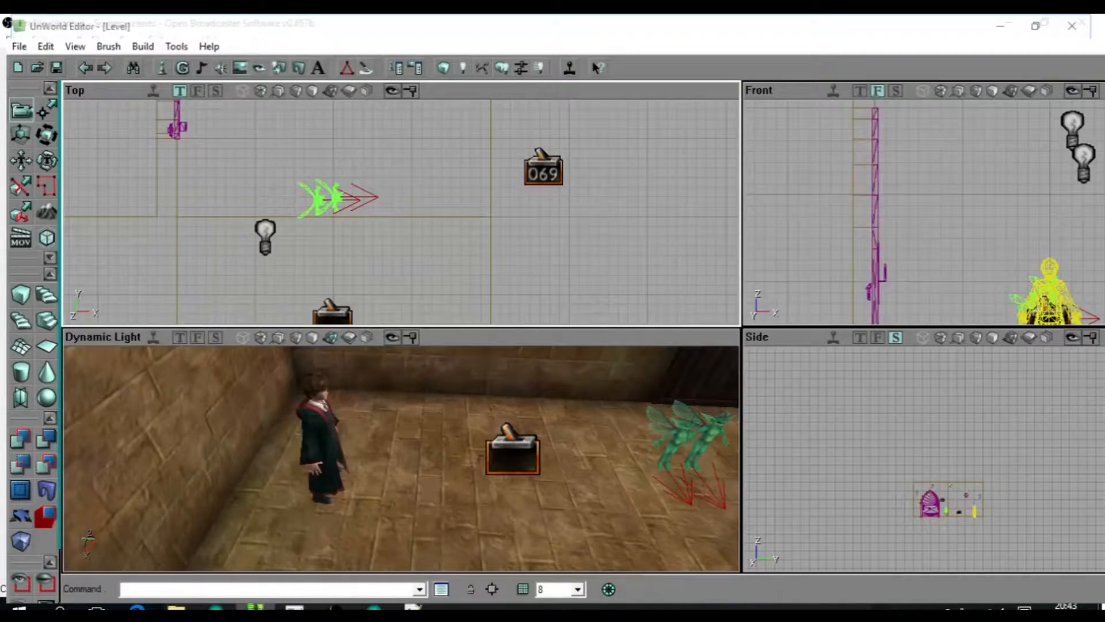
Select the trigger between the character and the pixies, and switch the selection to the counter trigger.
scroll(402, 212, down, 4)
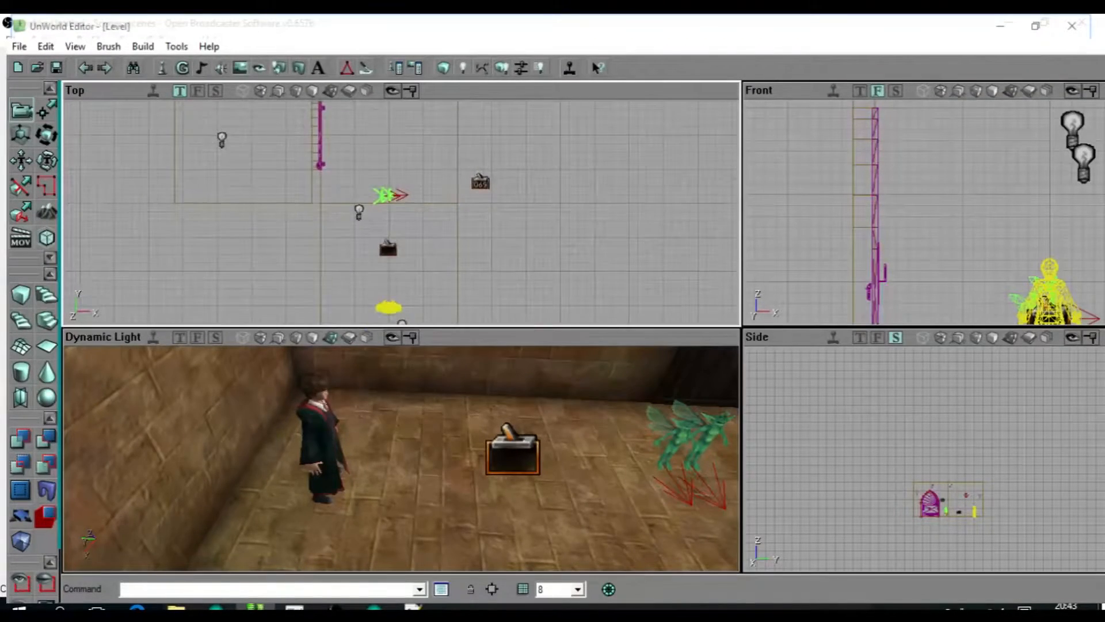
scroll(402, 212, up, 4)
scroll(401, 212, down, 5)
drag(401, 212, 396, 269)
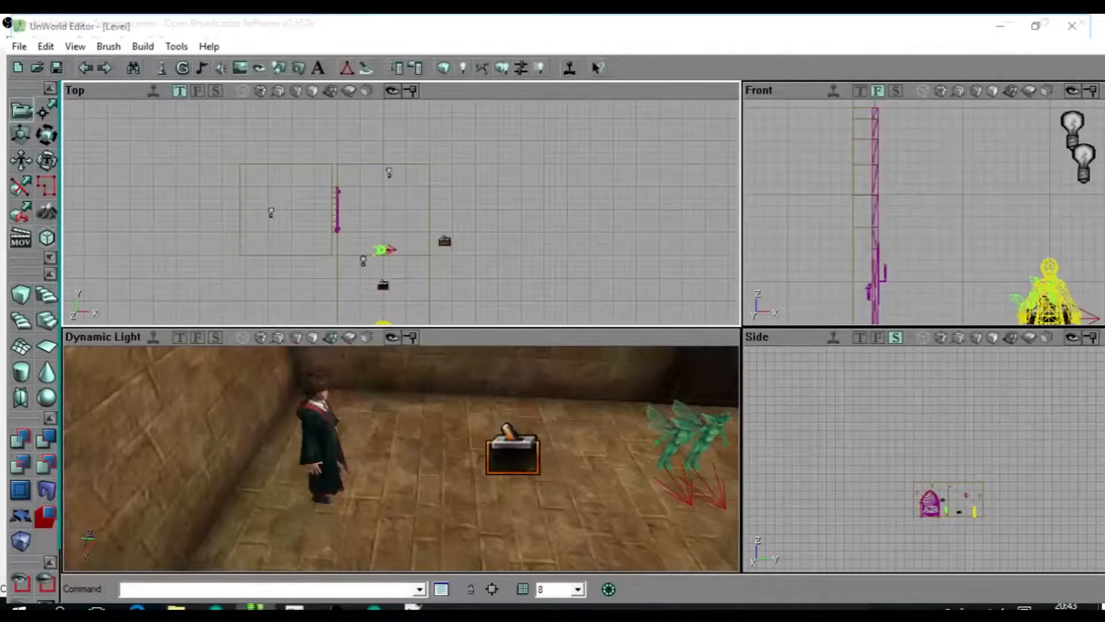
scroll(401, 212, up, 4)
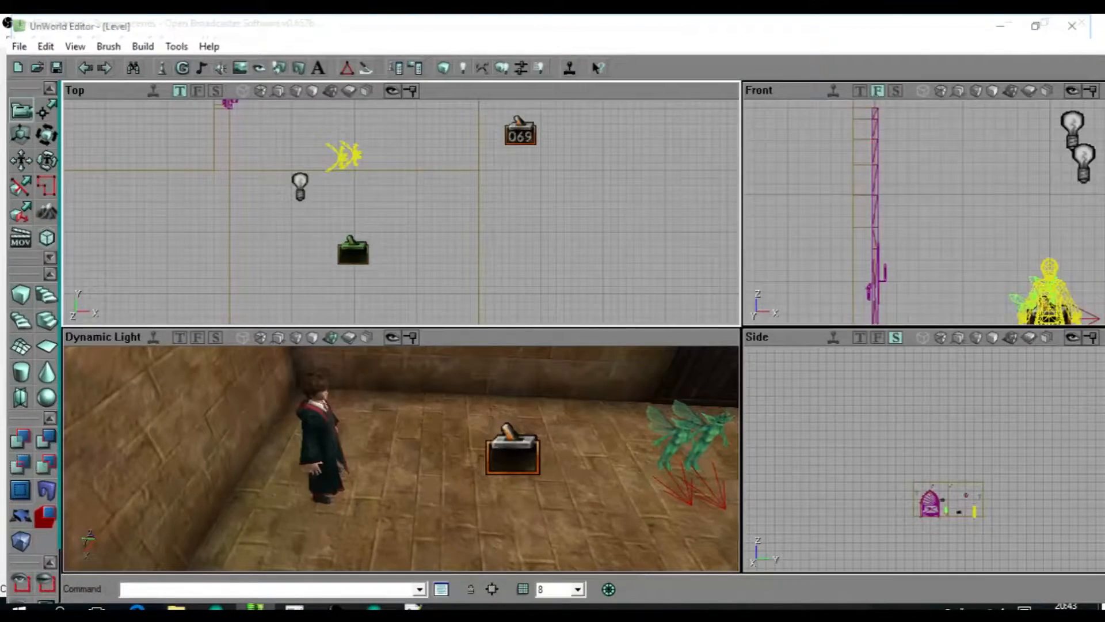
drag(401, 212, 402, 275)
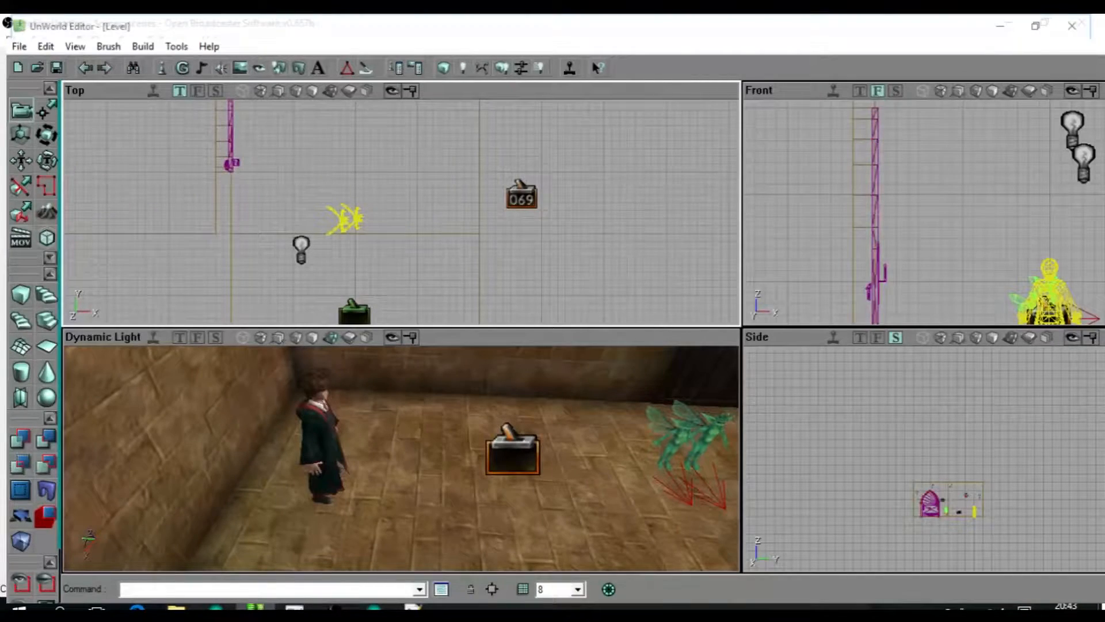
click(521, 196)
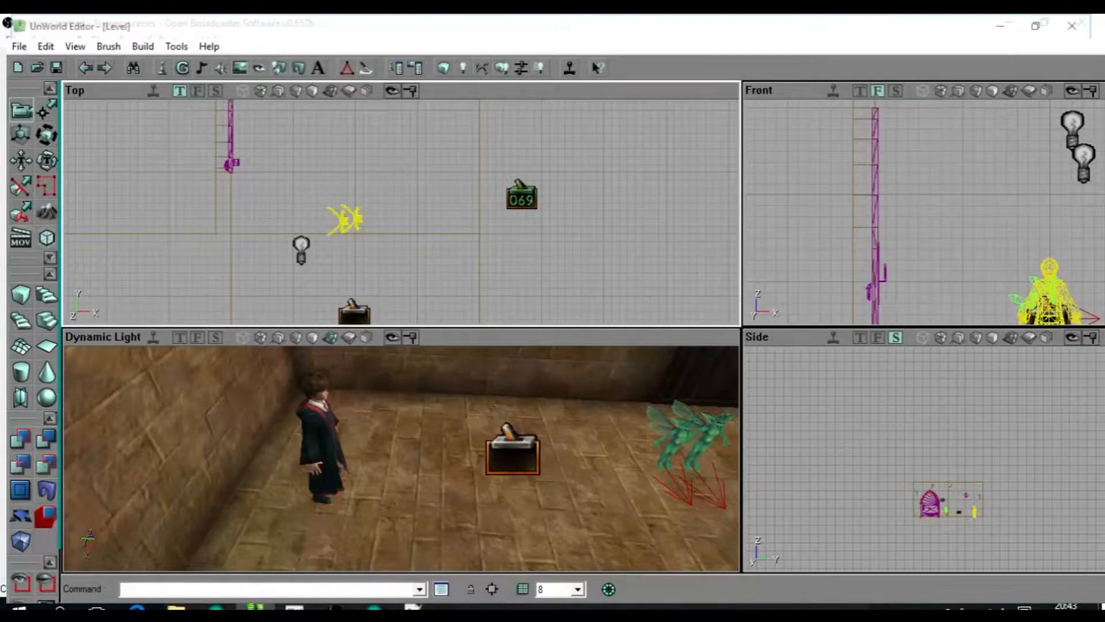
Select the arched door mover, and return the selection to the counter trigger to check their link.
scroll(488, 213, up, 2)
scroll(488, 213, down, 2)
drag(489, 213, 332, 239)
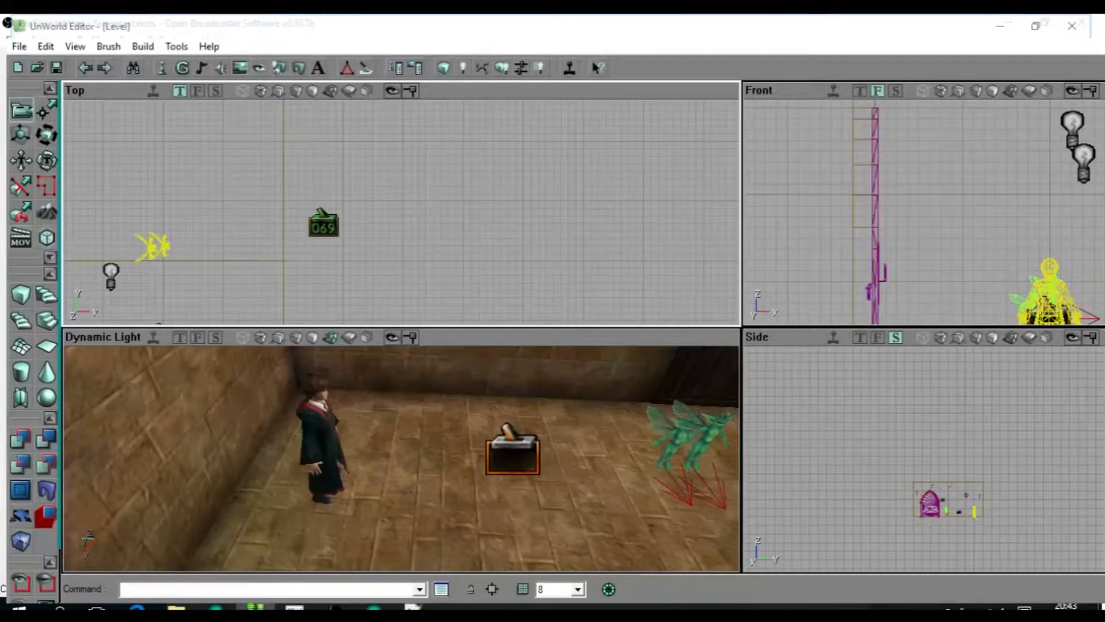
scroll(332, 239, down, 3)
drag(332, 239, 410, 253)
scroll(565, 242, up, 2)
scroll(410, 253, up, 2)
click(323, 199)
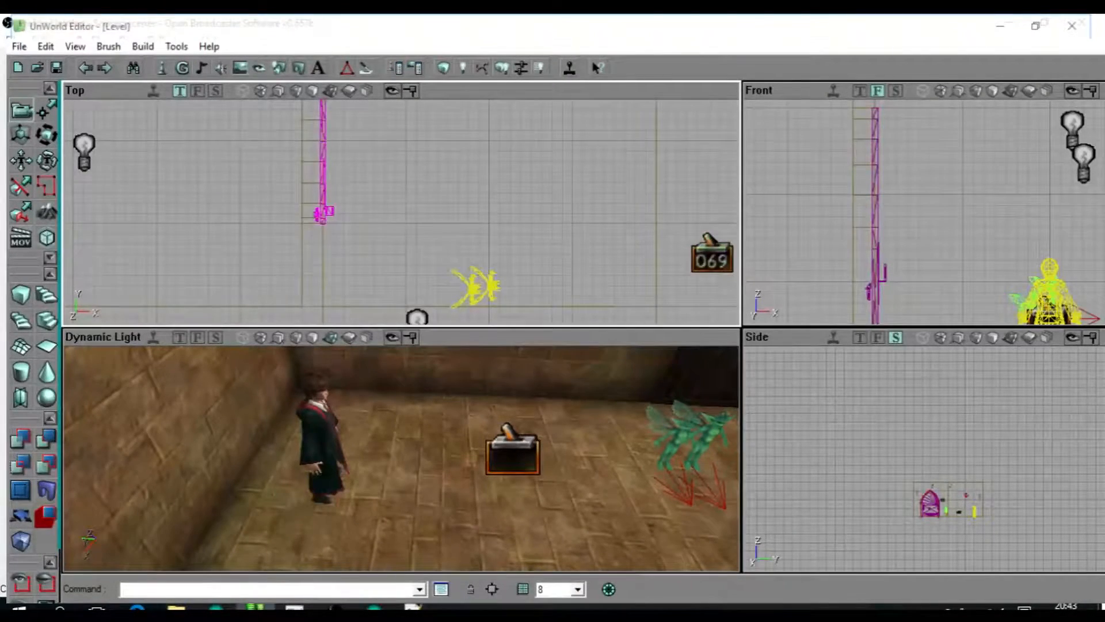
drag(712, 253, 422, 257)
click(422, 259)
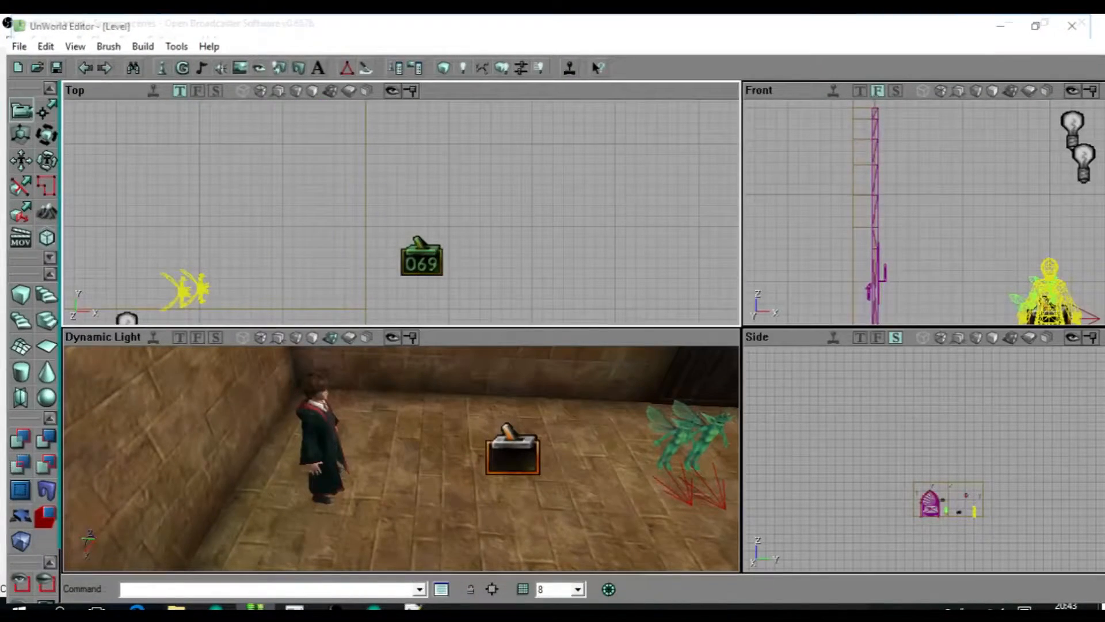
Rebuild the level, playtest it in the game, and open the quill-and-scroll page of the pause menu.
scroll(422, 257, down, 4)
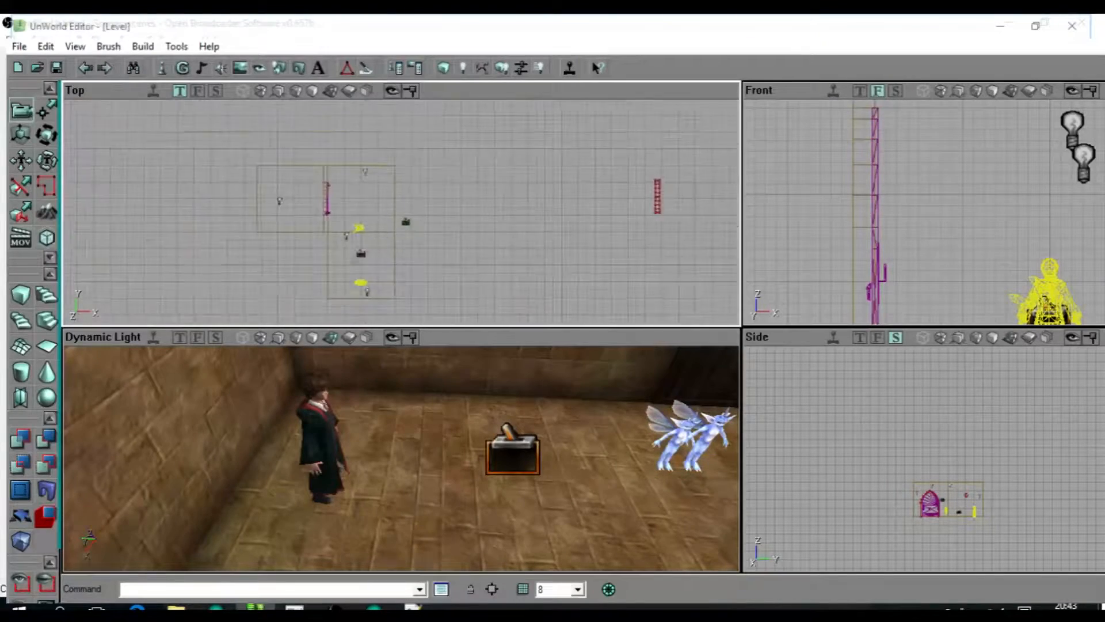
drag(422, 257, 444, 215)
scroll(459, 225, up, 2)
scroll(444, 188, up, 2)
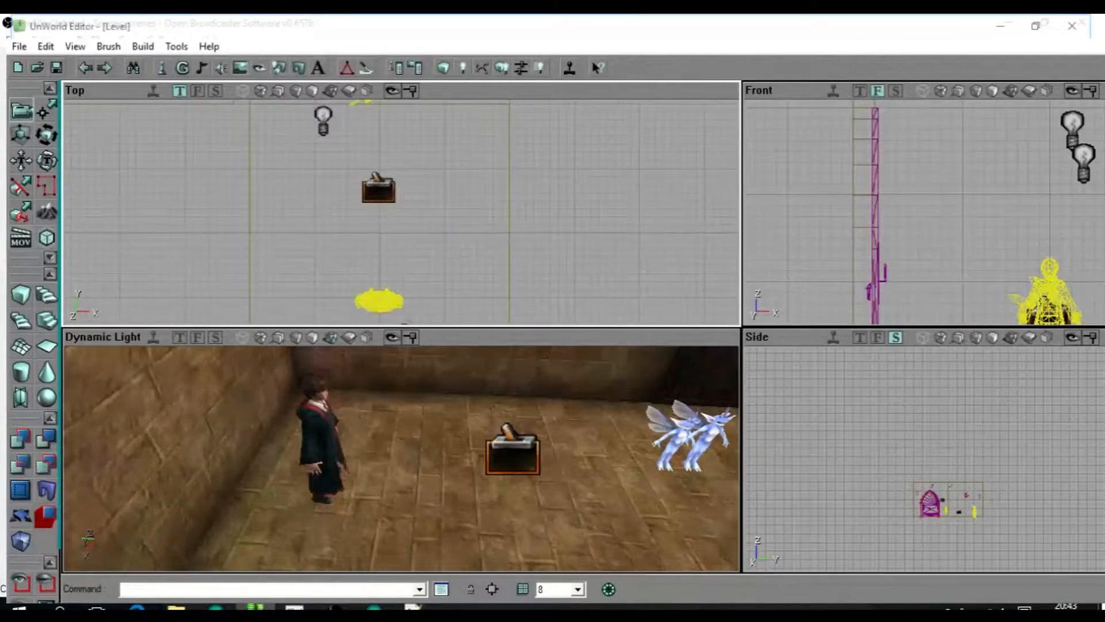
scroll(410, 221, down, 2)
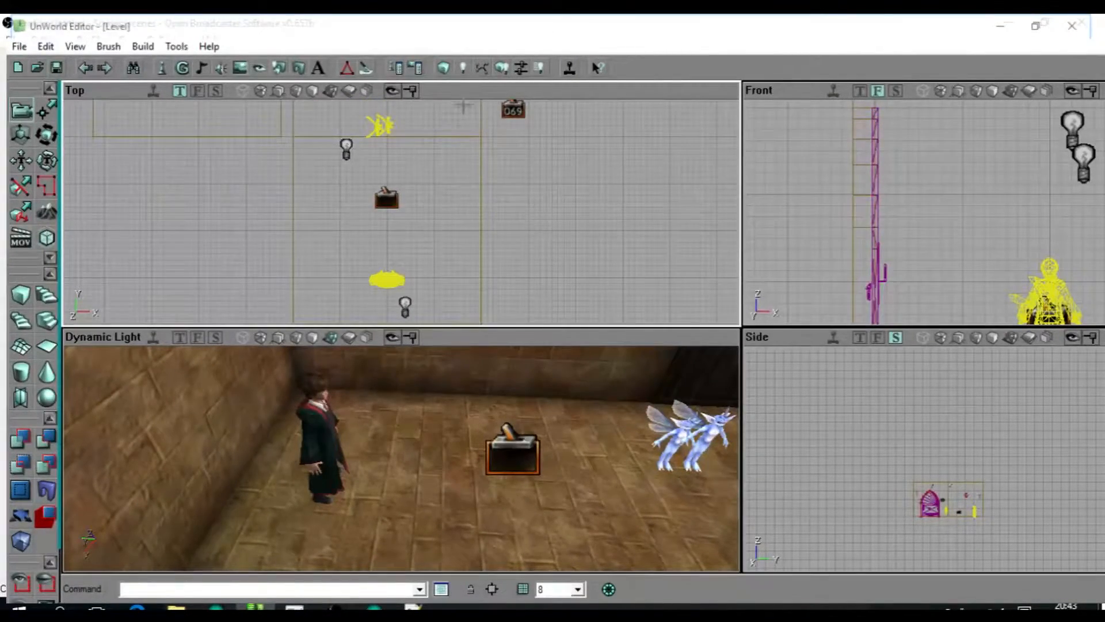
click(503, 70)
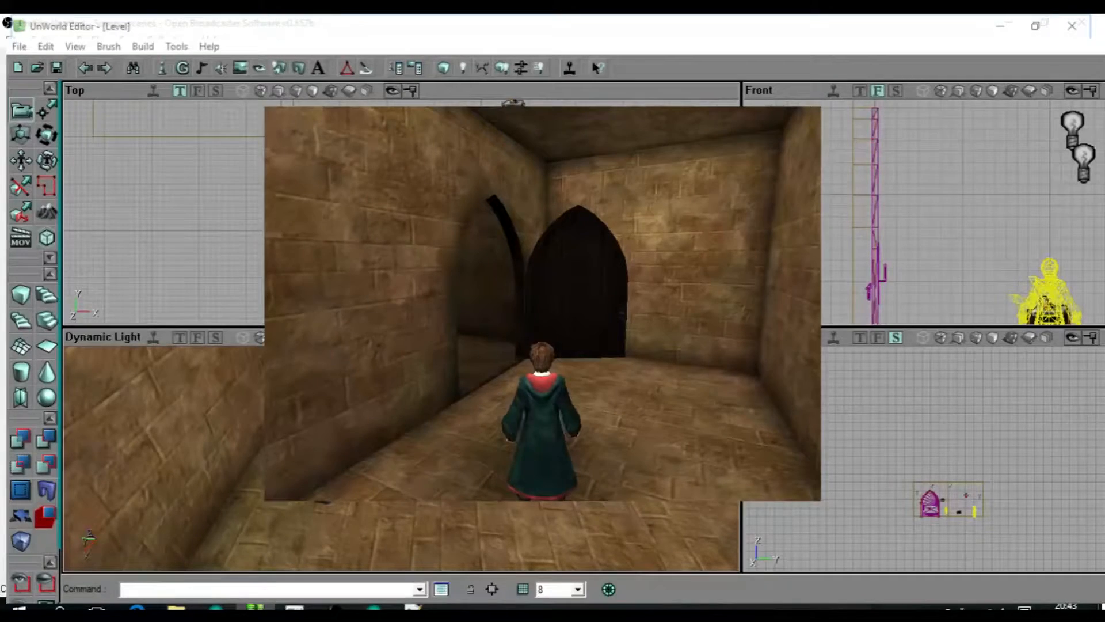
key(Escape)
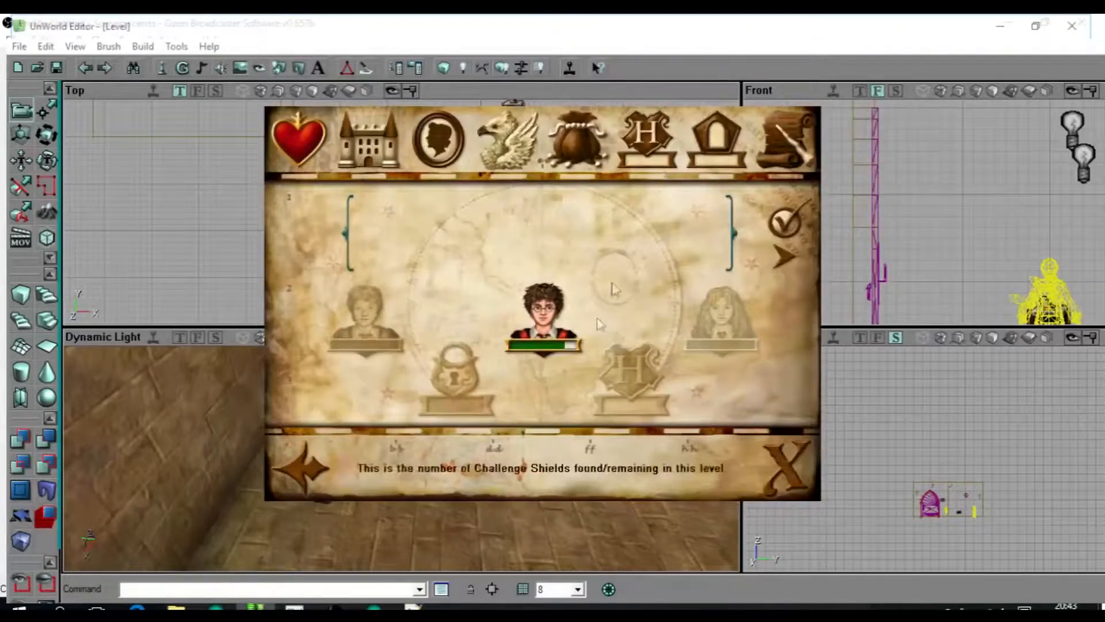
click(785, 134)
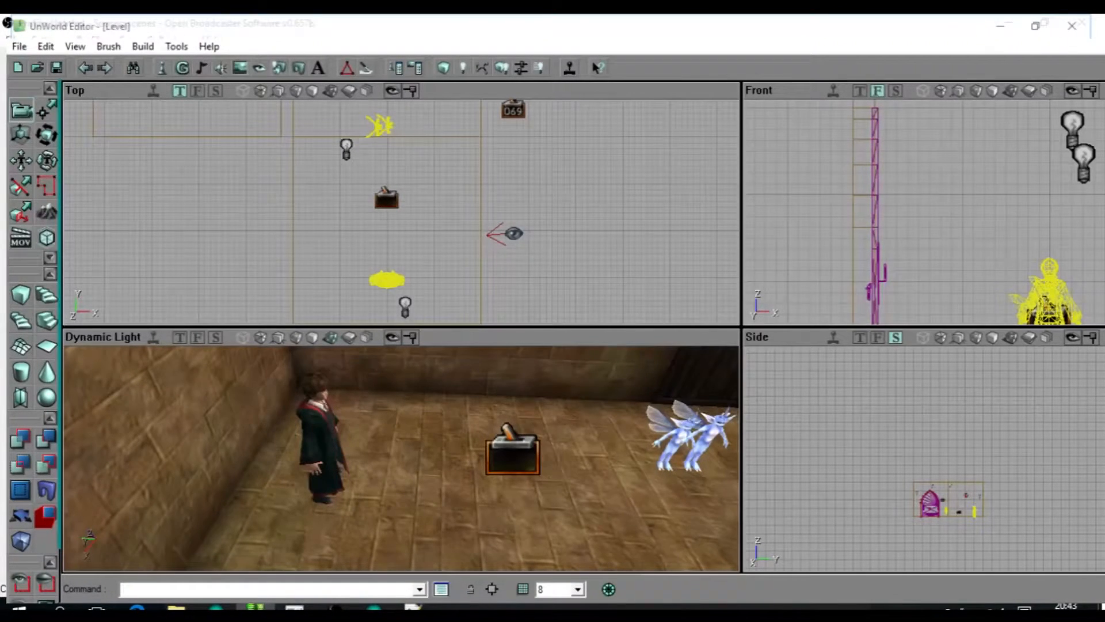
Place two Spawn Thing actors on the floor beside the pixies.
drag(553, 419, 607, 414)
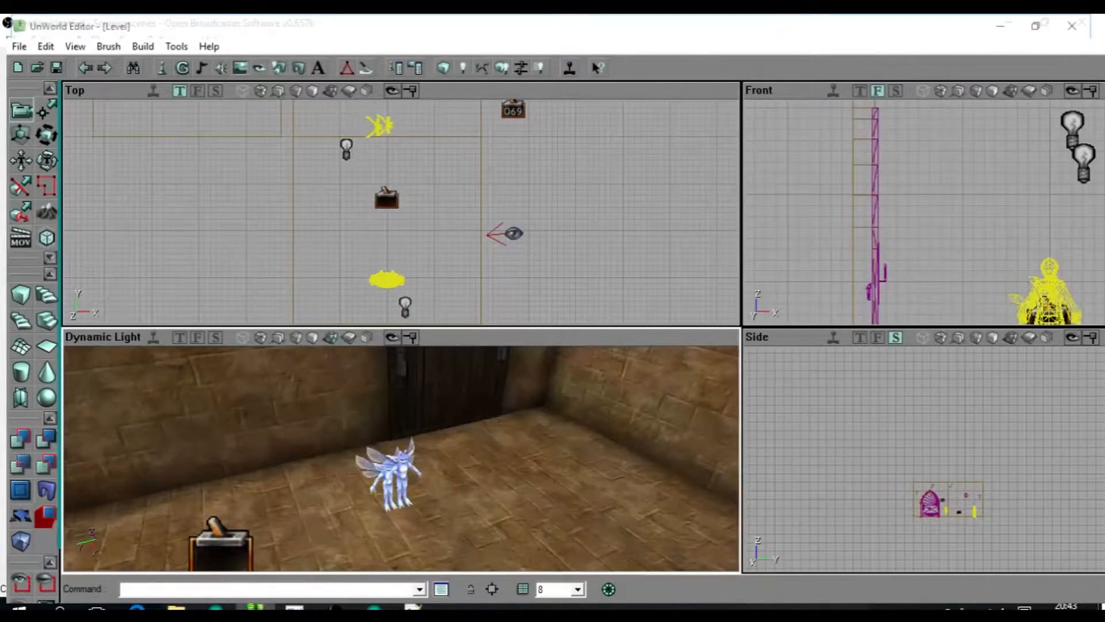
drag(552, 420, 550, 489)
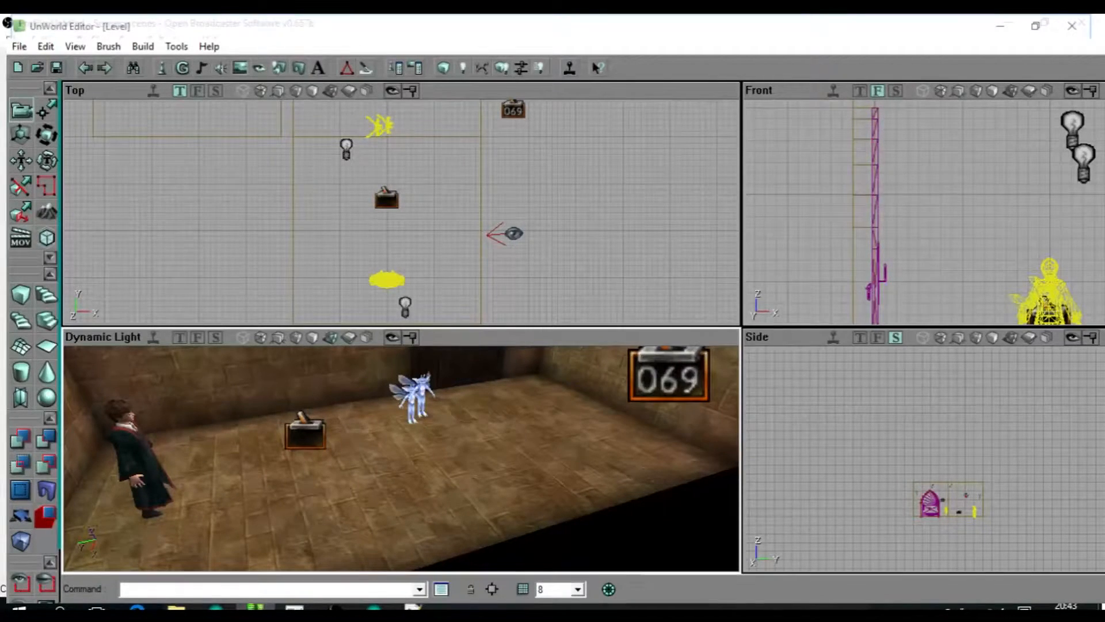
click(536, 452)
click(469, 448)
click(541, 455)
click(499, 448)
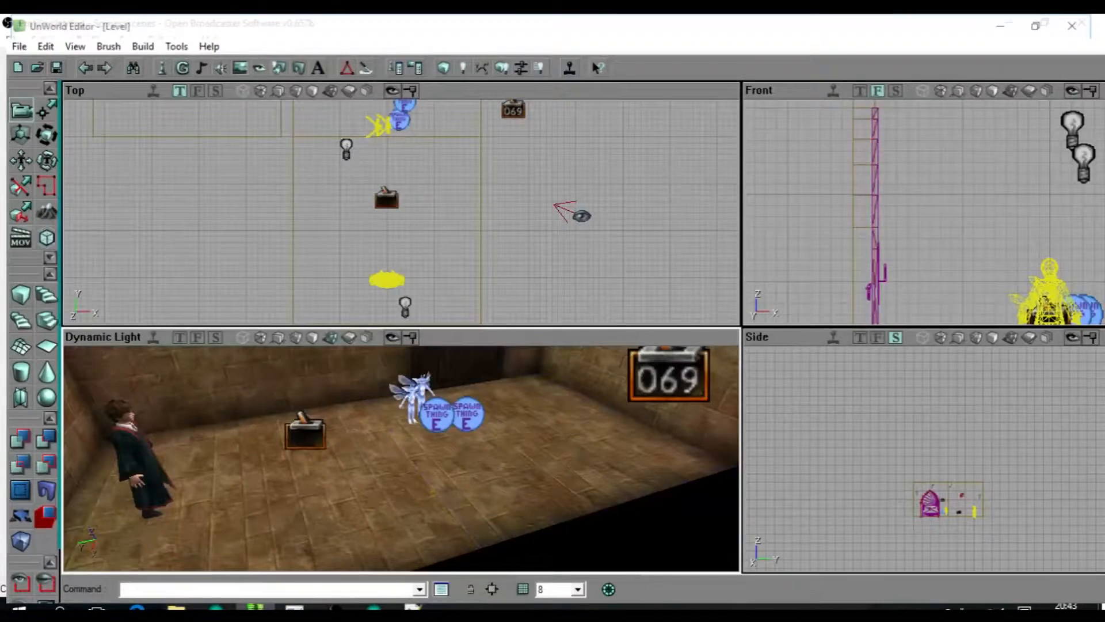
Add a second trigger beside the existing one between the character and the pixies.
drag(437, 230, 434, 245)
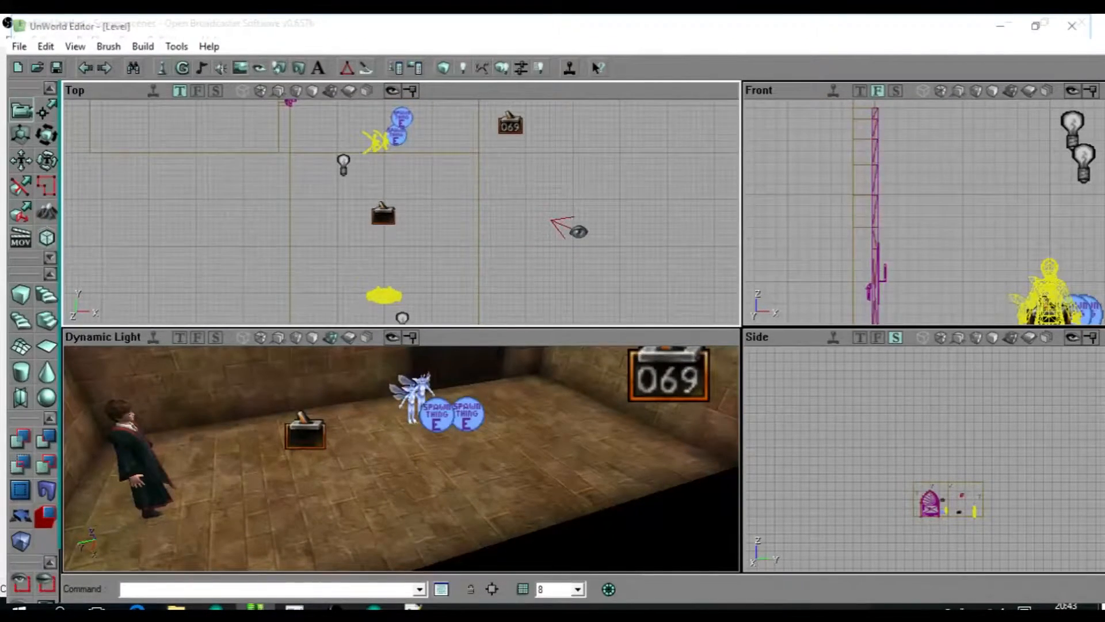
click(409, 218)
scroll(408, 218, up, 3)
scroll(401, 449, up, 1)
ctrl+drag(407, 222, 398, 215)
scroll(1001, 213, down, 4)
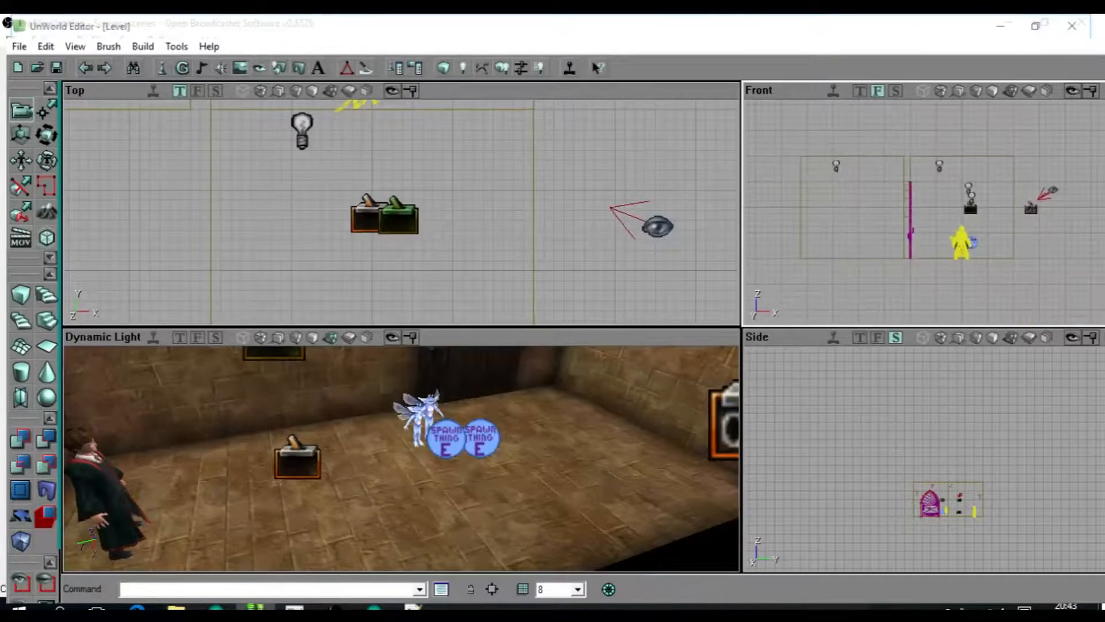
Lower the new trigger to the height of the first trigger and move it closer so the two overlap.
scroll(1002, 213, up, 2)
ctrl+drag(1001, 210, 1001, 266)
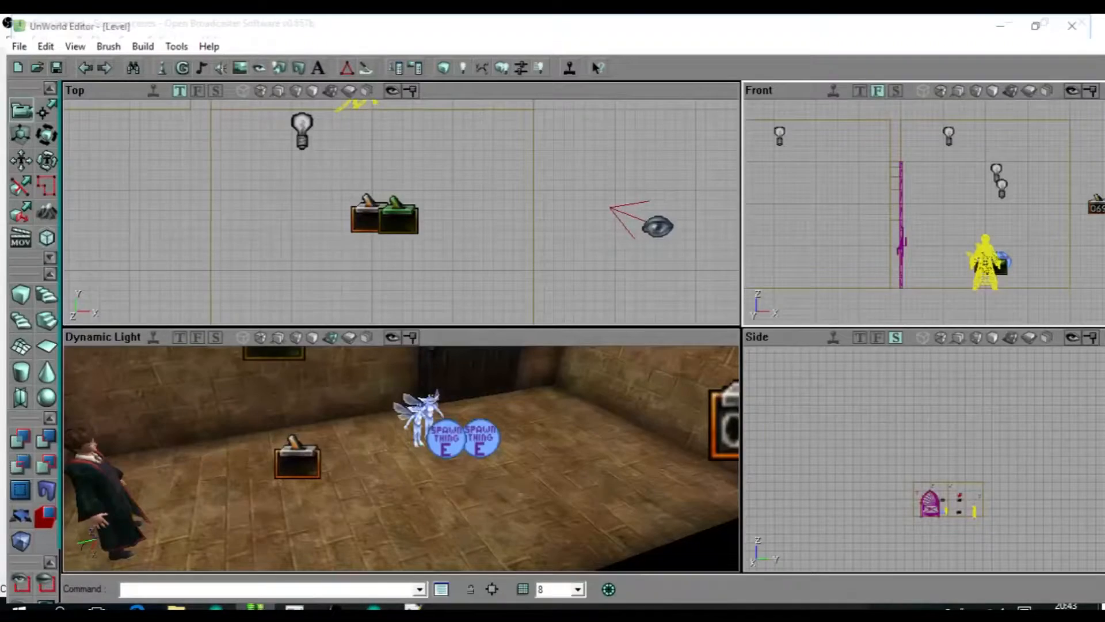
scroll(401, 455, up, 1)
ctrl+drag(398, 218, 392, 258)
ctrl+drag(392, 258, 390, 225)
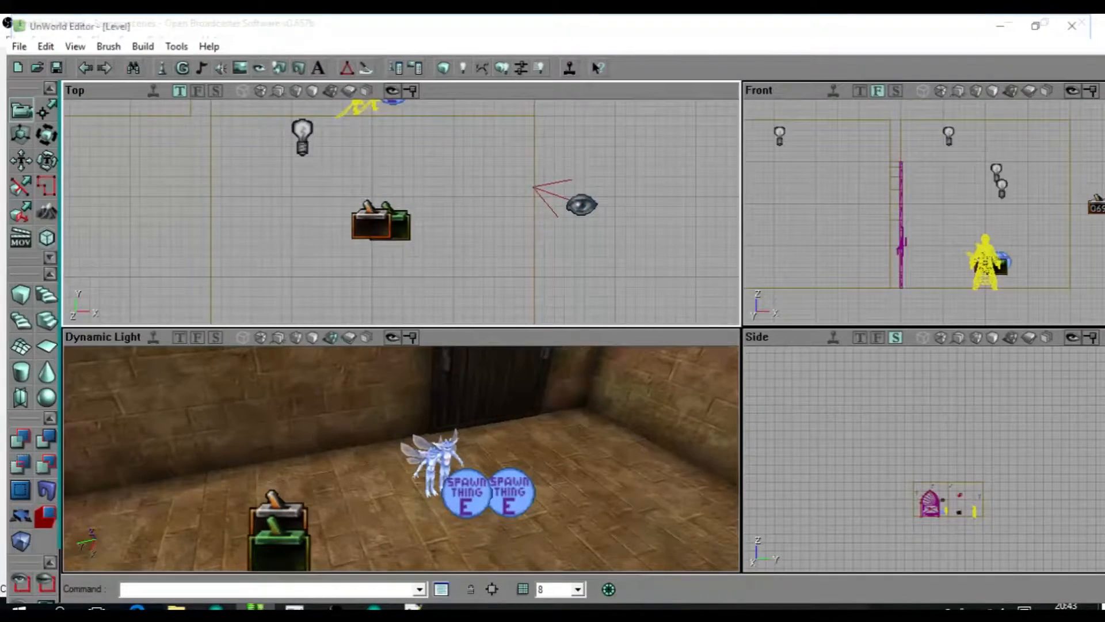
scroll(402, 211, down, 1)
scroll(401, 212, up, 1)
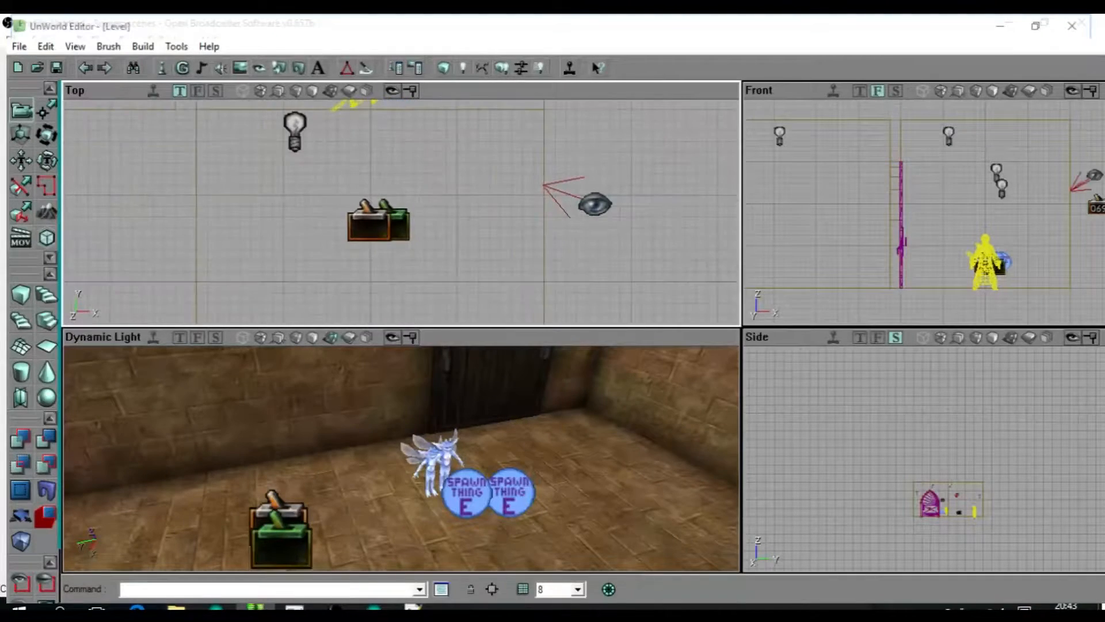
Delete the two pixies standing beside the Spawn Thing actors.
drag(397, 173, 406, 234)
click(381, 150)
key(Delete)
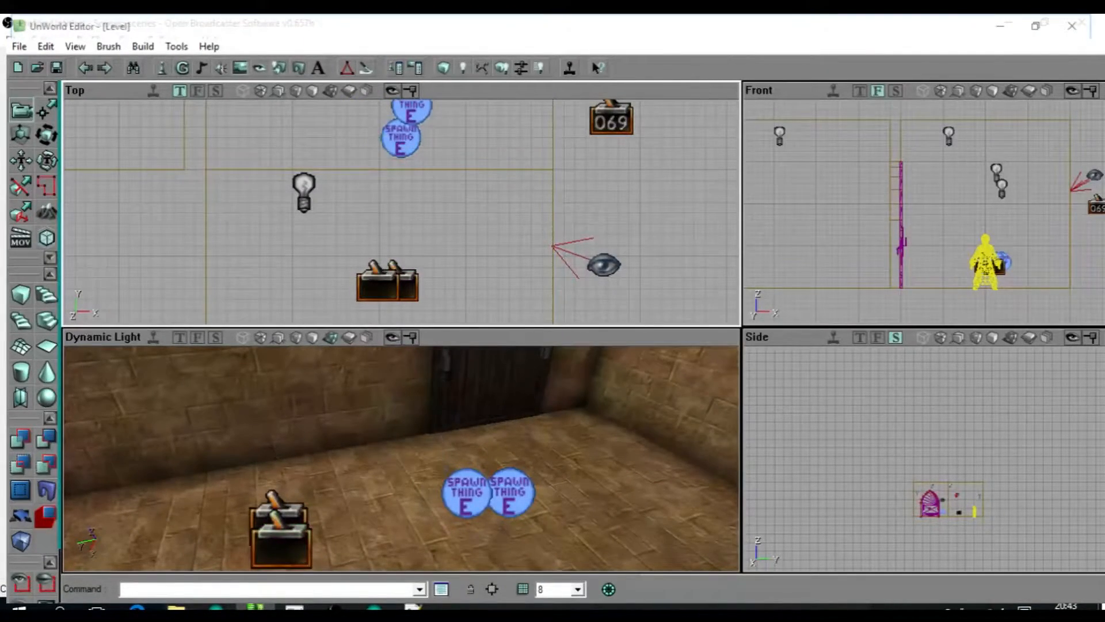
Move both Spawn Thing actors together to the spot where the pixies stood, facing the triggers.
click(411, 113)
ctrl+click(400, 138)
ctrl+drag(401, 138, 344, 153)
ctrl+right_drag(345, 154, 319, 121)
ctrl+drag(319, 121, 342, 163)
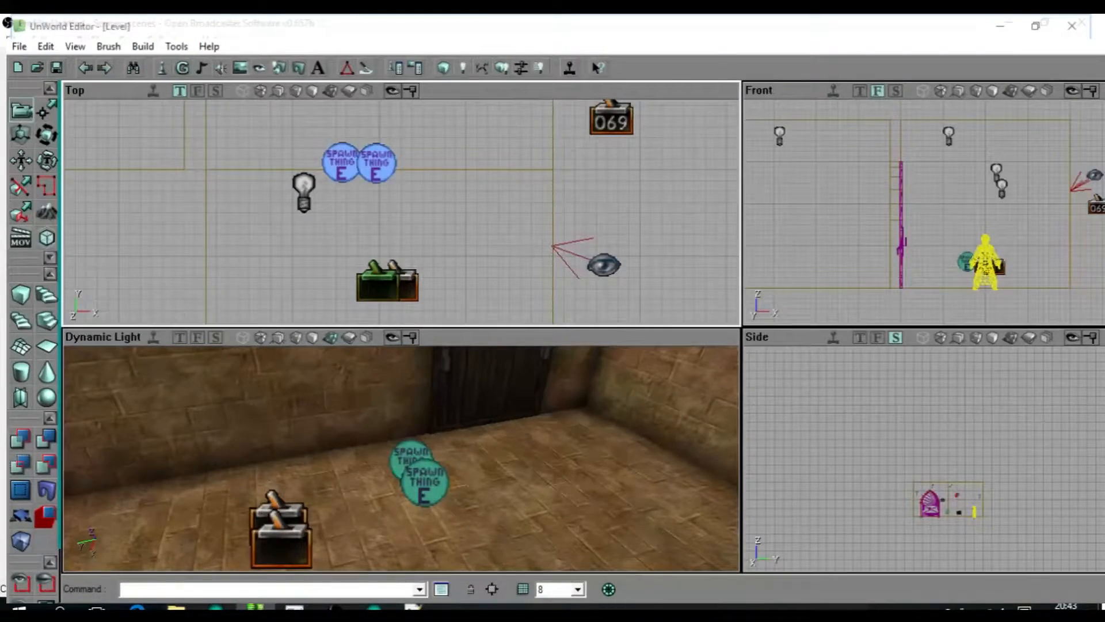
Select the second trigger, switch to both Spawn Thing actors, and return the selection to the second trigger to check their link.
click(408, 286)
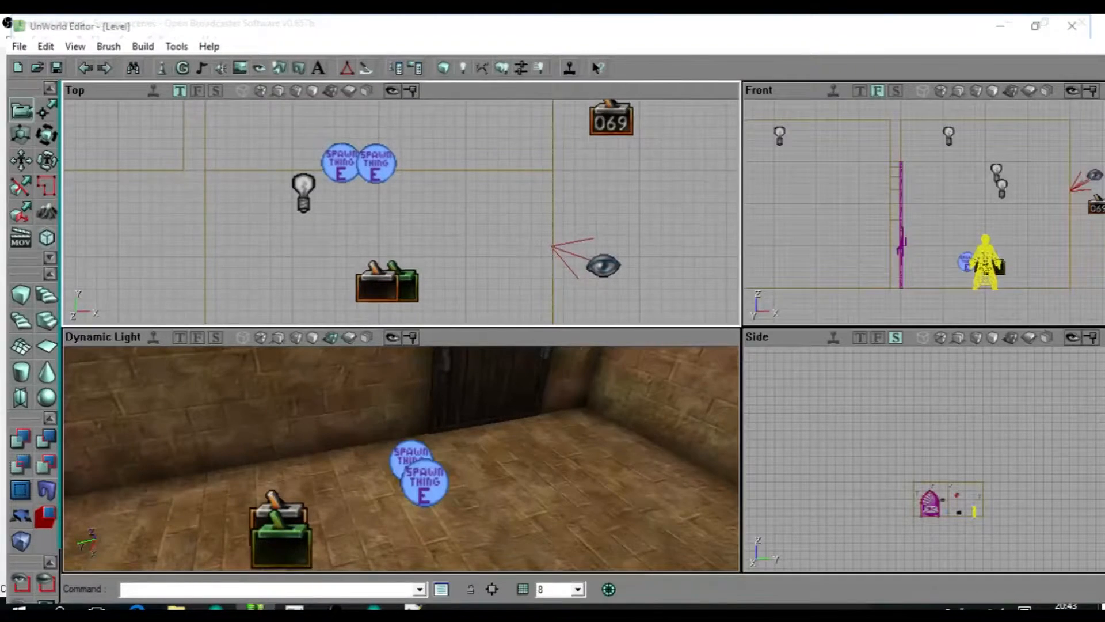
click(341, 164)
ctrl+click(376, 165)
drag(377, 164, 261, 169)
scroll(310, 164, down, 5)
scroll(310, 163, up, 2)
scroll(401, 212, up, 2)
drag(401, 212, 448, 173)
scroll(453, 170, up, 2)
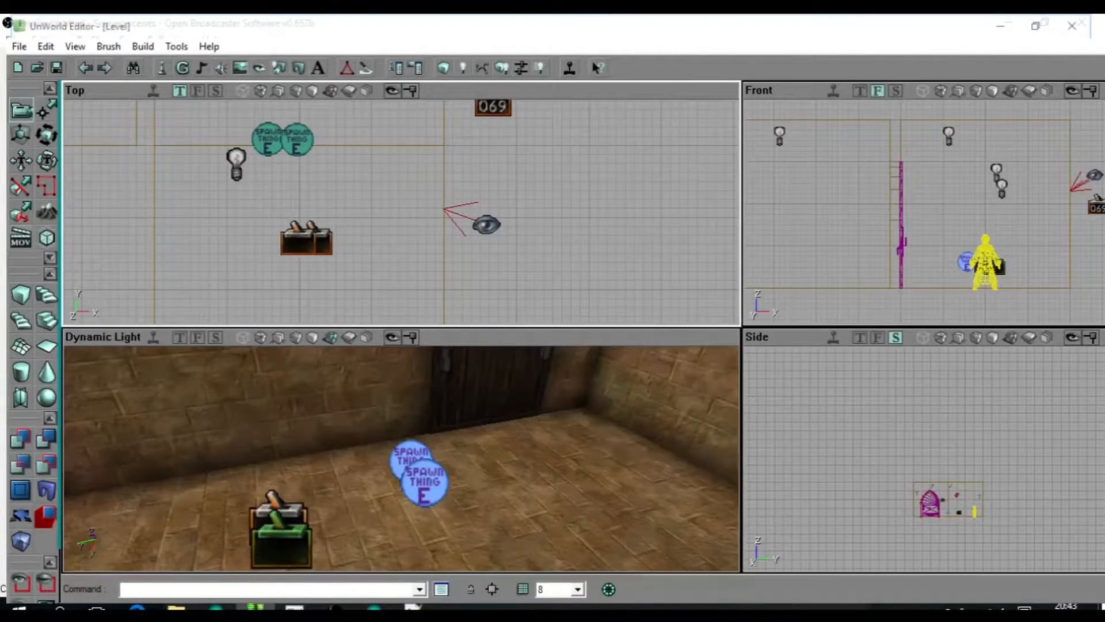
click(324, 242)
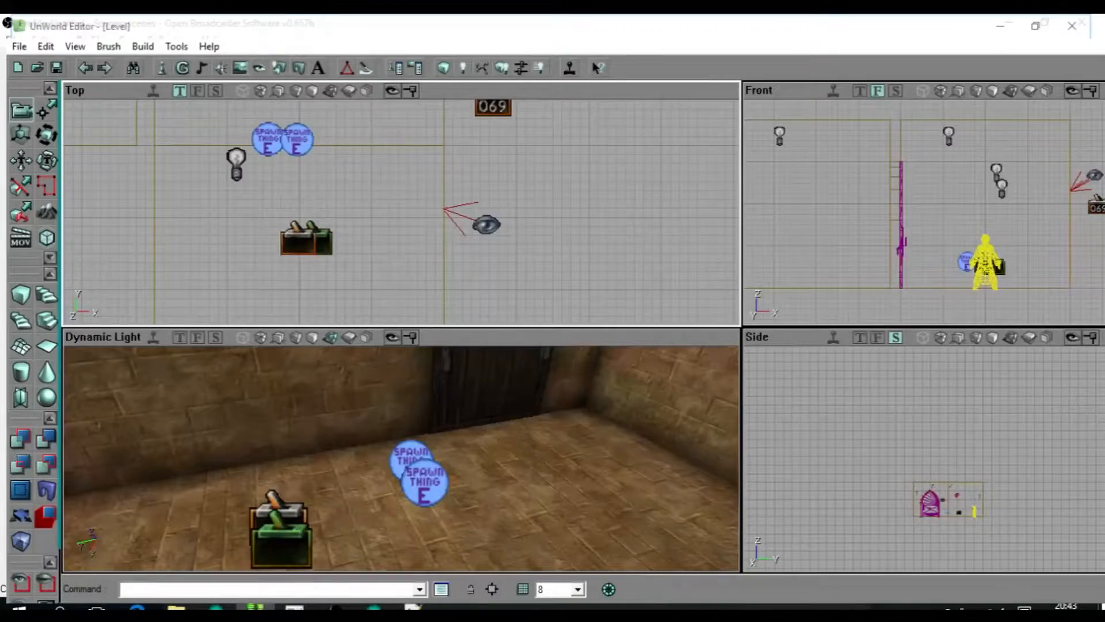
Rebuild and save the level, launch it in the game, and walk the character forward into the triggers.
click(503, 68)
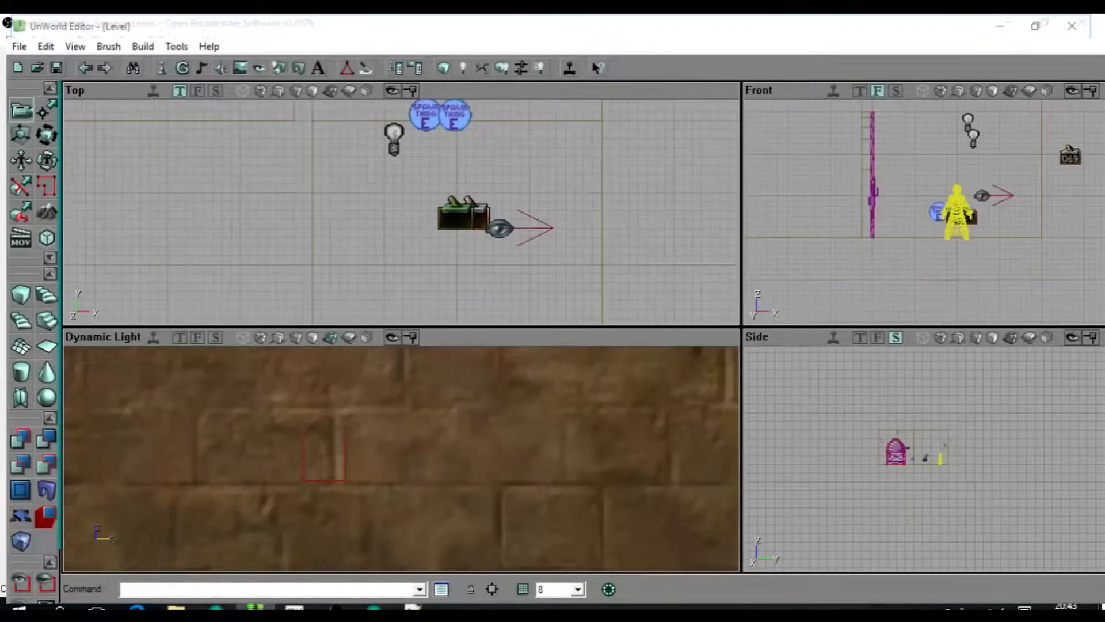
drag(401, 459, 397, 521)
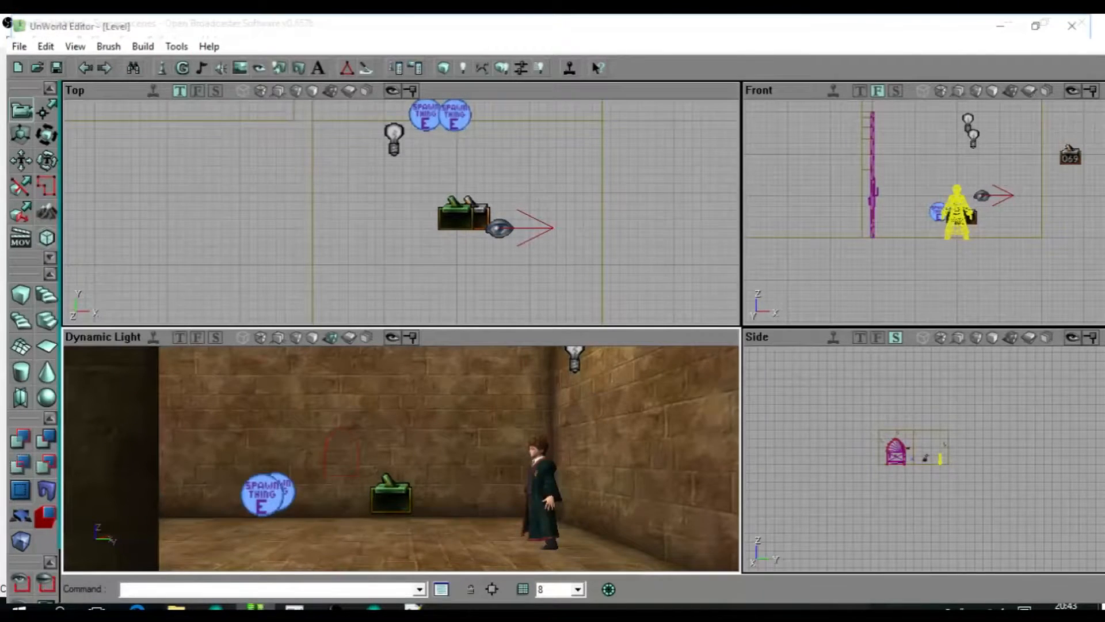
click(57, 68)
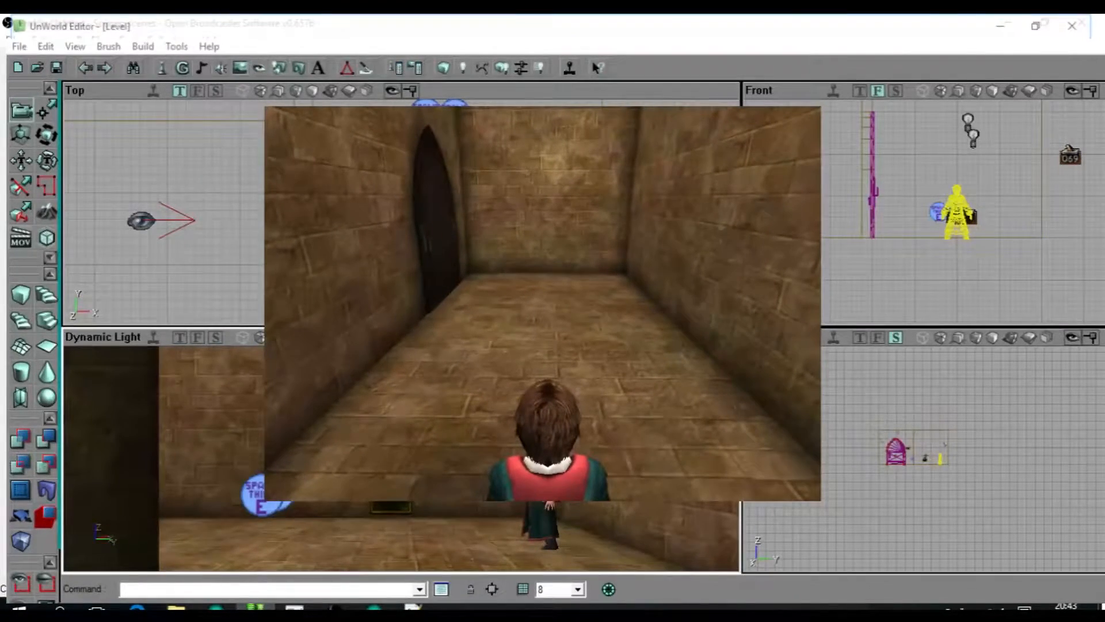
key(w)
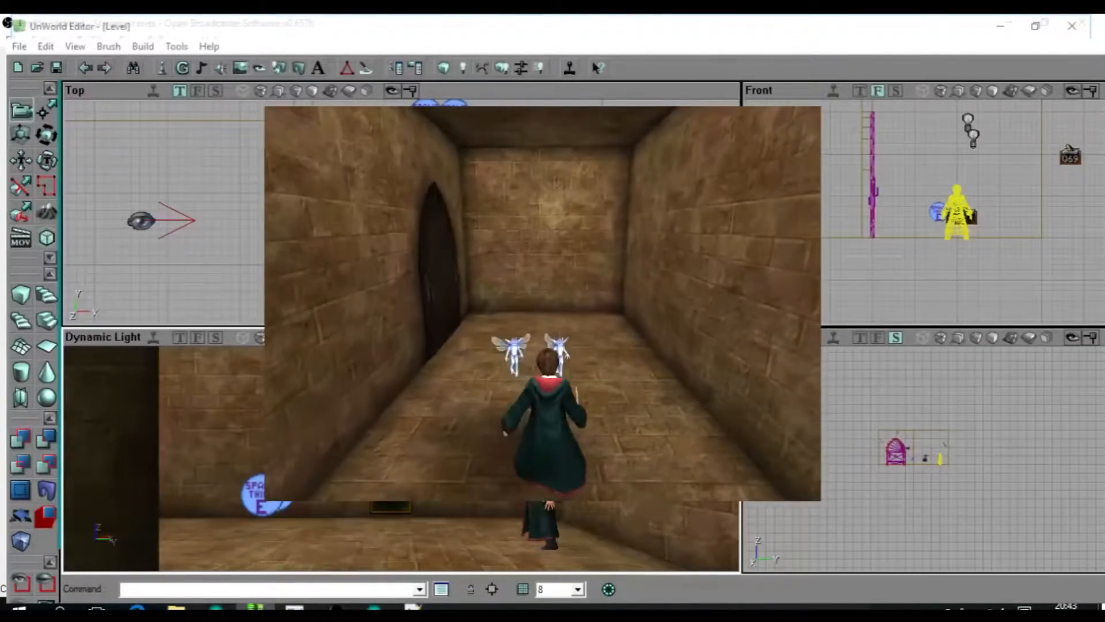
Fight the spawned pixies with spells while moving around the room, and exit the playtest to the editor.
key(s)
click(543, 303)
click(543, 303)
click(543, 303)
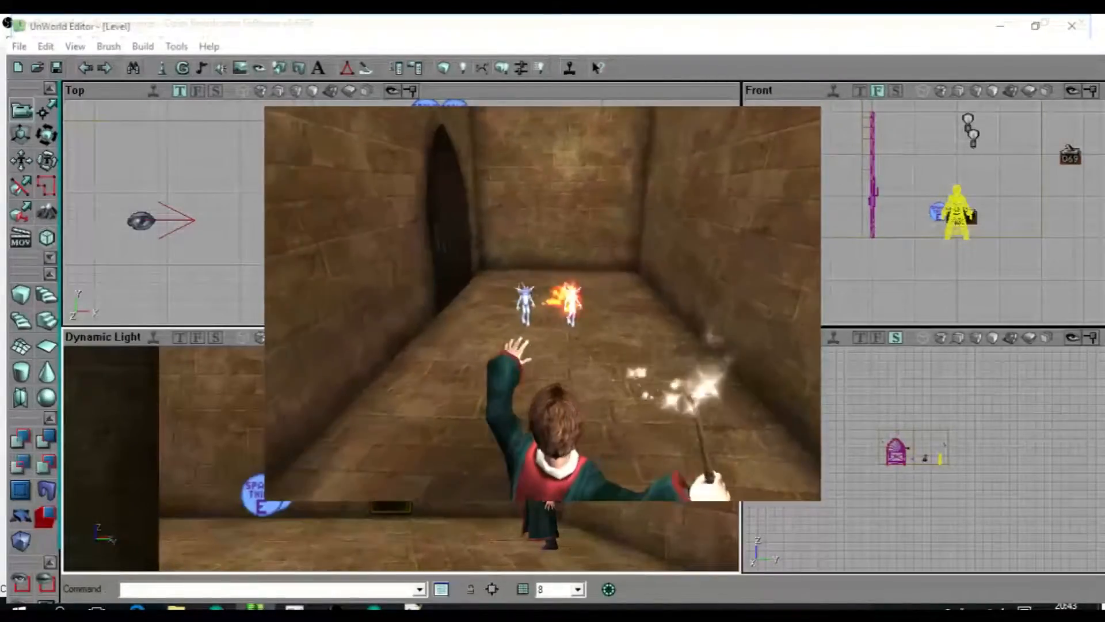
click(543, 303)
drag(543, 303, 621, 303)
click(543, 303)
key(d)
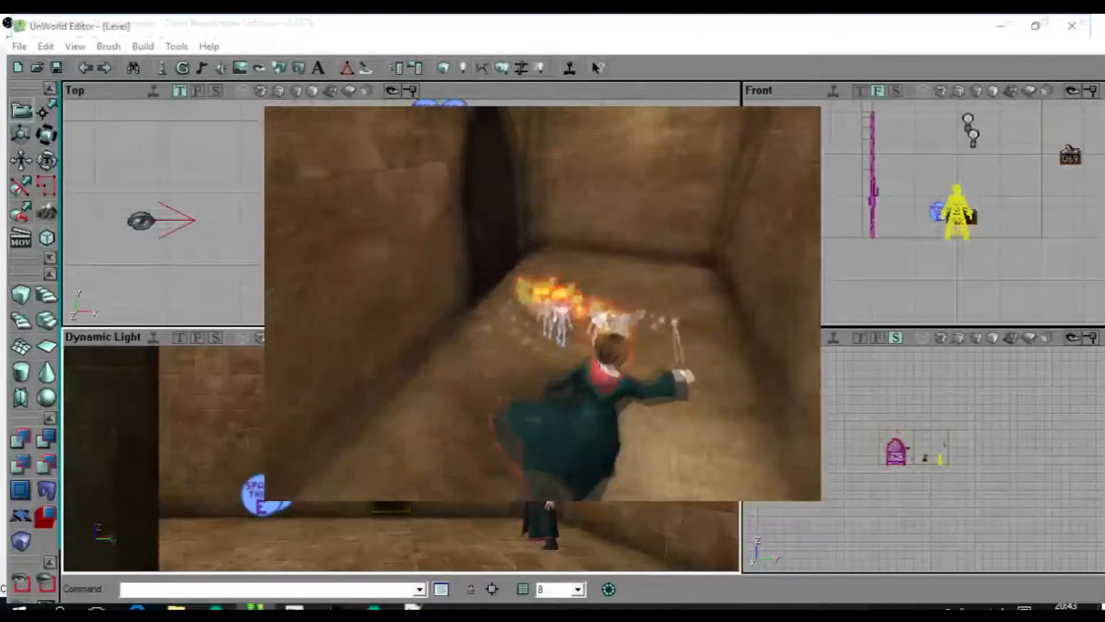
click(542, 303)
key(s)
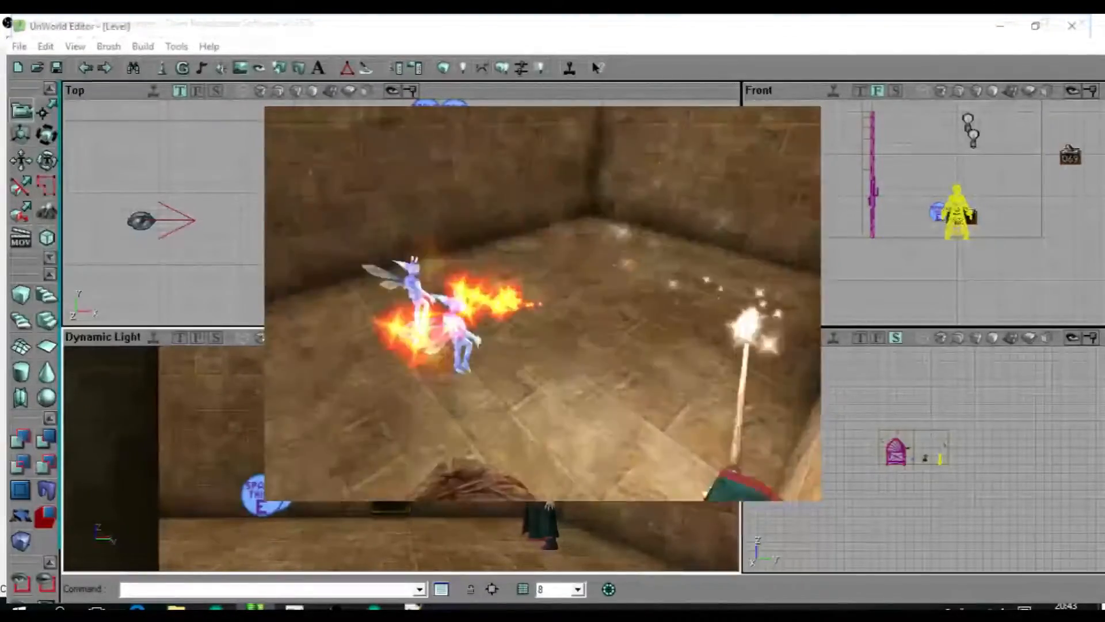
key(s)
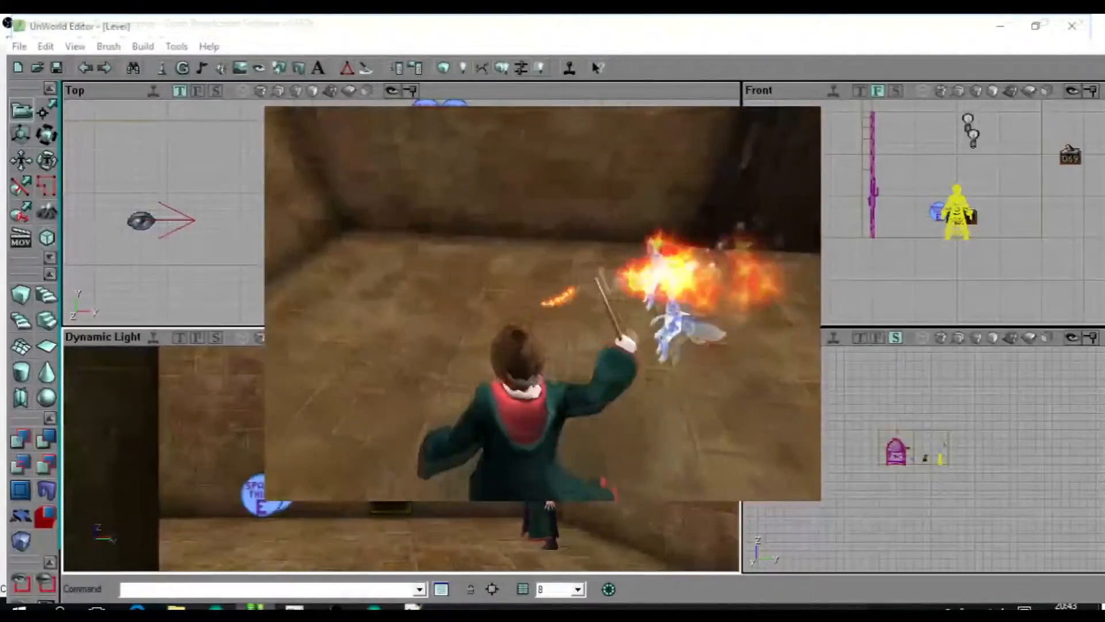
key(a)
key(s)
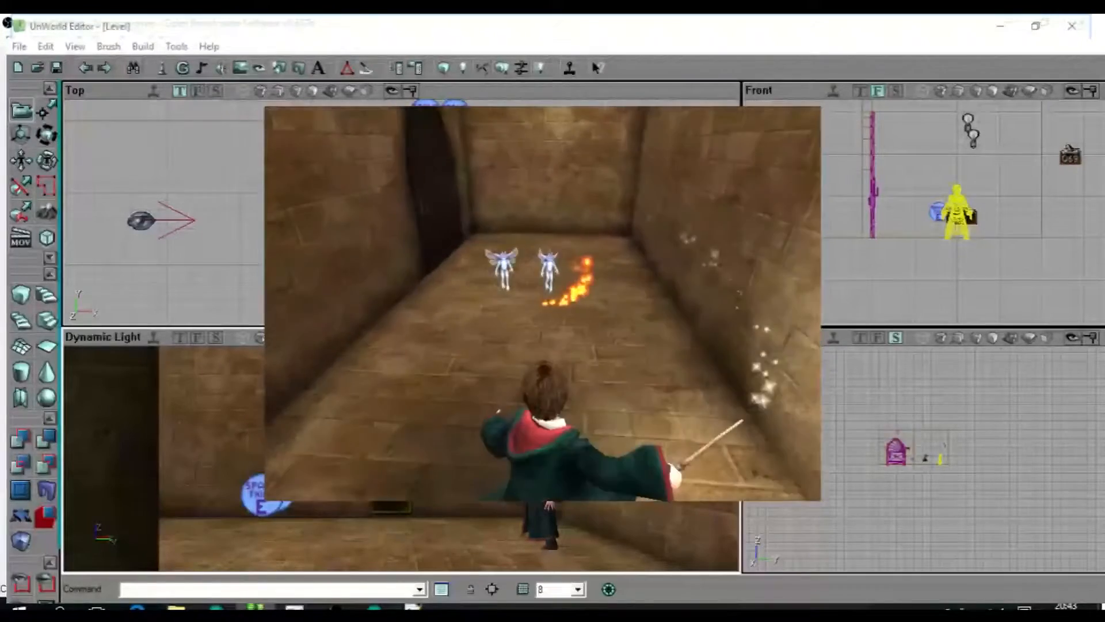
key(d)
key(Escape)
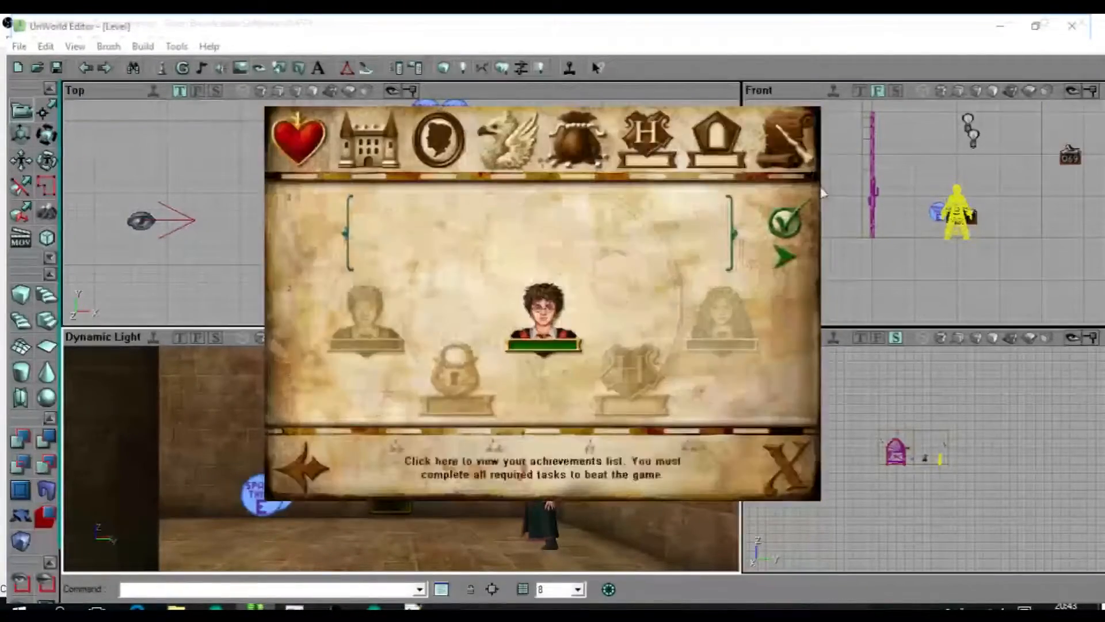
click(813, 93)
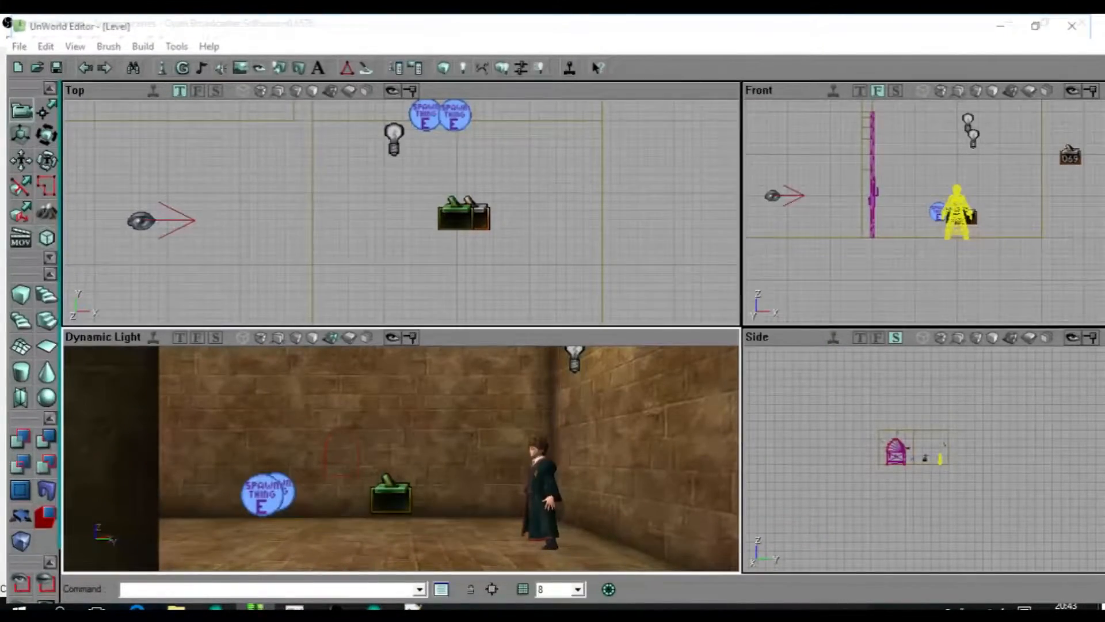
Select the second trigger, and switch the selection to the Spawn Thing actor farther from the light to check them.
scroll(461, 219, up, 3)
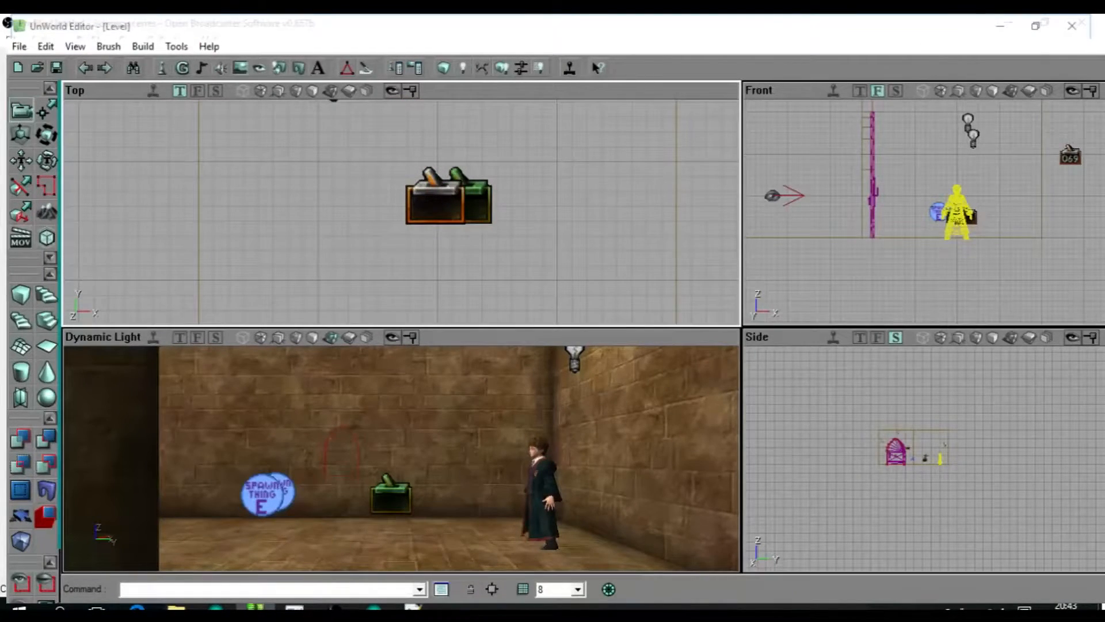
mouse_move(403, 461)
mouse_down()
mouse_move(402, 403)
mouse_move(401, 446)
mouse_up()
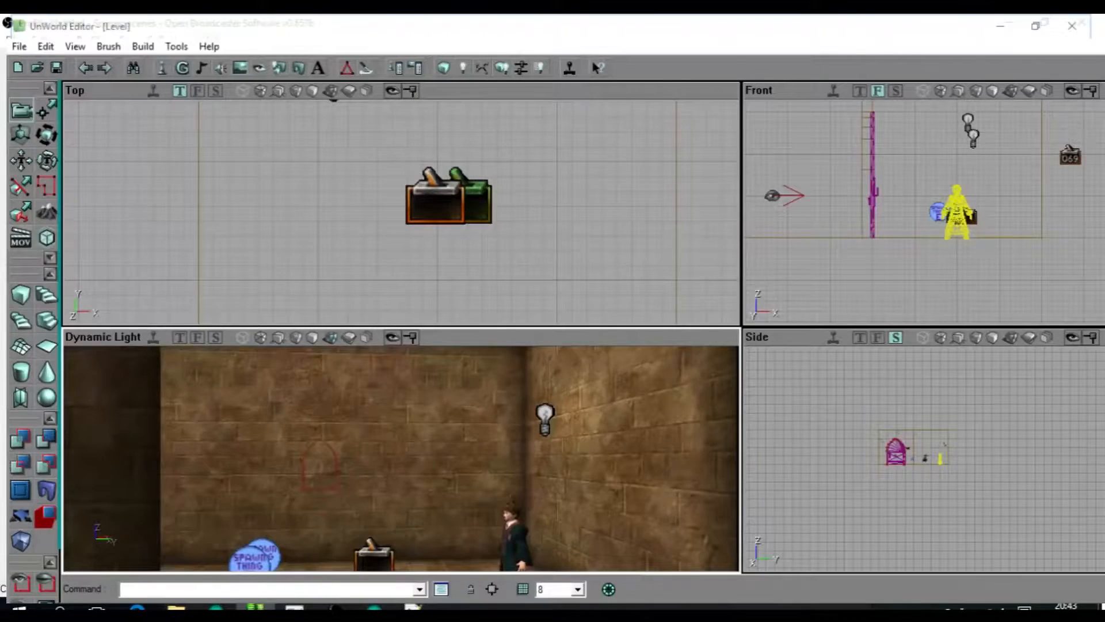
drag(449, 230, 386, 291)
scroll(401, 213, up, 2)
scroll(401, 213, down, 3)
scroll(401, 213, up, 2)
click(335, 203)
scroll(369, 205, down, 2)
click(377, 164)
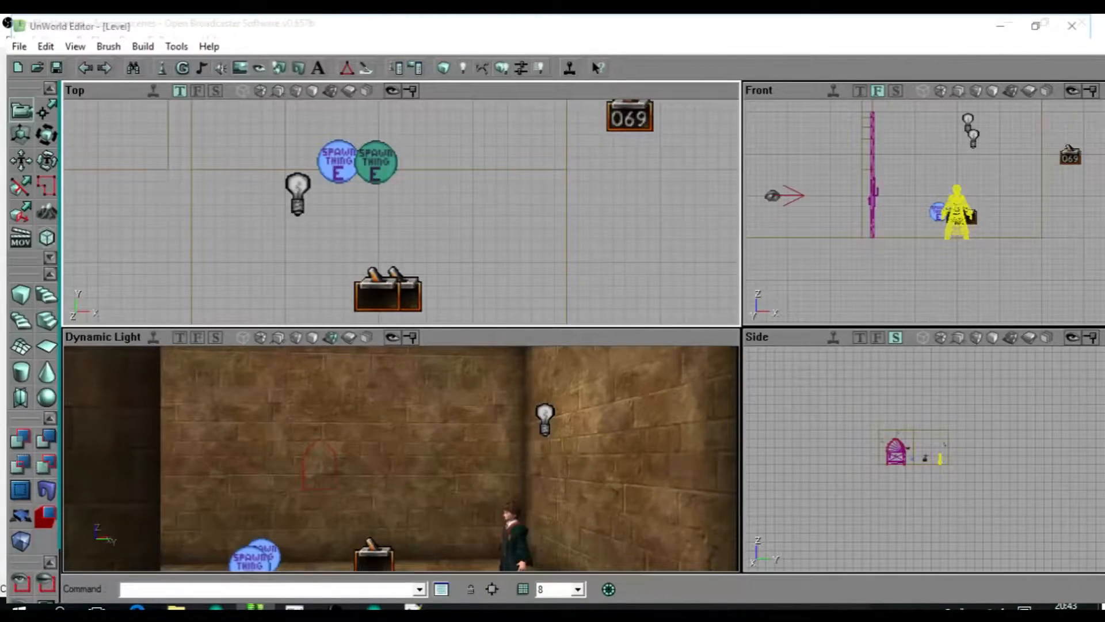
Move the second trigger away from the first one, closer to the Spawn Thing actors.
drag(377, 163, 345, 108)
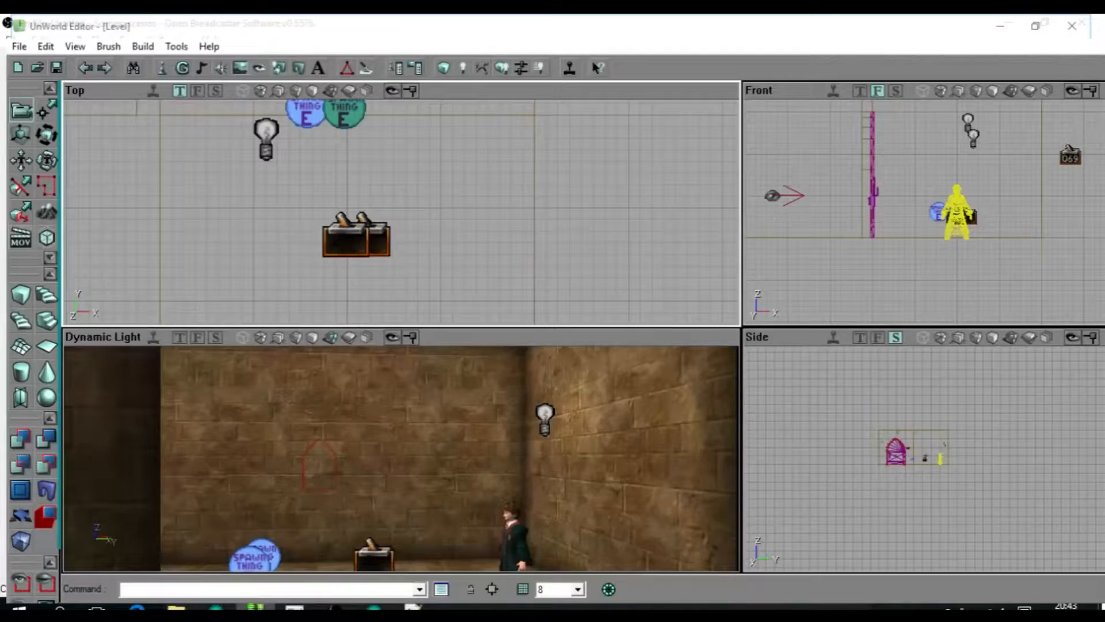
click(379, 242)
ctrl+drag(380, 242, 362, 177)
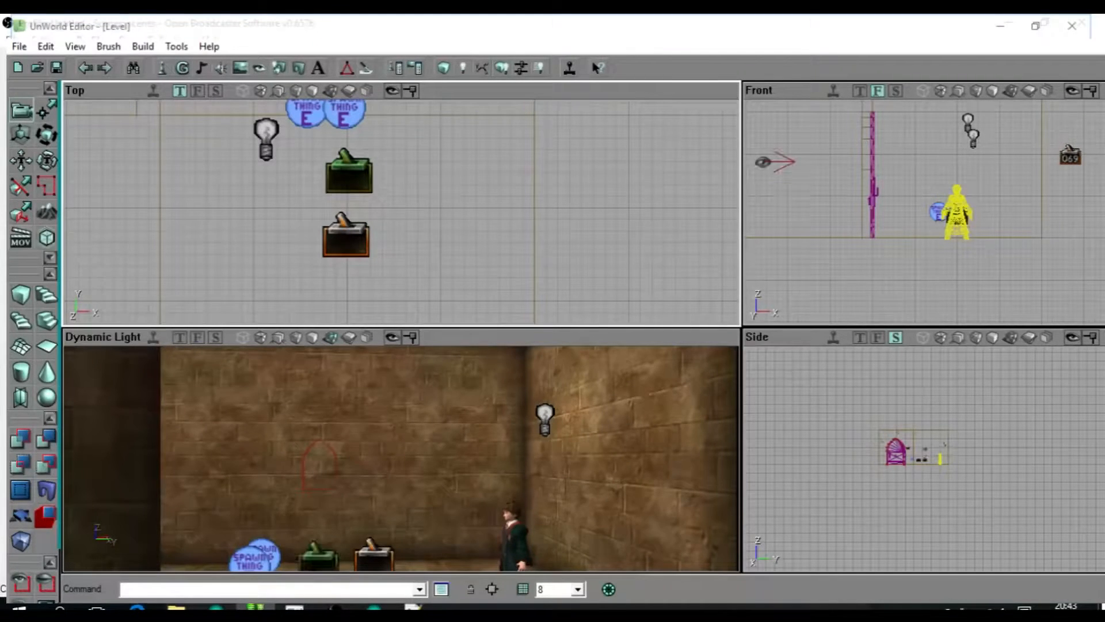
Rebuild the level, playtest it by walking through both triggers toward the pixies, and quit the game.
click(462, 68)
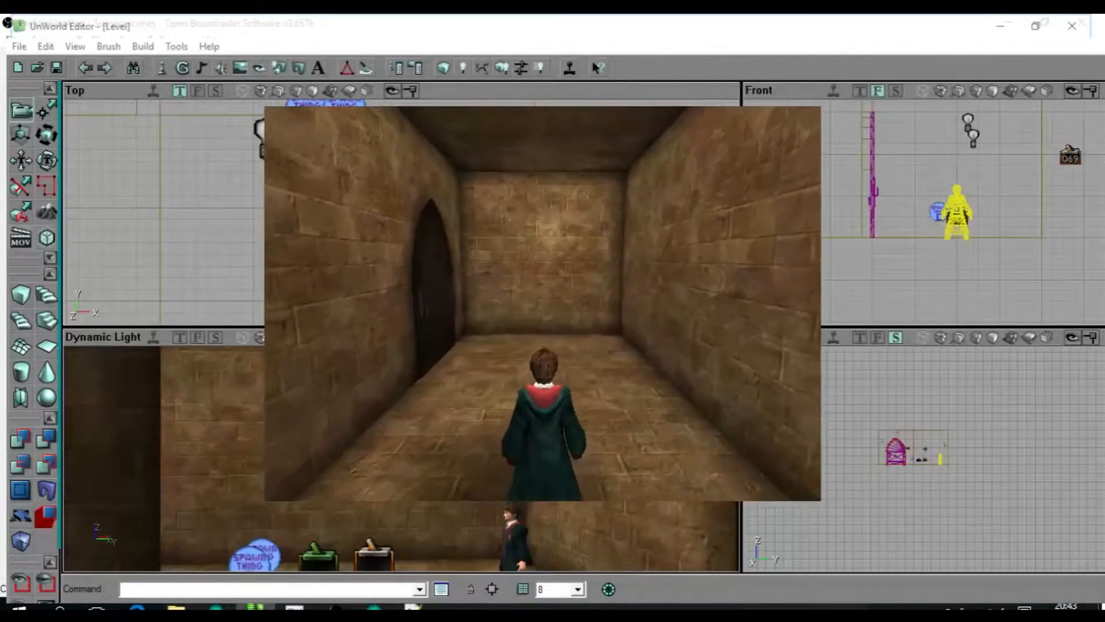
key(w)
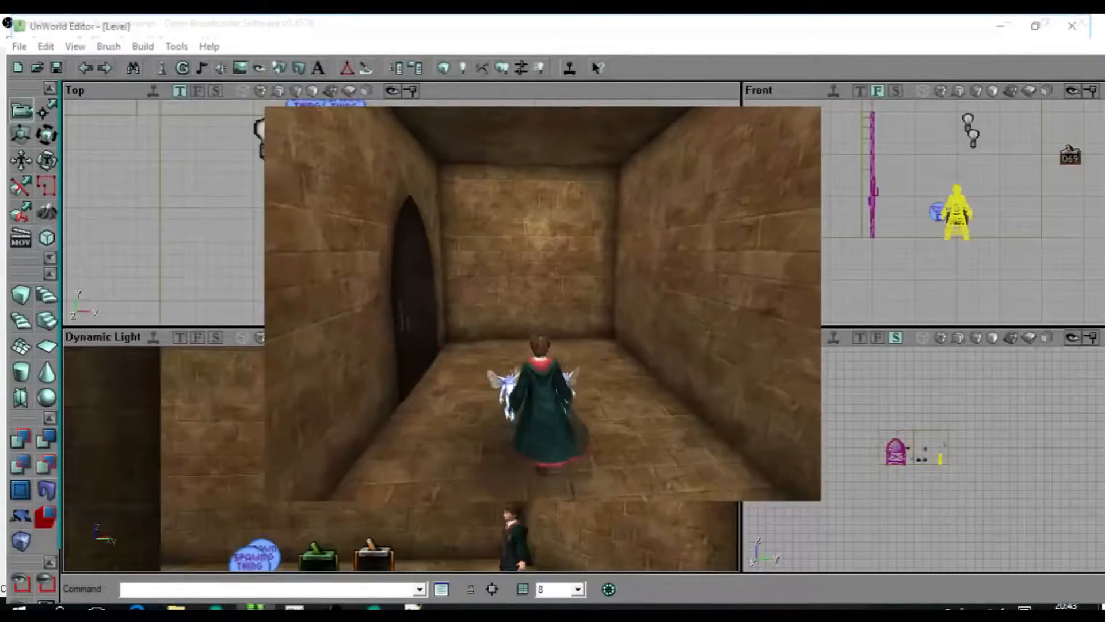
key(w)
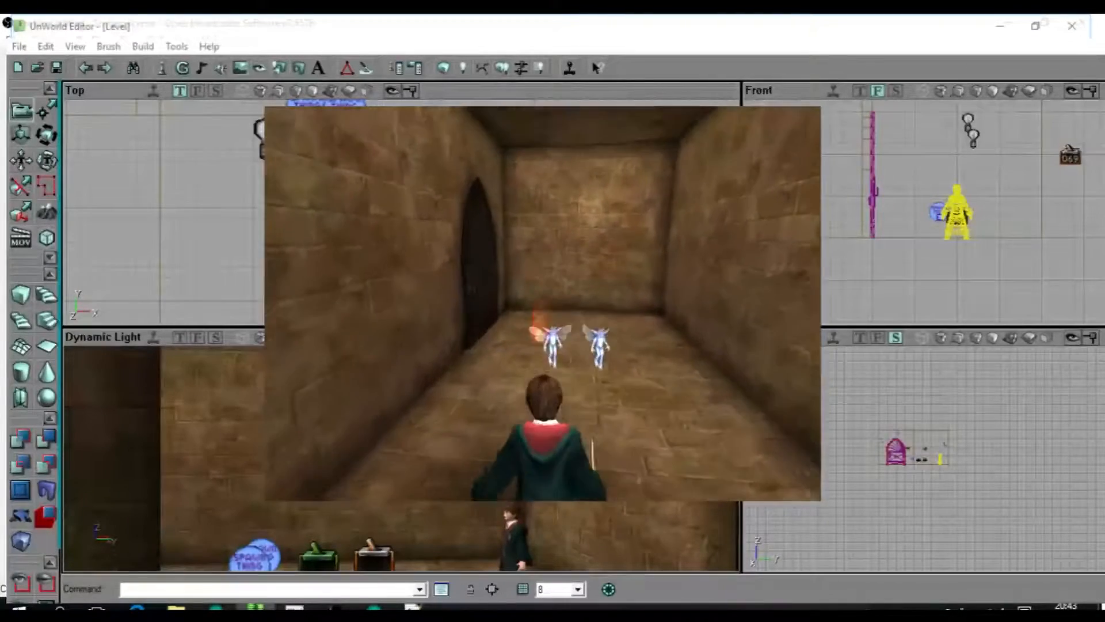
key(Escape)
key(alt+F4)
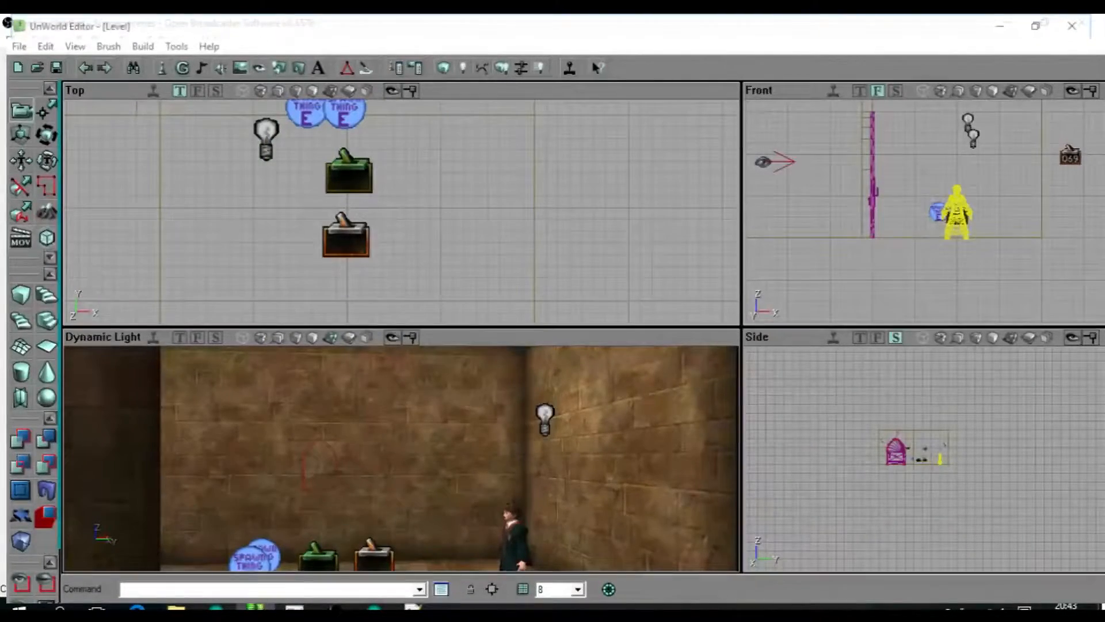
Select the Spawn Thing actor farther from the light to check it, and clear the selection.
drag(445, 214, 399, 256)
click(300, 151)
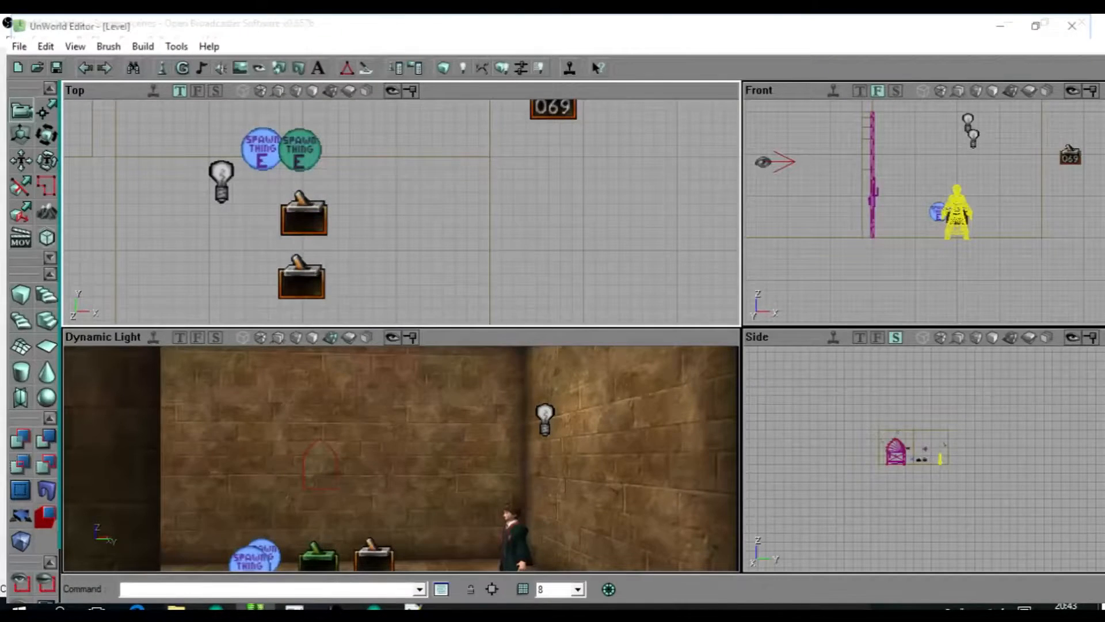
drag(401, 211, 355, 226)
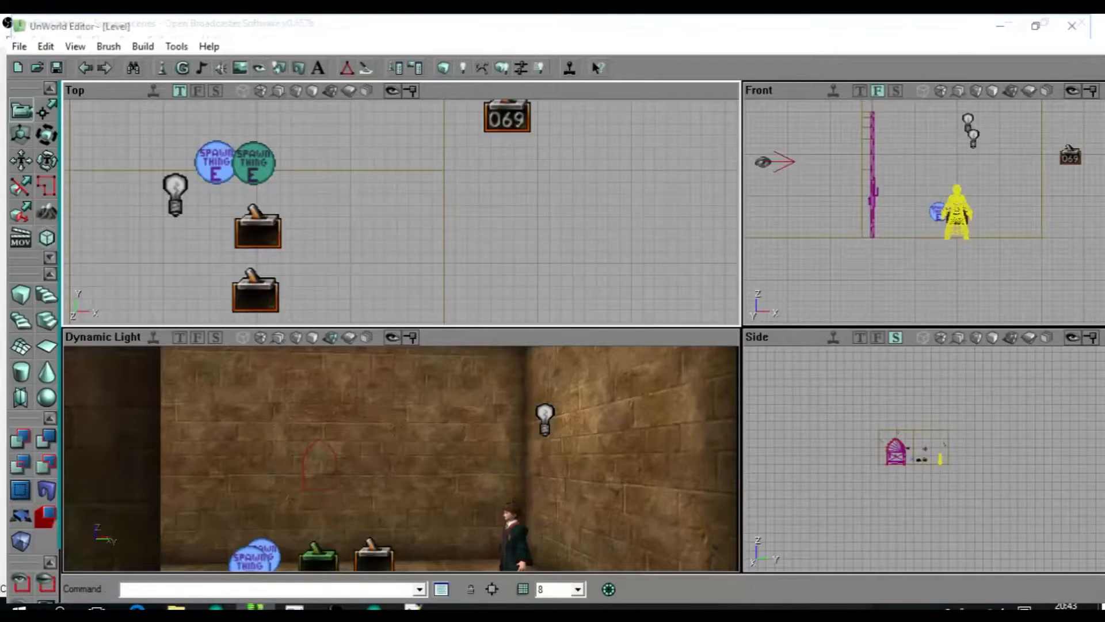
click(355, 225)
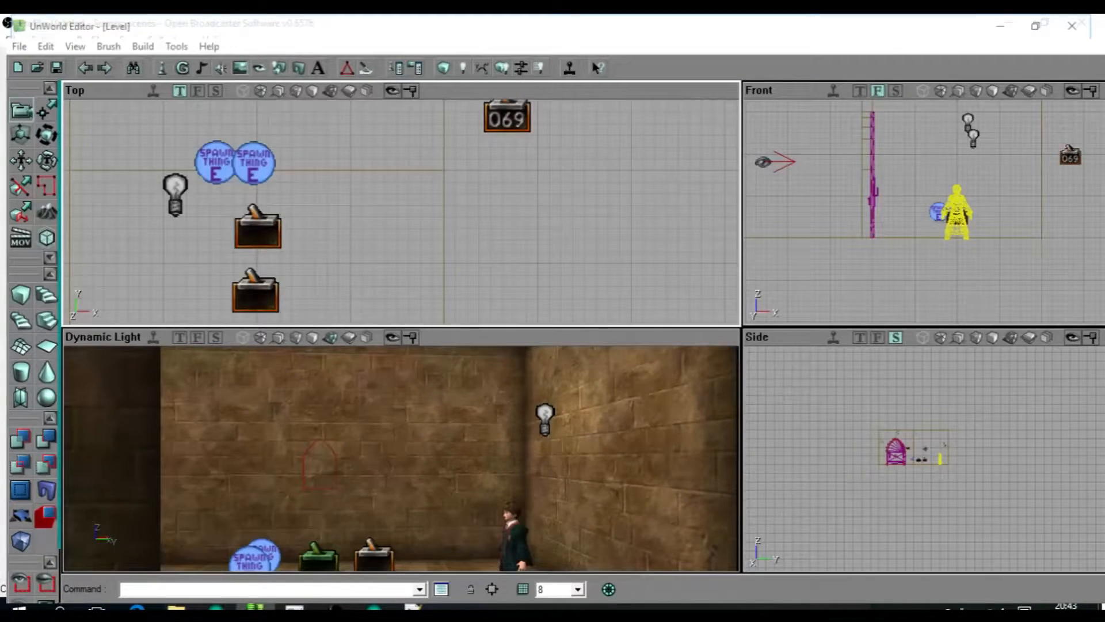
Space the two triggers farther apart between the character and the Spawn Thing actors, and select the trigger nearer the actors.
mouse_move(401, 449)
mouse_down()
mouse_move(401, 472)
mouse_move(400, 431)
mouse_up()
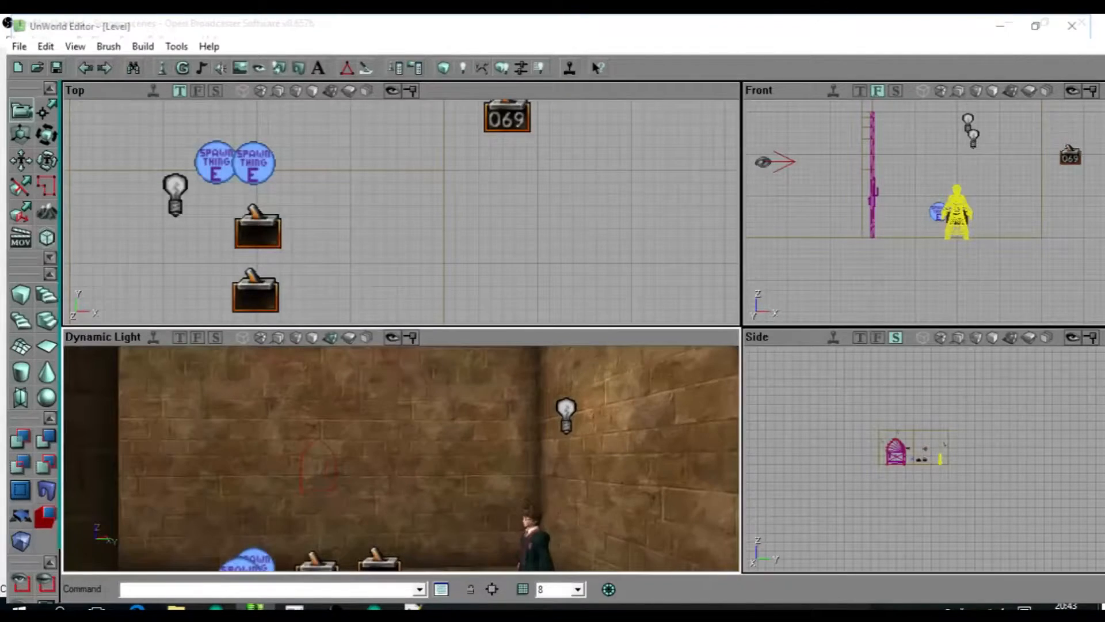
click(403, 449)
right_drag(403, 449, 402, 495)
drag(403, 495, 402, 466)
click(319, 493)
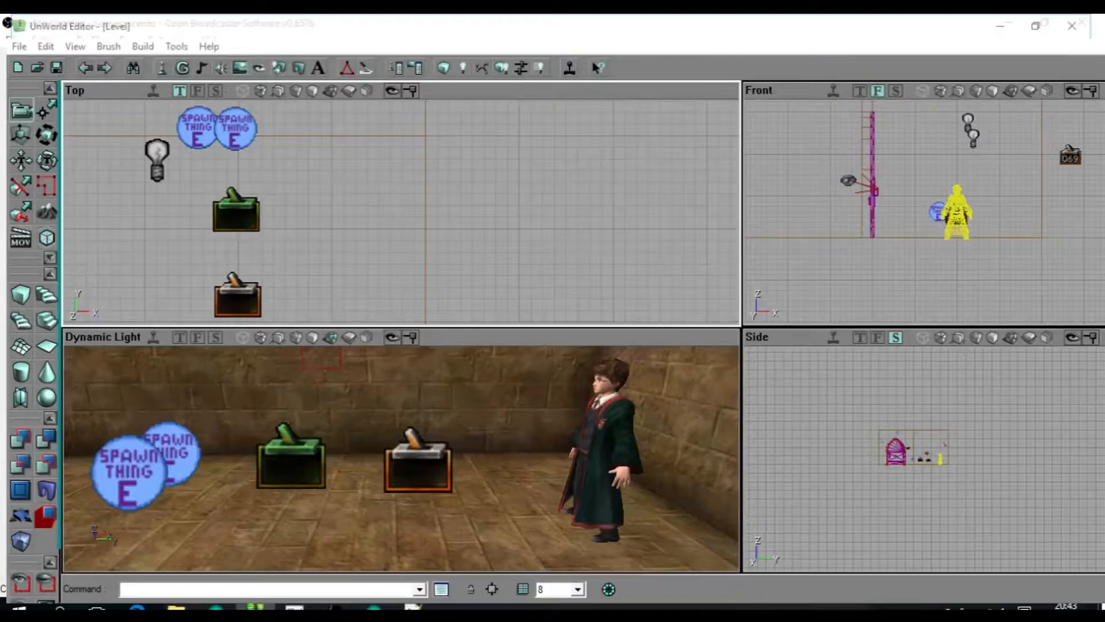
Select each of the two triggers in turn to check their placement between the character and the Spawn Thing actors.
mouse_move(504, 412)
mouse_down()
mouse_move(510, 461)
mouse_move(513, 421)
mouse_up()
scroll(444, 173, down, 3)
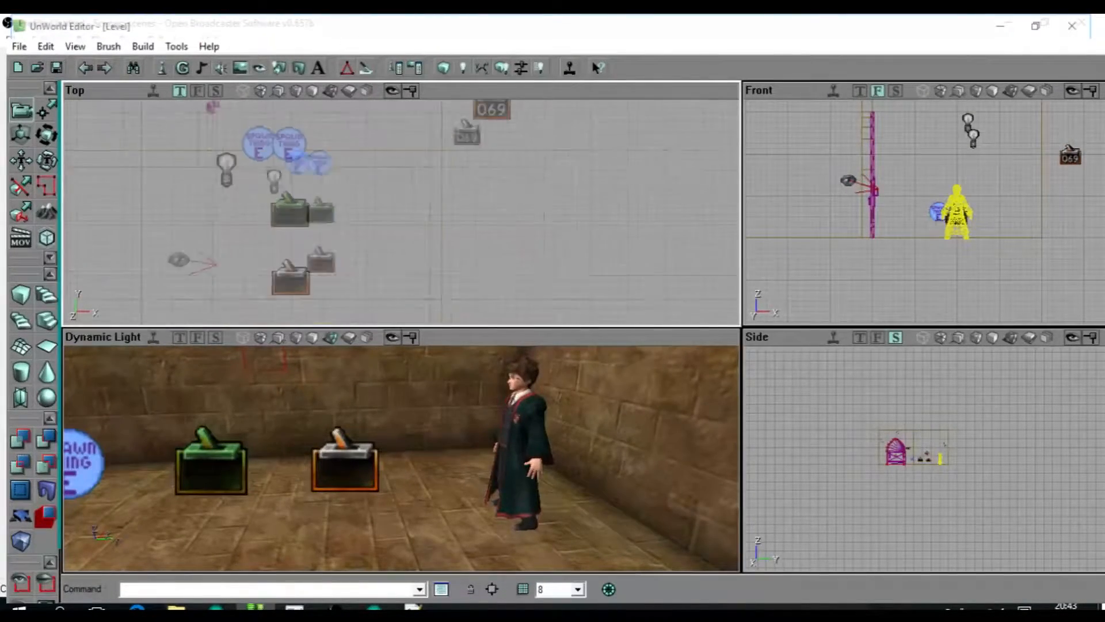
scroll(402, 212, up, 3)
drag(402, 212, 442, 238)
click(285, 260)
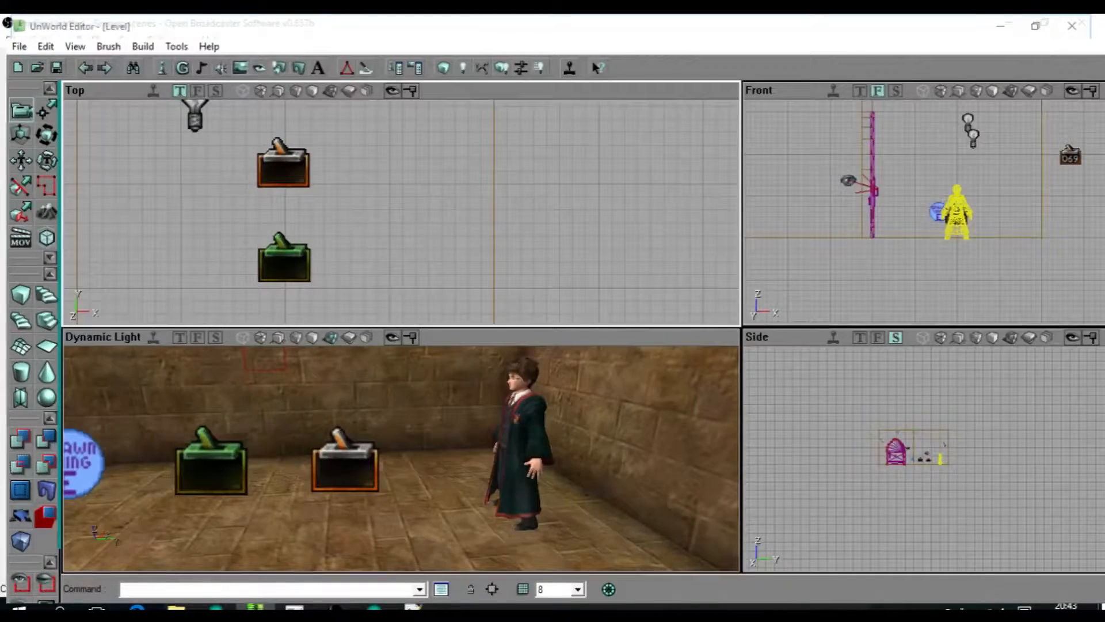
drag(284, 260, 279, 384)
click(279, 203)
click(235, 202)
click(278, 203)
drag(278, 203, 261, 63)
click(262, 249)
drag(262, 249, 247, 327)
click(247, 236)
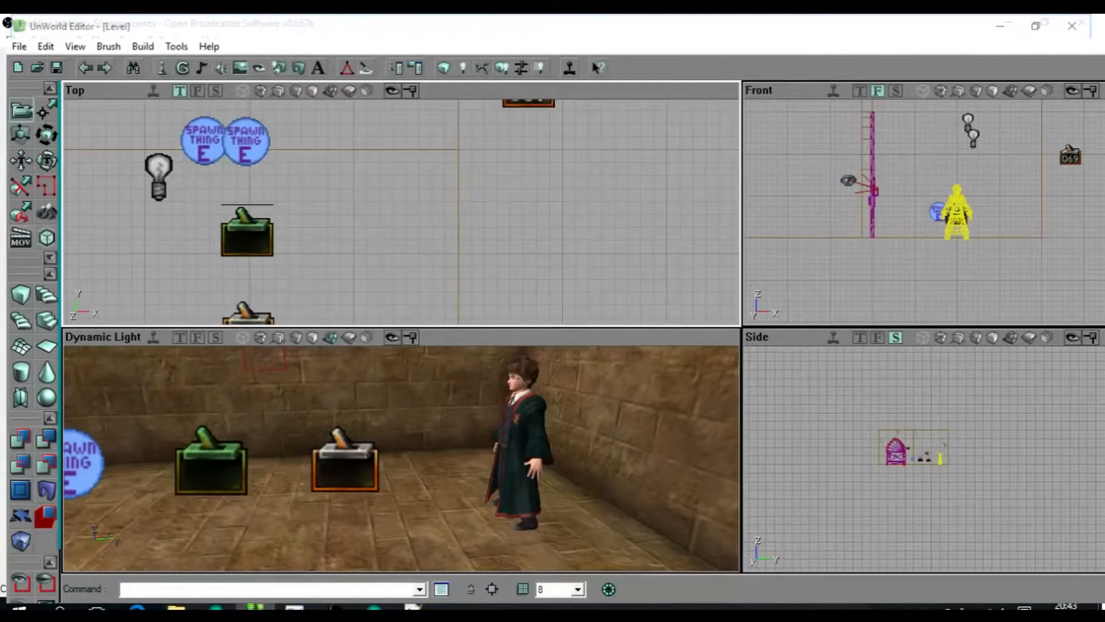
drag(247, 236, 232, 211)
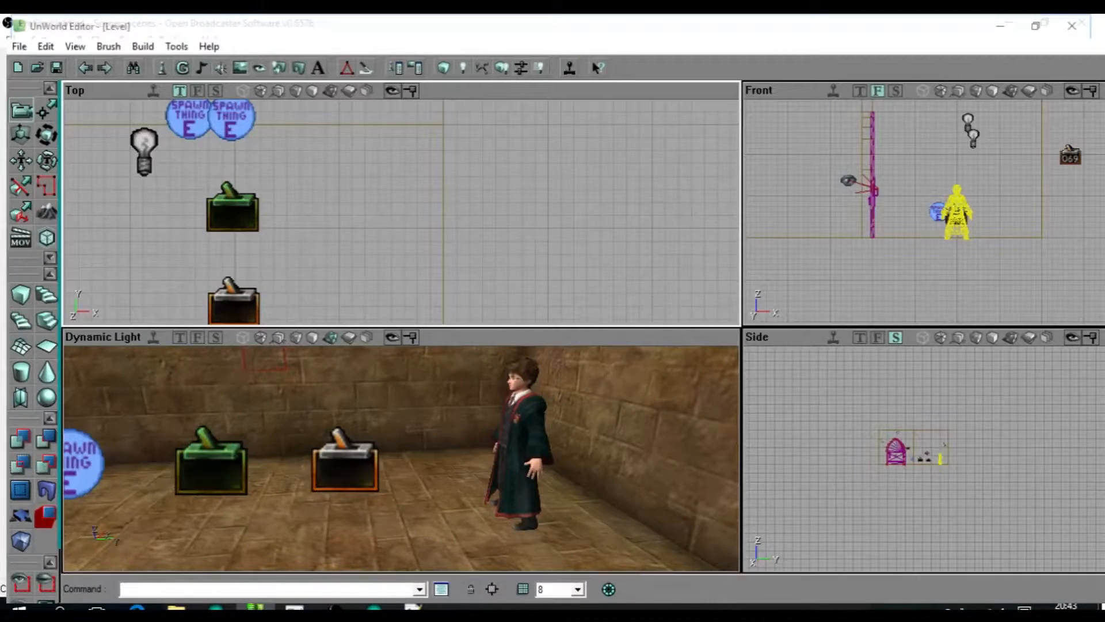
Try duplicating both Spawn Thing actors and raising the copies above the originals, and undo the change.
drag(619, 415, 449, 466)
drag(437, 218, 437, 282)
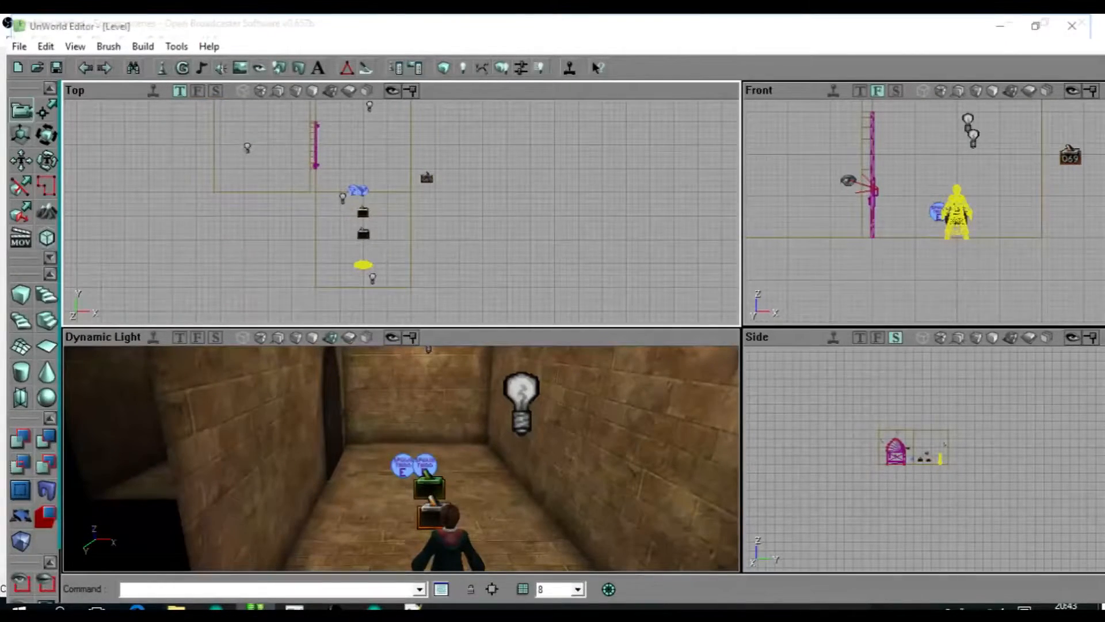
mouse_move(449, 455)
mouse_down()
mouse_move(449, 512)
mouse_move(449, 449)
mouse_up()
drag(438, 230, 511, 228)
click(421, 201)
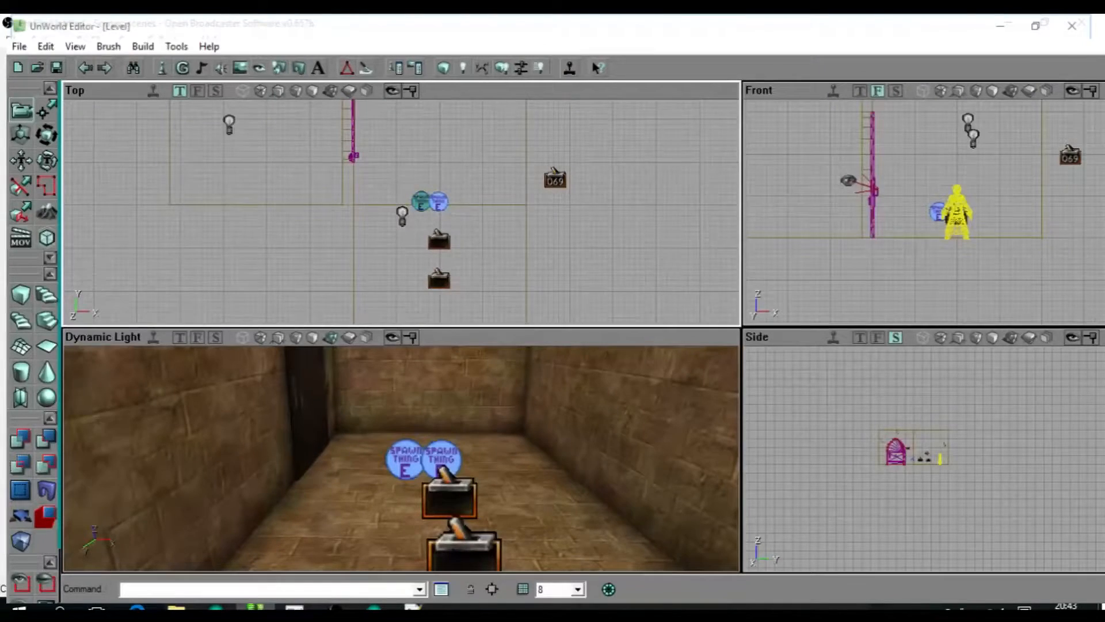
drag(421, 201, 420, 166)
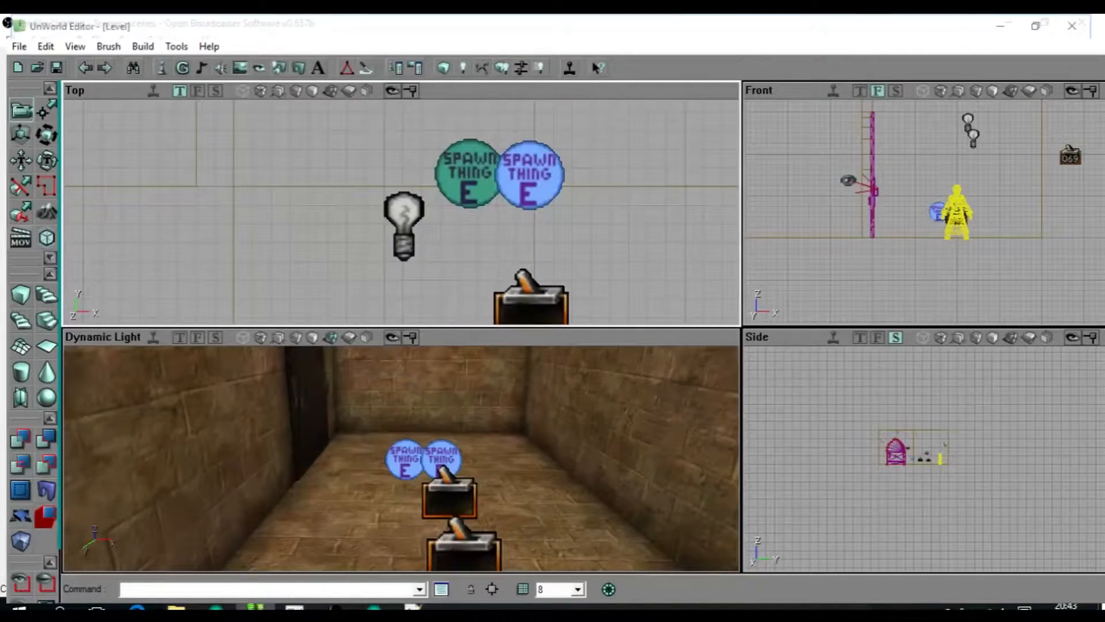
ctrl+click(529, 175)
key(ctrl+w)
ctrl+drag(529, 174, 459, 101)
drag(925, 202, 925, 157)
ctrl+drag(979, 224, 975, 265)
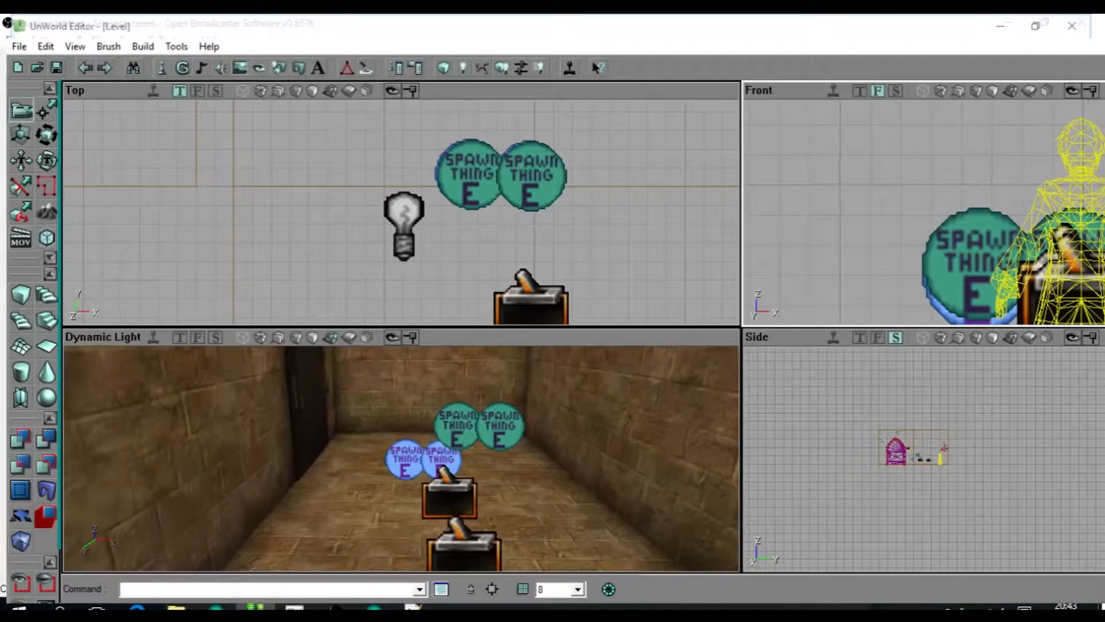
key(ctrl+z)
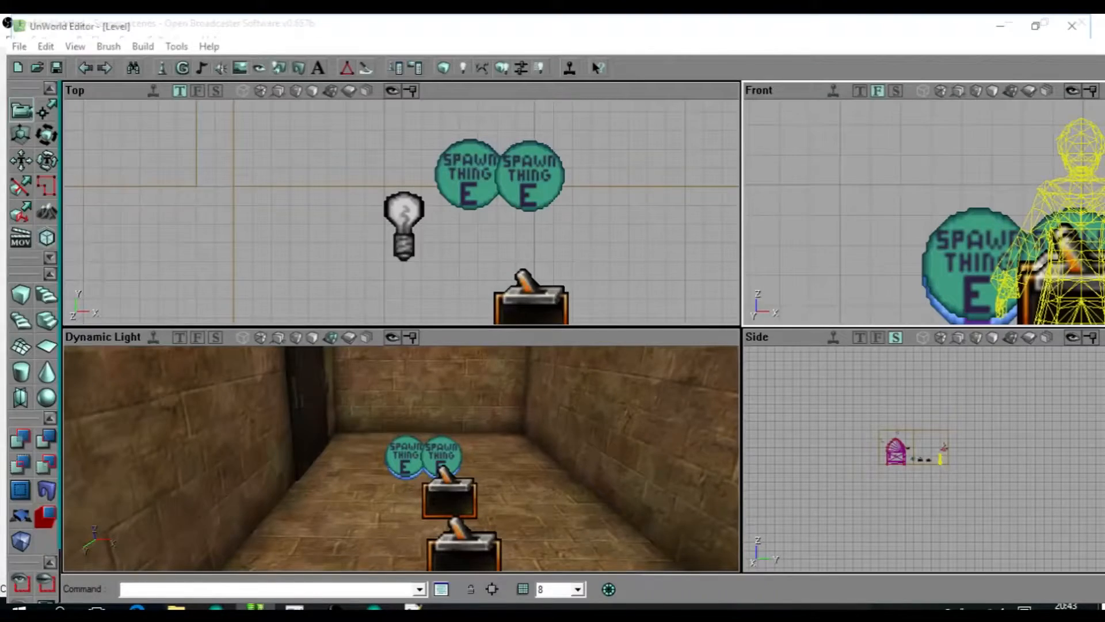
Select the arched door to check it against the triggers and Spawn Thing actors.
drag(657, 131, 592, 198)
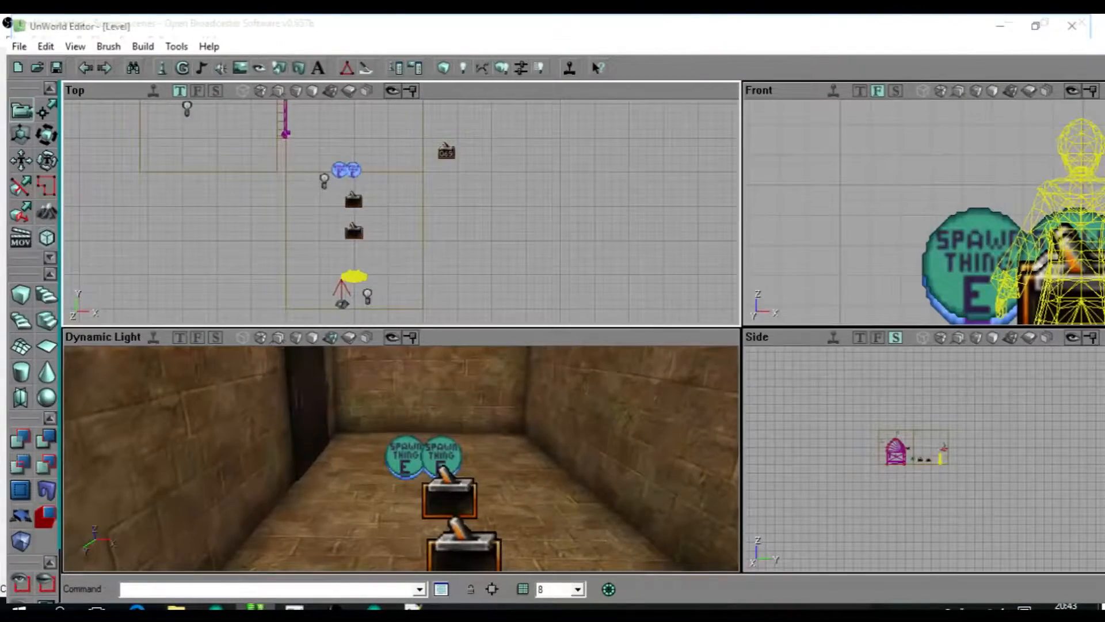
click(311, 409)
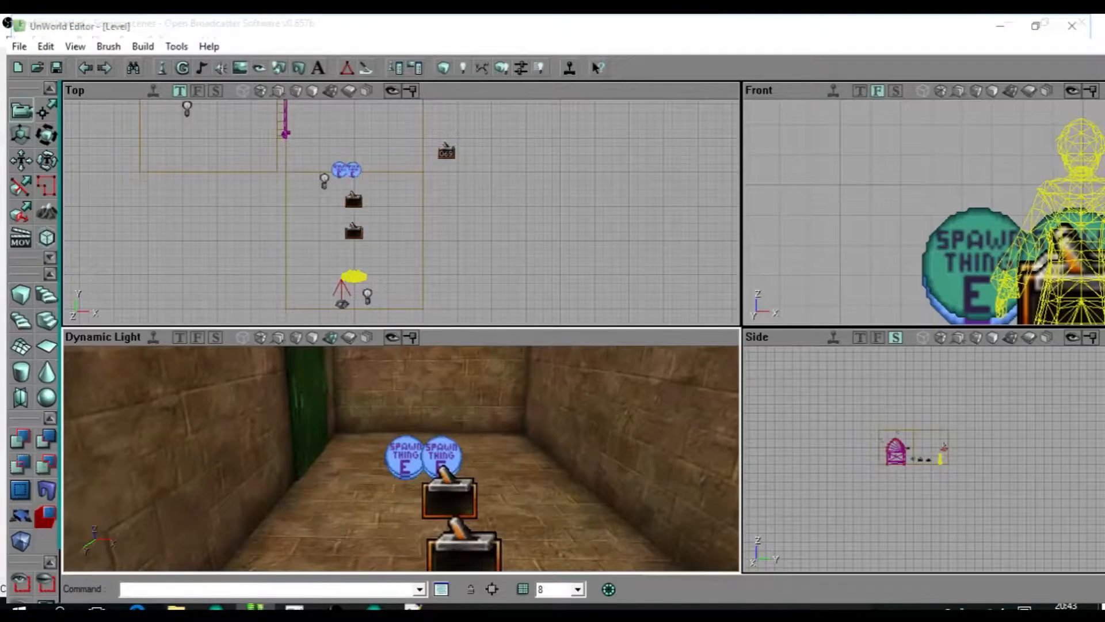
drag(352, 215, 352, 199)
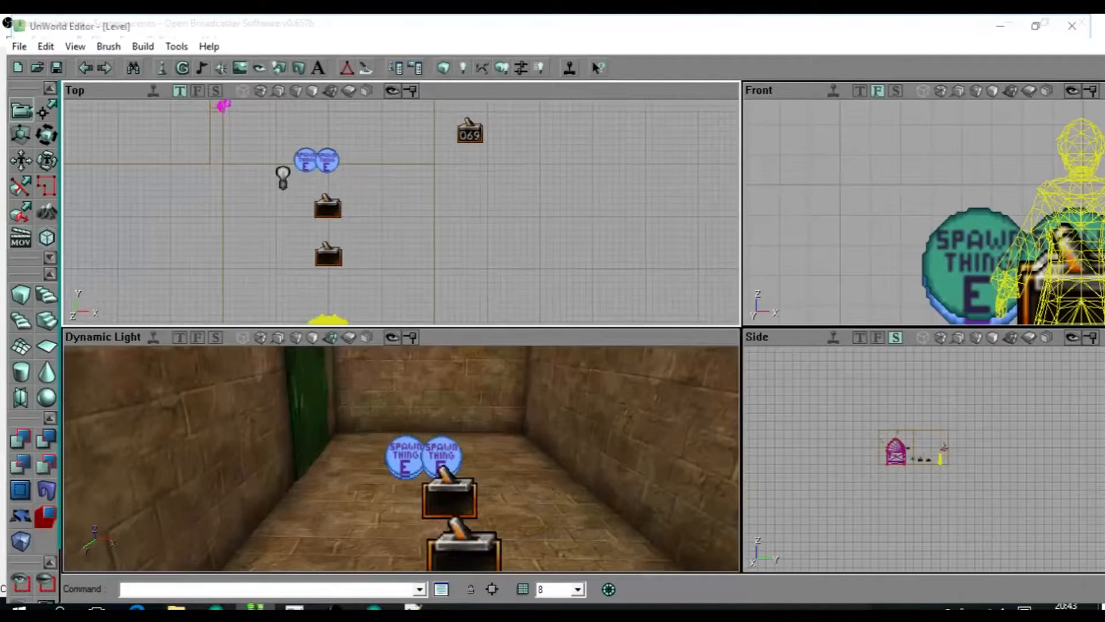
Duplicate the Spawn Thing actors repeatedly, spreading eight copies in a loop beyond the original pair.
click(305, 160)
key(ctrl+w)
ctrl+drag(332, 187, 301, 117)
drag(302, 116, 397, 191)
key(ctrl+w)
click(308, 186)
ctrl+click(344, 177)
key(ctrl+w)
key(ctrl+w)
ctrl+right_drag(398, 191, 290, 213)
ctrl+drag(290, 213, 382, 165)
key(ctrl+w)
Select all eight Spawn Thing copies and move them together farther into the area beside the arched door.
ctrl+click(370, 229)
ctrl+click(334, 238)
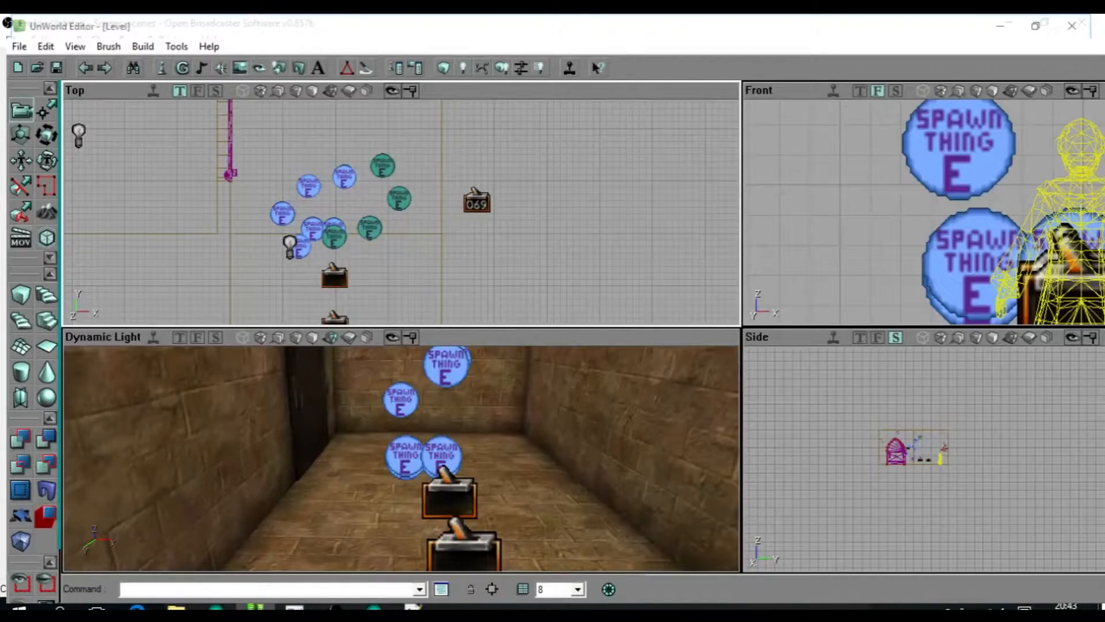
ctrl+click(303, 248)
ctrl+click(282, 214)
ctrl+click(308, 185)
ctrl+click(344, 176)
ctrl+drag(344, 176, 348, 115)
scroll(410, 251, down, 2)
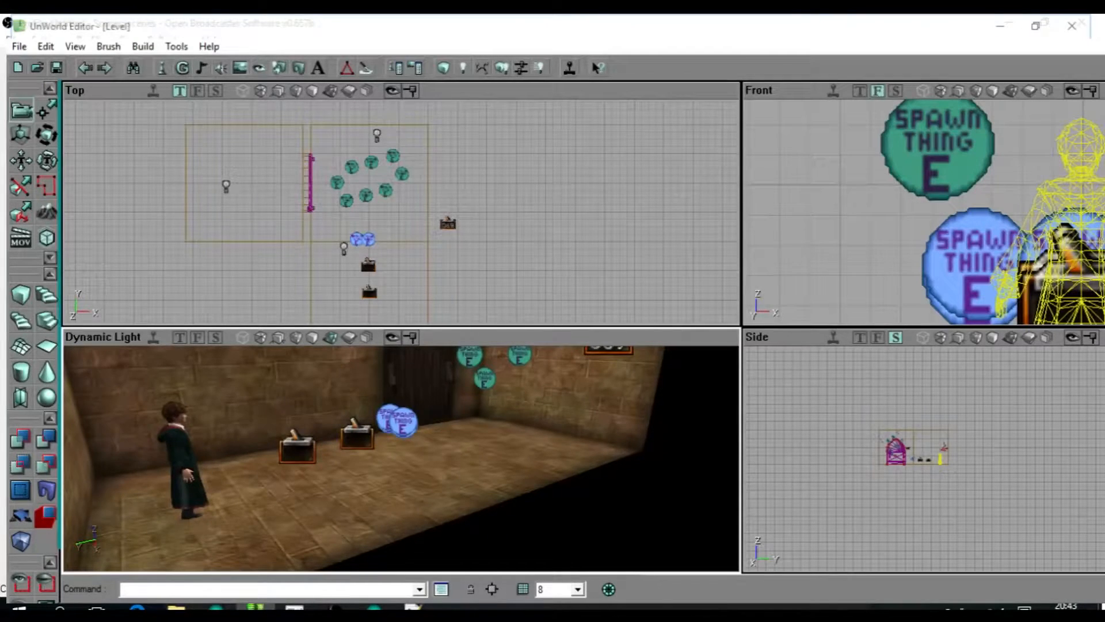
Try removing all the Spawn Thing actors from the room, and select the counter.
drag(401, 459, 368, 397)
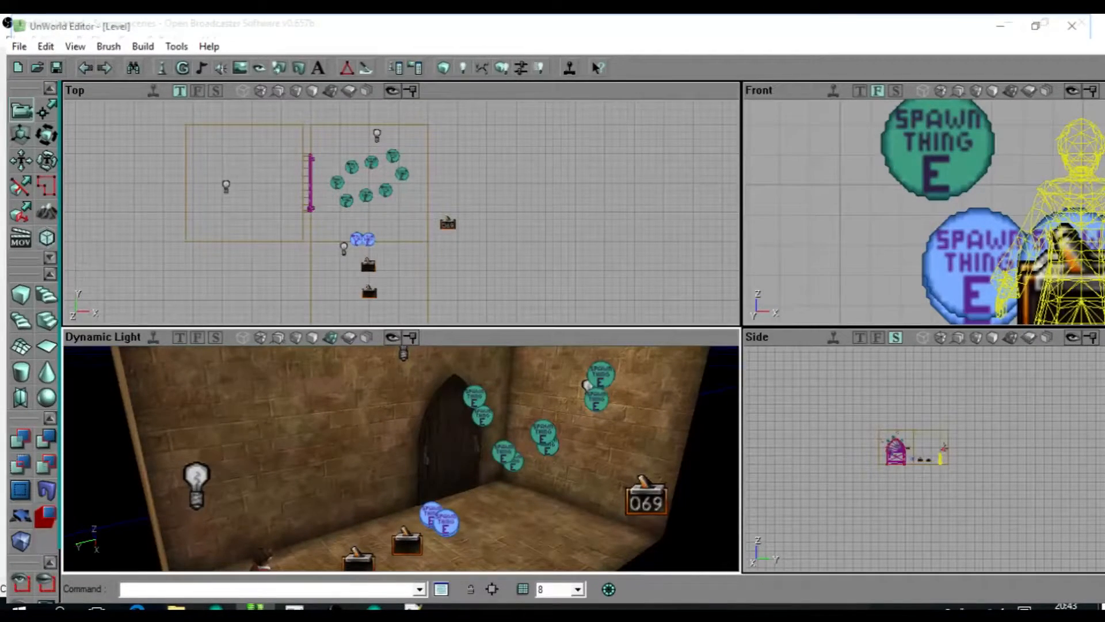
drag(921, 461, 937, 459)
click(401, 458)
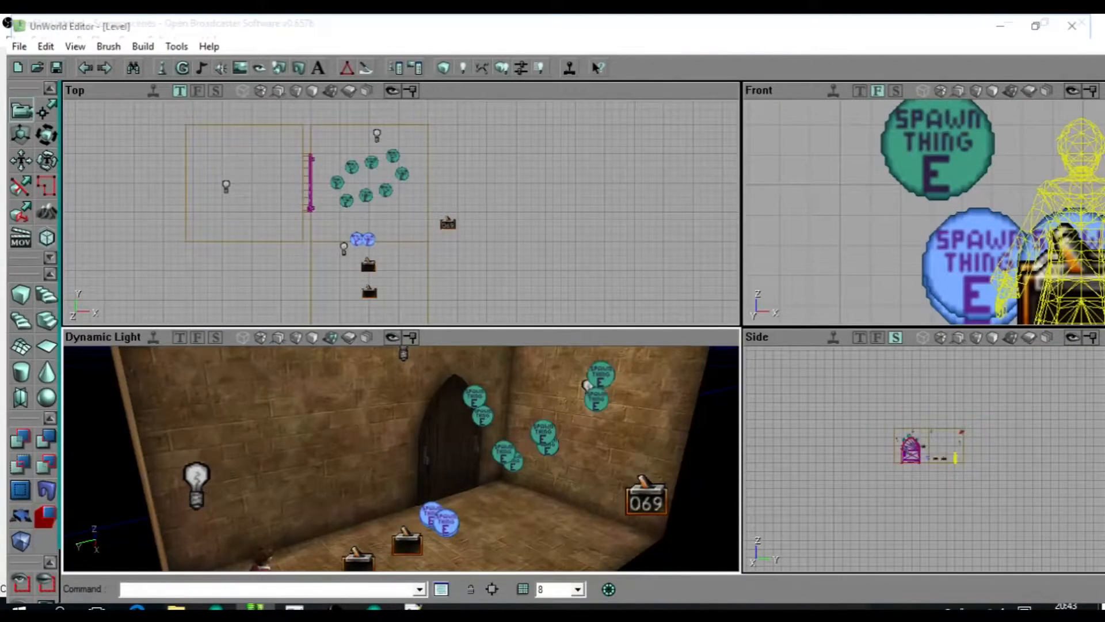
key(Delete)
drag(401, 458, 409, 509)
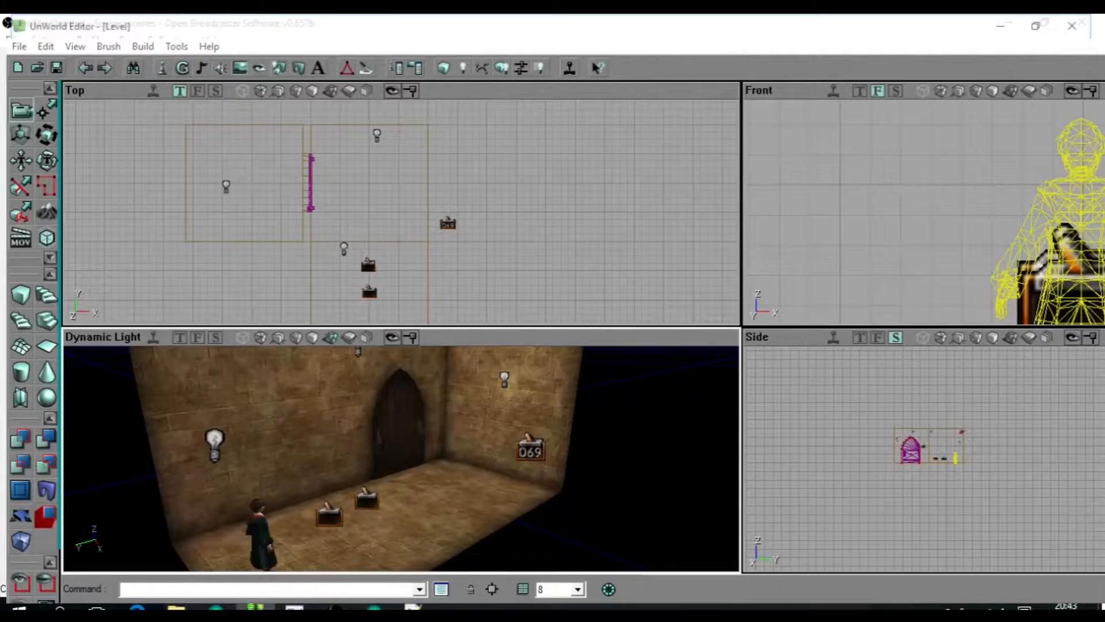
drag(382, 477, 382, 535)
right_drag(383, 535, 383, 513)
drag(383, 513, 395, 460)
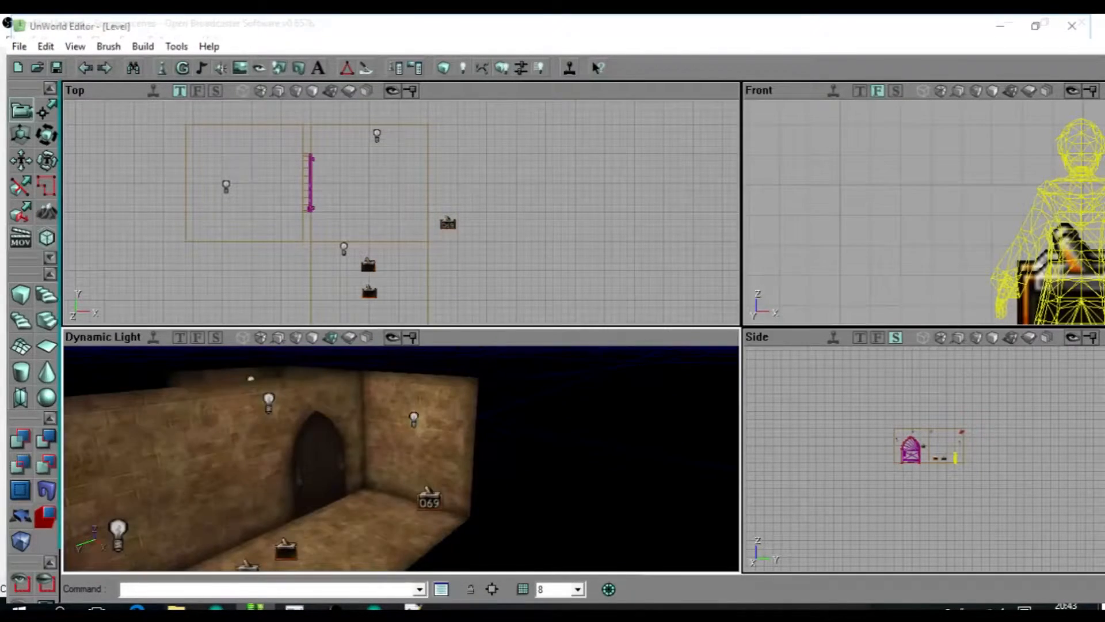
click(429, 500)
drag(400, 457, 403, 495)
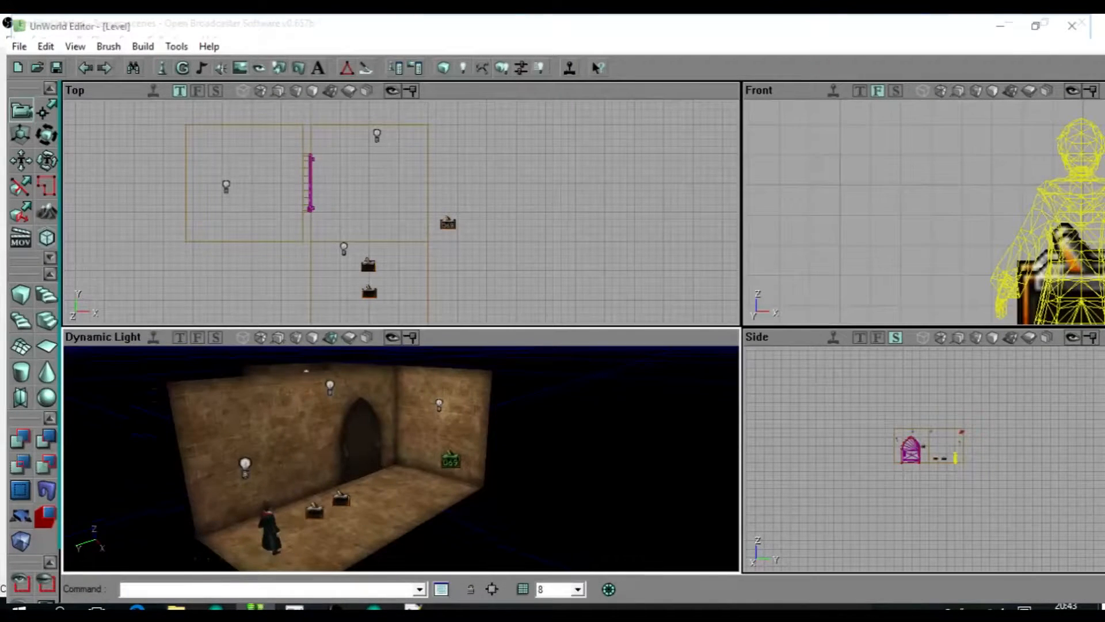
Undo the removal of the Spawn Thing actors and clear their selection.
key(ctrl+z)
key(ctrl+z)
key(ctrl+z)
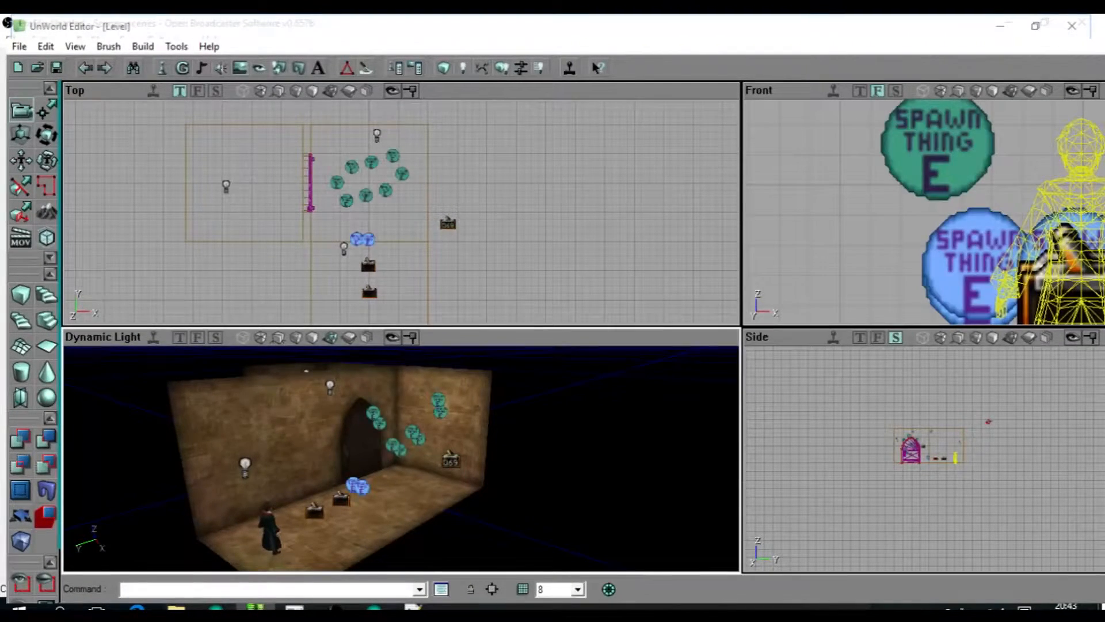
key(ctrl+z)
right_drag(400, 458, 400, 490)
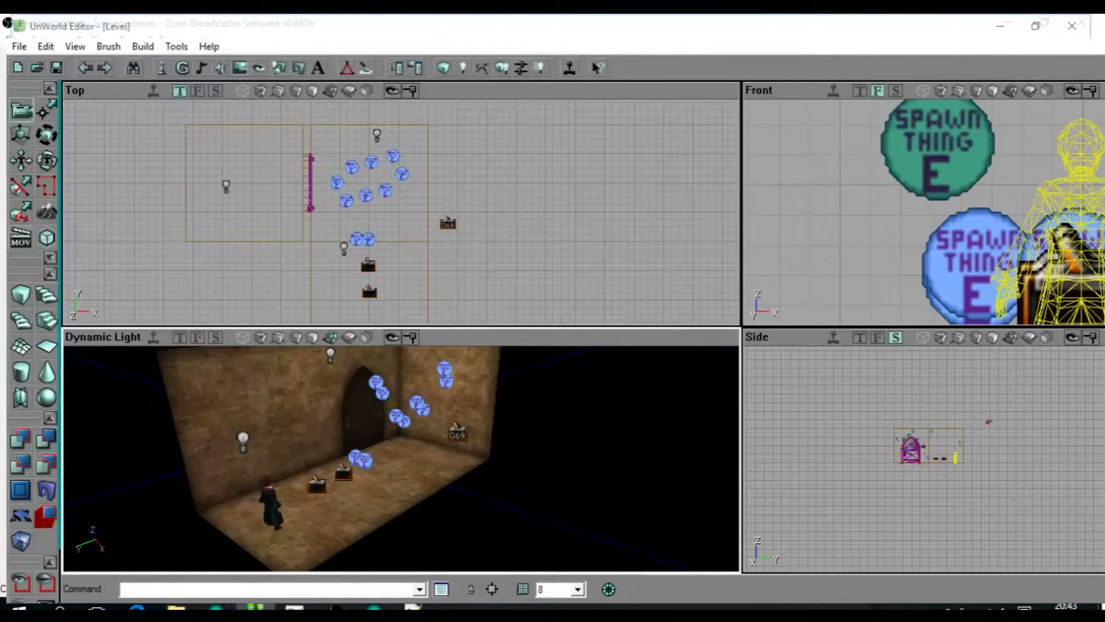
Save the current level and open the large castle hall level with the staircase.
click(55, 70)
click(38, 69)
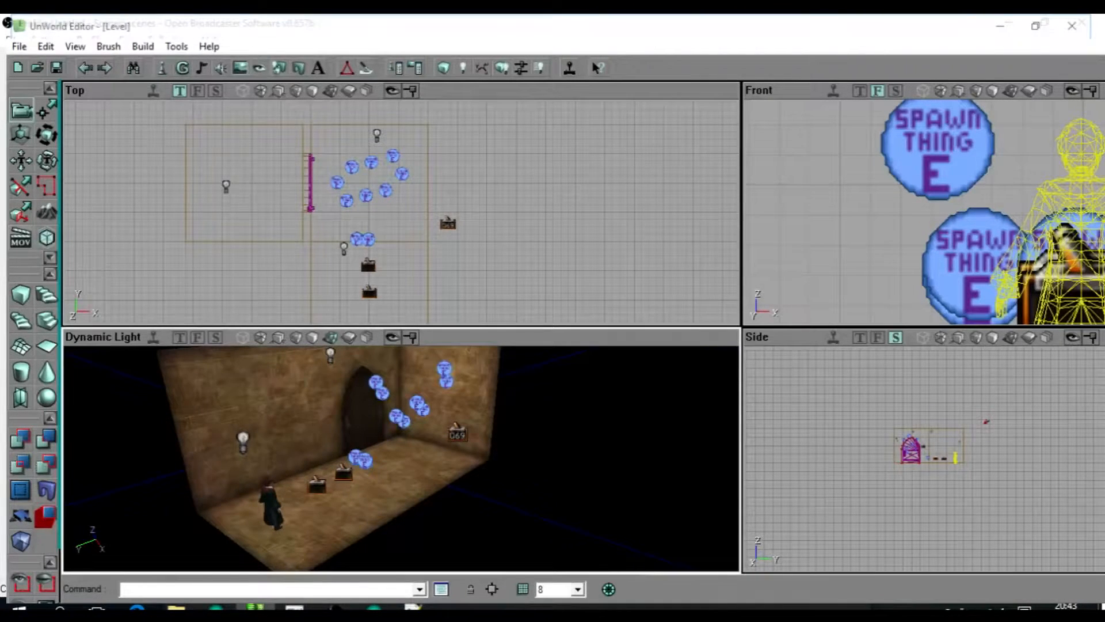
drag(388, 429, 403, 408)
drag(401, 173, 495, 187)
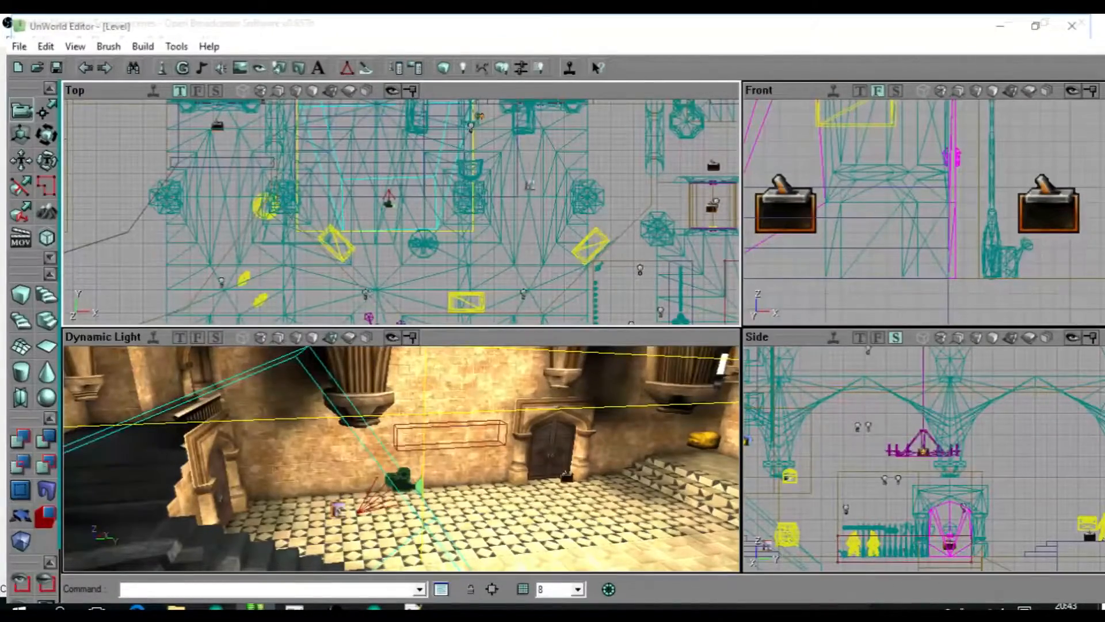
Examine the castle hall's staircase and the camera placed in front of it.
drag(403, 460, 331, 469)
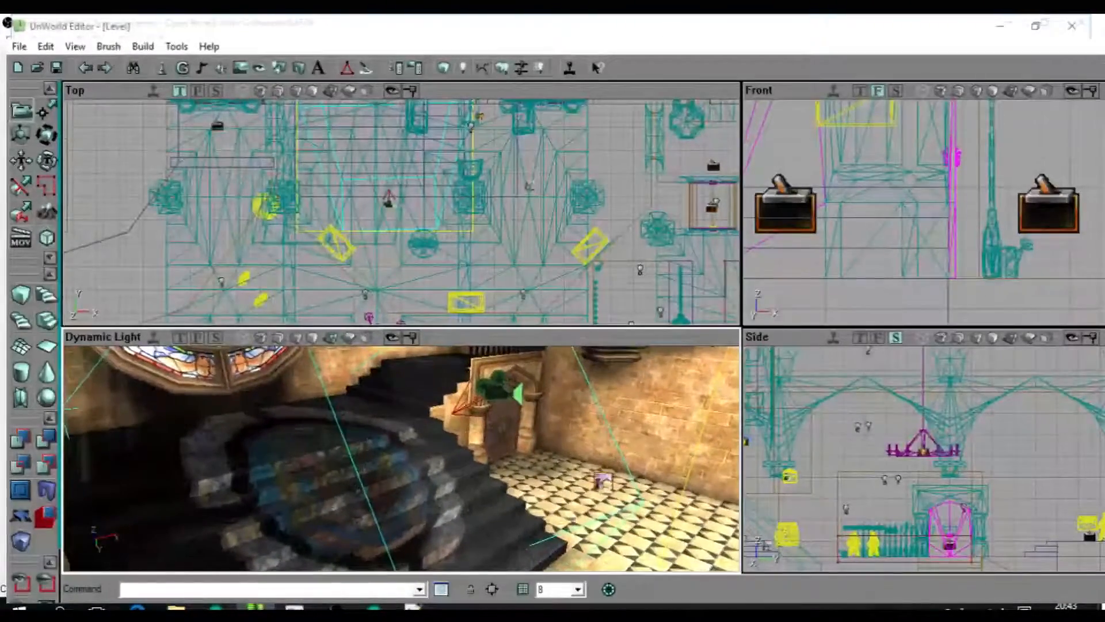
right_drag(332, 469, 317, 480)
drag(318, 480, 314, 457)
scroll(374, 230, down, 1)
scroll(402, 212, up, 3)
scroll(401, 212, down, 5)
drag(401, 212, 415, 255)
scroll(401, 212, up, 2)
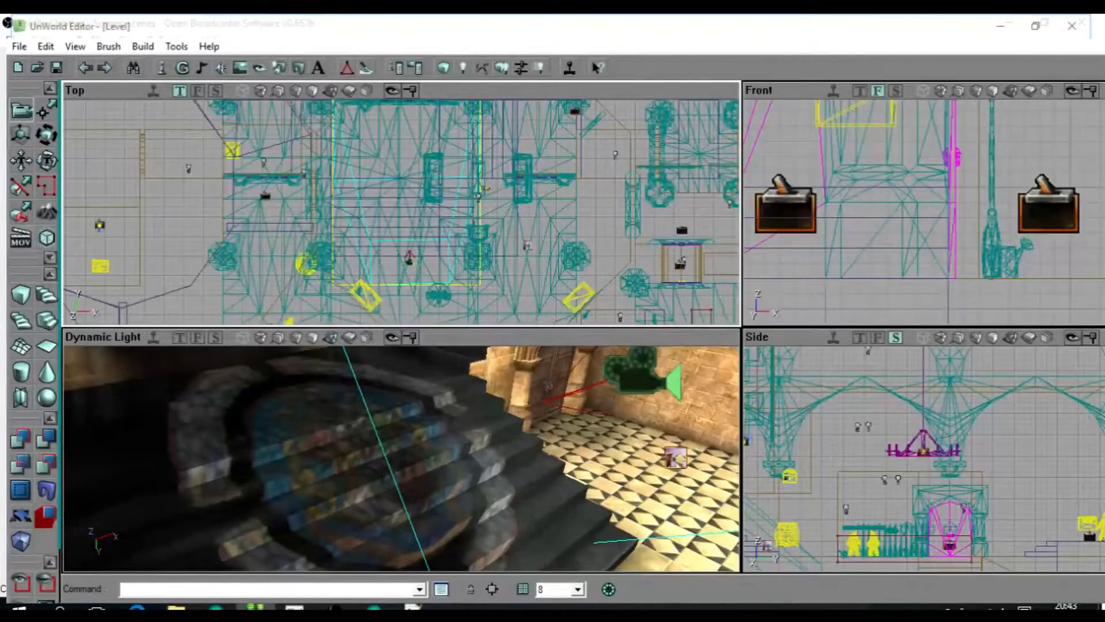
Delete the selected camera in front of the staircase.
ctrl+drag(409, 259, 407, 298)
drag(403, 415, 403, 489)
click(407, 298)
key(Delete)
mouse_move(402, 415)
mouse_down()
mouse_move(403, 460)
mouse_move(400, 406)
mouse_up()
drag(403, 196, 403, 248)
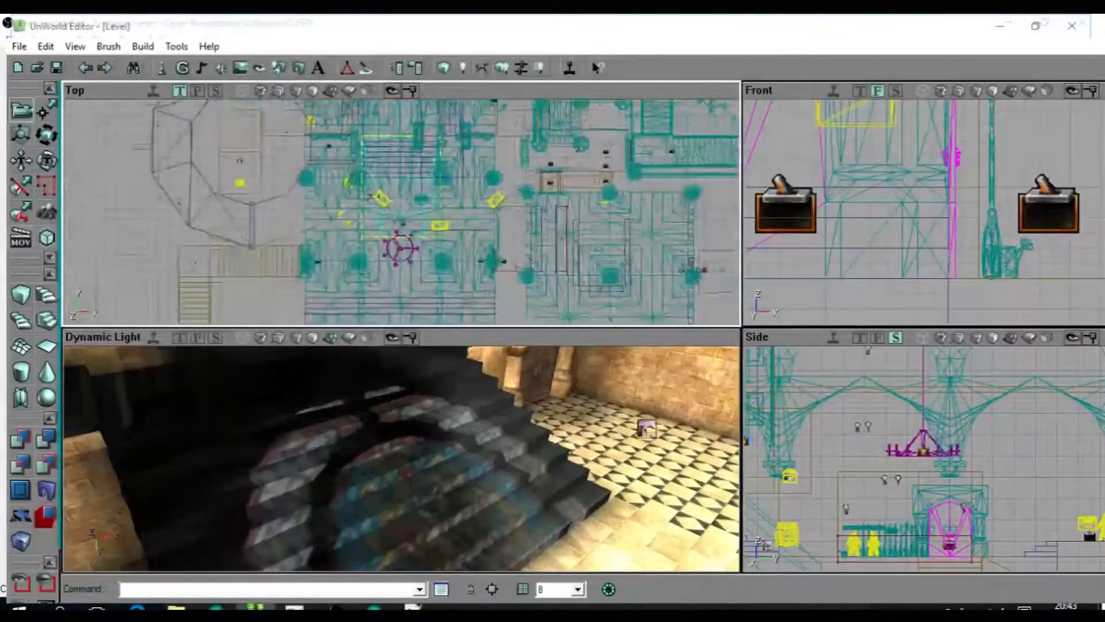
Add another camera beside the existing one at the foot of the staircase.
drag(403, 437, 507, 489)
drag(405, 186, 408, 231)
scroll(403, 212, up, 2)
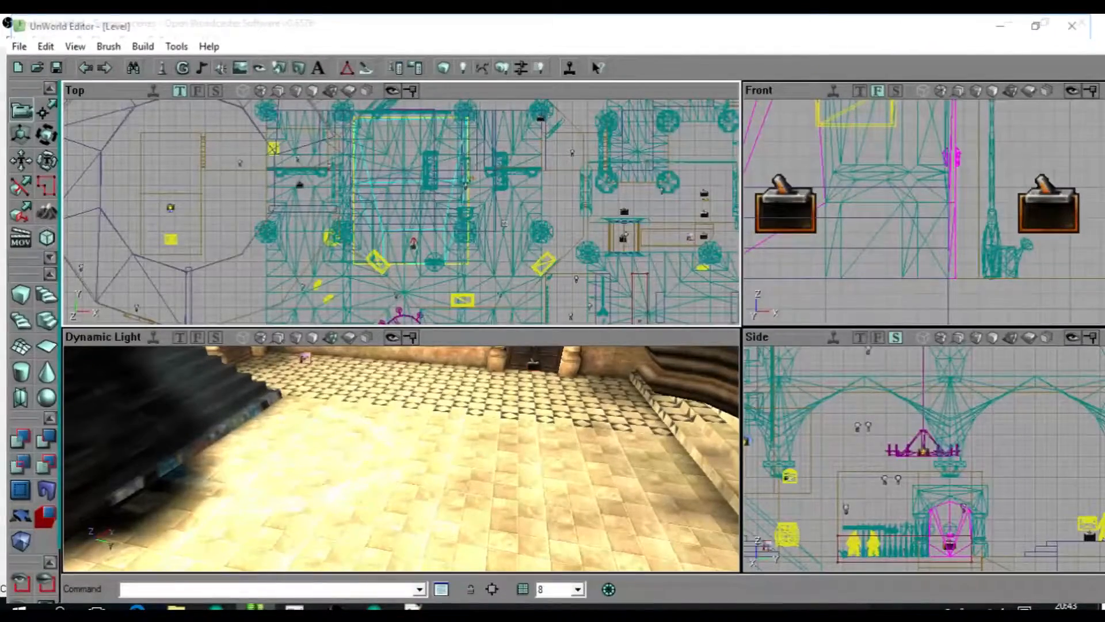
scroll(402, 212, down, 5)
scroll(402, 212, up, 8)
drag(402, 212, 403, 259)
right_click(399, 205)
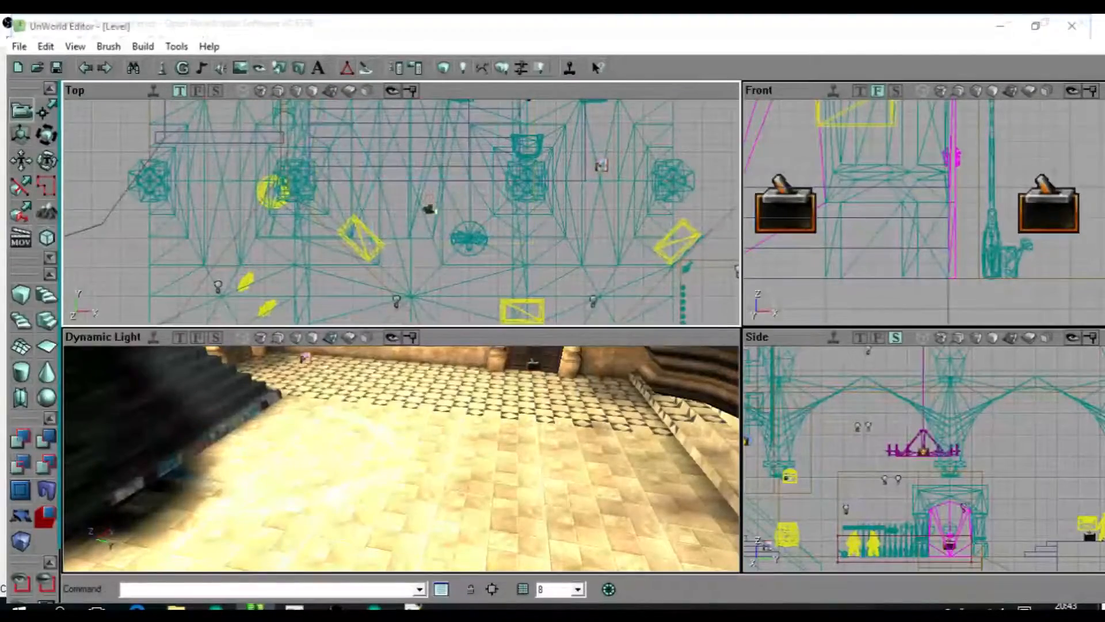
click(435, 213)
ctrl+right_drag(399, 205, 368, 206)
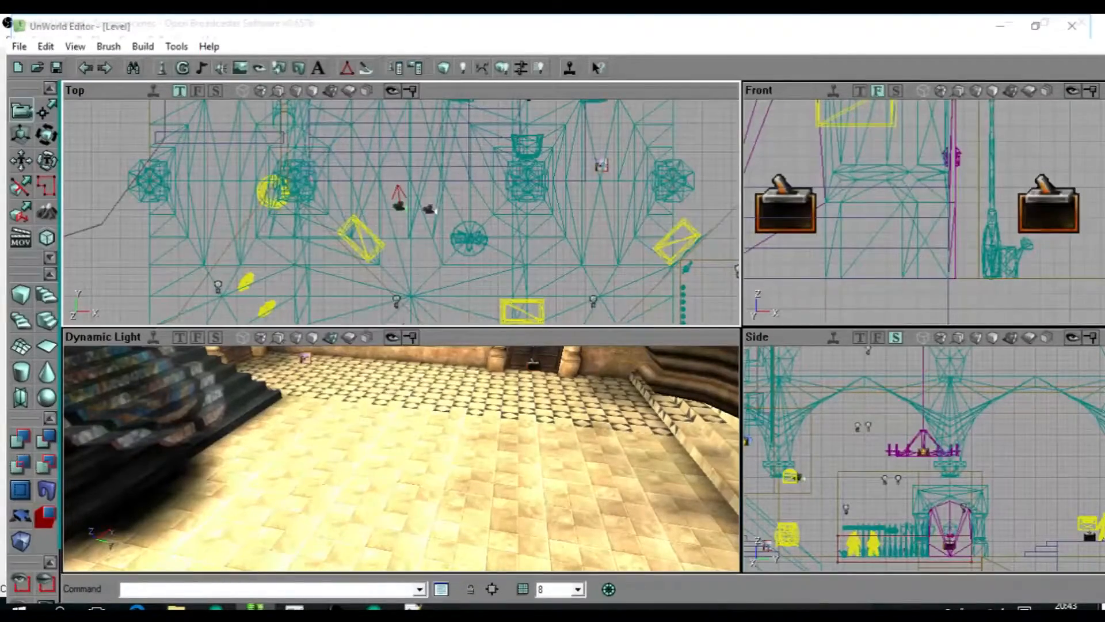
click(430, 209)
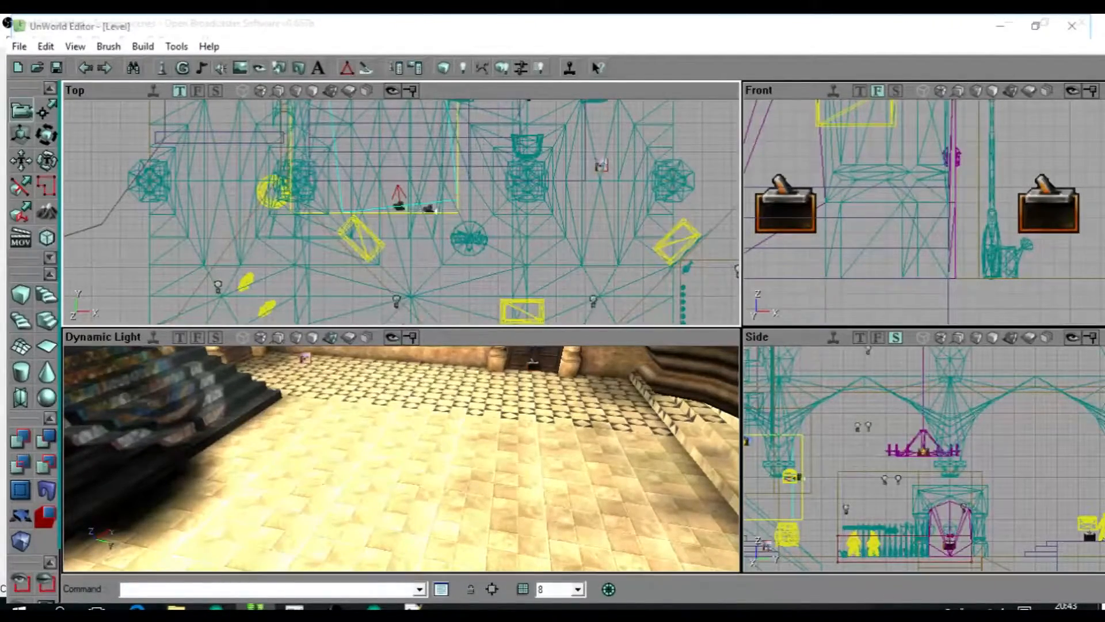
Examine the two cameras from across the hall, facing the stained-glass window.
right_drag(438, 449, 311, 417)
right_drag(402, 455, 386, 397)
drag(385, 397, 385, 449)
mouse_move(386, 449)
right_down()
mouse_move(388, 415)
mouse_move(389, 461)
mouse_move(391, 446)
right_up()
right_drag(403, 219, 351, 218)
scroll(369, 216, down, 4)
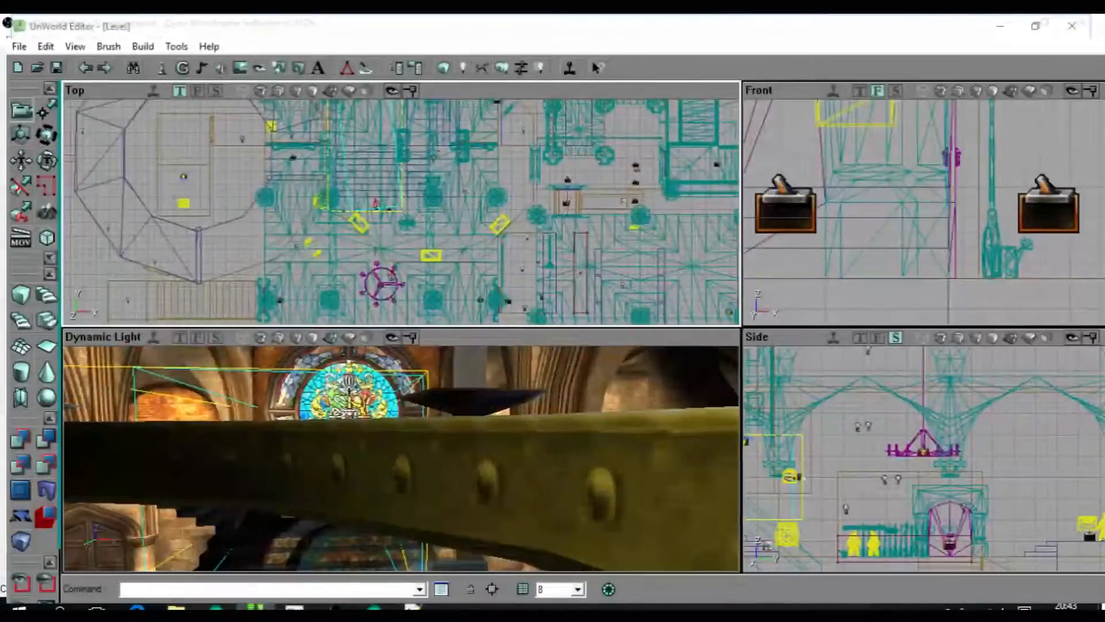
middle_click(396, 266)
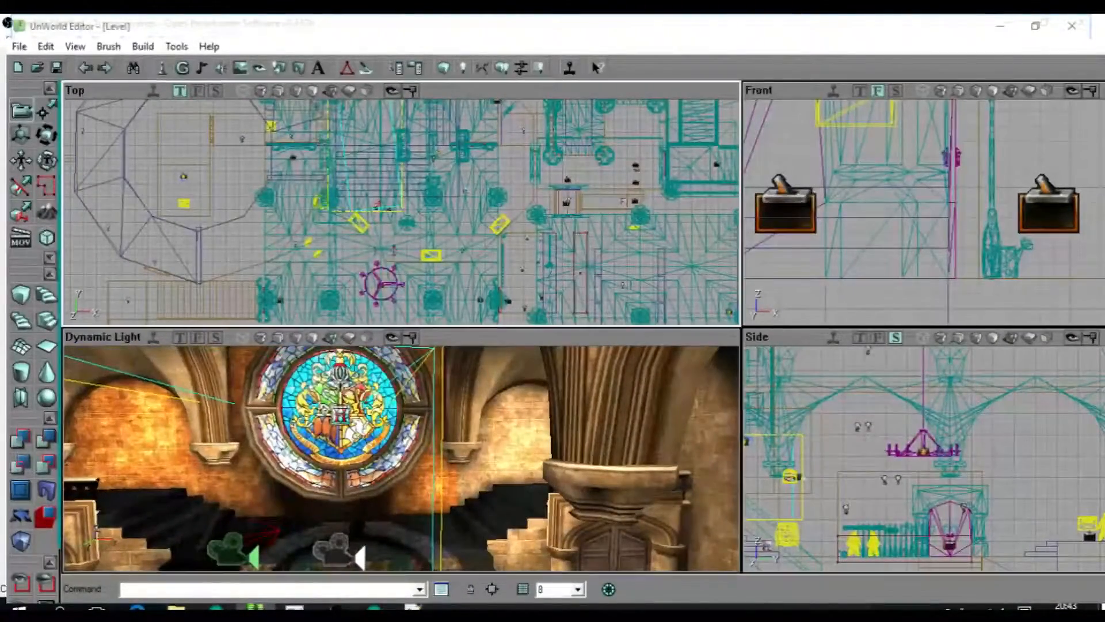
mouse_move(397, 426)
mouse_down()
mouse_move(395, 466)
mouse_move(400, 418)
mouse_up()
scroll(375, 208, up, 4)
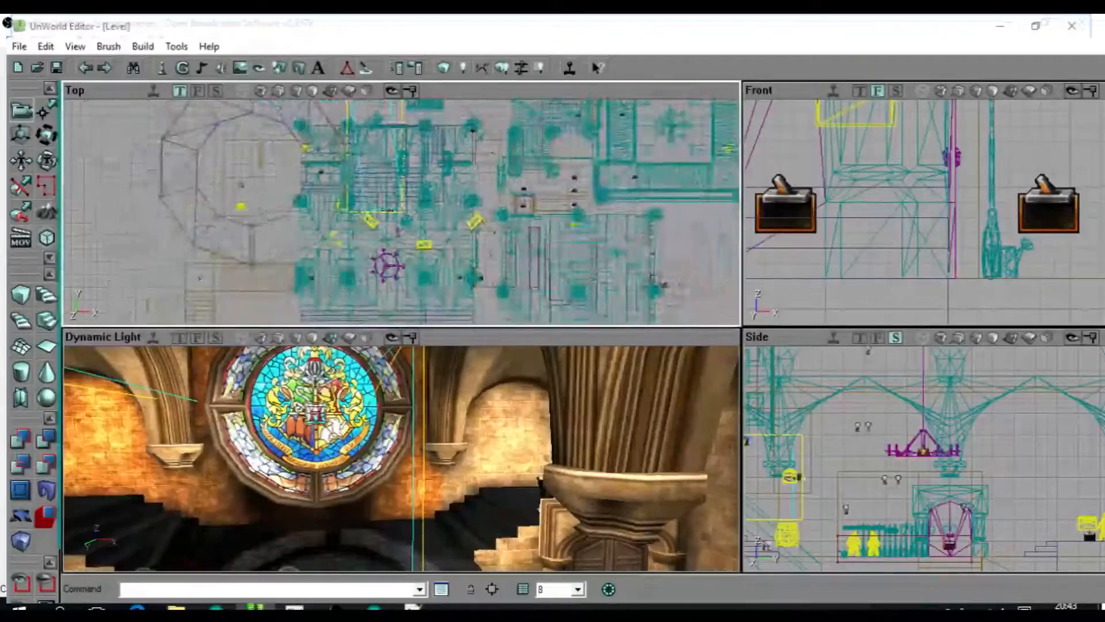
Move the new camera toward the column beside the stairs and rotate it to face across the hall.
ctrl+drag(292, 228, 282, 203)
right_drag(397, 443, 477, 460)
drag(478, 461, 440, 506)
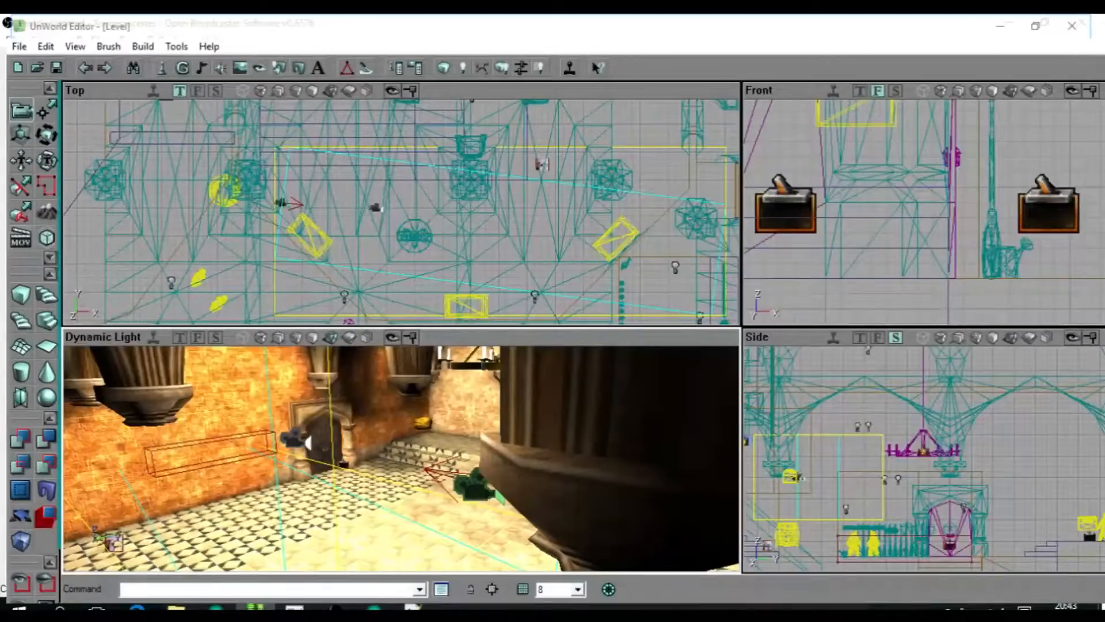
drag(401, 459, 369, 392)
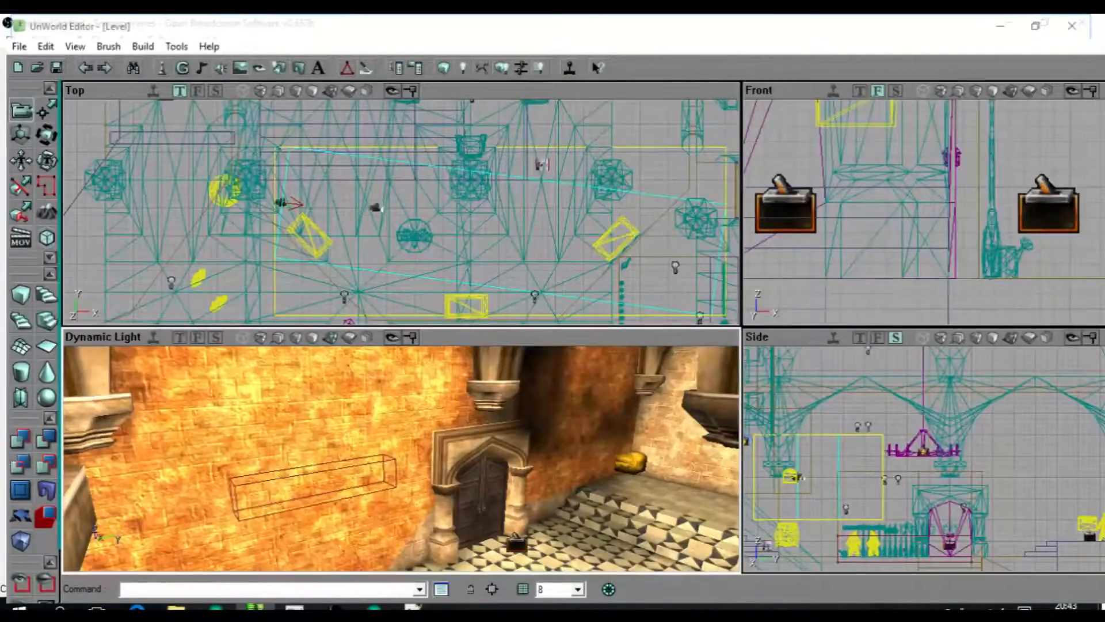
Try several projection settings on the selected camera beside the column, extending its projection volume across the hall.
drag(401, 458, 432, 485)
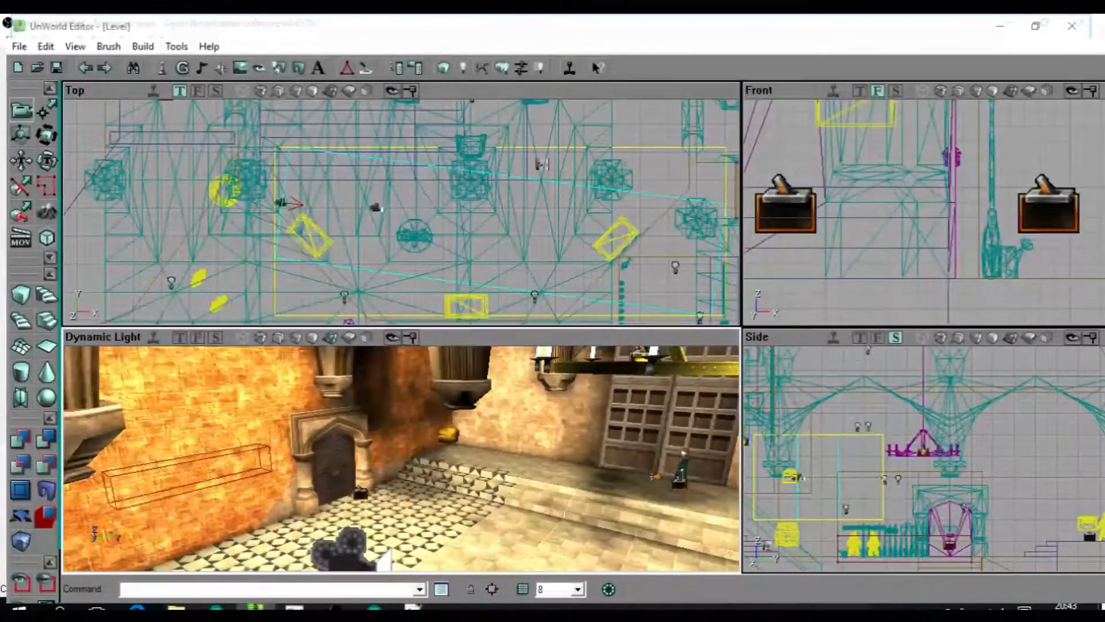
key(Return)
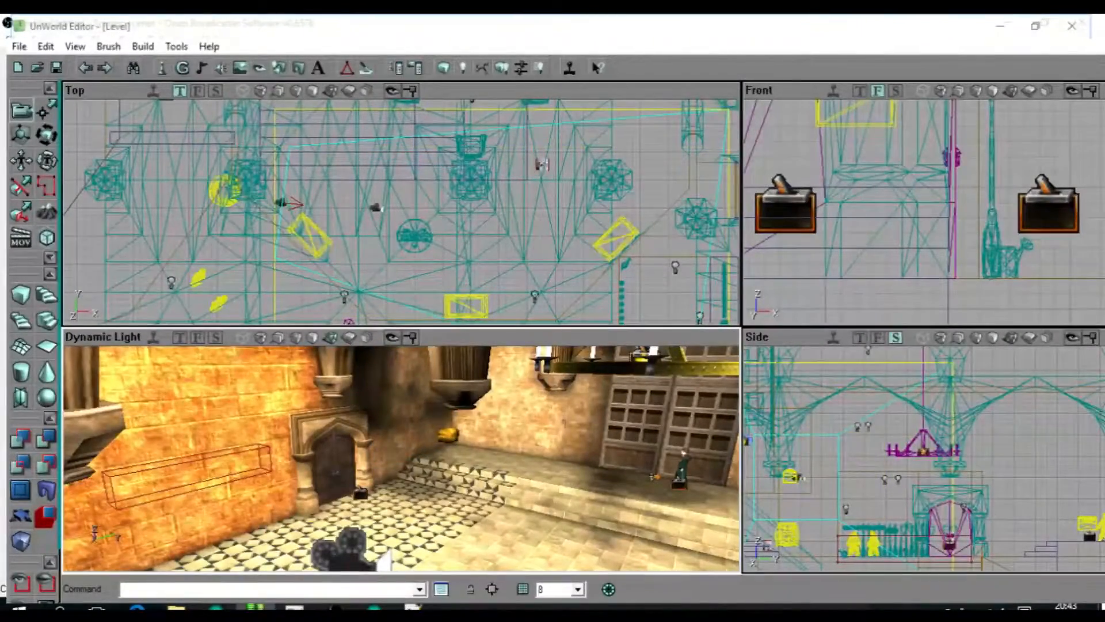
key(Return)
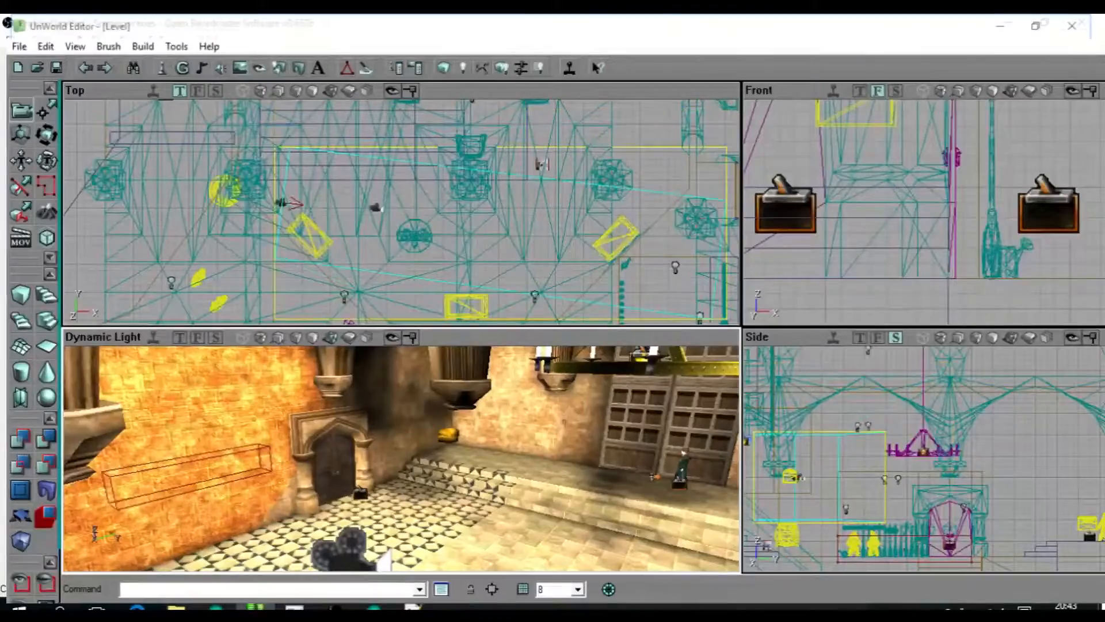
key(Return)
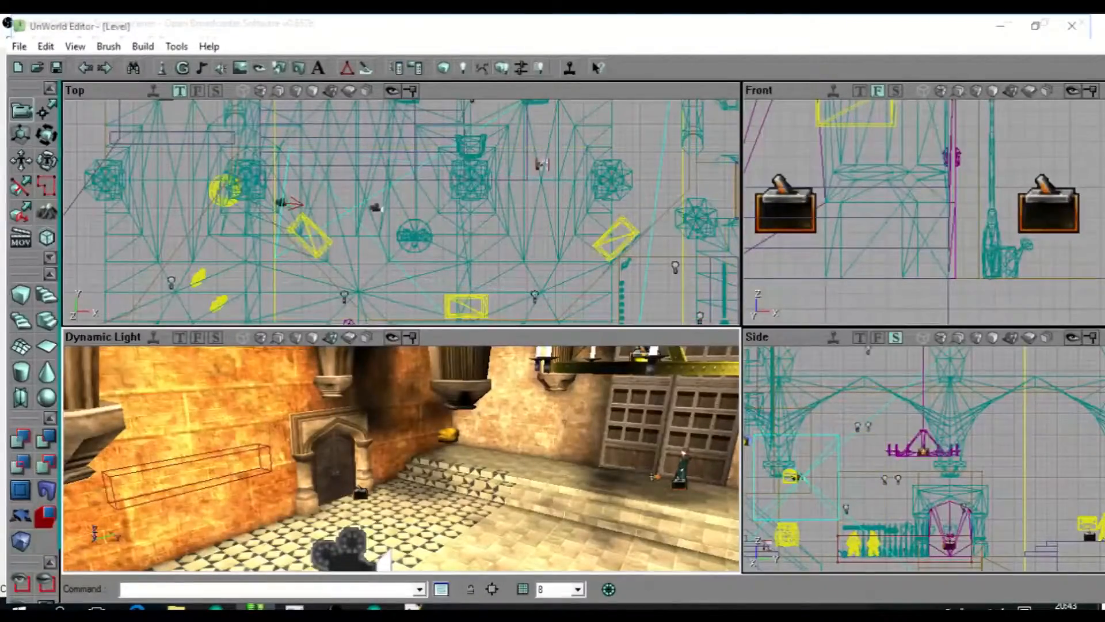
Compare the two cameras' projection volumes and try shorter and wider ranges for the camera beside the column.
drag(401, 458, 401, 498)
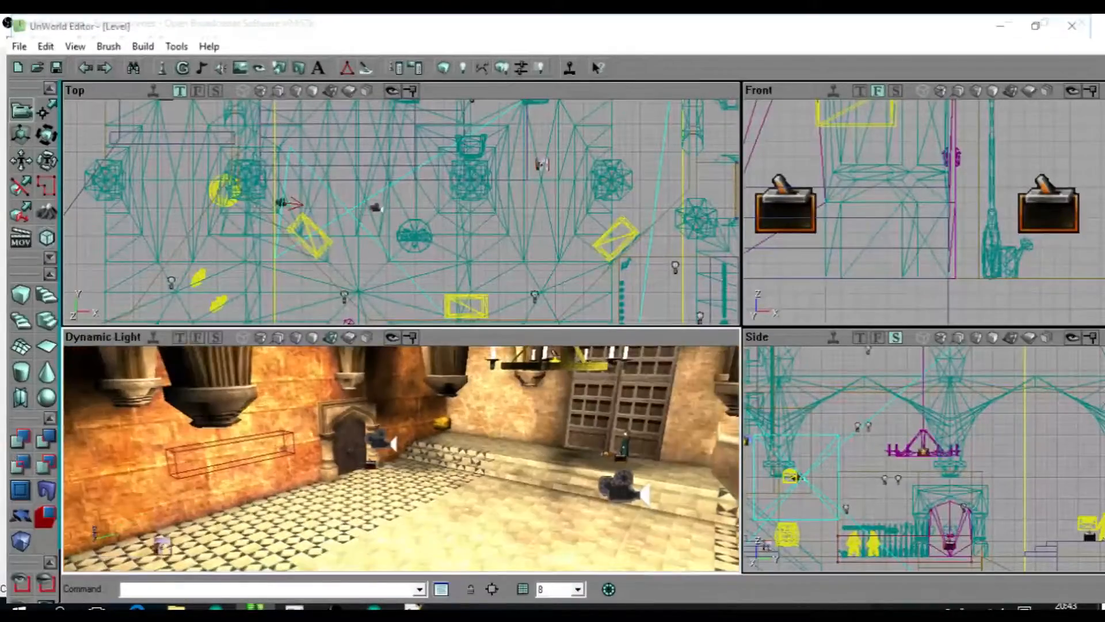
drag(401, 458, 300, 447)
right_drag(401, 458, 369, 477)
scroll(401, 212, down, 3)
drag(401, 211, 424, 215)
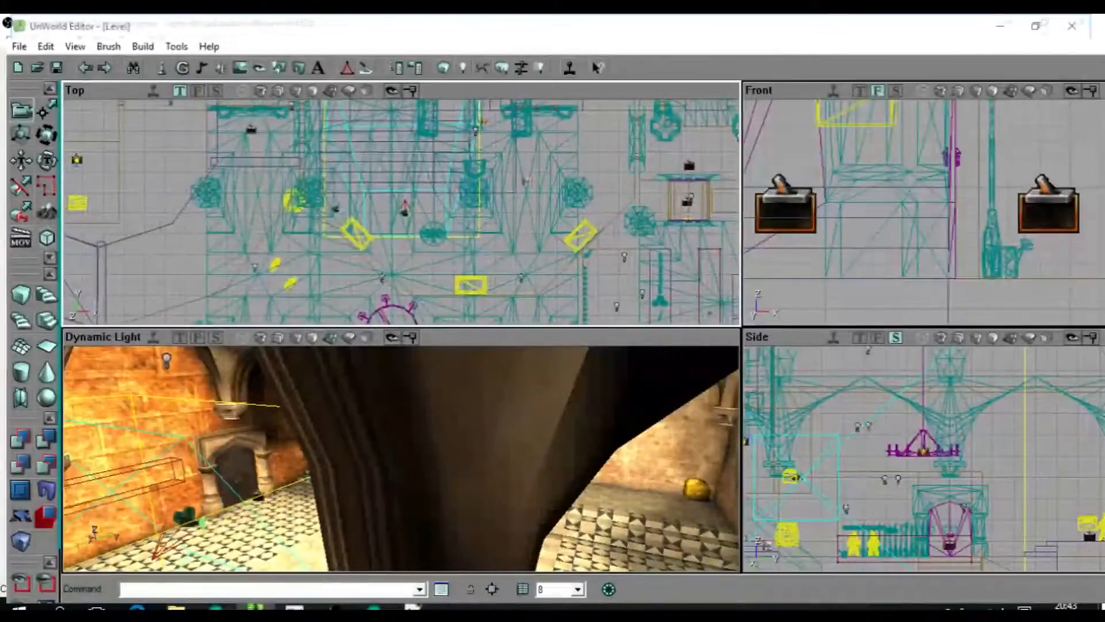
scroll(401, 212, up, 5)
scroll(402, 212, down, 6)
scroll(401, 212, down, 1)
scroll(401, 212, up, 2)
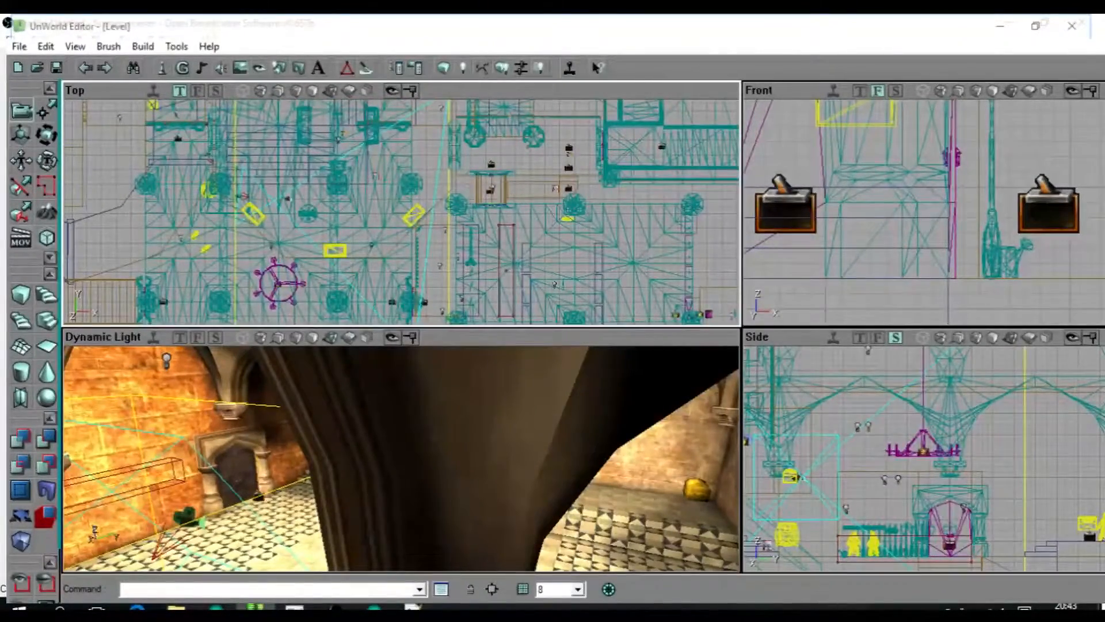
key(Return)
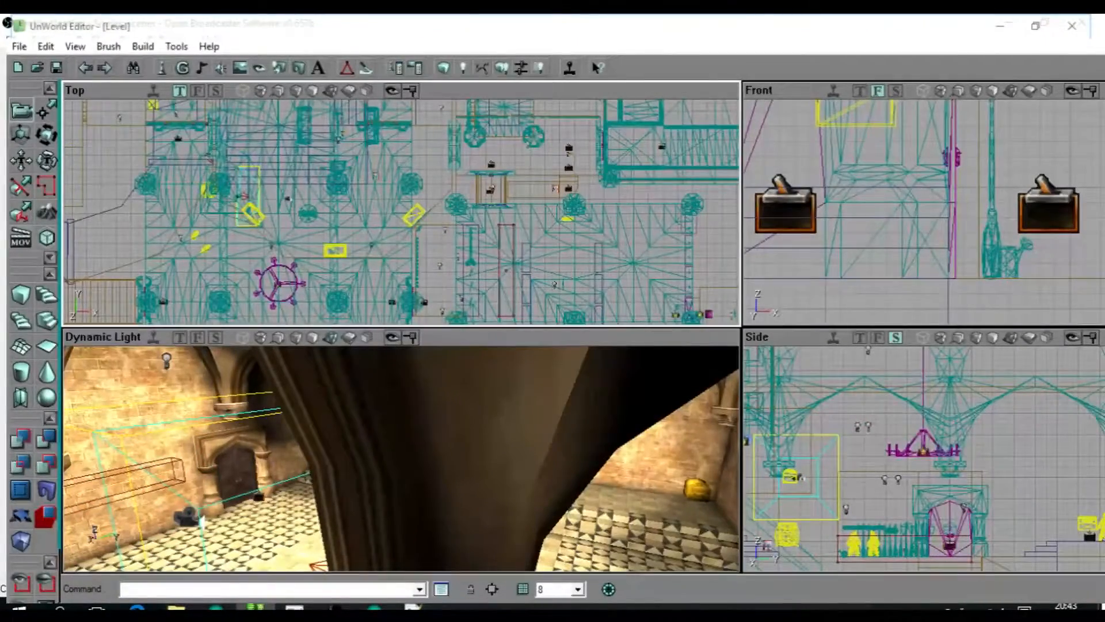
key(Return)
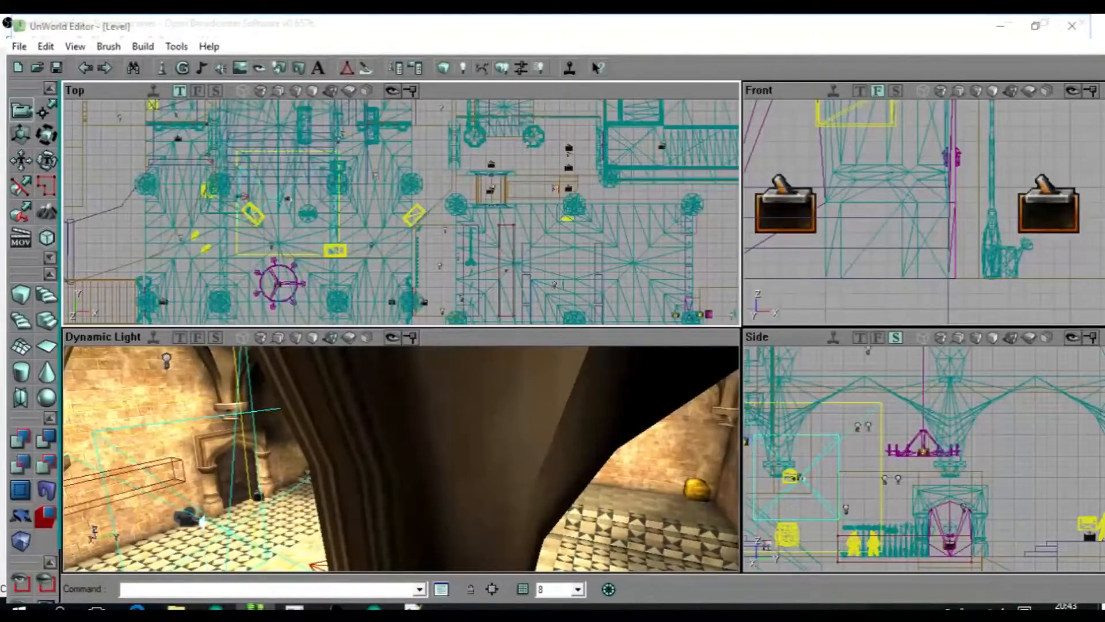
key(Return)
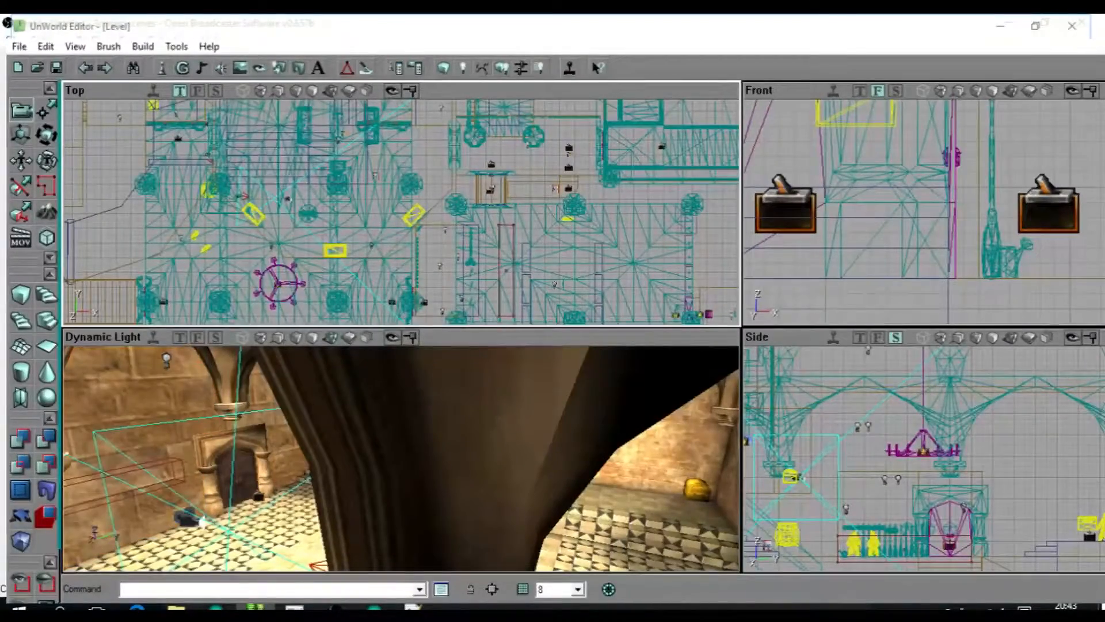
Delete the camera beside the column, keeping the other one at the foot of the staircase.
drag(402, 459, 368, 449)
drag(401, 204, 368, 172)
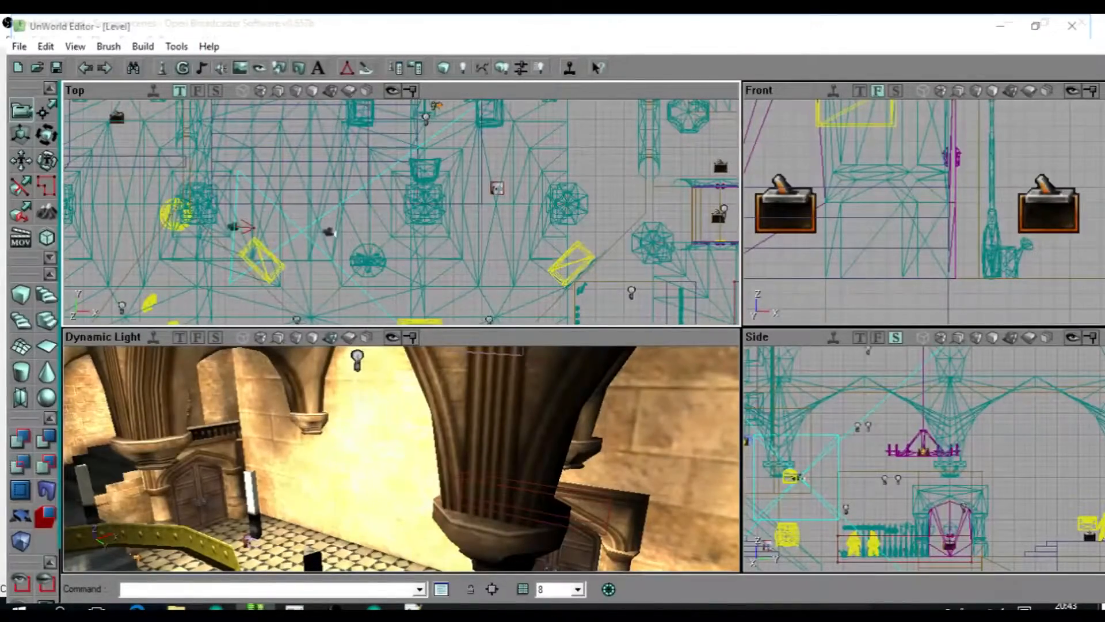
drag(345, 208, 371, 217)
key(Delete)
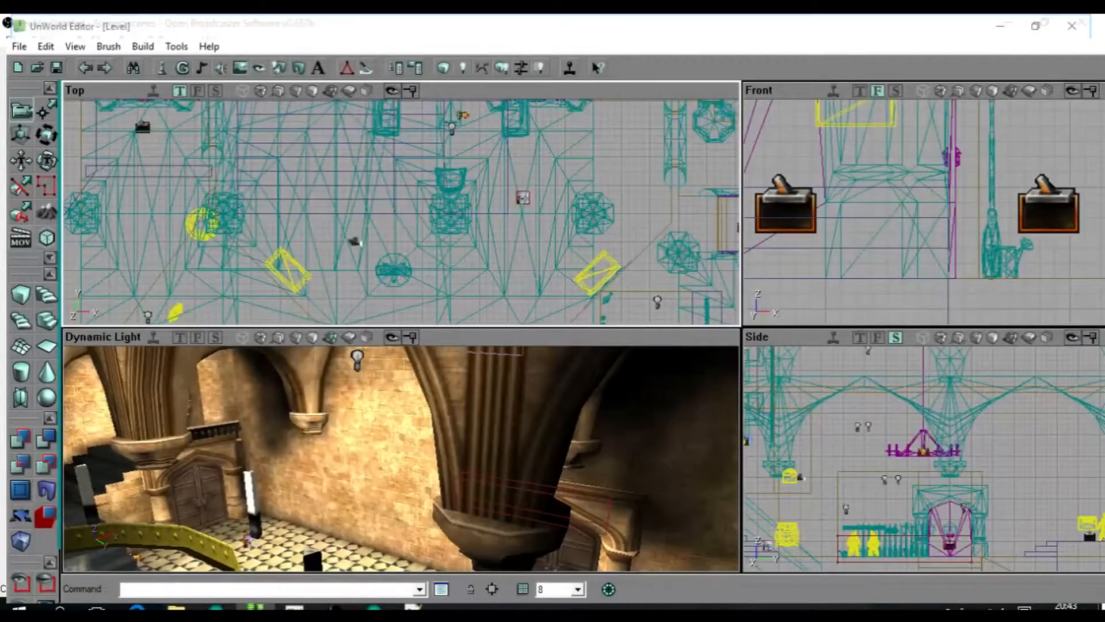
Add a trigger on the tiled floor between the checkered steps and the large wooden doors.
right_drag(401, 449, 467, 492)
drag(466, 492, 457, 438)
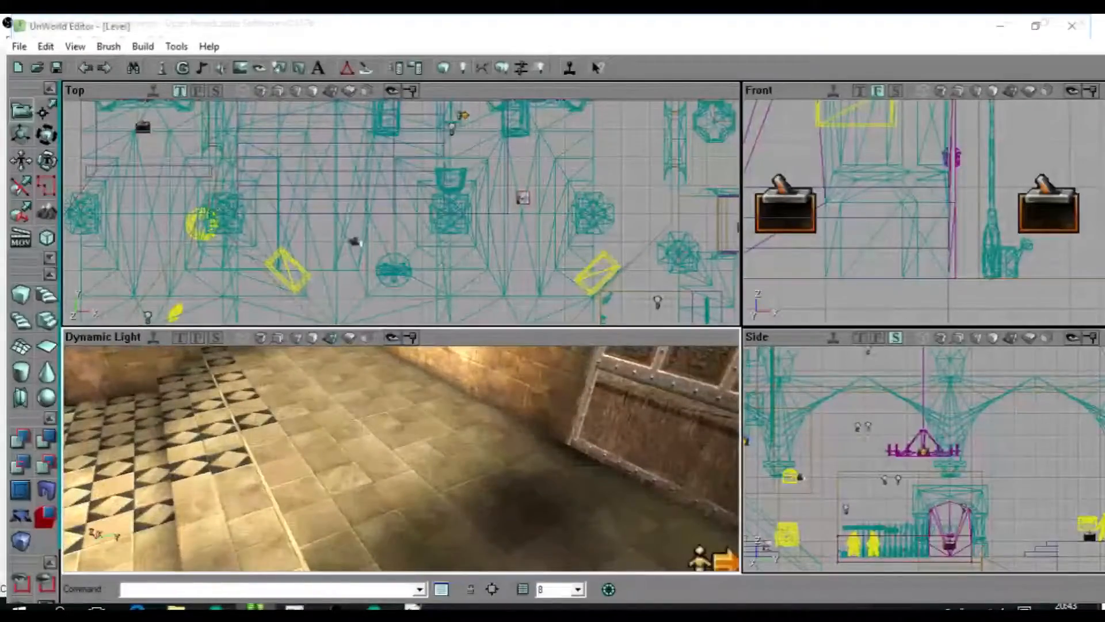
right_click(403, 423)
click(446, 449)
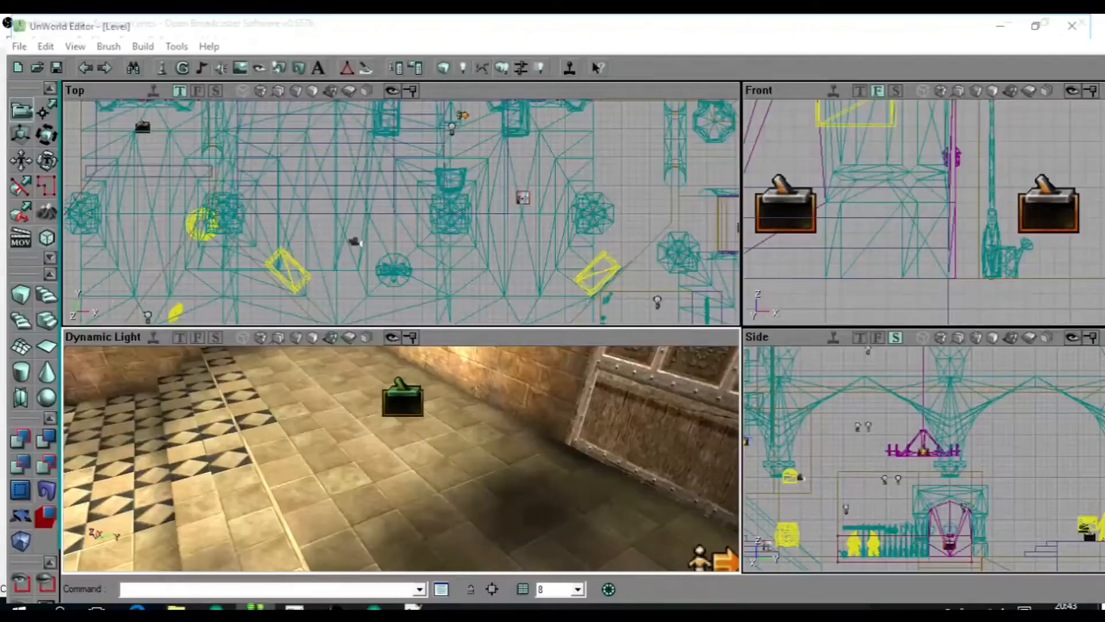
Switch to Notepad++ and go to the last dialogue entries of HpDialog.int.
key(alt+Tab)
click(258, 336)
scroll(264, 294, down, 5)
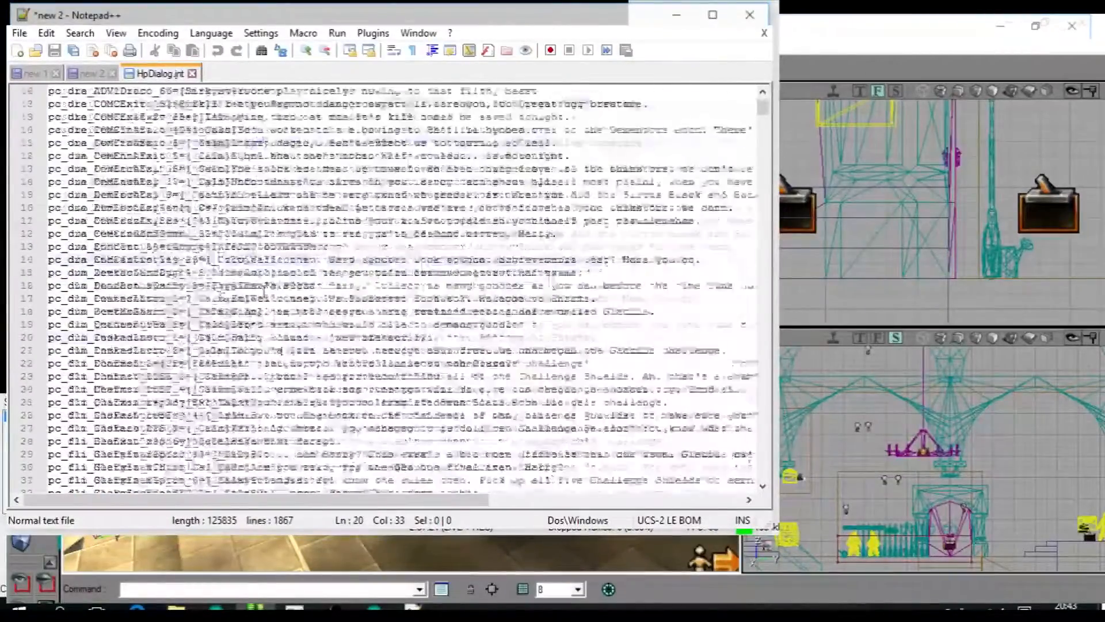
scroll(767, 153, down, 20)
drag(767, 152, 757, 518)
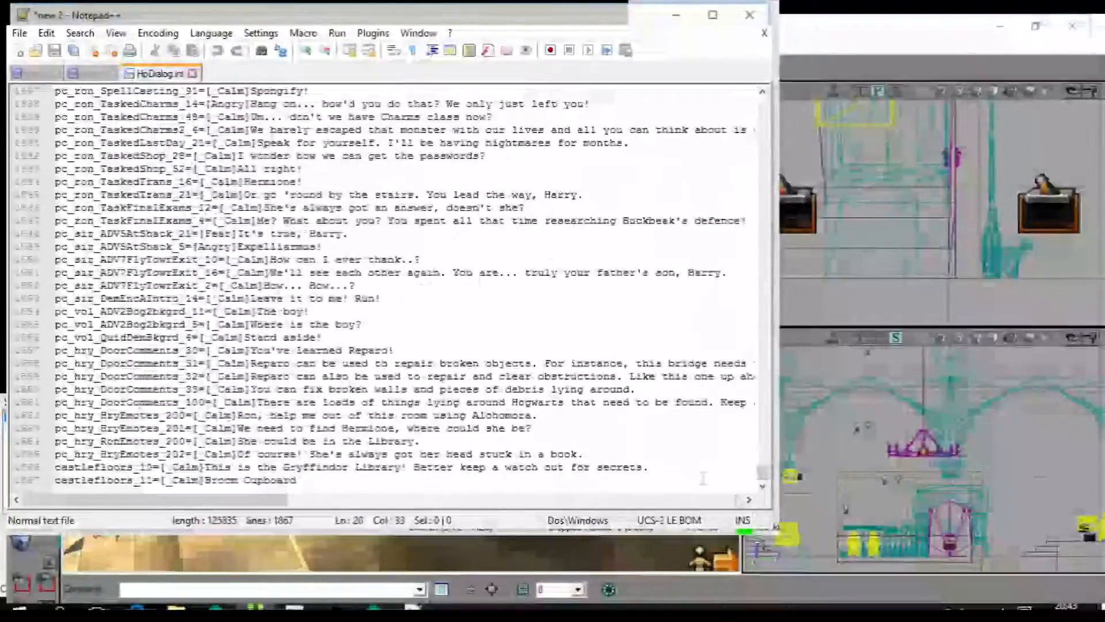
click(503, 479)
key(Return)
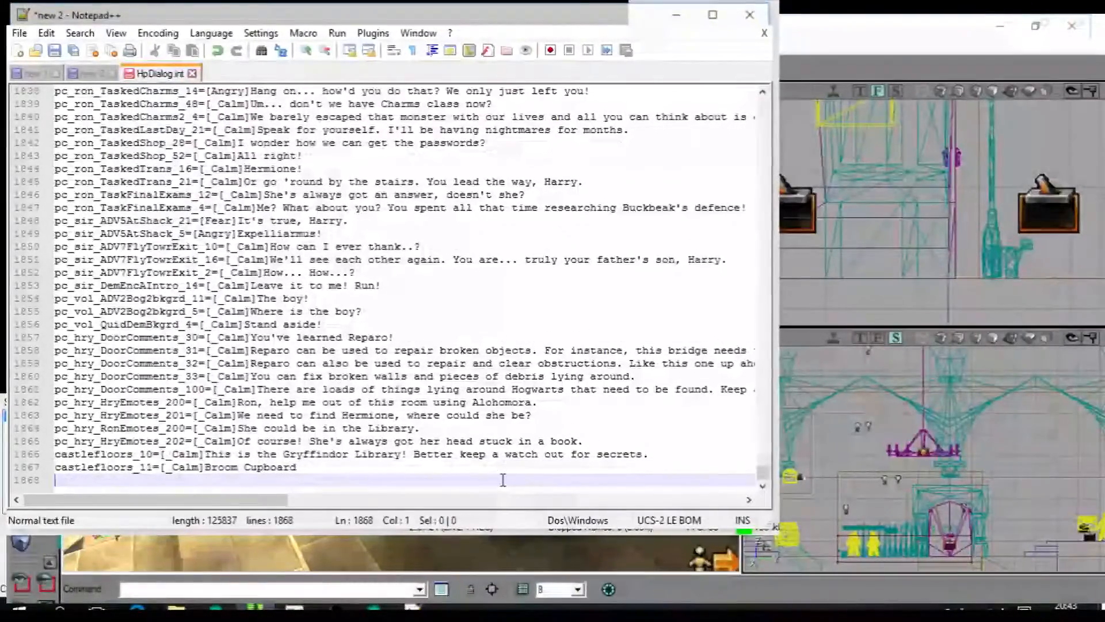
key(Return)
key(Return)
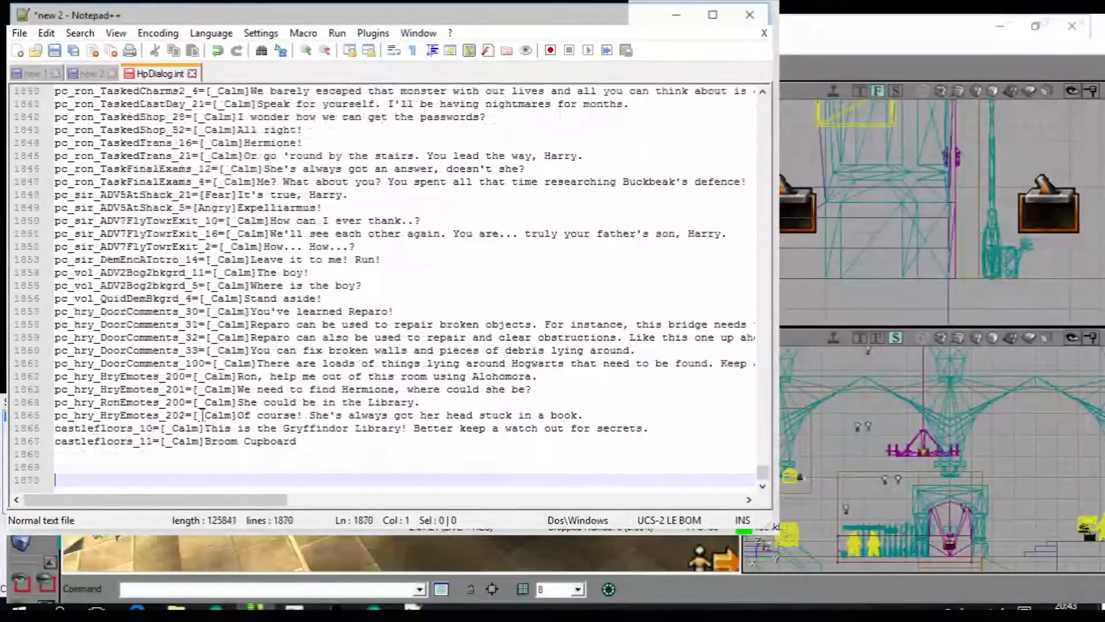
key(Return)
key(Return)
key(Return)
key(Return)
key(Return)
key(BackSpace)
key(BackSpace)
key(BackSpace)
key(BackSpace)
key(BackSpace)
key(BackSpace)
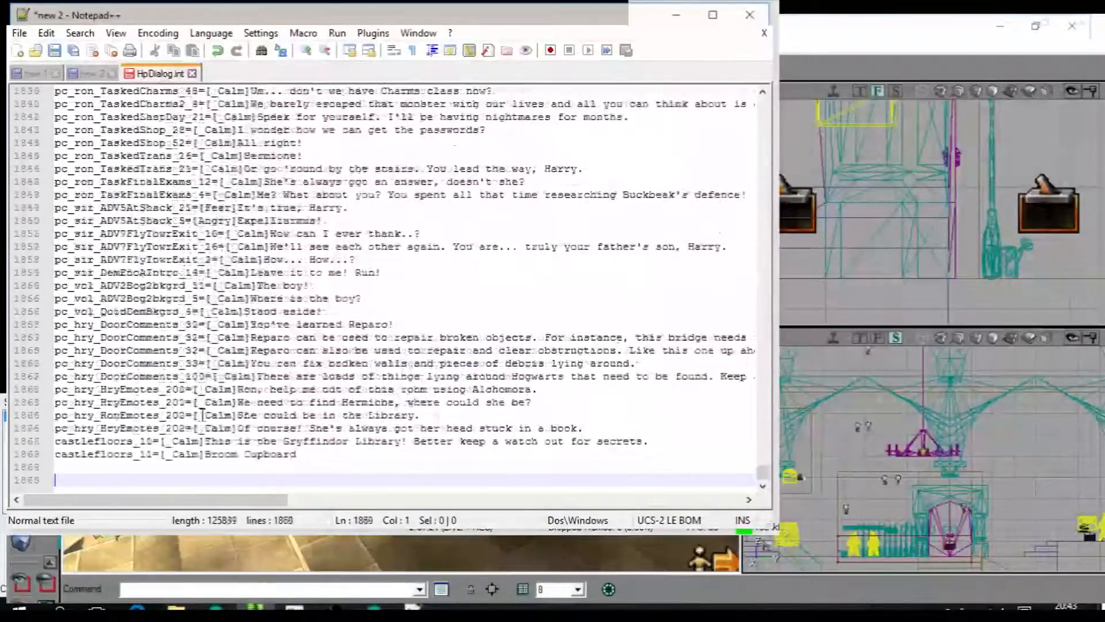
key(BackSpace)
key(BackSpace)
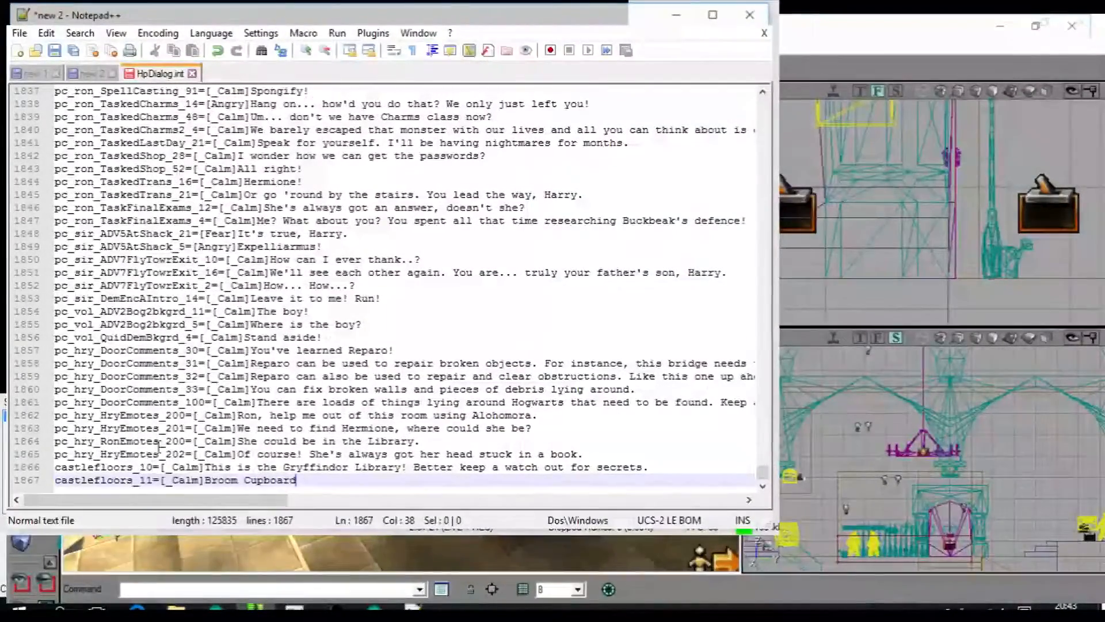
Copy the key pc_hry_HryEmotes_202 to a new line at the file's end and change it to "pc_hry_HryEmotes_203=[".
click(185, 454)
drag(185, 454, 39, 461)
key(ctrl+c)
click(348, 488)
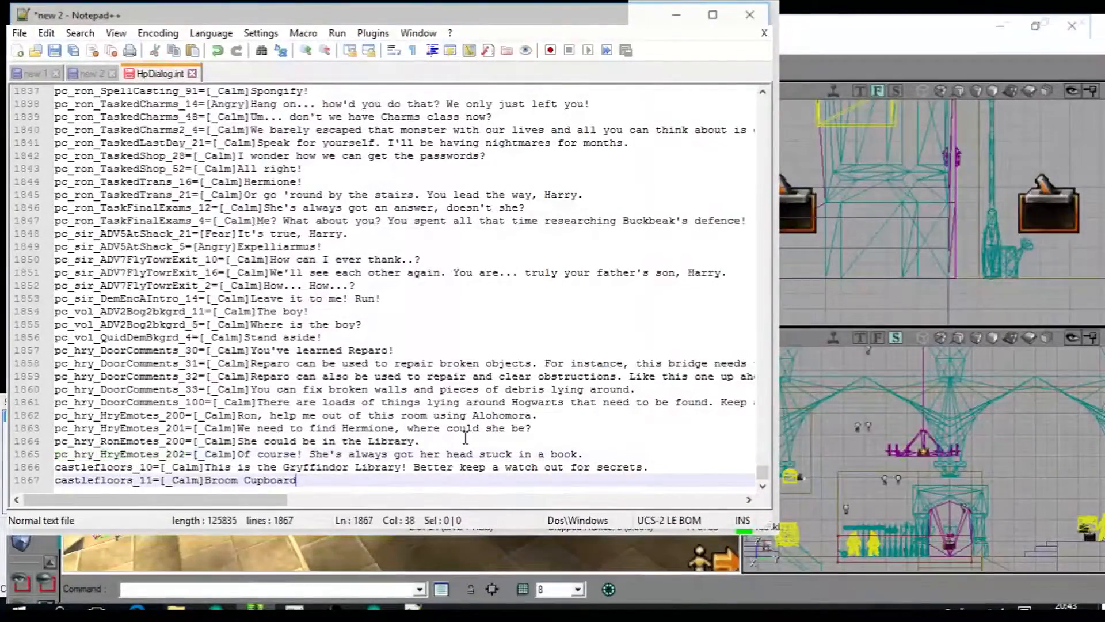
key(Return)
key(ctrl+v)
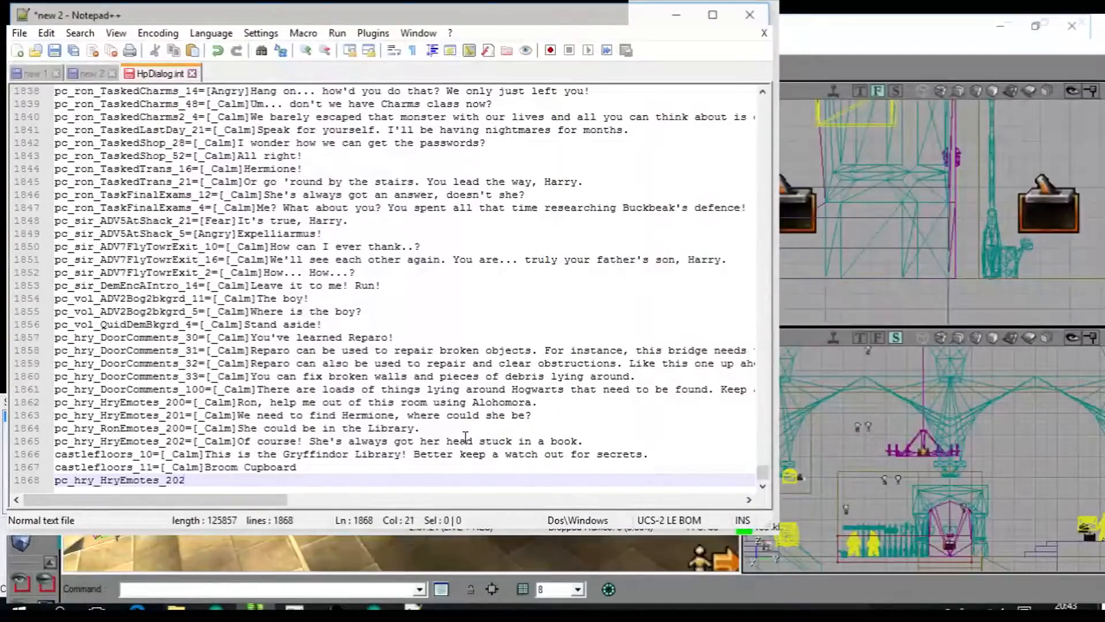
key(BackSpace)
text(3=[)
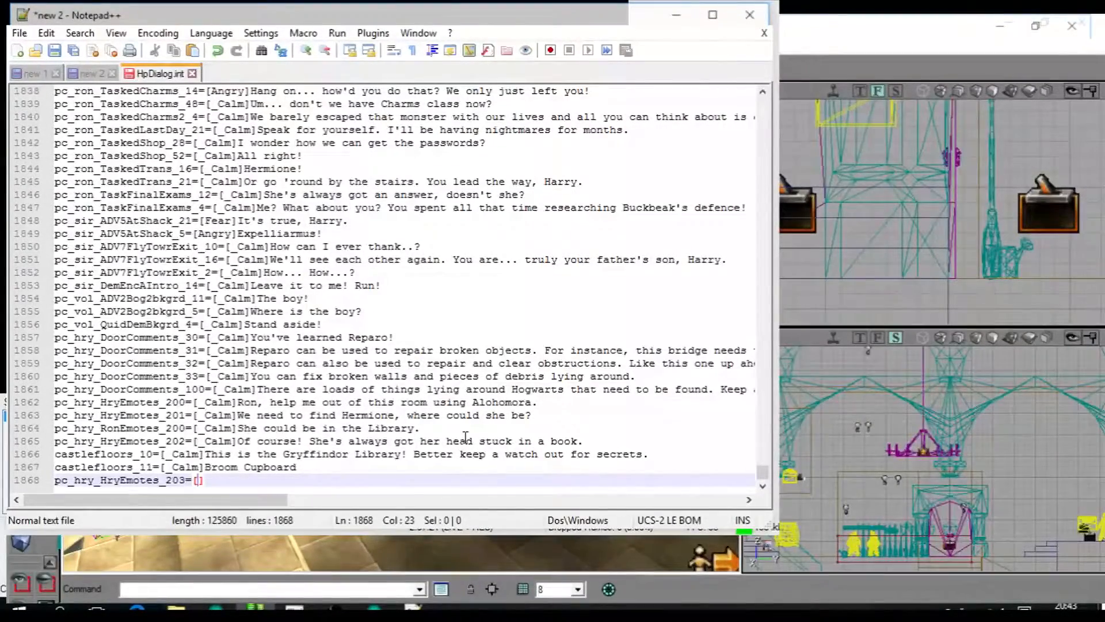
text(_Cal)
text(m])
Complete the pc_hry_HryEmotes_203 entry with the _Calm tag and the line "Wow, this place is huge!".
text(Wow, thi)
text(s place is en)
text(our)
key(BackSpace)
key(BackSpace)
key(BackSpace)
key(BackSpace)
key(BackSpace)
text(huge!)
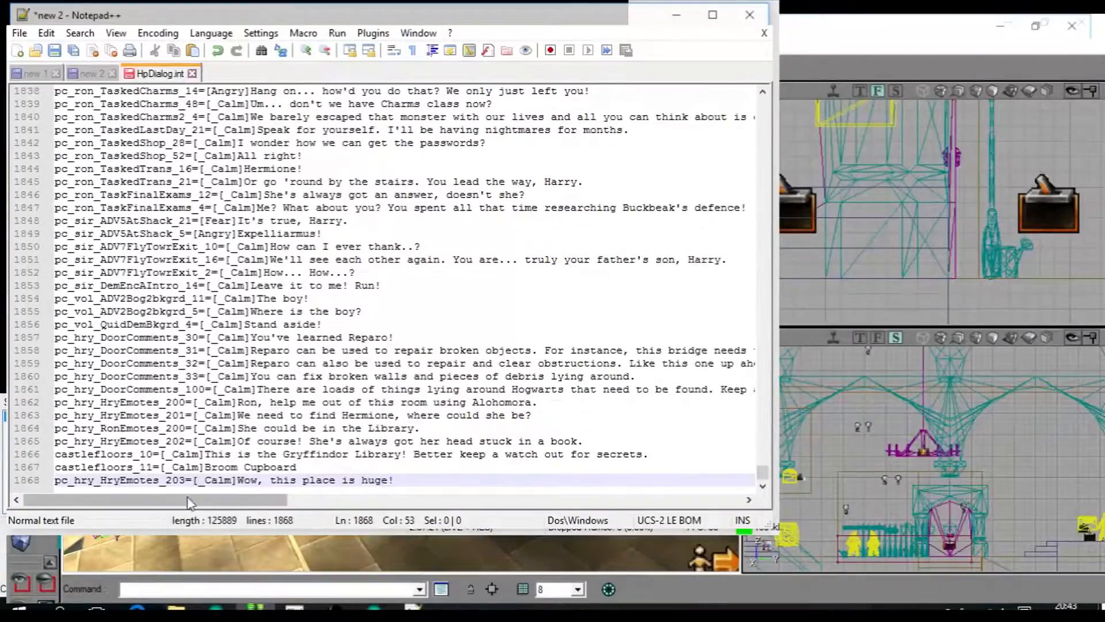
Select the new pc_hry_HryEmotes_203 key, save HpDialog.int and return to UnWorld Editor.
drag(185, 480, 4, 483)
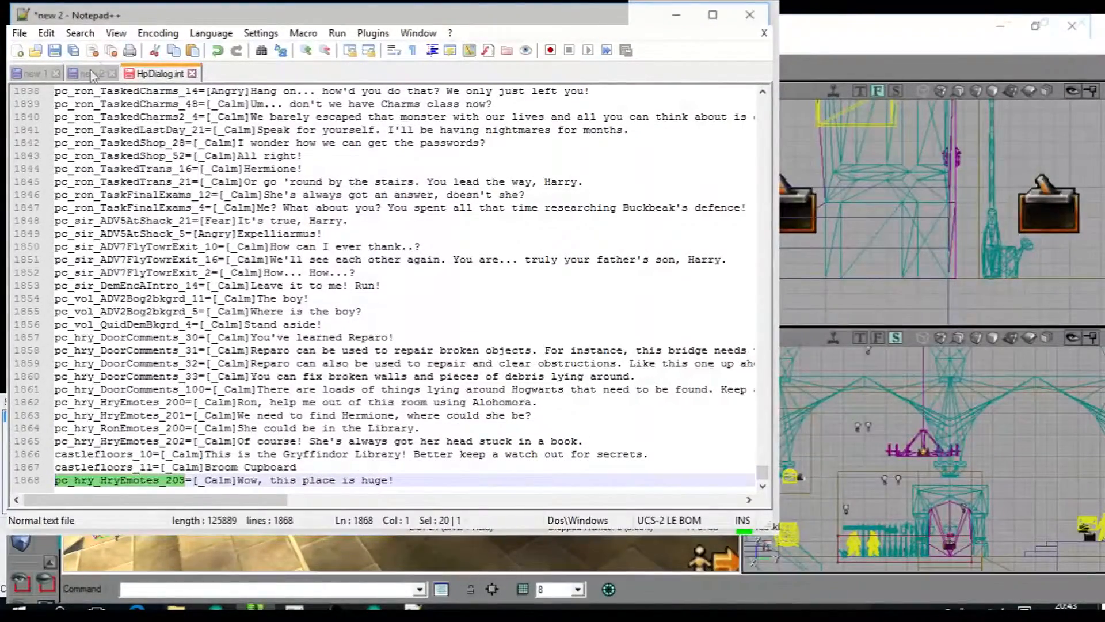
click(54, 51)
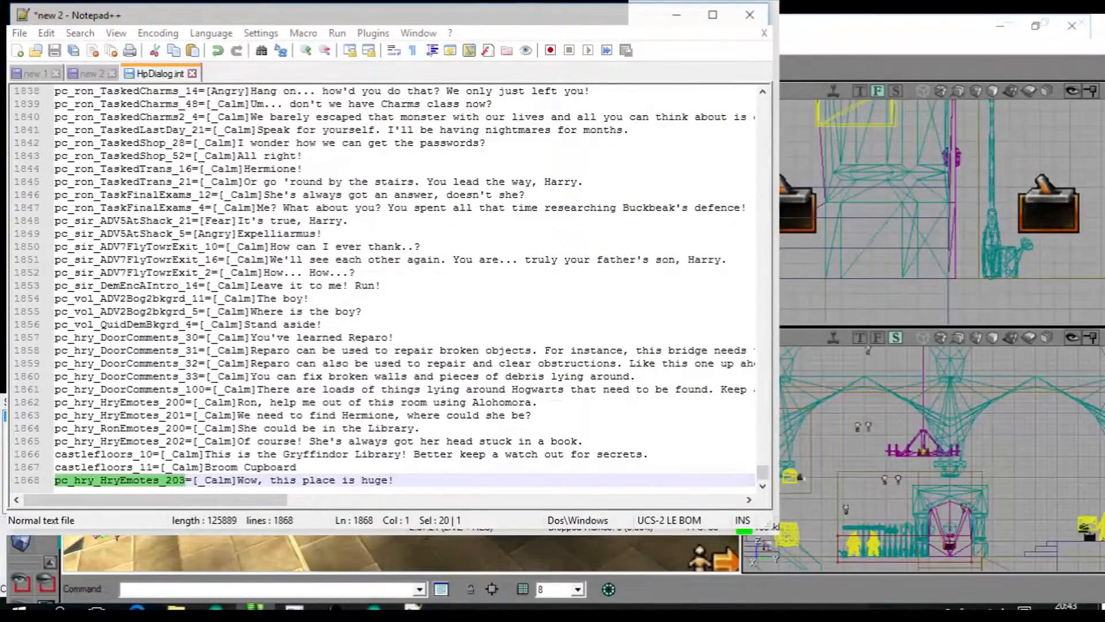
click(677, 15)
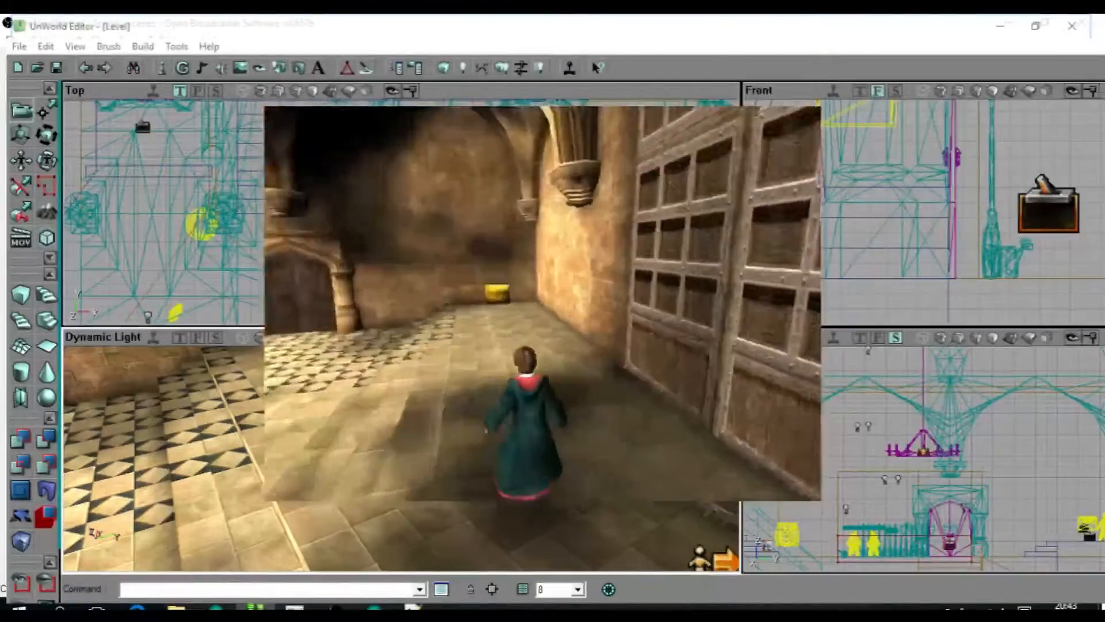
Test the level in game by walking the character around the hall and up the steps to the yellow chest.
key(a)
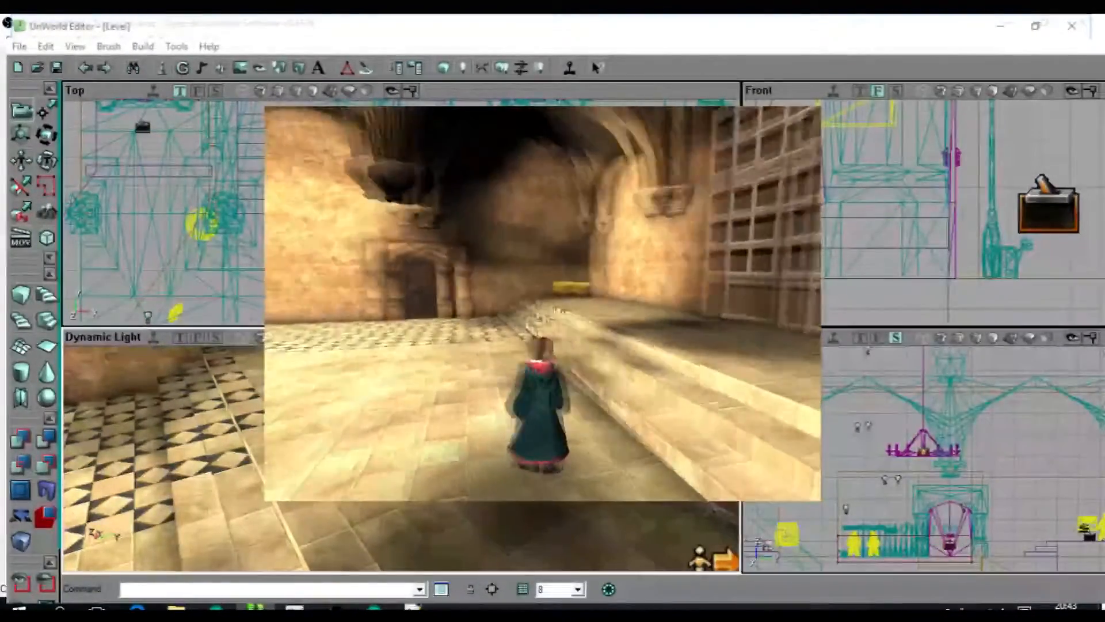
key(d)
key(w)
key(s)
key(a)
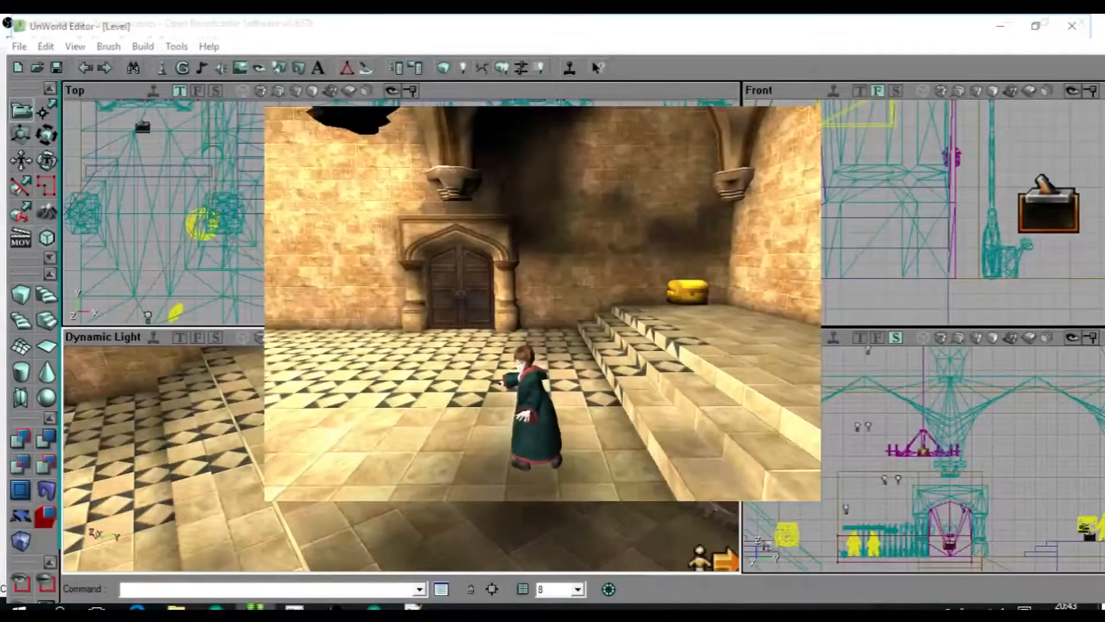
key(w)
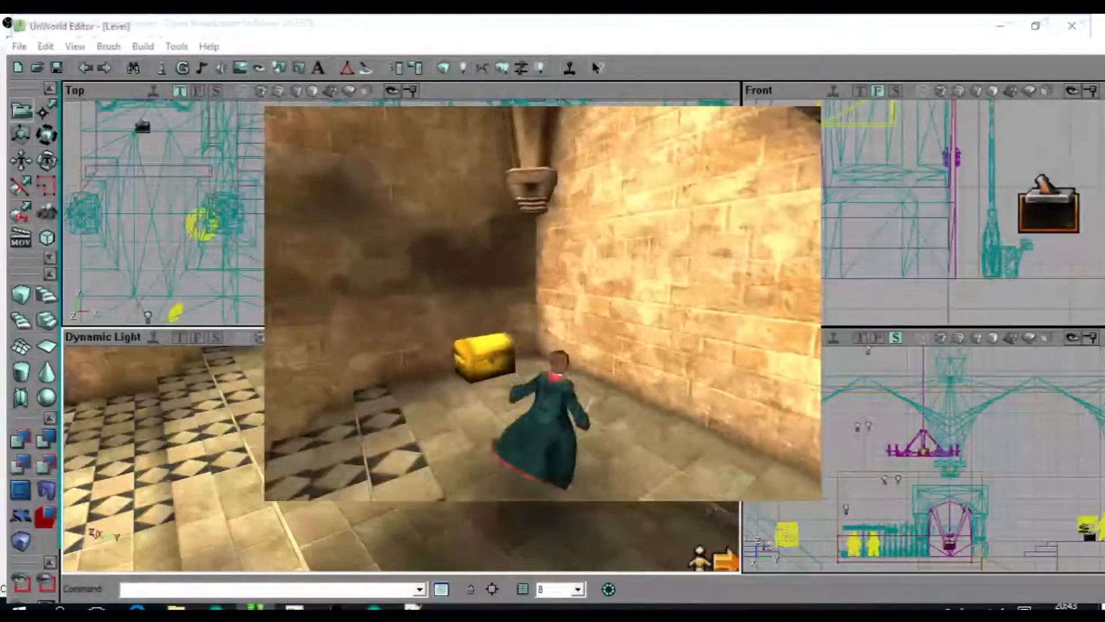
key(s)
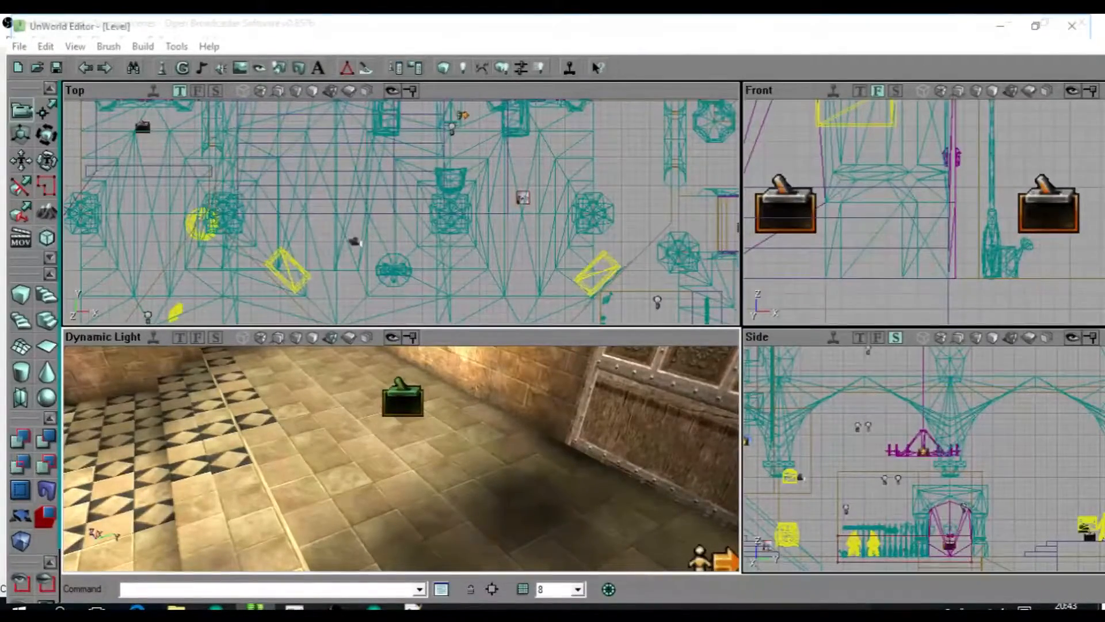
Delete the selected trigger on the floor near the large wooden doors.
drag(230, 507, 267, 518)
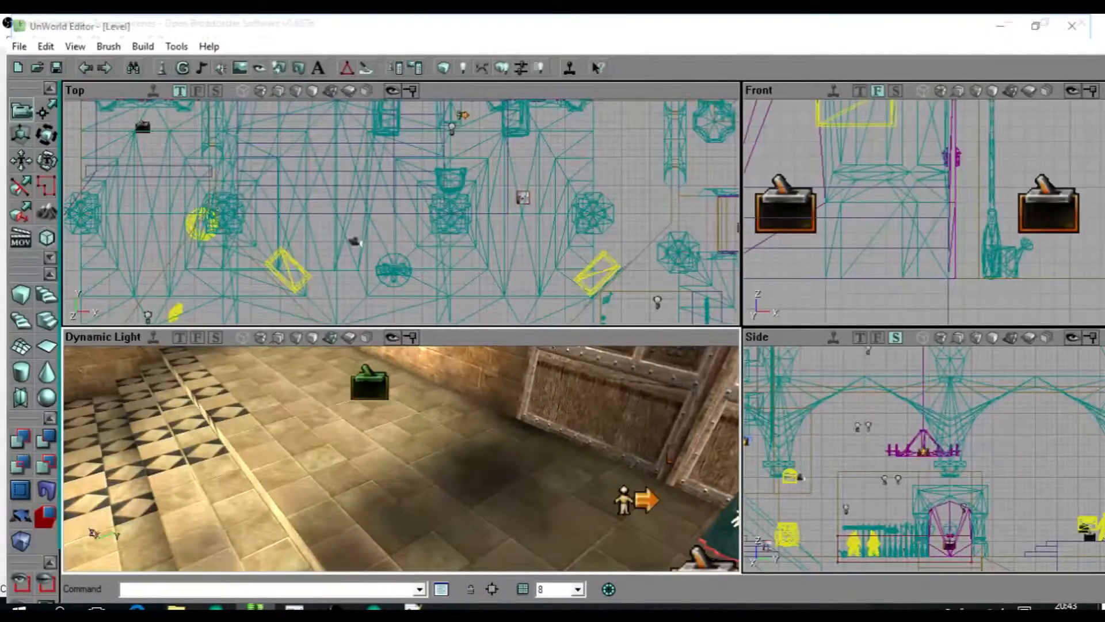
drag(401, 459, 380, 420)
key(Delete)
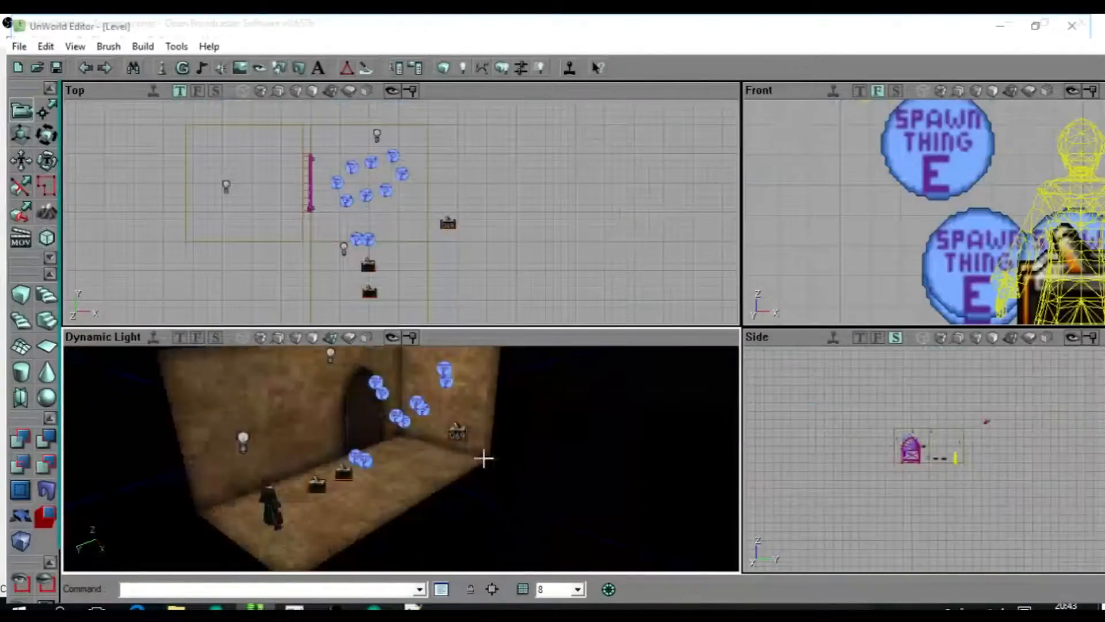
Return to the room level with the Spawn Thing actors and examine its door in the open position.
drag(484, 456, 553, 435)
click(401, 212)
scroll(401, 213, up, 3)
drag(469, 221, 557, 286)
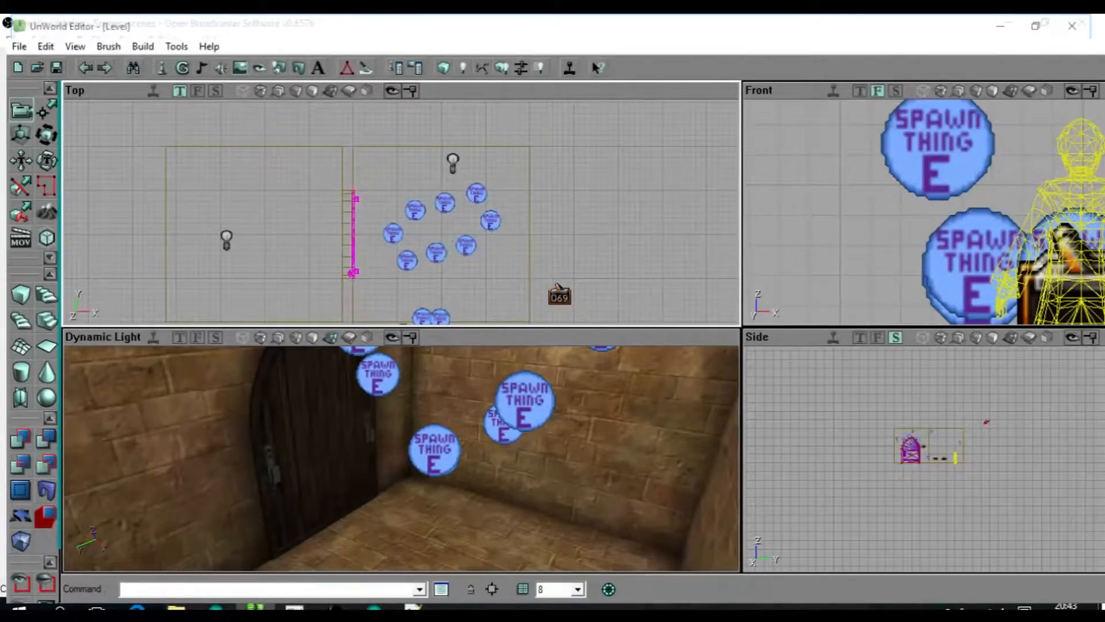
drag(401, 212, 412, 242)
scroll(413, 242, up, 1)
scroll(412, 243, up, 2)
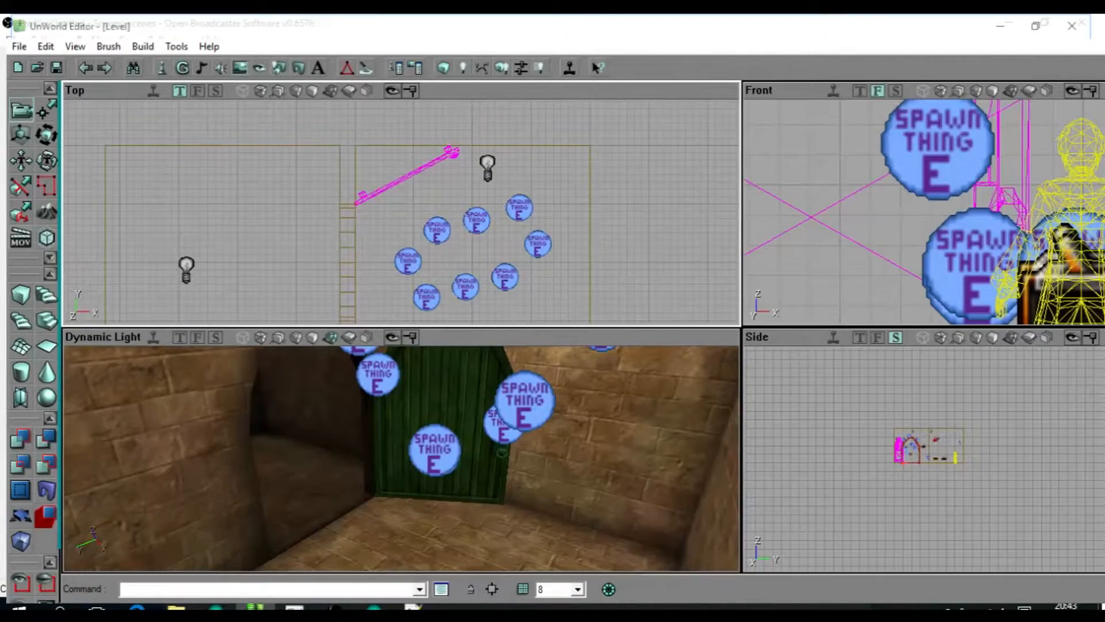
Try swinging the green door about its hinge to several angles between closed and wide open.
scroll(412, 243, up, 2)
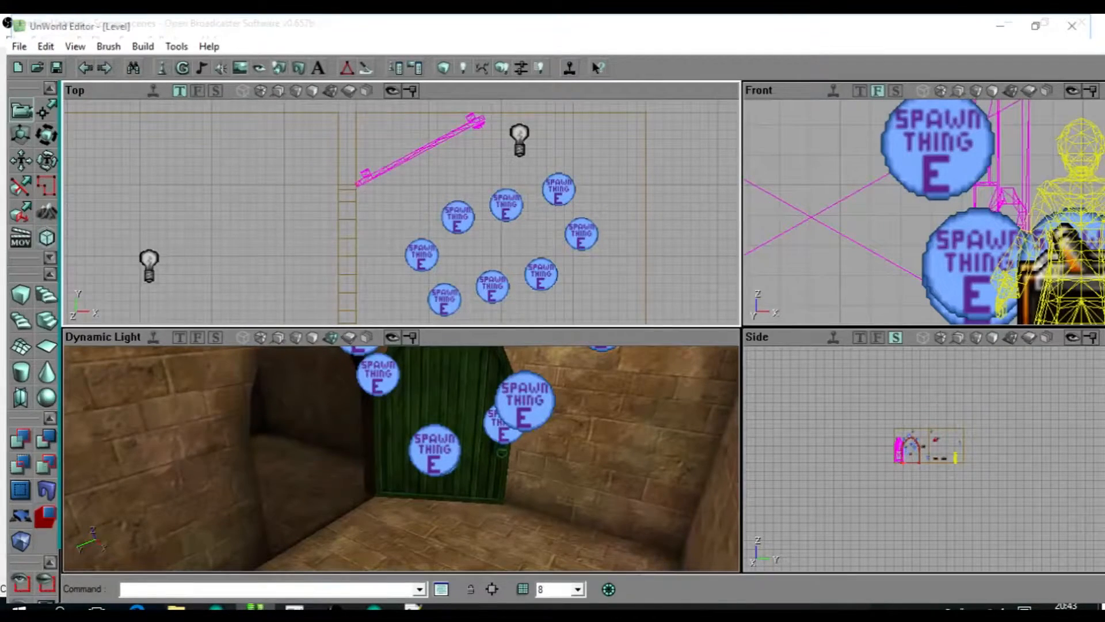
ctrl+right_drag(412, 242, 453, 243)
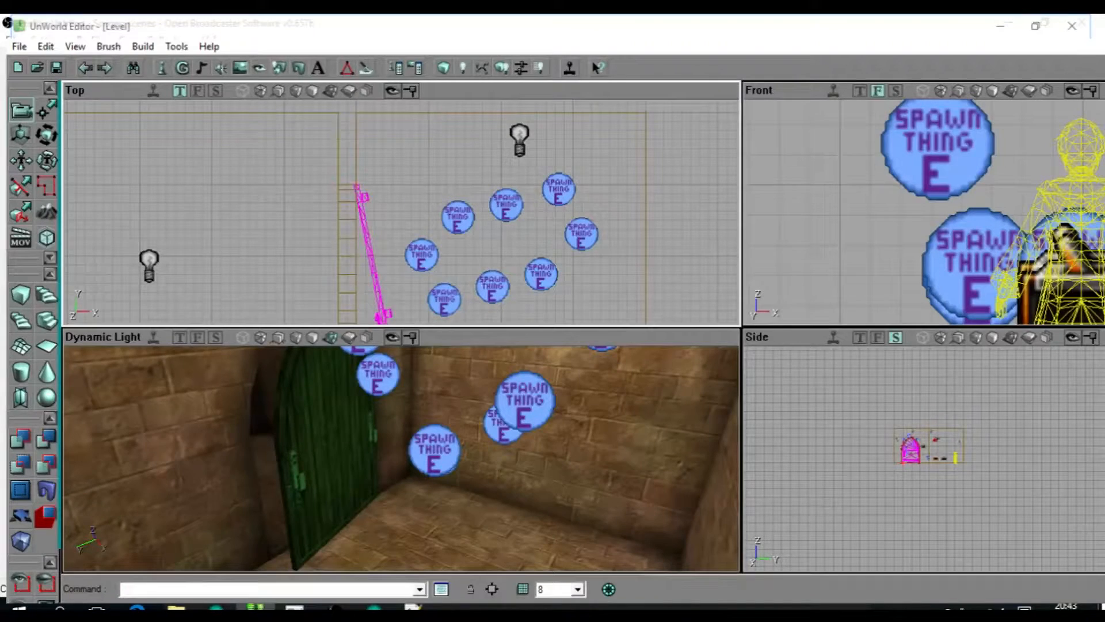
ctrl+right_drag(453, 242, 447, 243)
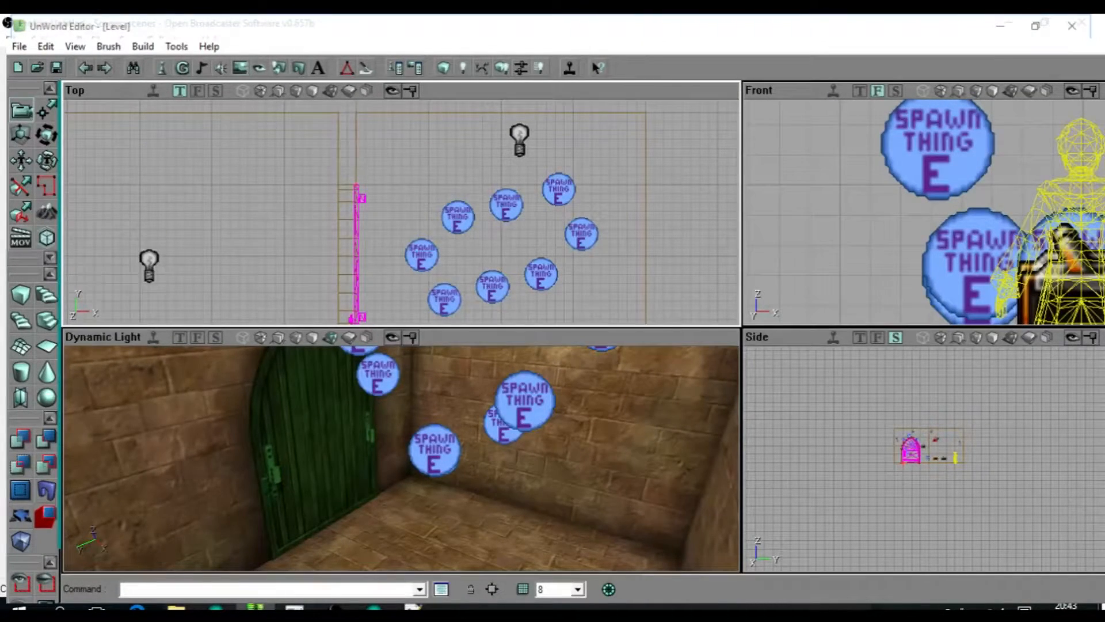
mouse_move(447, 242)
ctrl+right_down()
mouse_move(412, 242)
mouse_move(443, 243)
ctrl+right_up()
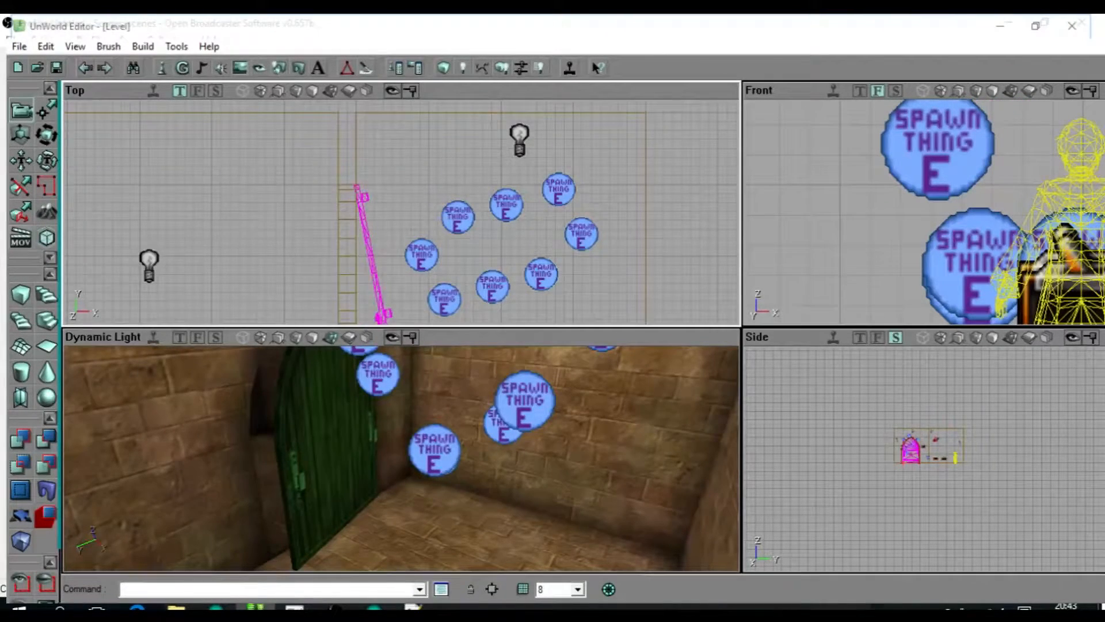
ctrl+right_drag(437, 242, 409, 247)
ctrl+right_drag(410, 247, 413, 248)
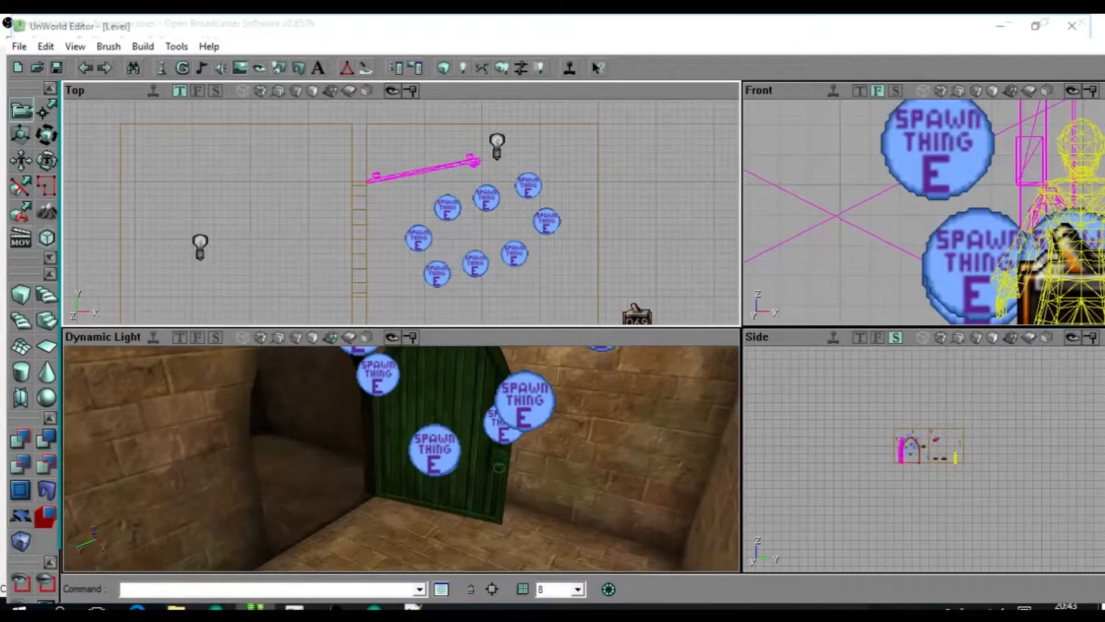
Undo the last door rotations and swing the door open to a right angle with the doorway wall.
key(ctrl+z)
ctrl+right_drag(413, 247, 402, 247)
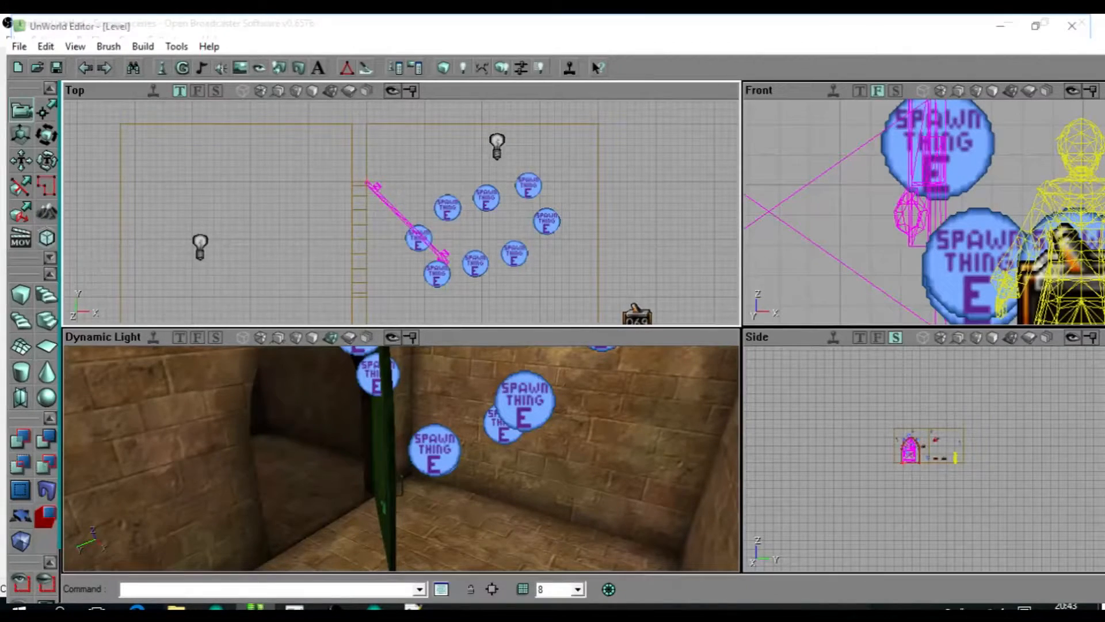
key(ctrl+z)
ctrl+right_drag(403, 248, 381, 248)
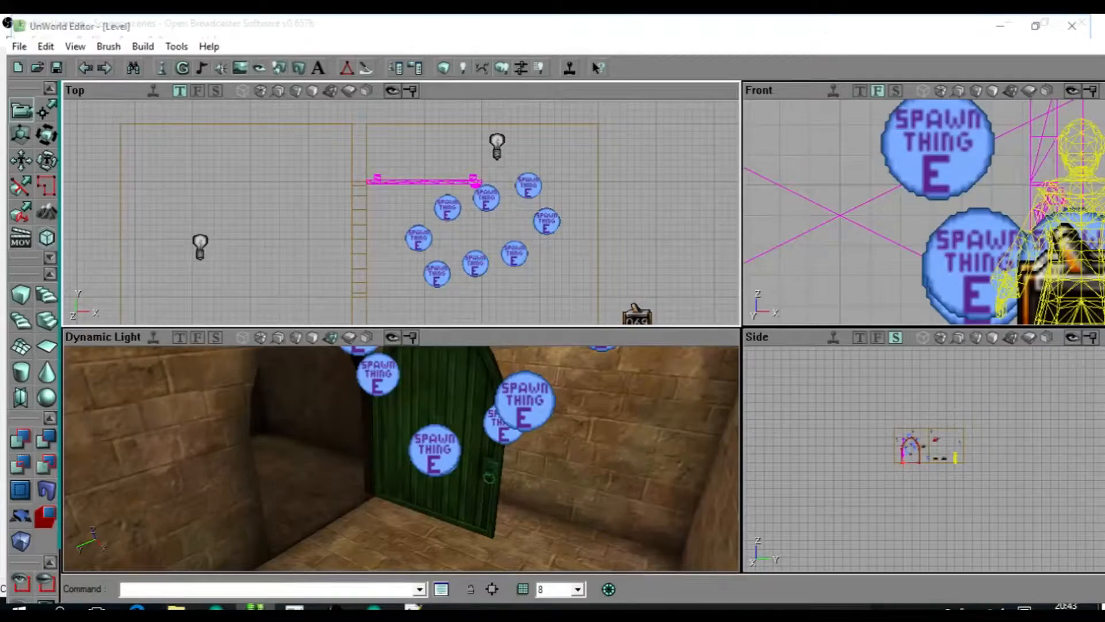
drag(401, 212, 358, 224)
scroll(401, 212, up, 3)
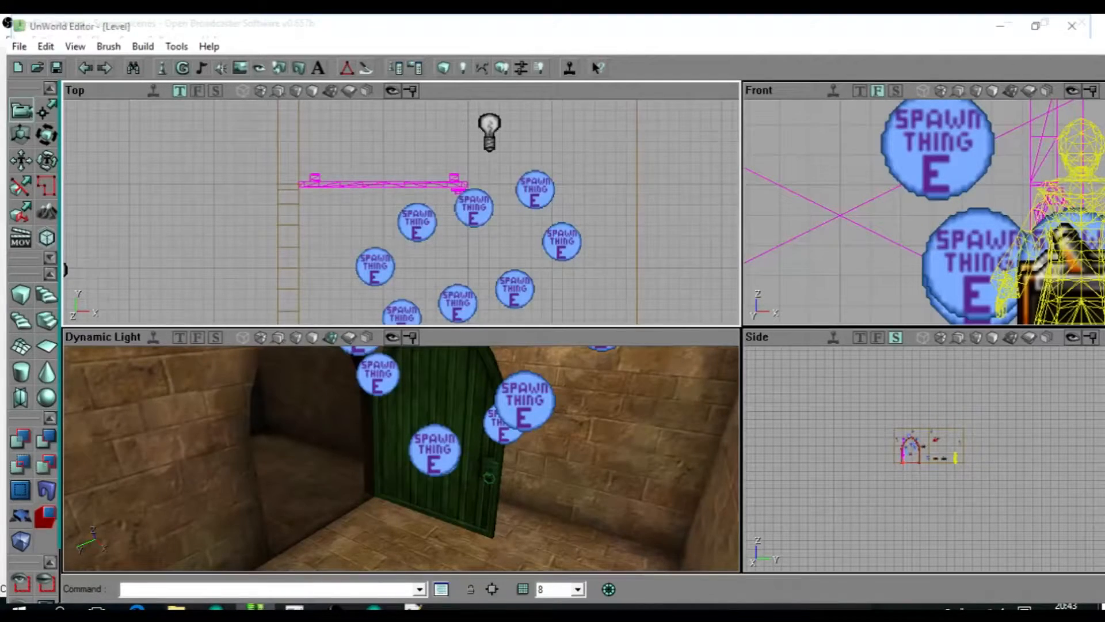
scroll(401, 212, down, 2)
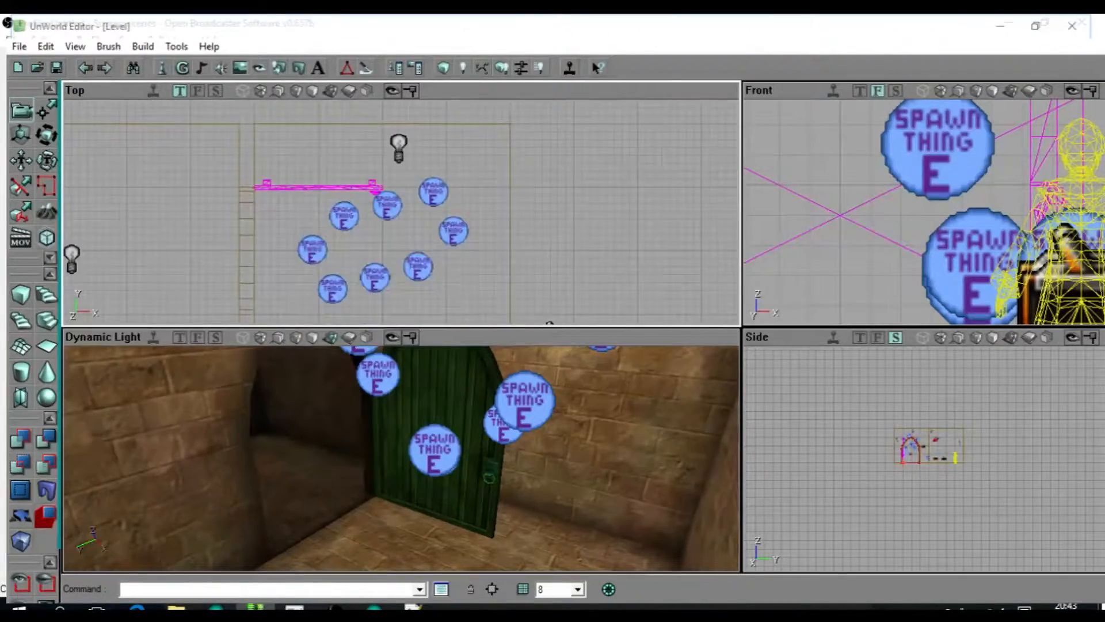
drag(401, 212, 405, 213)
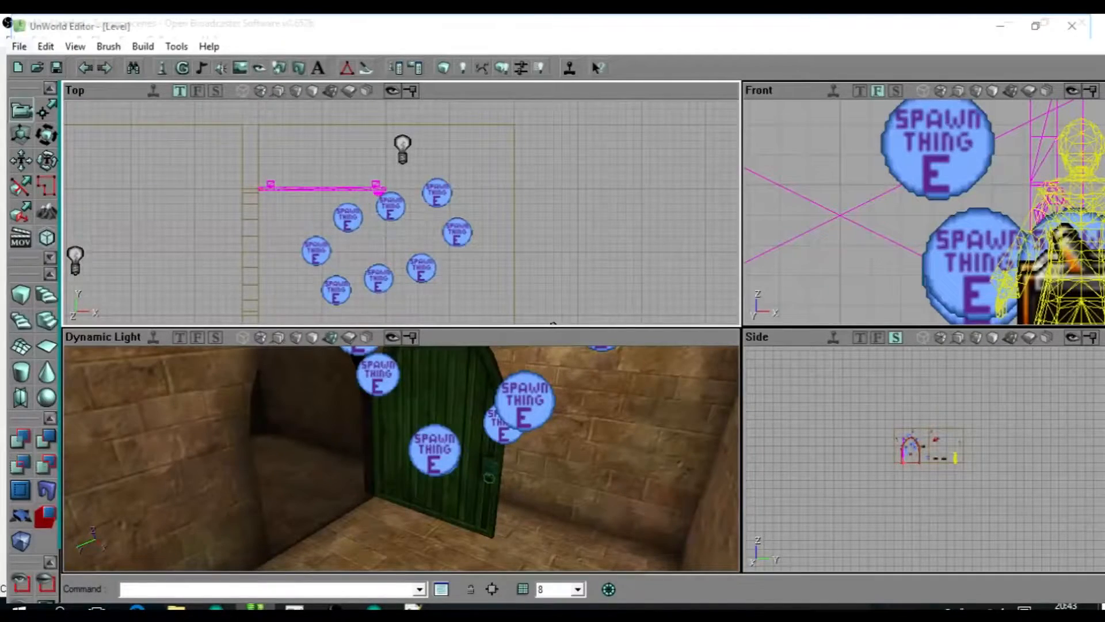
Test the level in game by casting spells at the pixies until the door opens, and close the game.
click(500, 69)
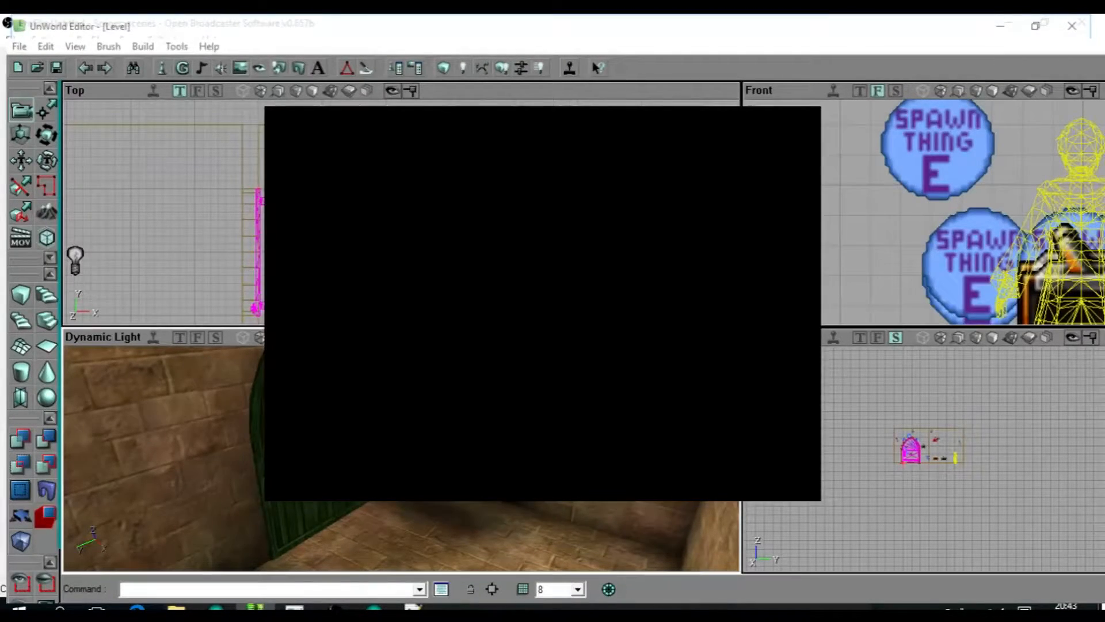
key(Escape)
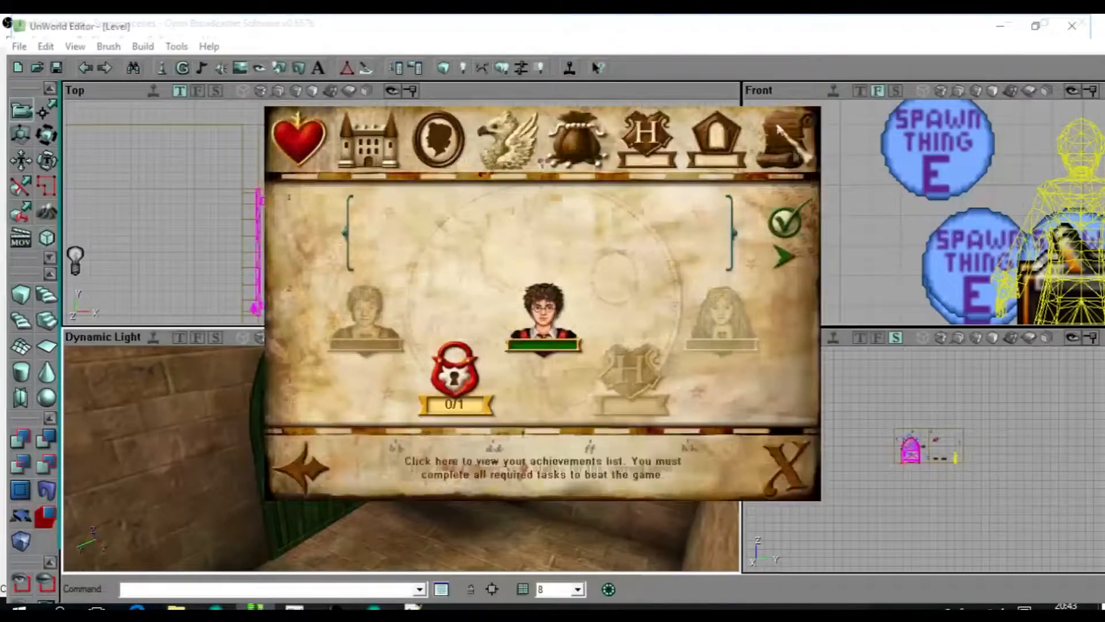
click(804, 95)
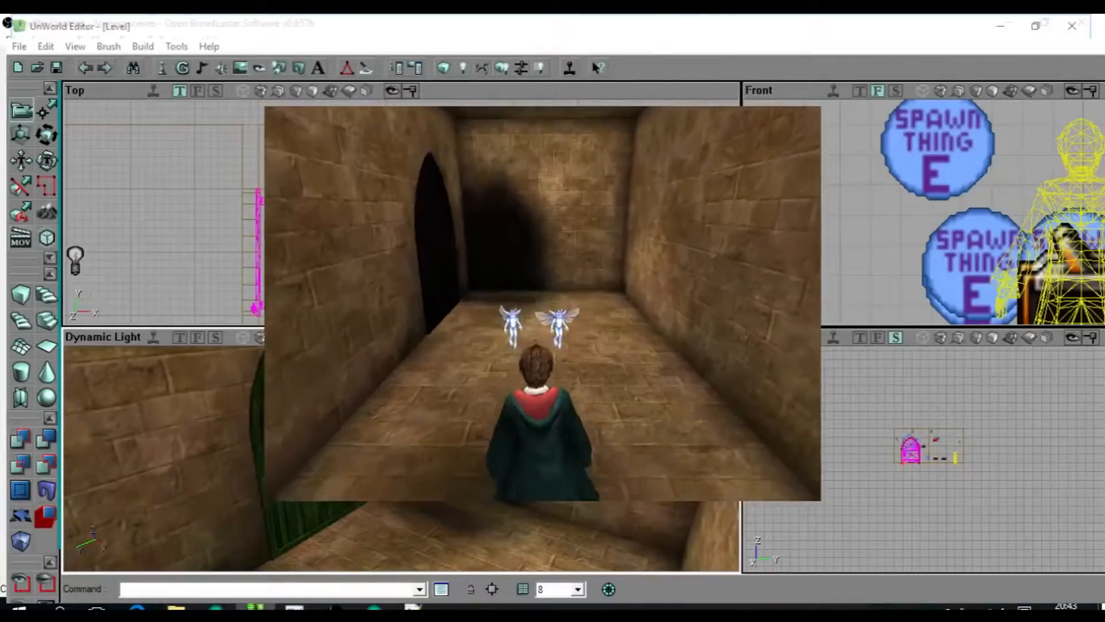
key(space)
key(space)
click(543, 304)
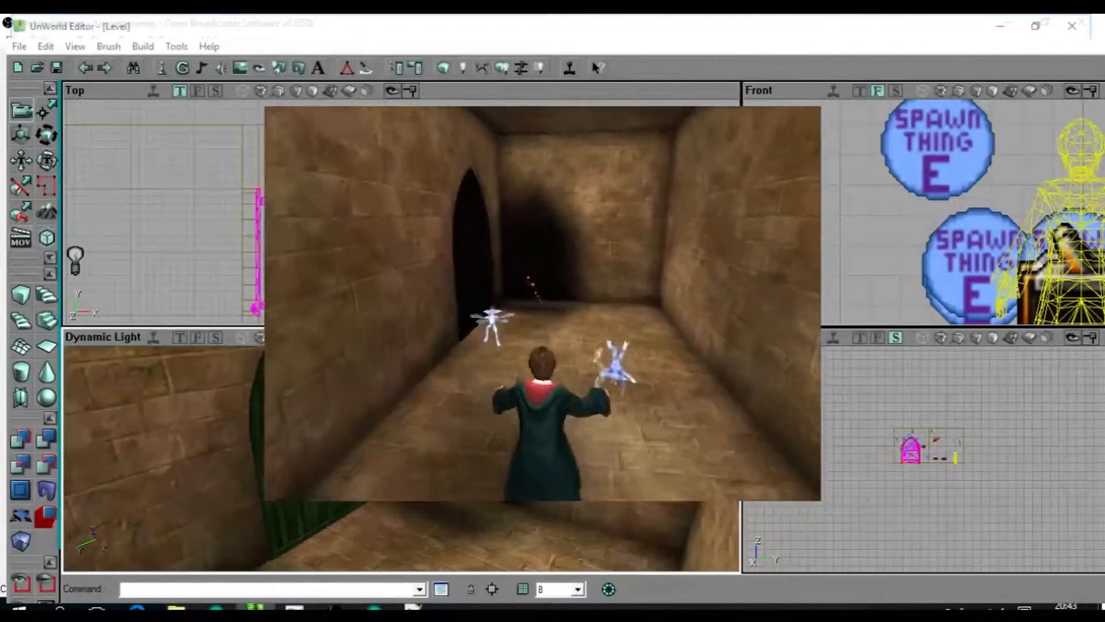
click(543, 304)
click(543, 304)
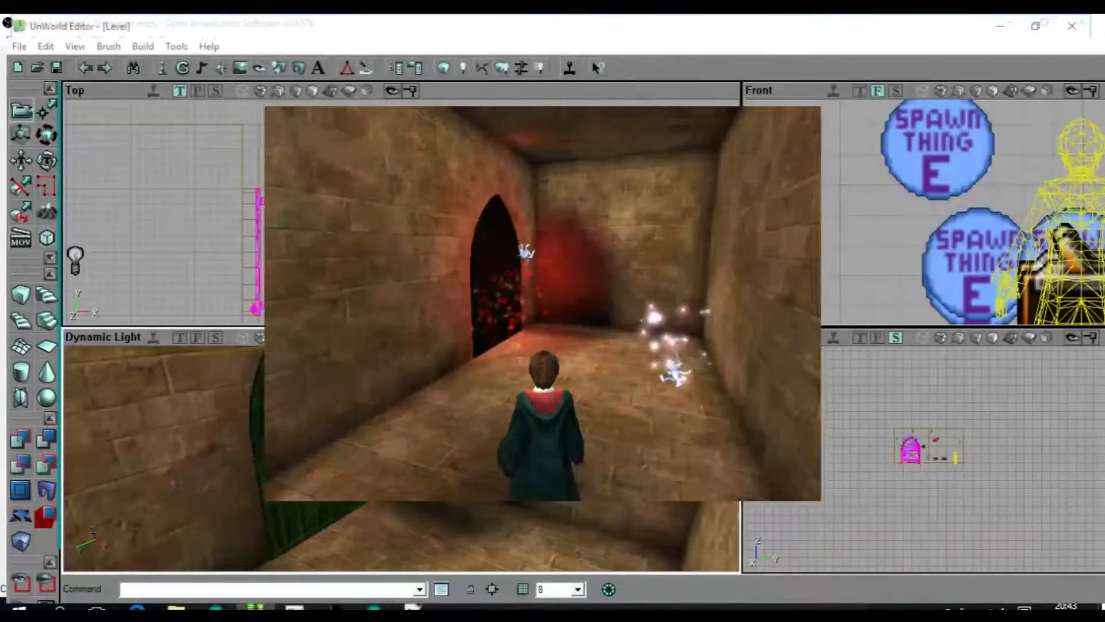
click(542, 303)
click(543, 304)
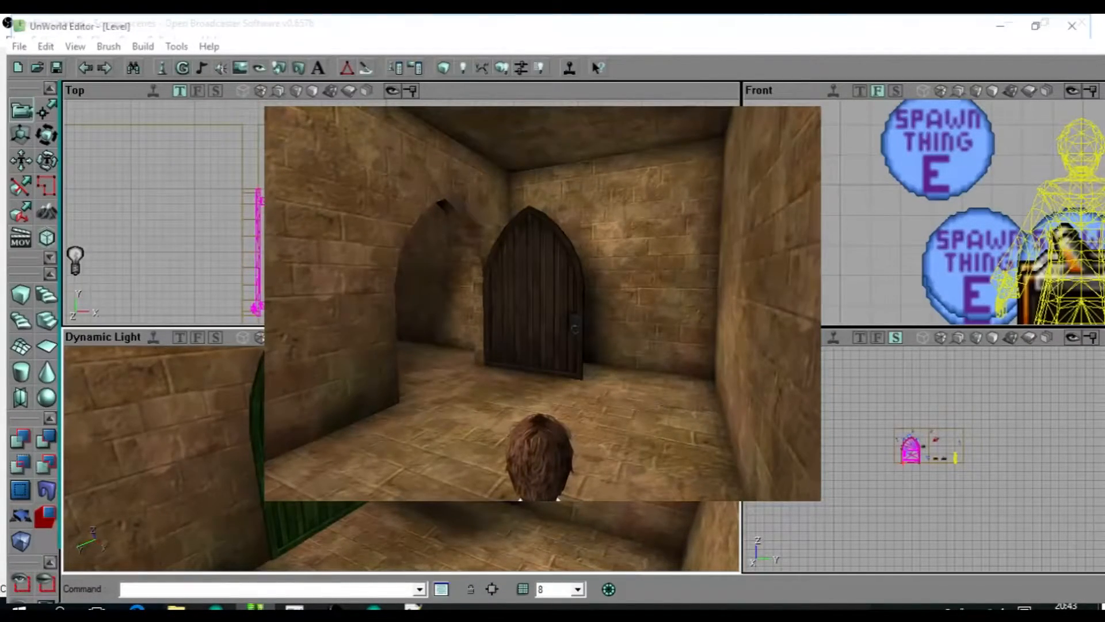
key(Escape)
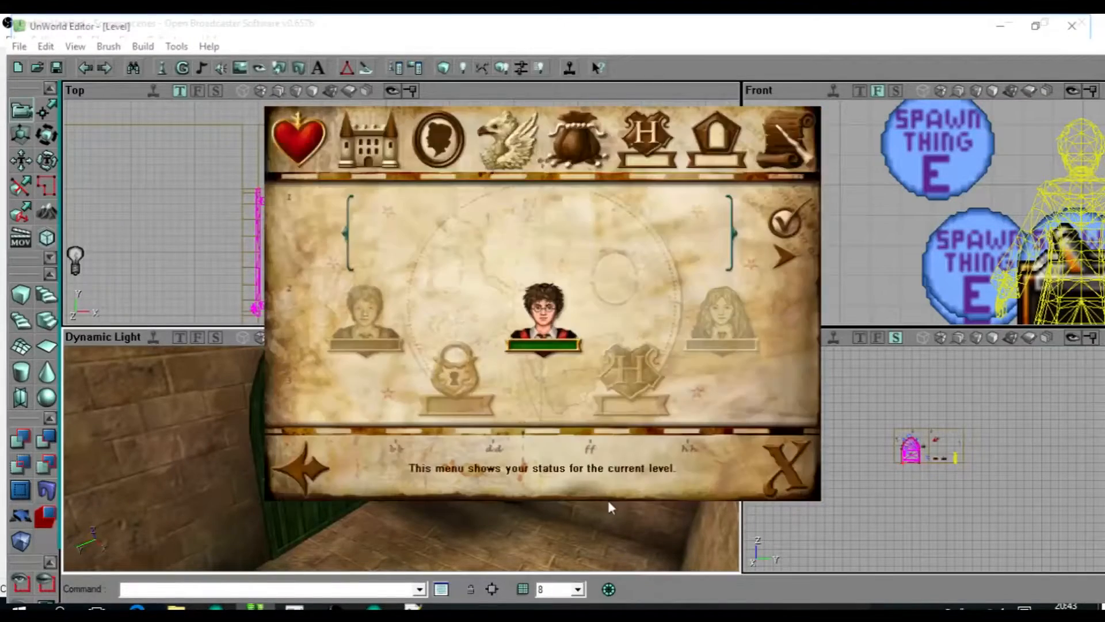
click(805, 87)
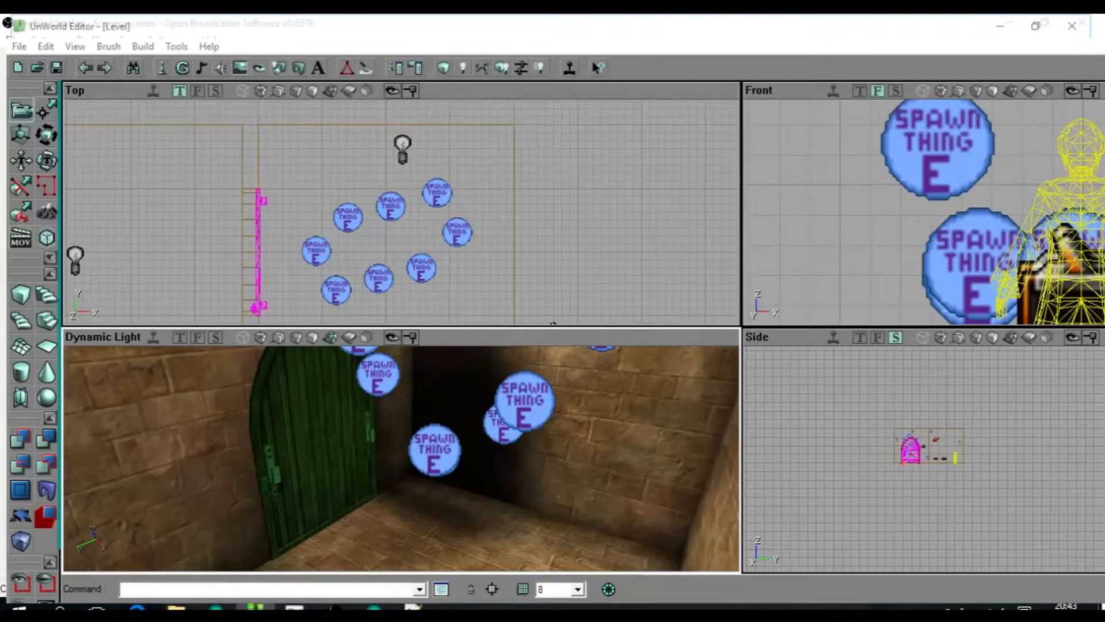
Move one Spawn Thing actor from the ring onto the closed door and back to its place in the ring.
drag(178, 526, 170, 564)
drag(401, 212, 301, 280)
click(470, 209)
click(458, 178)
drag(315, 414, 306, 368)
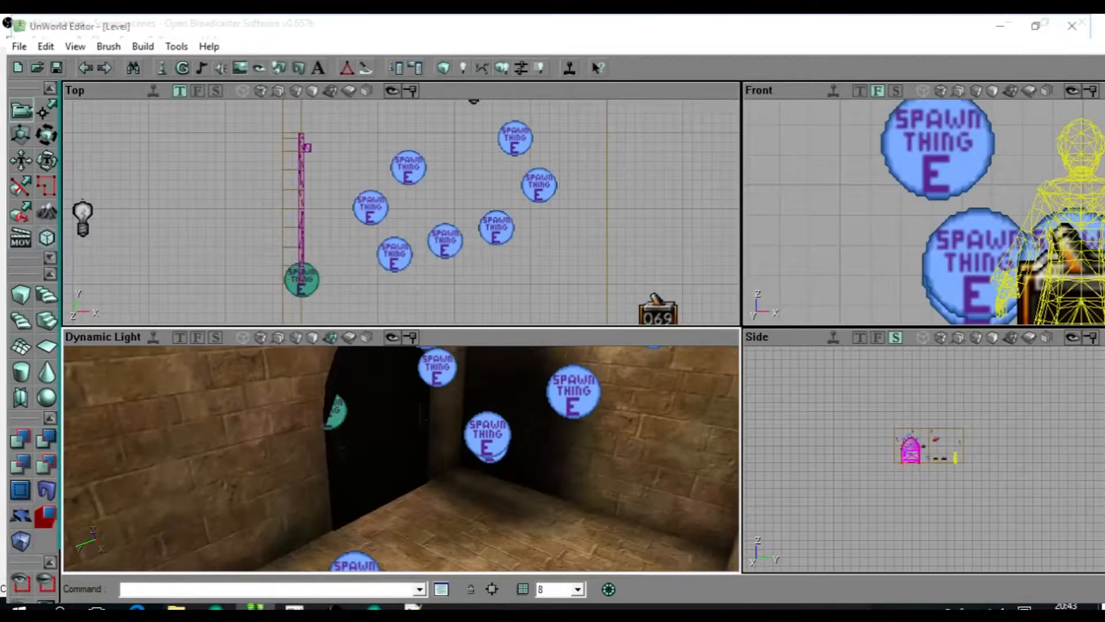
ctrl+drag(301, 279, 458, 144)
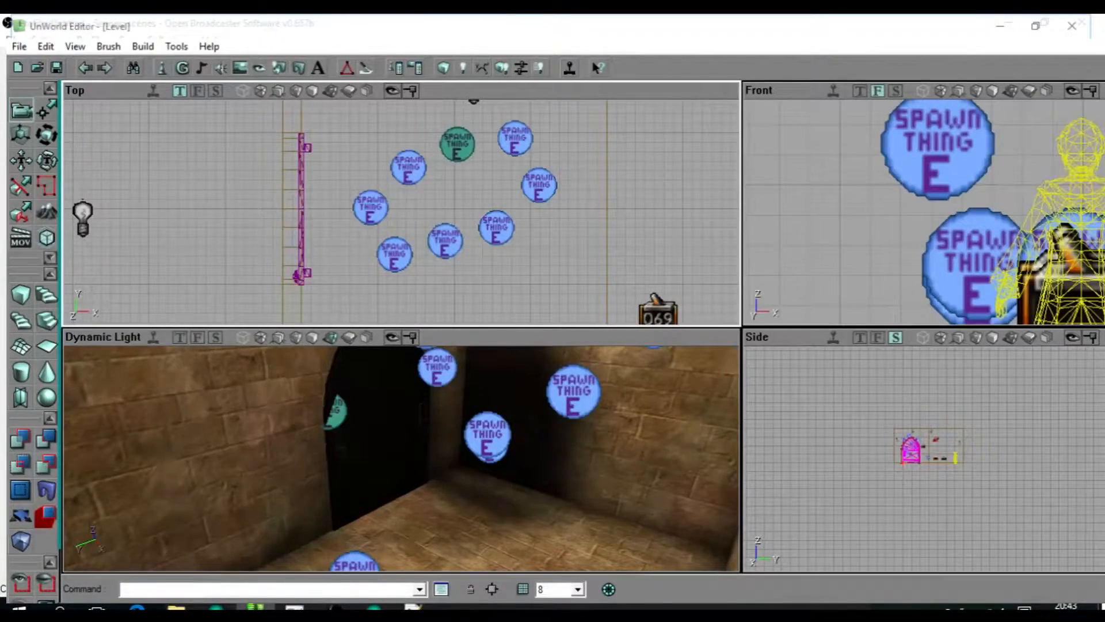
Put the door in its open position and examine it together with the surrounding Spawn Thing actors.
drag(403, 460, 397, 380)
click(397, 455)
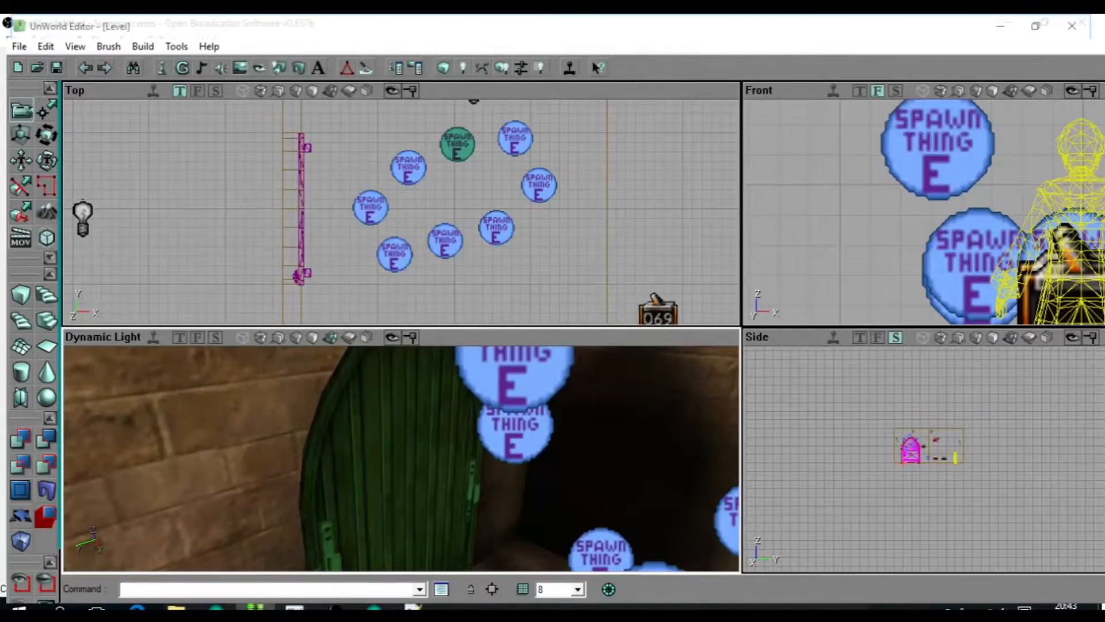
mouse_move(398, 455)
mouse_down()
mouse_move(403, 535)
mouse_move(379, 489)
mouse_move(394, 461)
mouse_up()
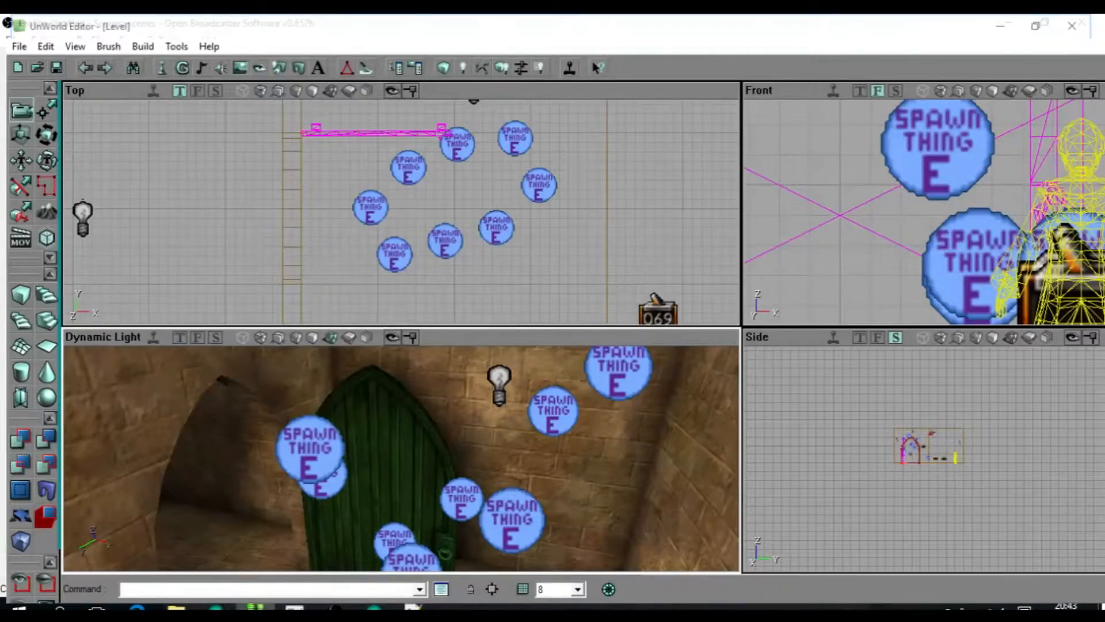
Delete the trigger floating above the tiled floor beside the large door in the hall level.
drag(397, 460, 393, 438)
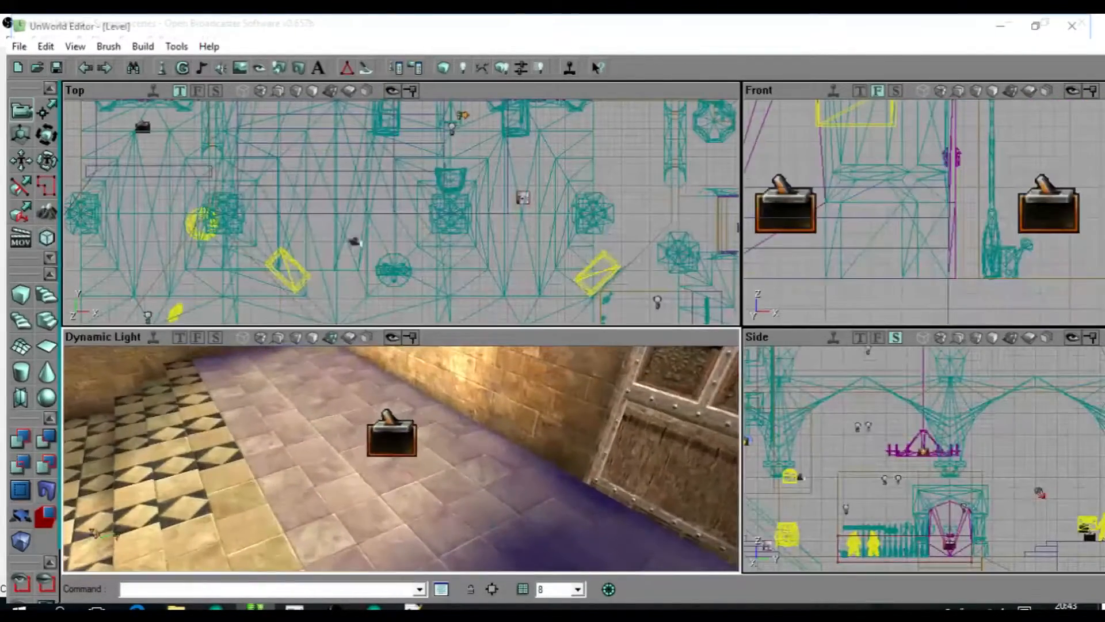
click(393, 439)
key(Delete)
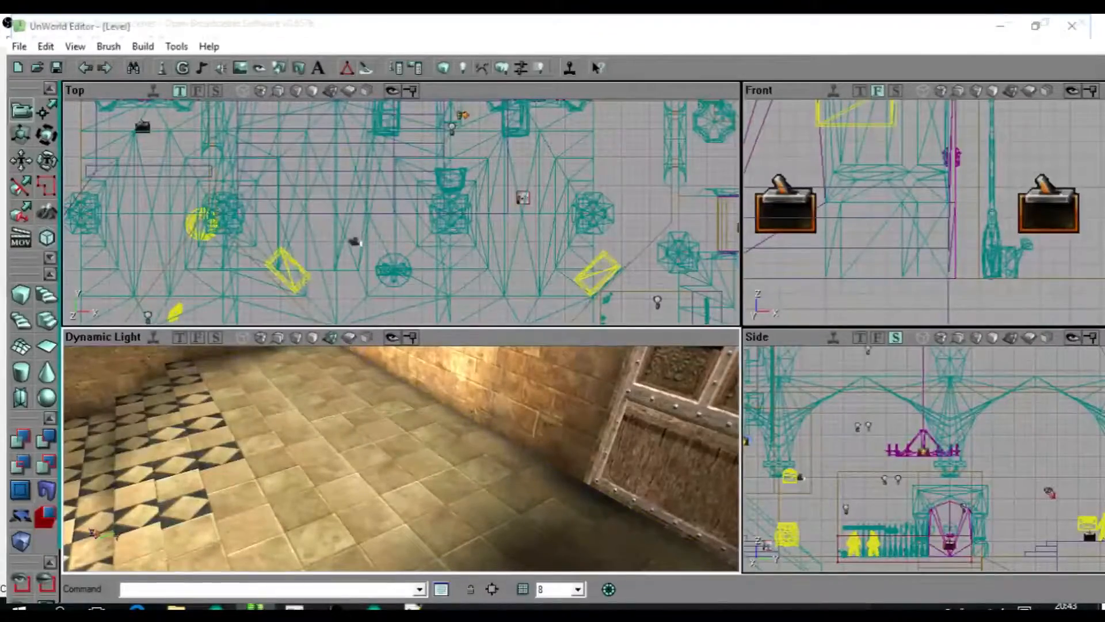
Examine the green chest in the corner of the hall and the star-marked trigger inside the hanging chandelier.
click(393, 455)
mouse_move(393, 455)
right_down()
mouse_move(369, 420)
mouse_move(398, 460)
mouse_move(368, 426)
mouse_move(380, 460)
right_up()
click(379, 462)
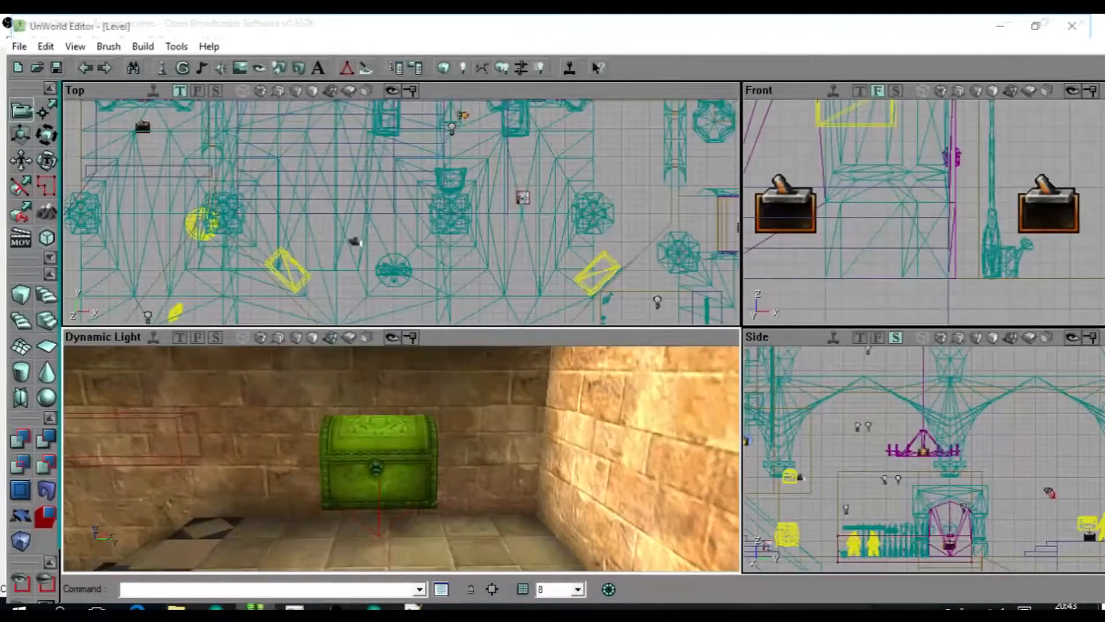
drag(379, 461, 381, 481)
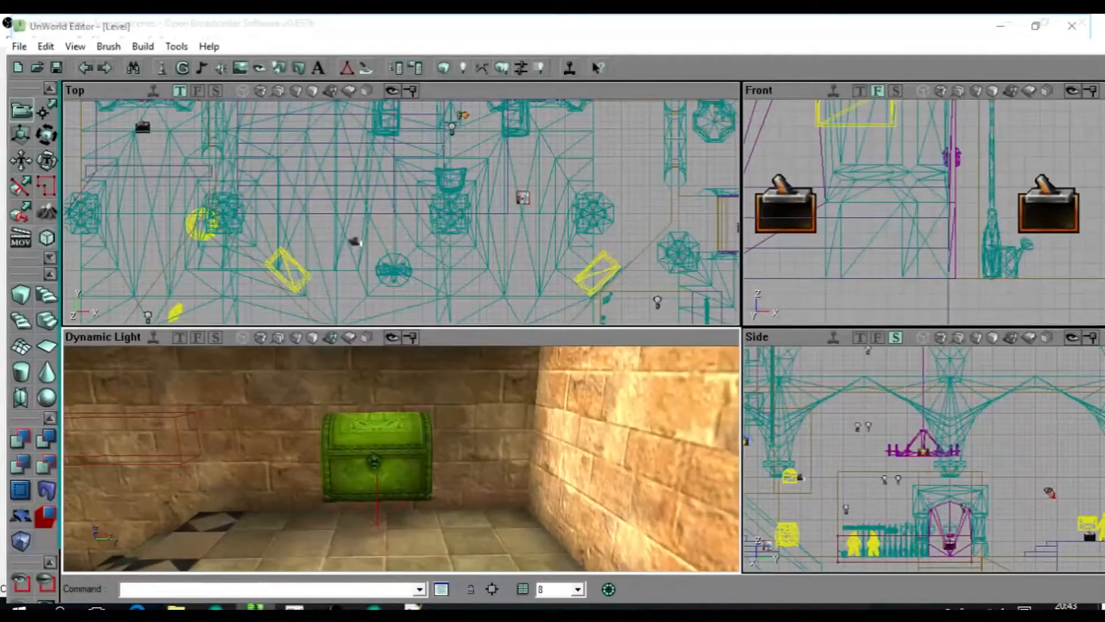
drag(379, 462, 375, 485)
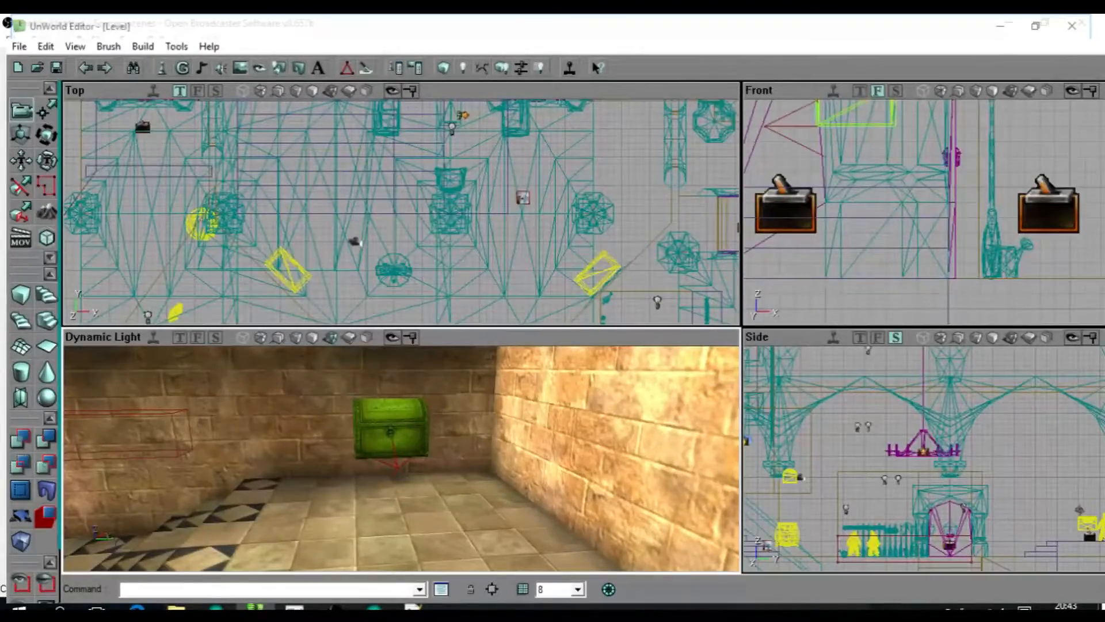
right_drag(401, 459, 401, 518)
drag(401, 518, 369, 489)
right_drag(368, 489, 368, 443)
drag(368, 443, 352, 377)
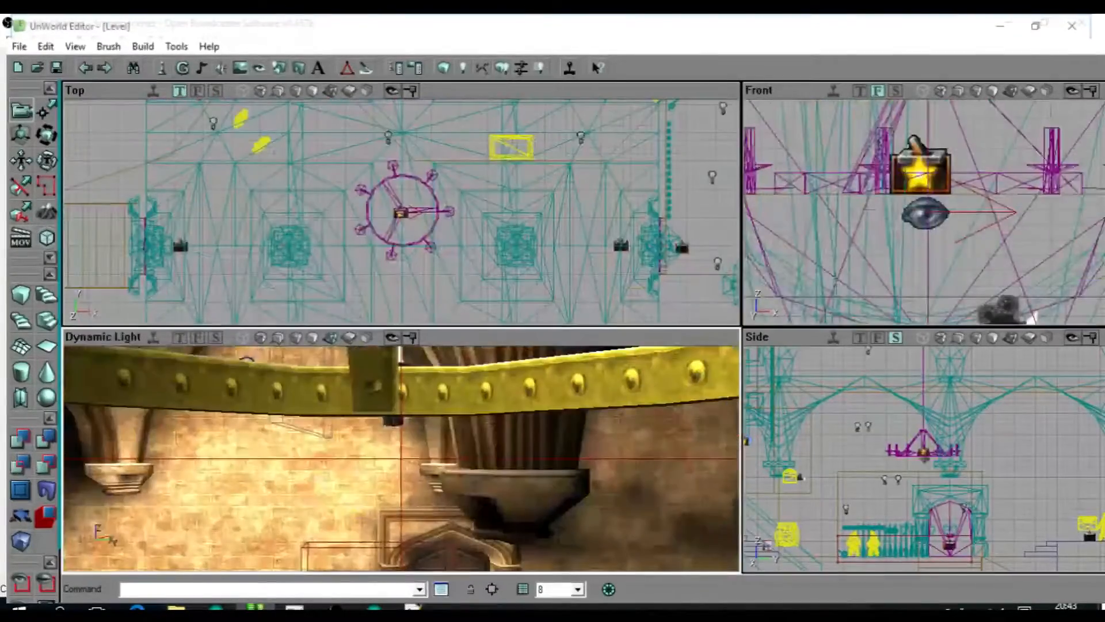
drag(250, 365, 249, 438)
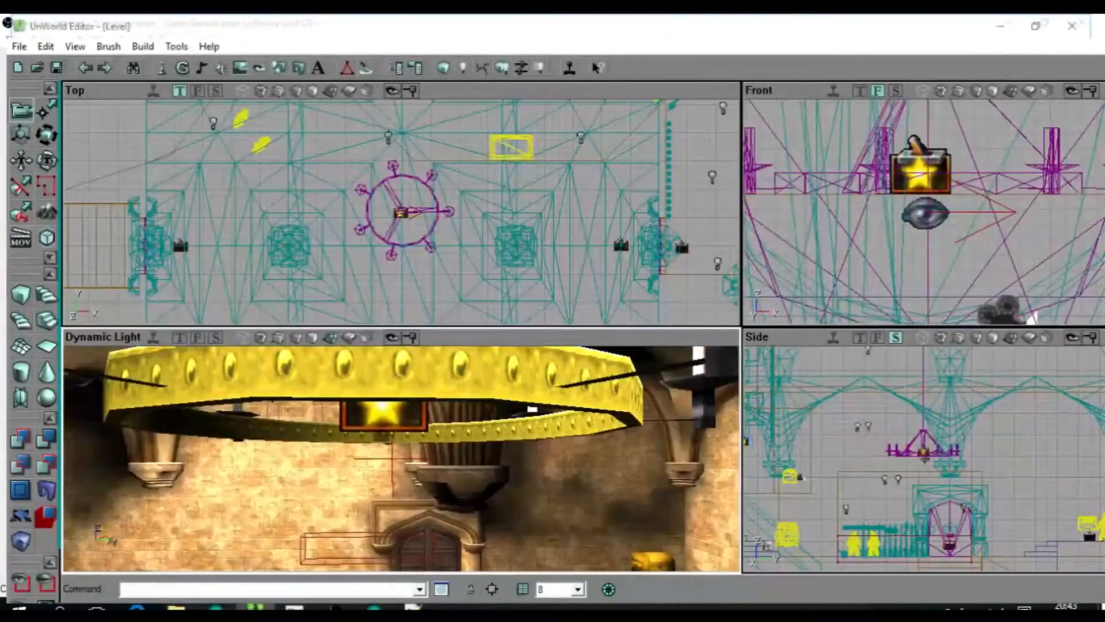
drag(401, 459, 401, 397)
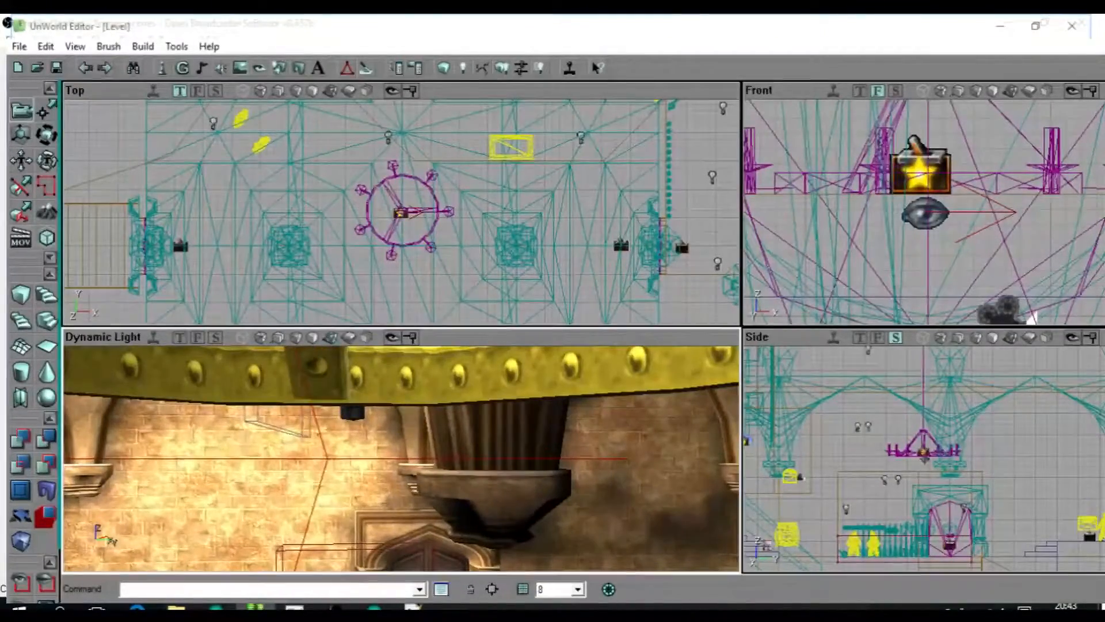
drag(402, 459, 401, 490)
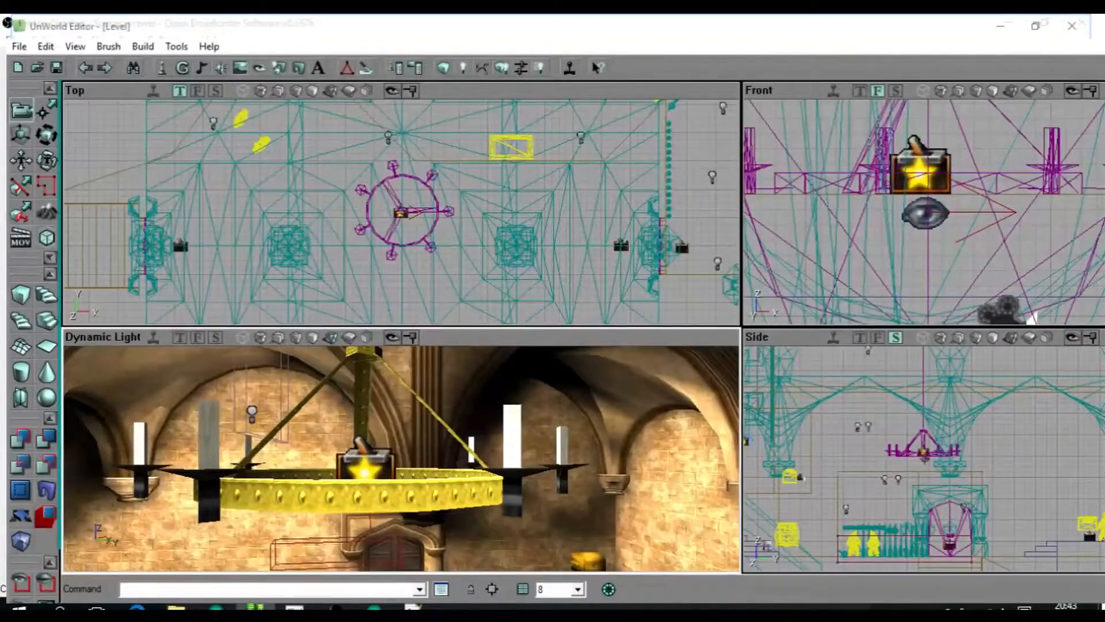
drag(400, 458, 420, 403)
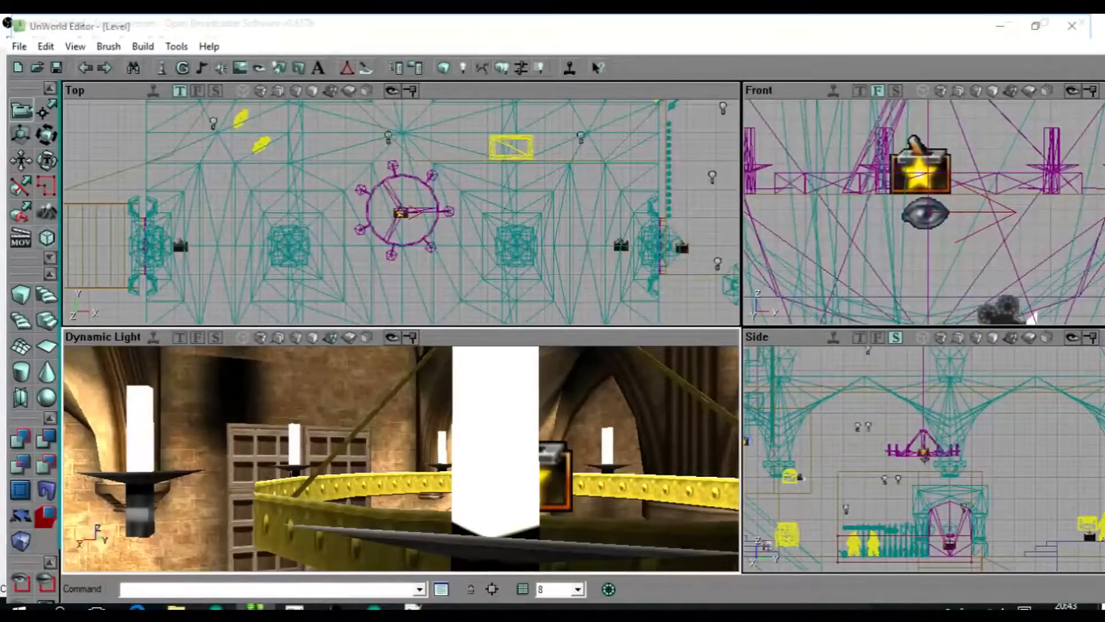
Delete the pawn-shaped actor directly beneath the chandelier's star-marked trigger, undoing and redoing the change along the way.
drag(401, 458, 437, 535)
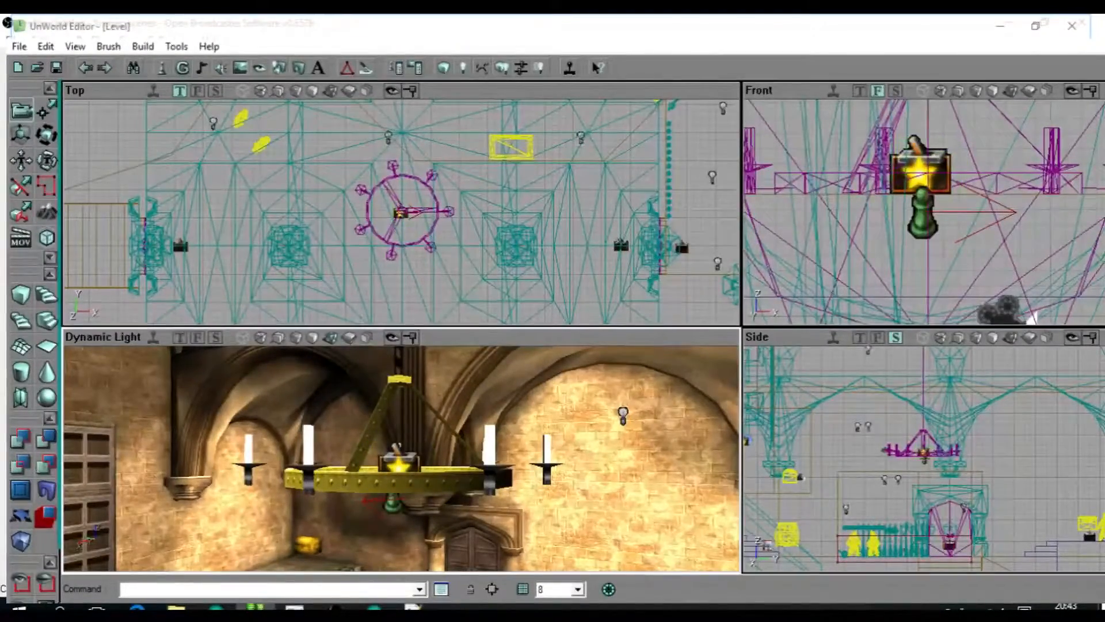
mouse_move(401, 458)
mouse_down()
mouse_move(401, 506)
mouse_move(392, 461)
mouse_up()
right_drag(391, 461, 403, 421)
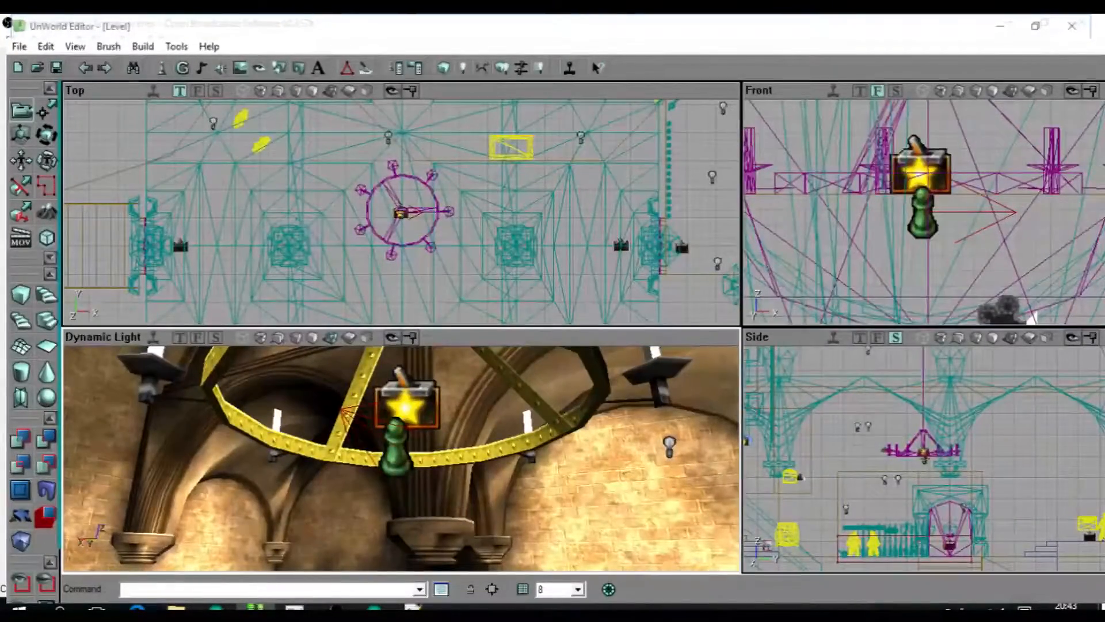
key(ctrl+z)
key(ctrl+z)
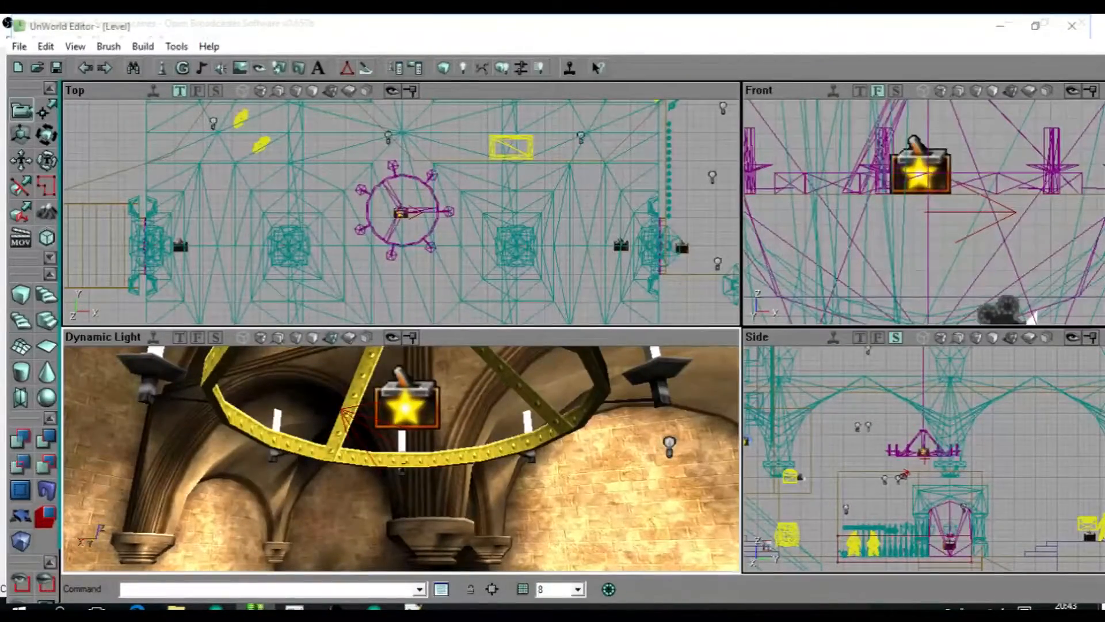
key(ctrl+y)
key(ctrl+y)
key(ctrl+z)
key(ctrl+y)
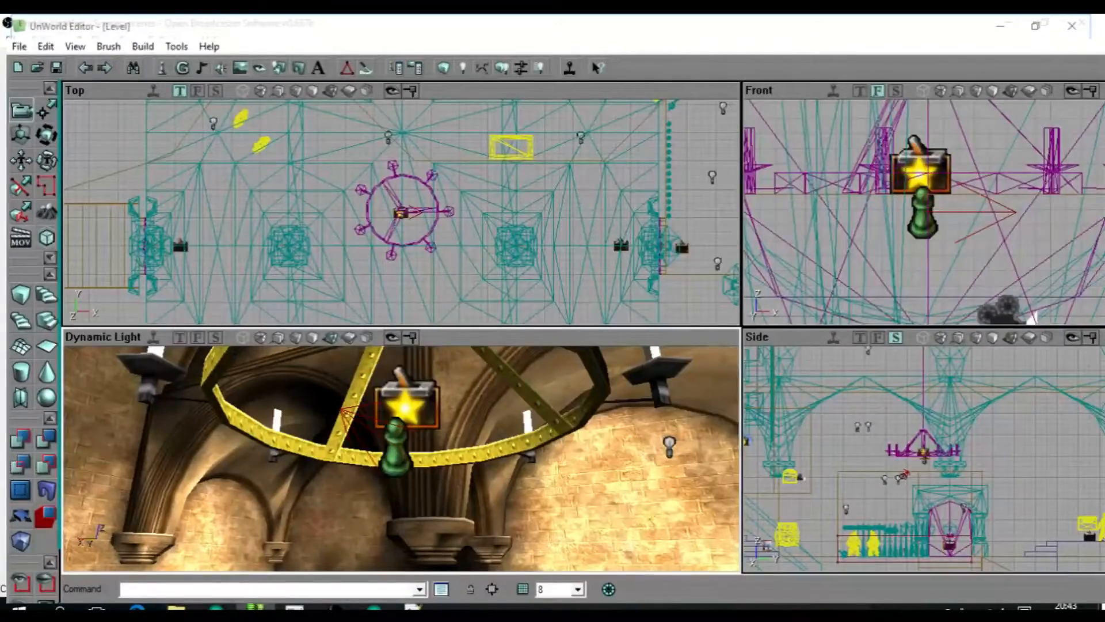
key(Delete)
Examine the hall around the chandelier and select the star-marked trigger inside its ring.
drag(402, 458, 385, 426)
right_drag(401, 459, 317, 438)
mouse_move(401, 459)
mouse_down()
mouse_move(374, 483)
mouse_move(403, 449)
mouse_up()
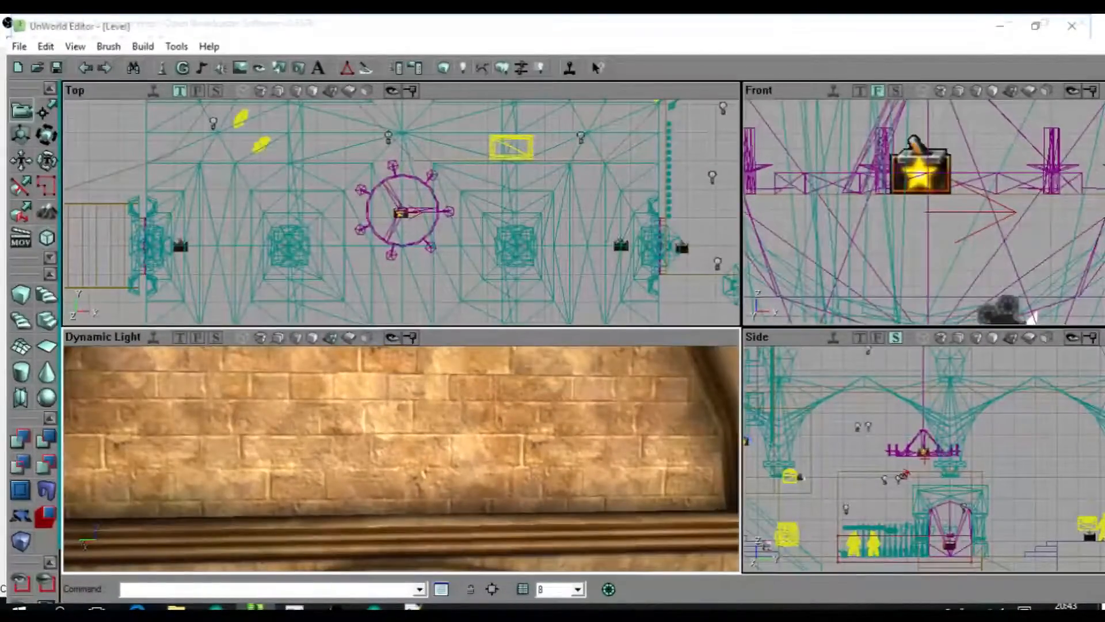
drag(401, 459, 380, 518)
drag(401, 459, 426, 432)
click(372, 432)
mouse_move(401, 459)
mouse_down()
mouse_move(397, 420)
mouse_move(391, 460)
mouse_up()
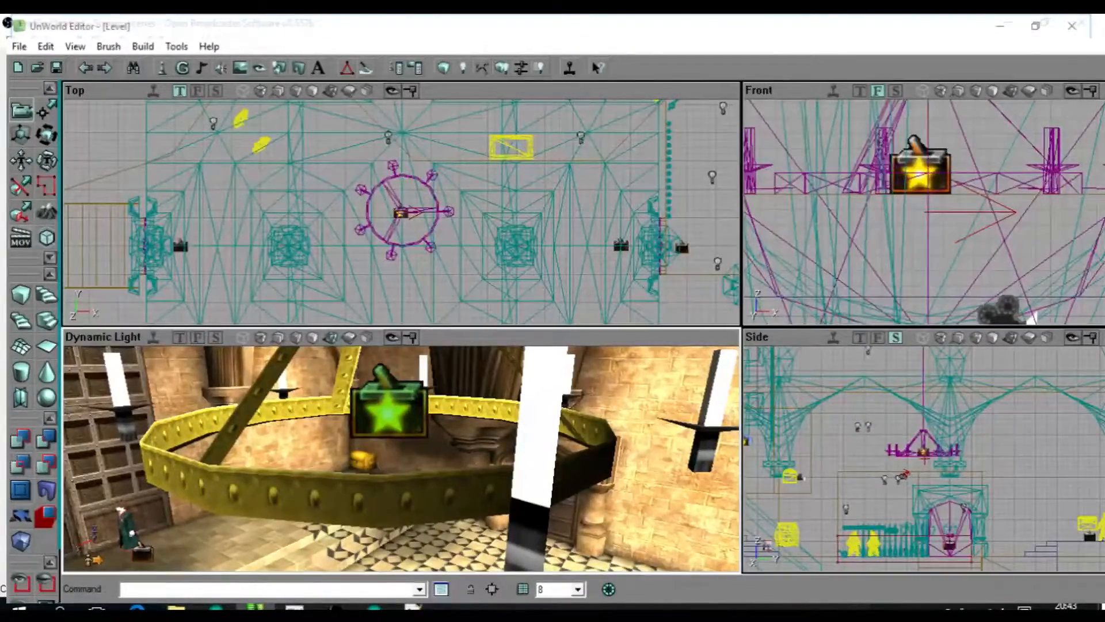
Look across the entrance hall to the library and inspect the green bookcase with the star-marked trigger in front.
drag(402, 459, 437, 518)
right_drag(437, 518, 541, 482)
drag(541, 482, 398, 512)
right_drag(398, 512, 397, 553)
drag(397, 552, 239, 555)
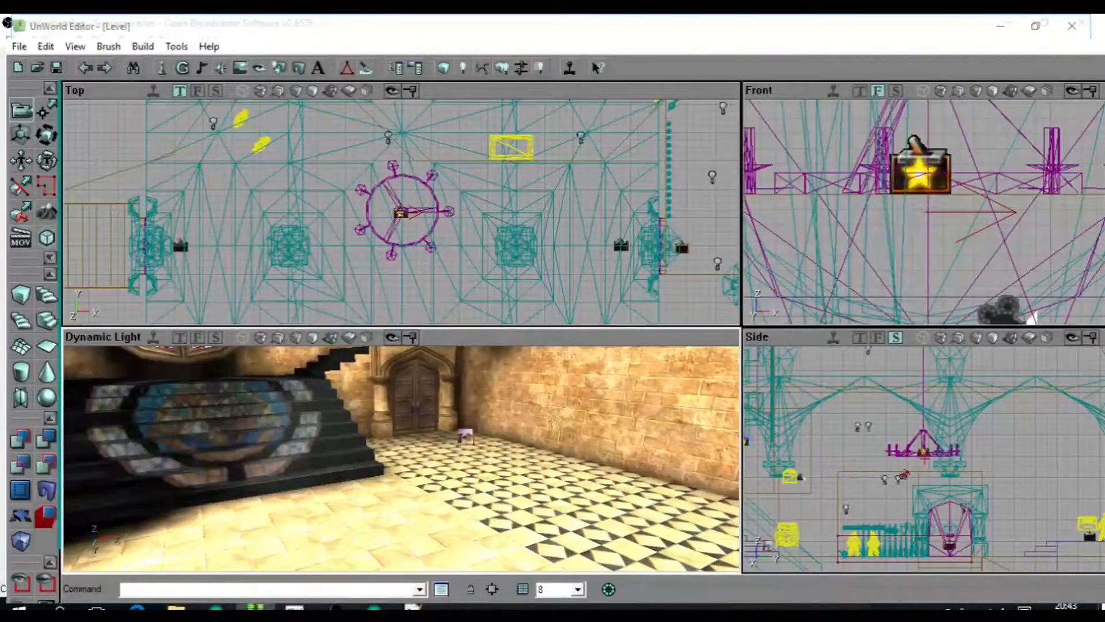
drag(401, 459, 401, 506)
right_drag(401, 507, 401, 469)
click(392, 463)
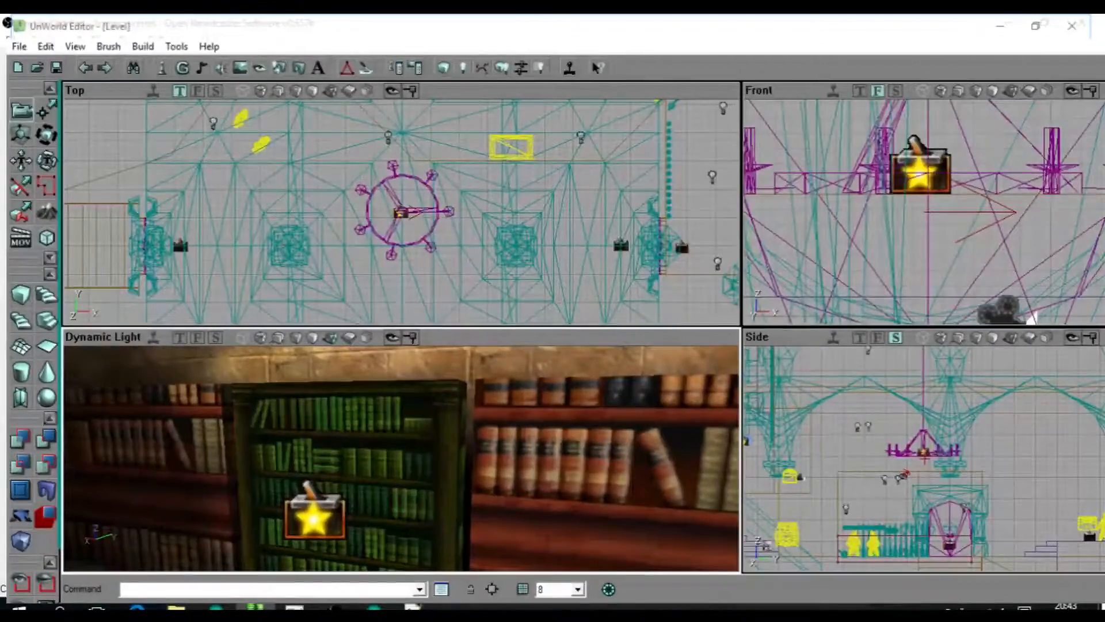
Examine the green bookcase from both sides, along with the dark library room's trigger, Secret marker and wizard card.
mouse_move(401, 458)
mouse_down()
mouse_move(397, 397)
mouse_move(401, 455)
mouse_up()
right_drag(402, 455, 402, 478)
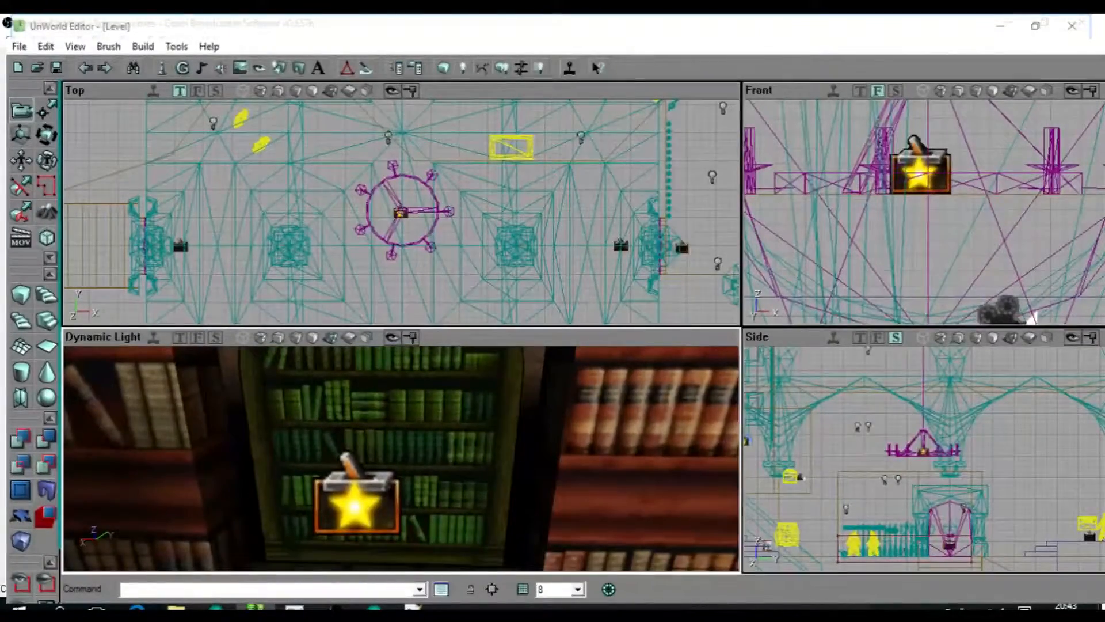
drag(402, 458, 402, 426)
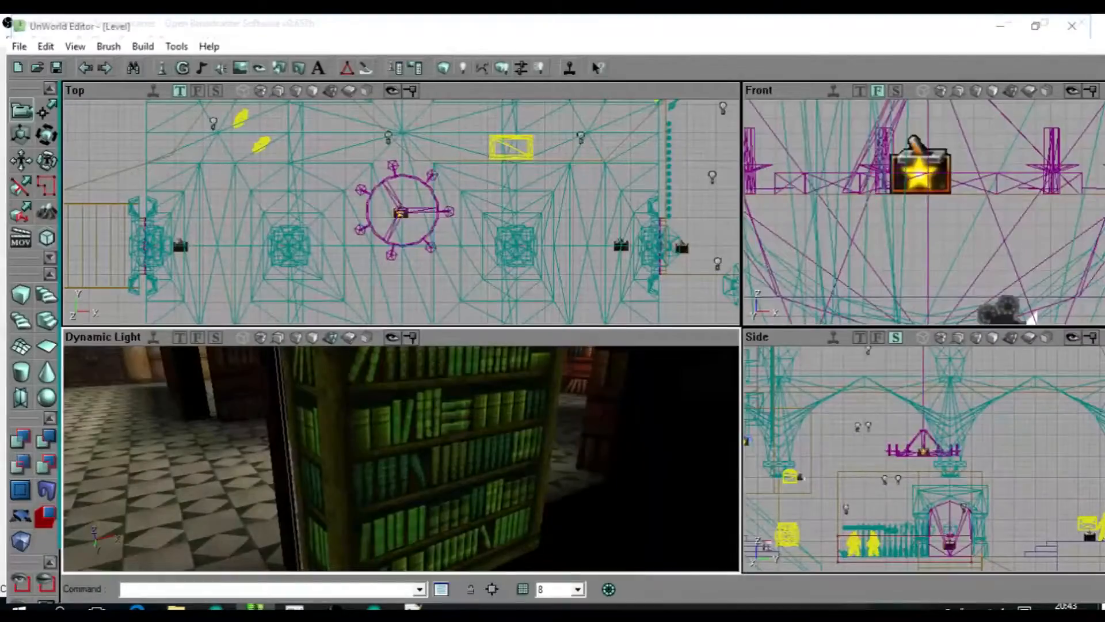
ctrl+drag(426, 460, 553, 438)
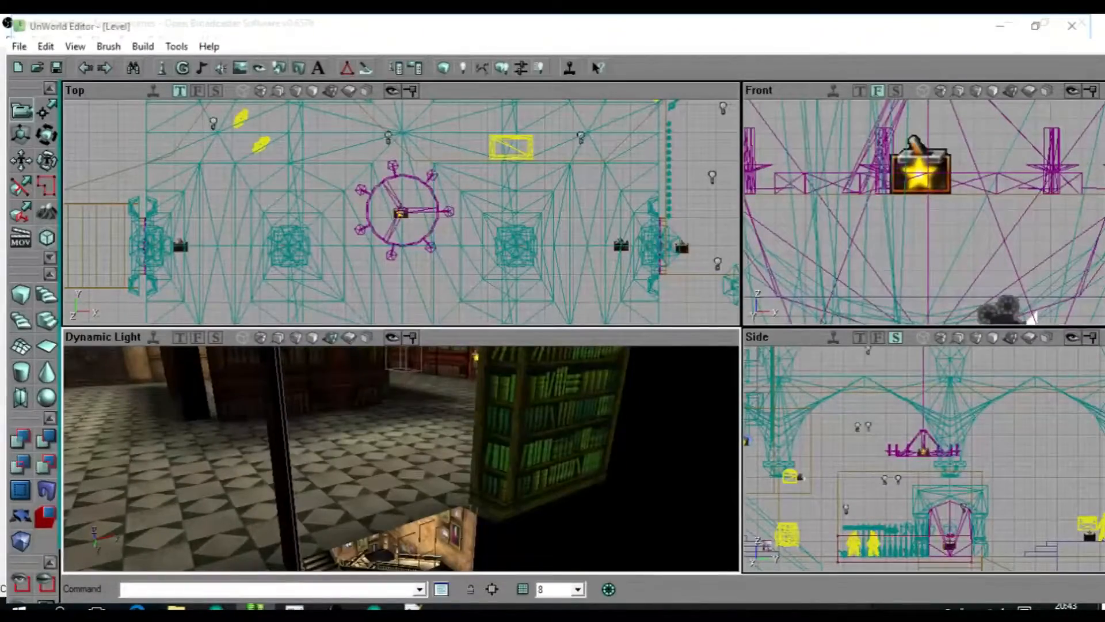
right_drag(402, 459, 392, 530)
drag(401, 459, 394, 484)
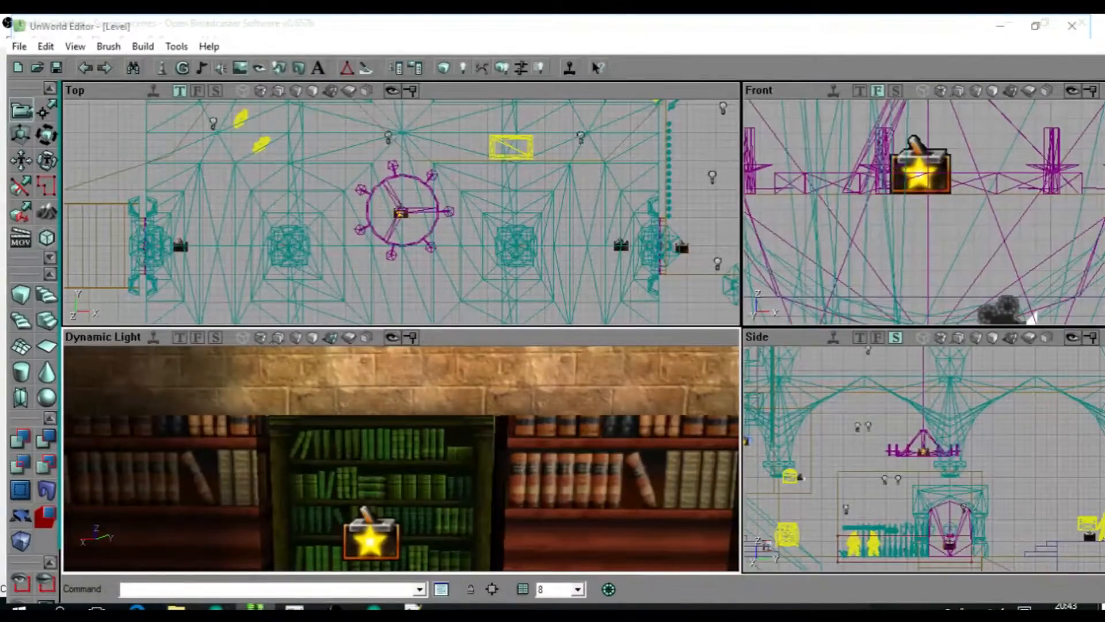
drag(401, 459, 426, 490)
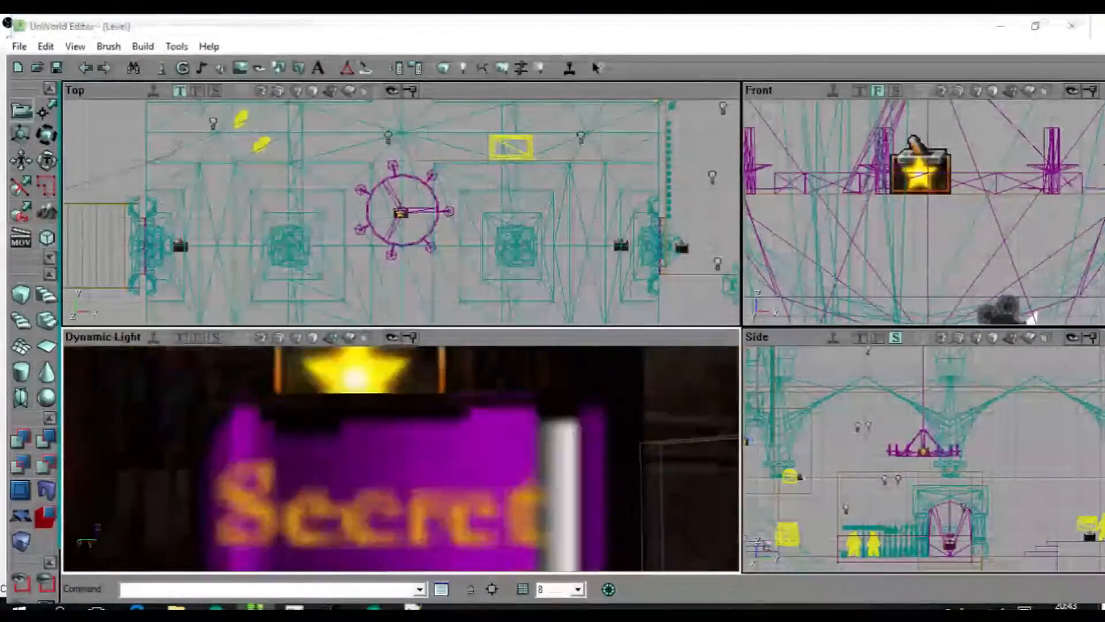
drag(426, 489, 460, 541)
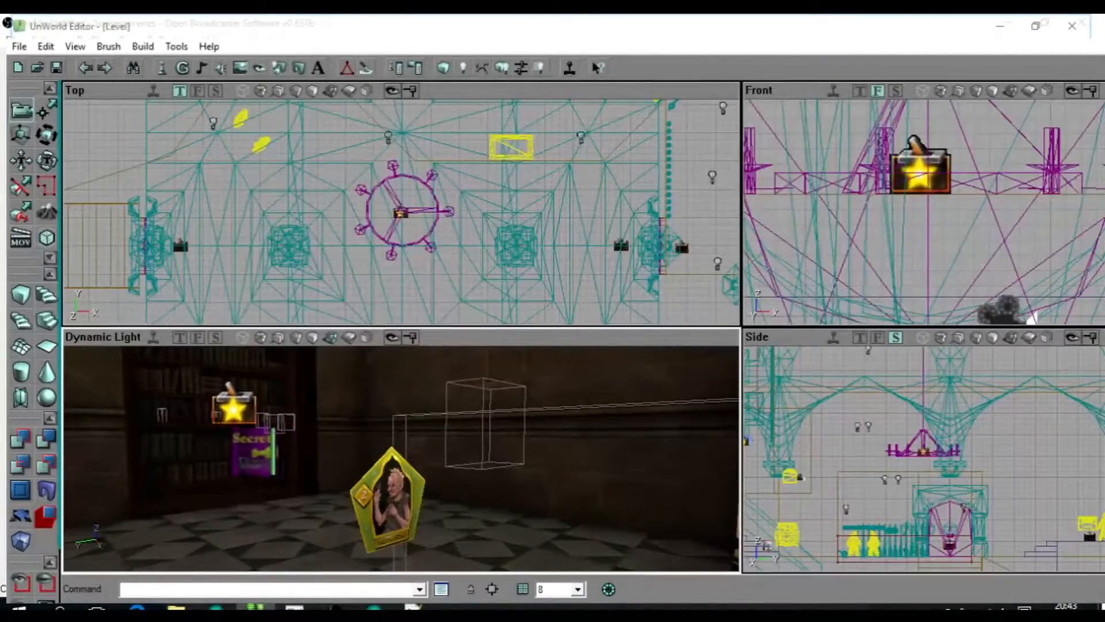
mouse_move(403, 461)
mouse_down()
mouse_move(420, 512)
mouse_move(357, 426)
mouse_move(363, 478)
mouse_move(402, 500)
mouse_move(443, 489)
mouse_move(461, 518)
mouse_move(426, 490)
mouse_move(397, 547)
mouse_move(392, 506)
mouse_move(354, 550)
mouse_move(305, 547)
mouse_move(421, 541)
mouse_move(403, 553)
mouse_move(311, 524)
mouse_move(288, 489)
mouse_move(294, 461)
mouse_move(322, 449)
mouse_move(403, 461)
mouse_move(391, 426)
mouse_move(397, 374)
mouse_move(398, 398)
mouse_move(426, 380)
mouse_move(392, 426)
mouse_move(357, 438)
mouse_move(403, 374)
mouse_move(426, 426)
mouse_move(483, 403)
mouse_move(357, 426)
mouse_move(351, 417)
mouse_move(323, 455)
mouse_move(305, 452)
mouse_move(294, 426)
mouse_up()
right_drag(293, 426, 282, 461)
drag(282, 460, 277, 519)
right_drag(403, 438, 429, 490)
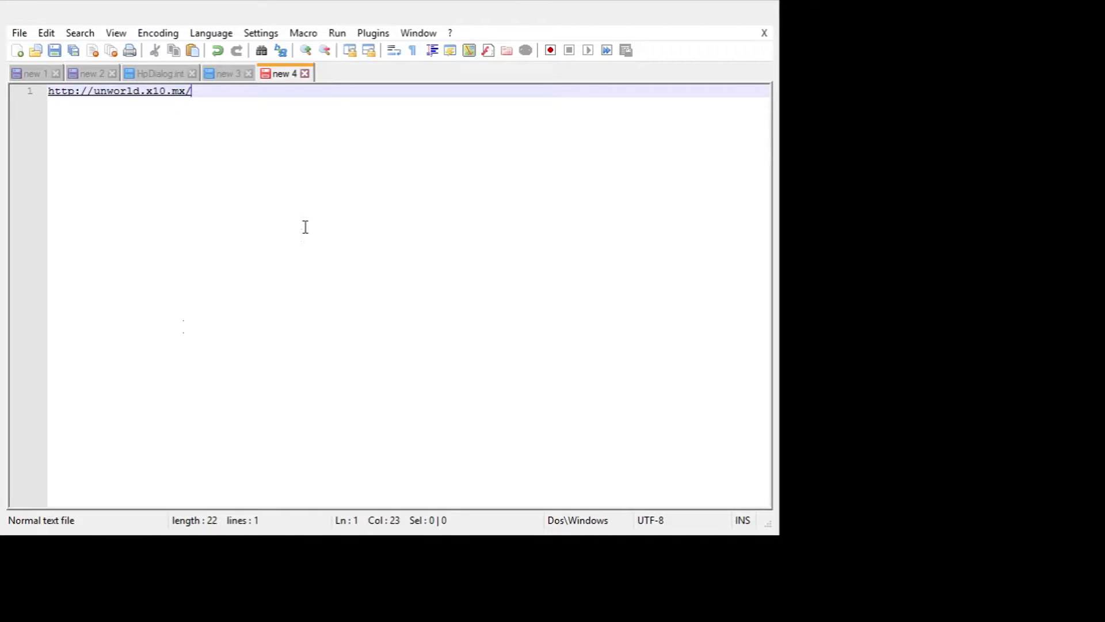
In Notepad++, add the creator's screen name on line 3 below the website address and highlight it.
key(Return)
key(Return)
text(Humaxboy)
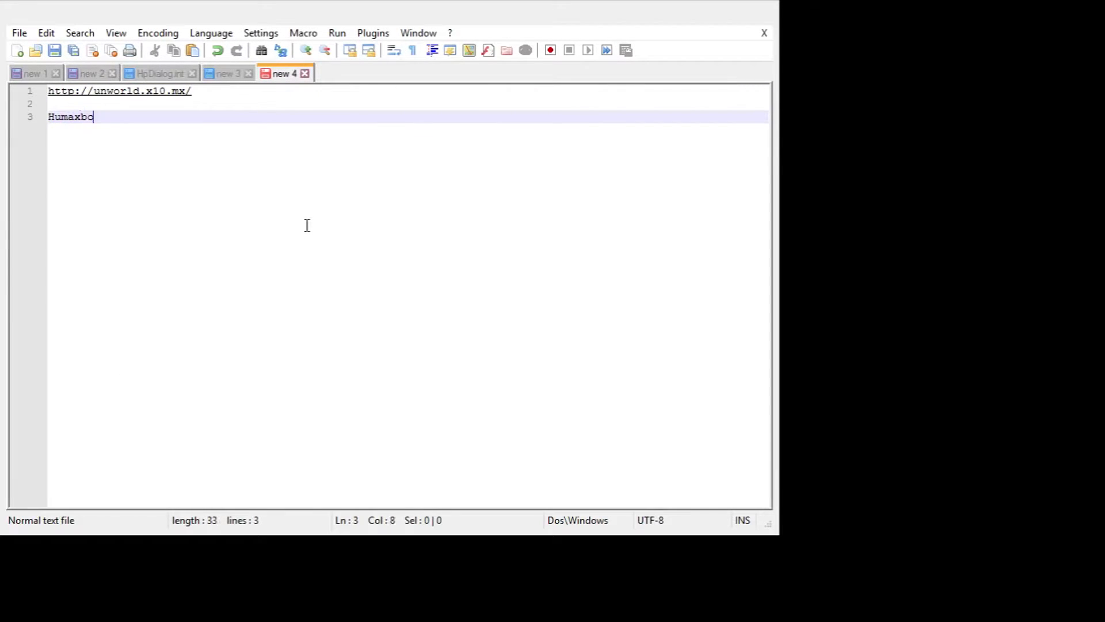
key(shift+Left)
key(shift+Left)
key(shift+Left)
key(shift+Left)
key(shift+Left)
key(shift+Left)
key(shift+Left)
key(shift+Left)
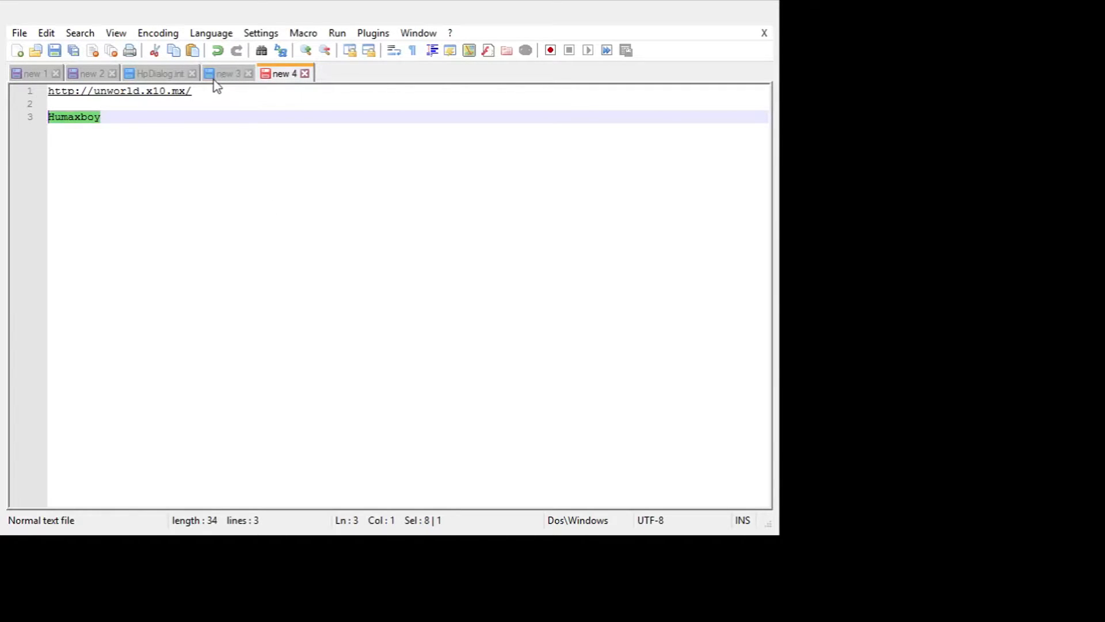
Add the line "Special thanks to UnWorld!!!" on line 5 of the note, followed by blank lines.
click(201, 129)
key(Return)
key(Return)
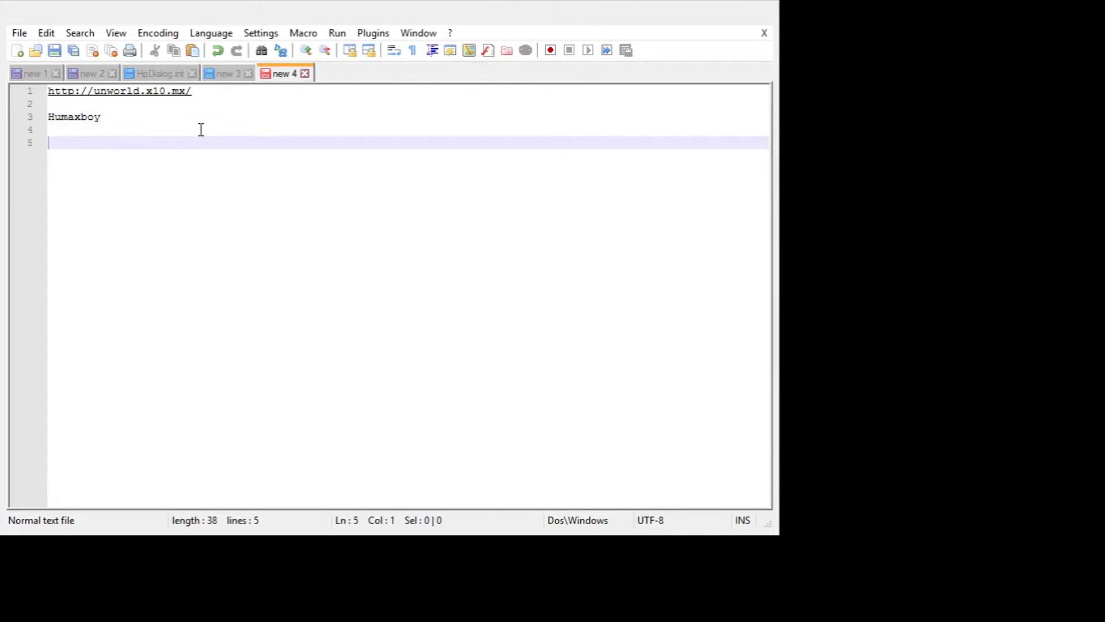
text(Special st)
text(han)
key(BackSpace)
key(BackSpace)
text(anks)
key(BackSpace)
key(BackSpace)
key(BackSpace)
key(BackSpace)
key(BackSpace)
text(hanks to Unwo)
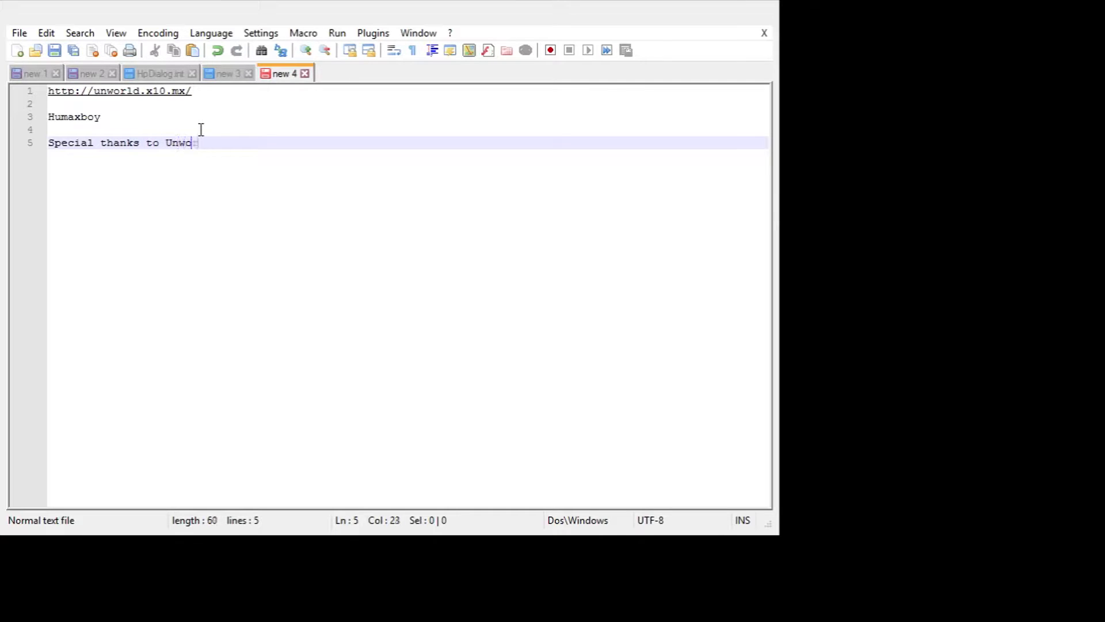
key(BackSpace)
key(BackSpace)
text(Wo)
key(BackSpace)
text(orld!!!)
key(Return)
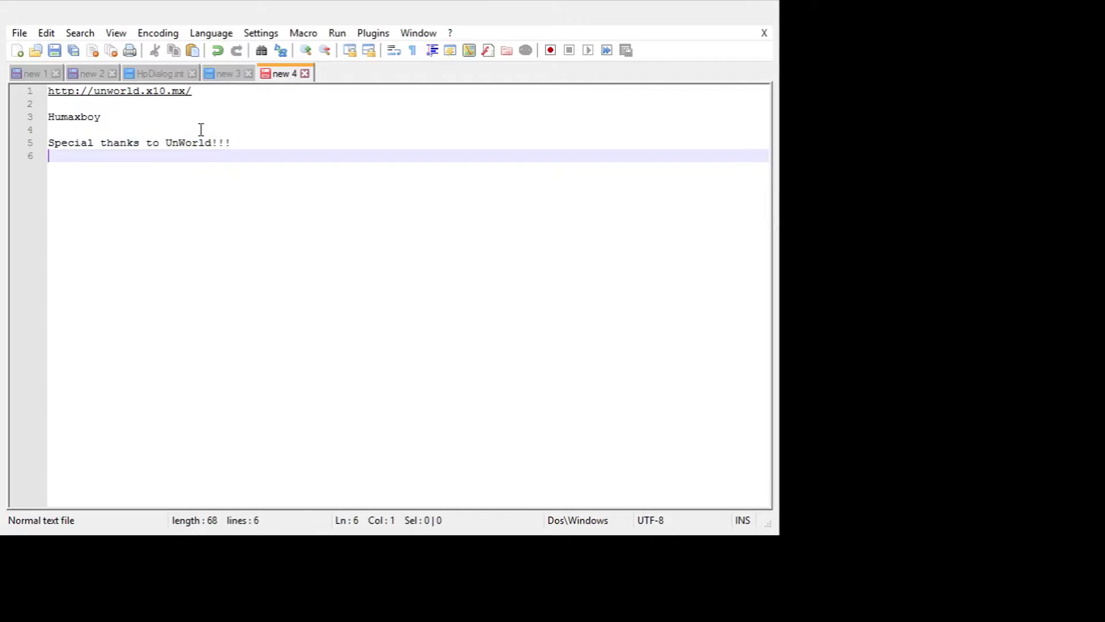
key(Return)
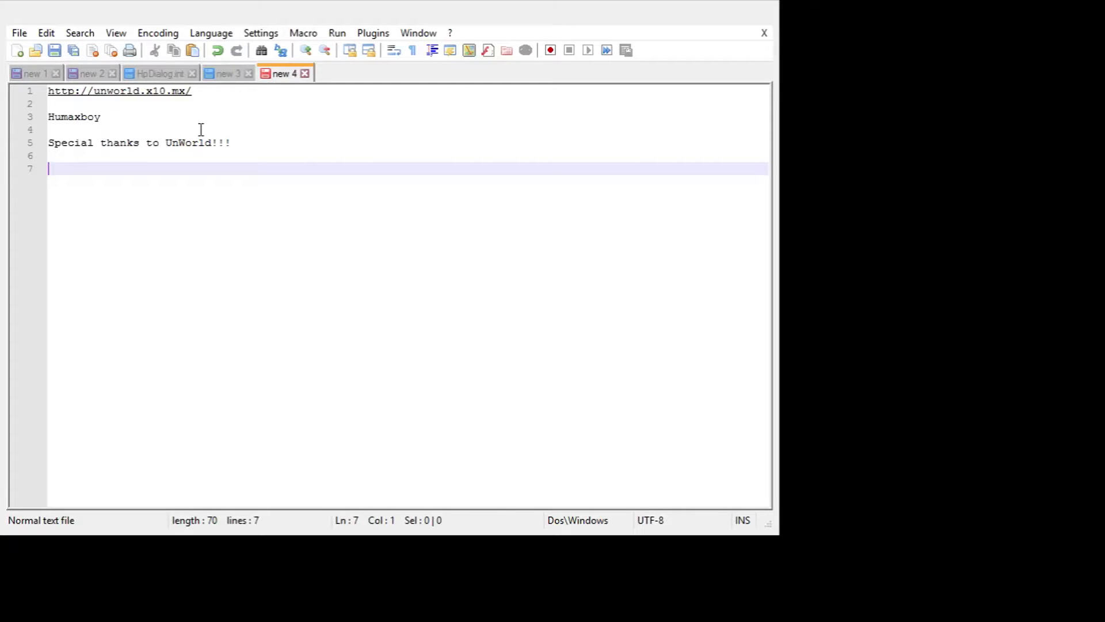
click(201, 129)
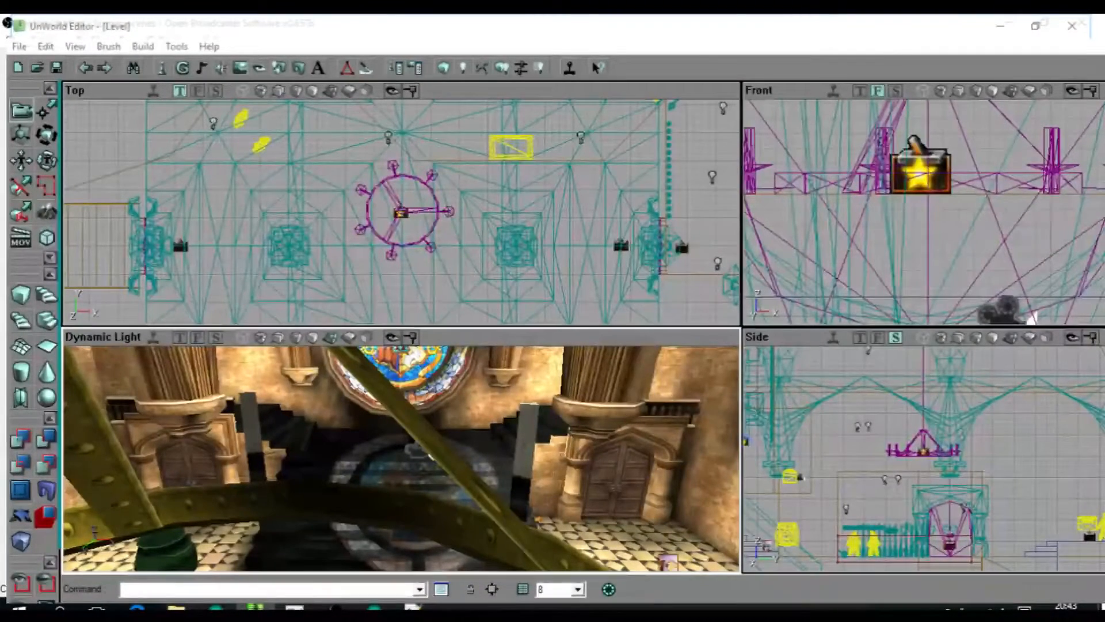
Return to UnWorld Editor and inspect the picture-icon actor on the tiled floor before the hall's double door.
drag(430, 455, 437, 393)
right_drag(437, 393, 405, 416)
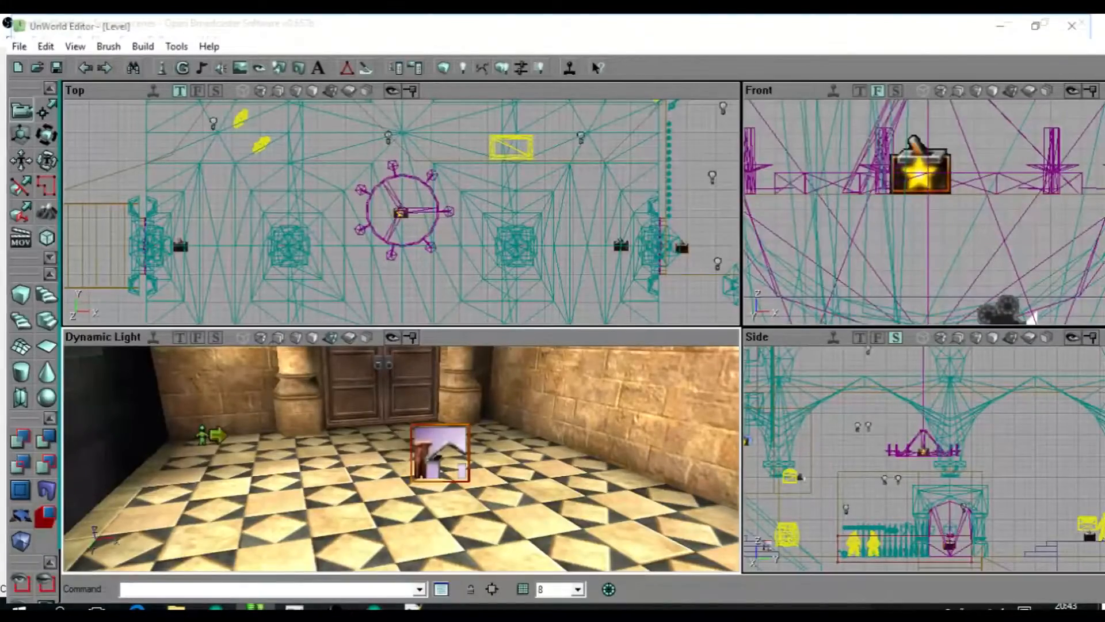
mouse_move(406, 437)
mouse_down()
mouse_move(405, 472)
mouse_move(406, 455)
mouse_up()
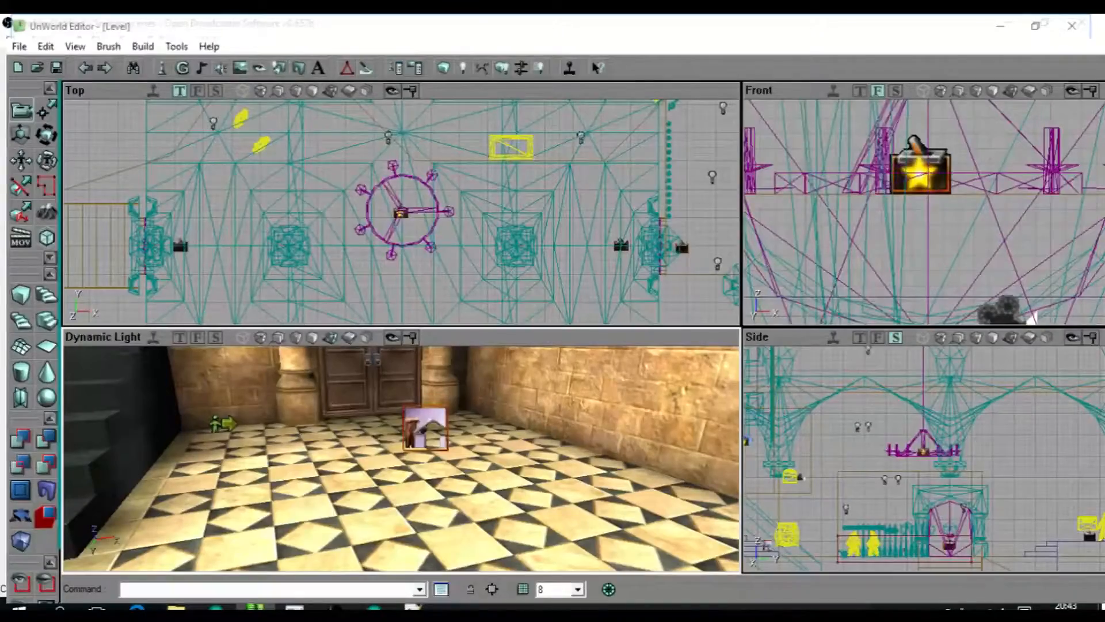
drag(402, 459, 439, 469)
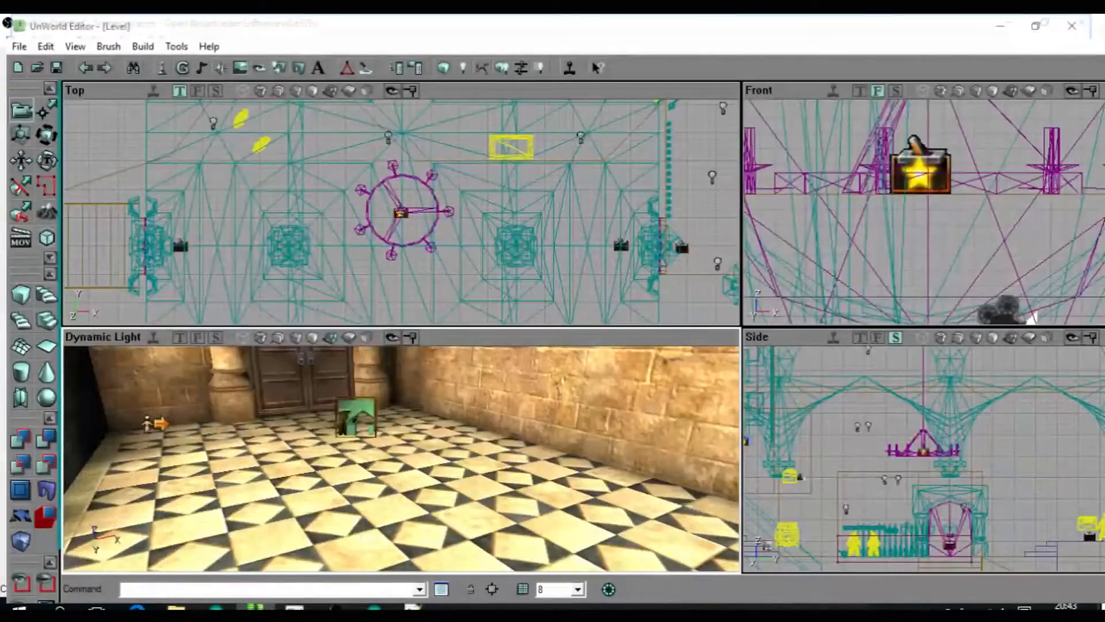
Select the figure-and-arrow actor and the picture-icon actor in turn before the hall's double door to compare the pair.
drag(402, 459, 371, 461)
click(193, 421)
click(410, 415)
drag(411, 415, 424, 415)
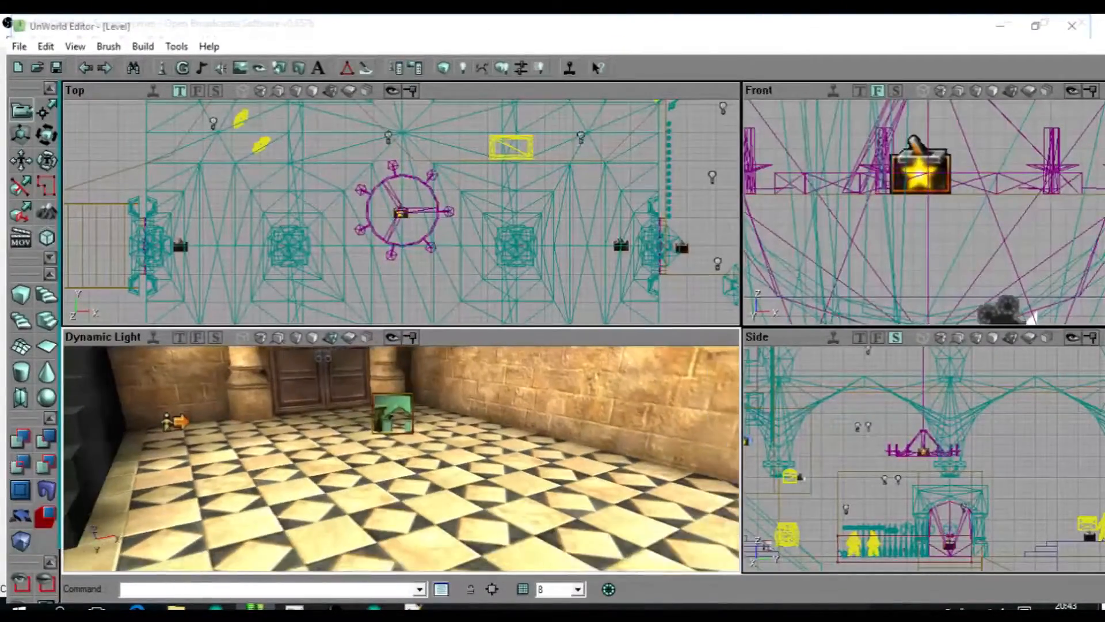
click(177, 422)
click(368, 440)
click(393, 413)
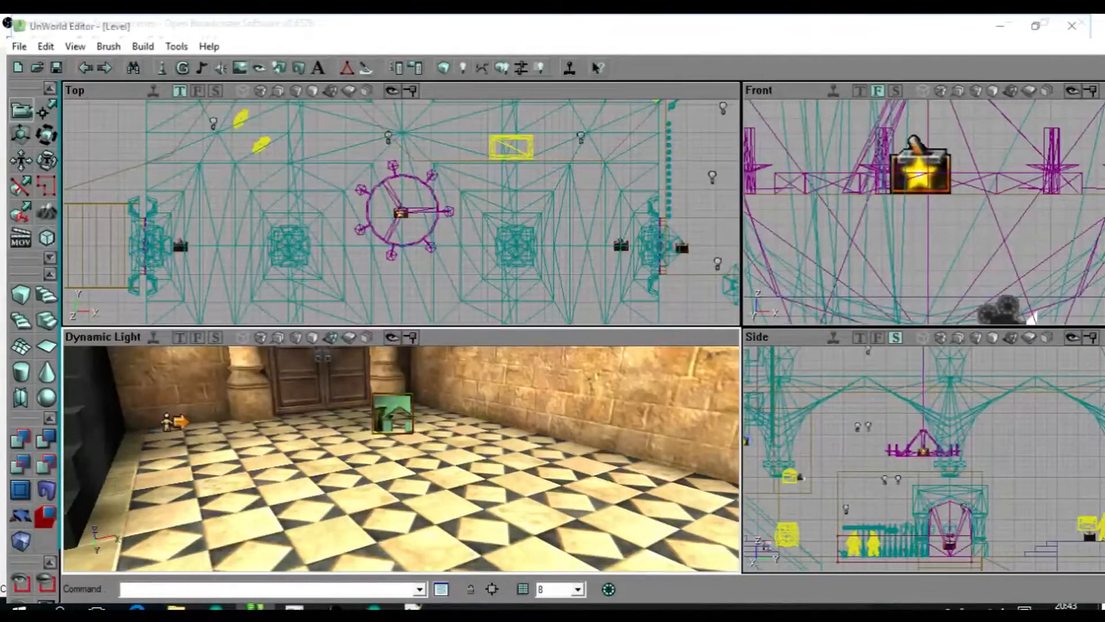
drag(393, 413, 358, 401)
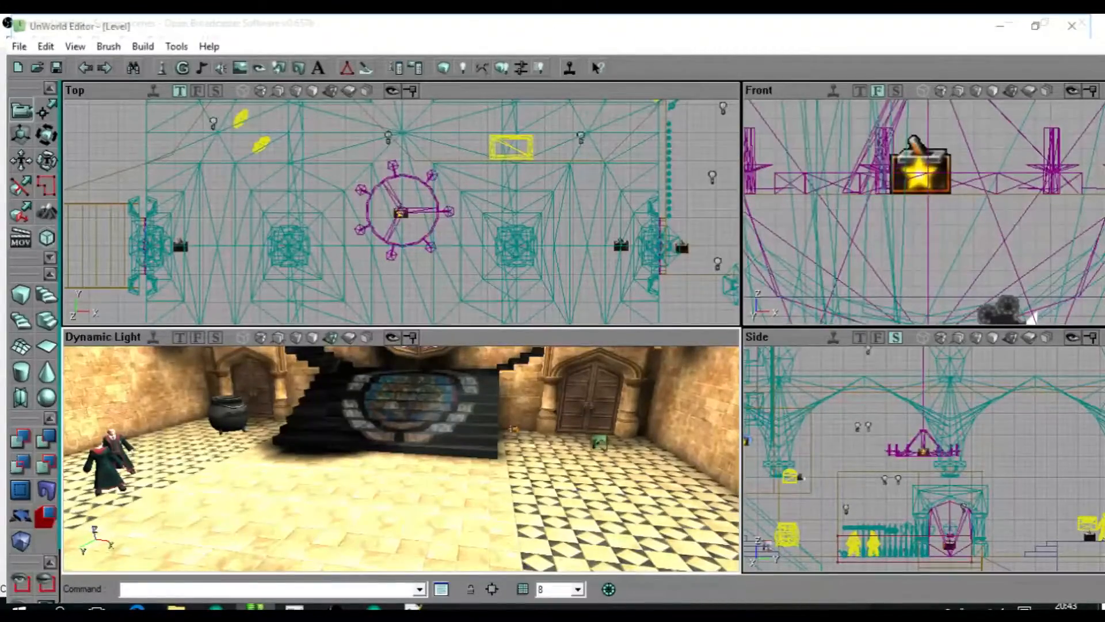
Try a picture-icon actor on the tiled floor beside the robed characters, and delete it.
right_drag(401, 459, 360, 538)
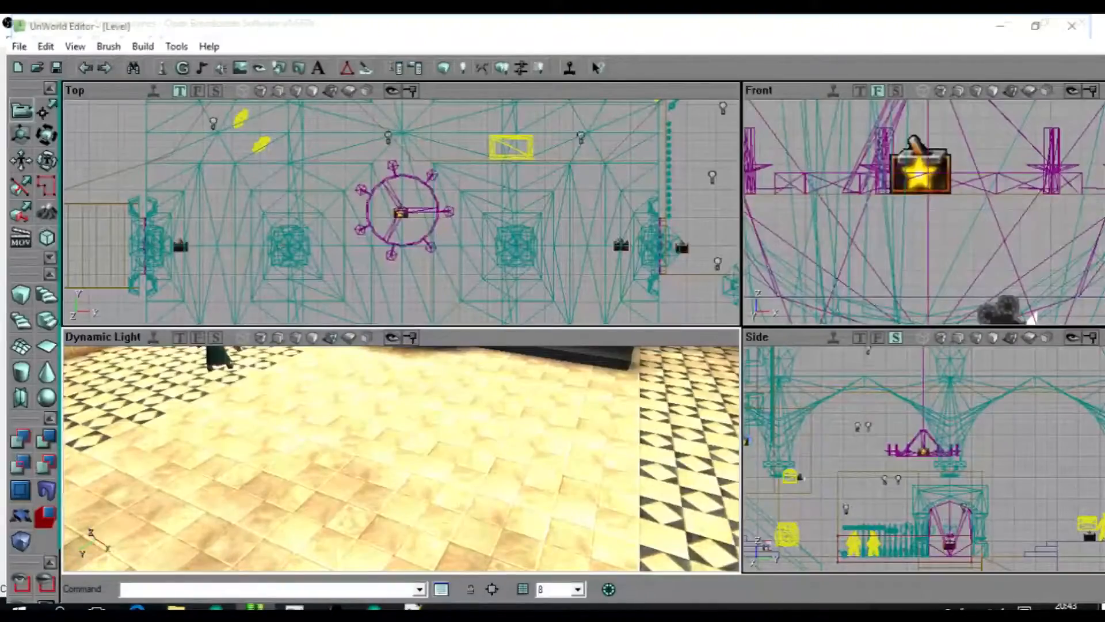
click(162, 385)
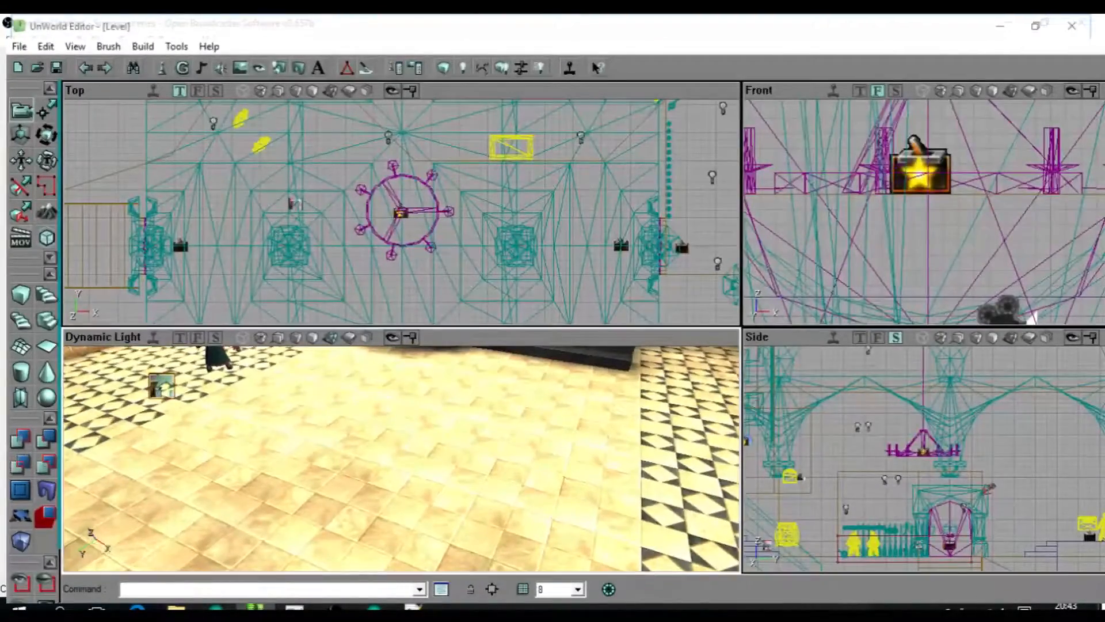
mouse_move(162, 385)
right_down()
mouse_move(171, 291)
mouse_move(163, 370)
right_up()
key(Delete)
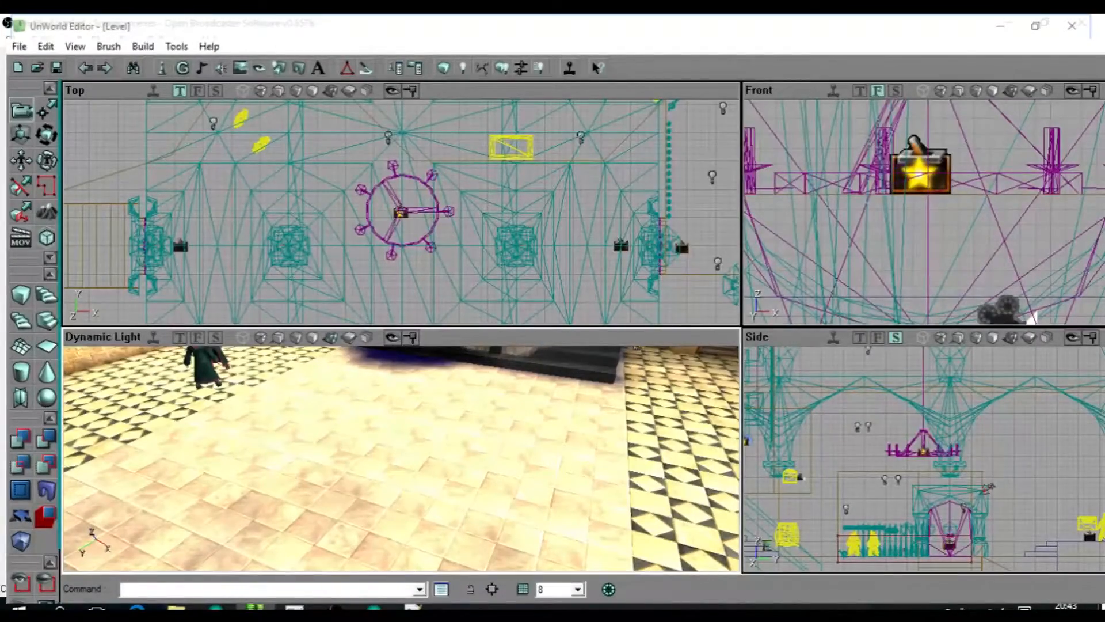
Place a picture-icon actor on the floor near the robed characters and compare it with the one before the far double door.
mouse_move(401, 459)
mouse_down()
mouse_move(558, 435)
mouse_move(386, 513)
mouse_move(392, 478)
mouse_up()
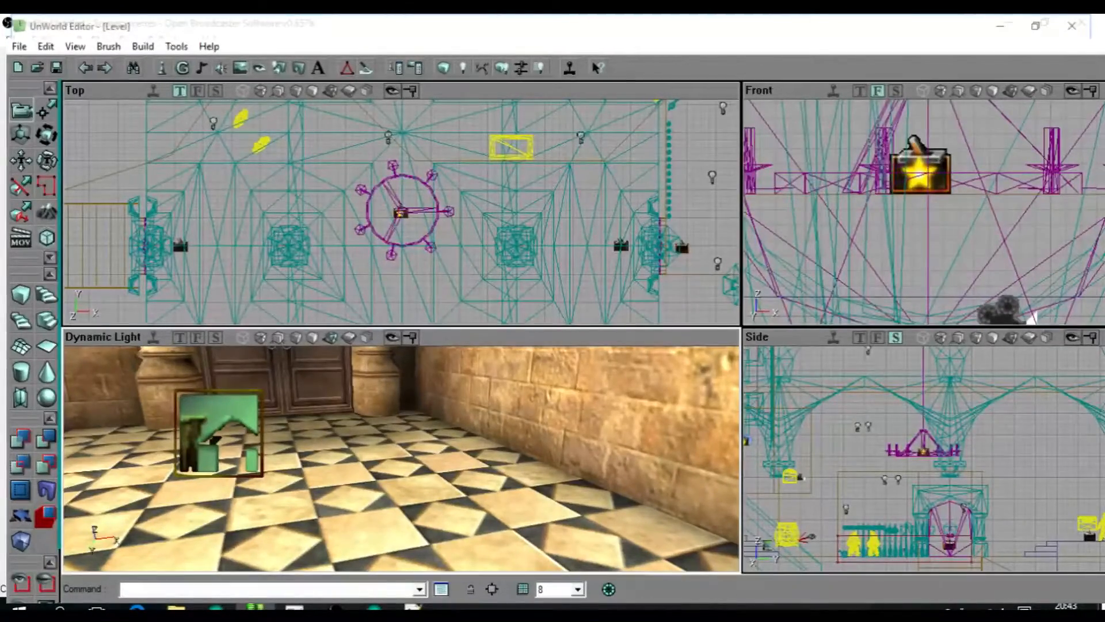
drag(401, 459, 265, 521)
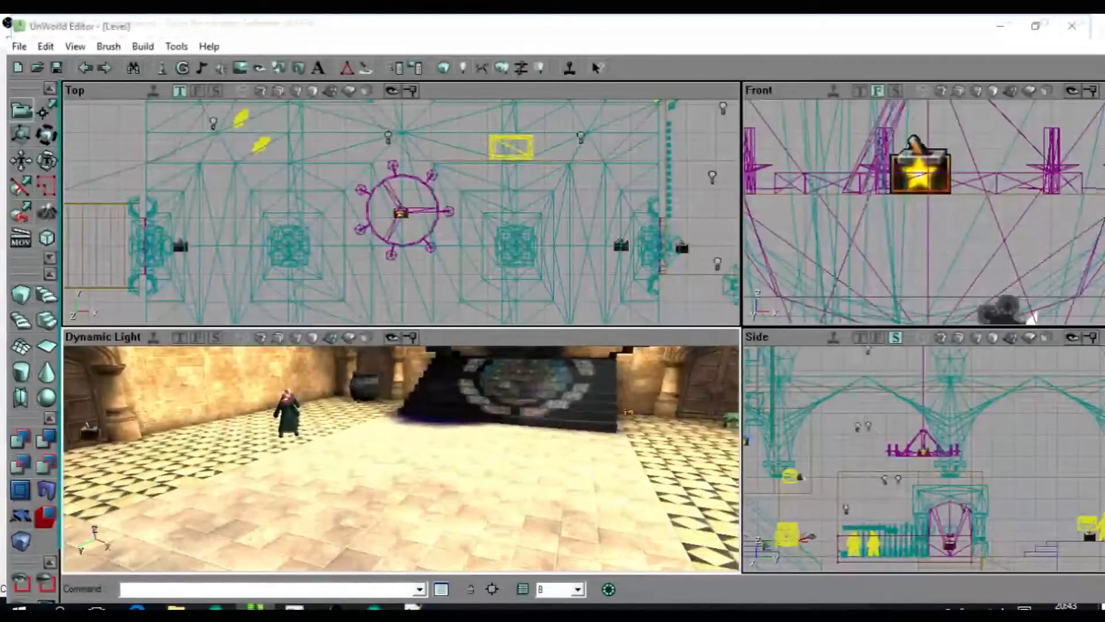
click(218, 442)
right_drag(218, 442, 270, 480)
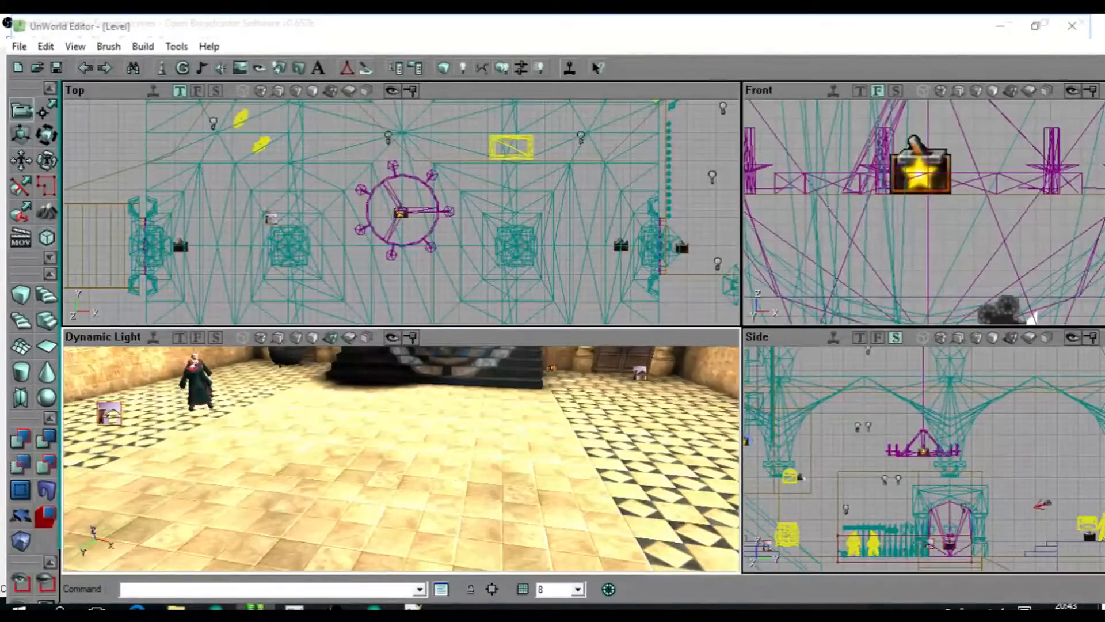
drag(401, 459, 553, 397)
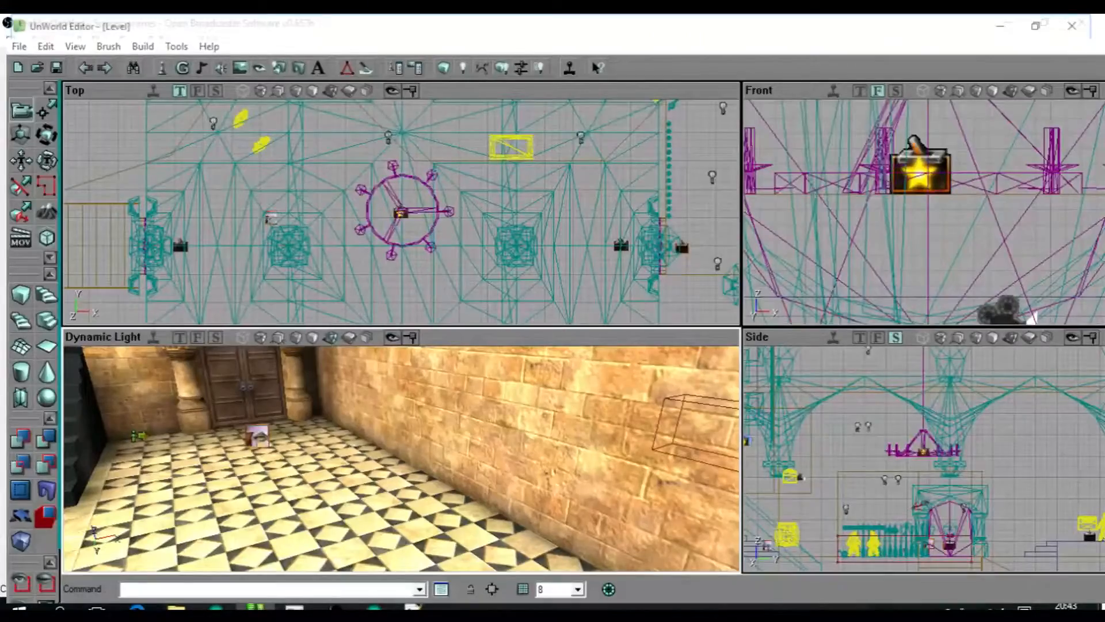
drag(401, 458, 345, 489)
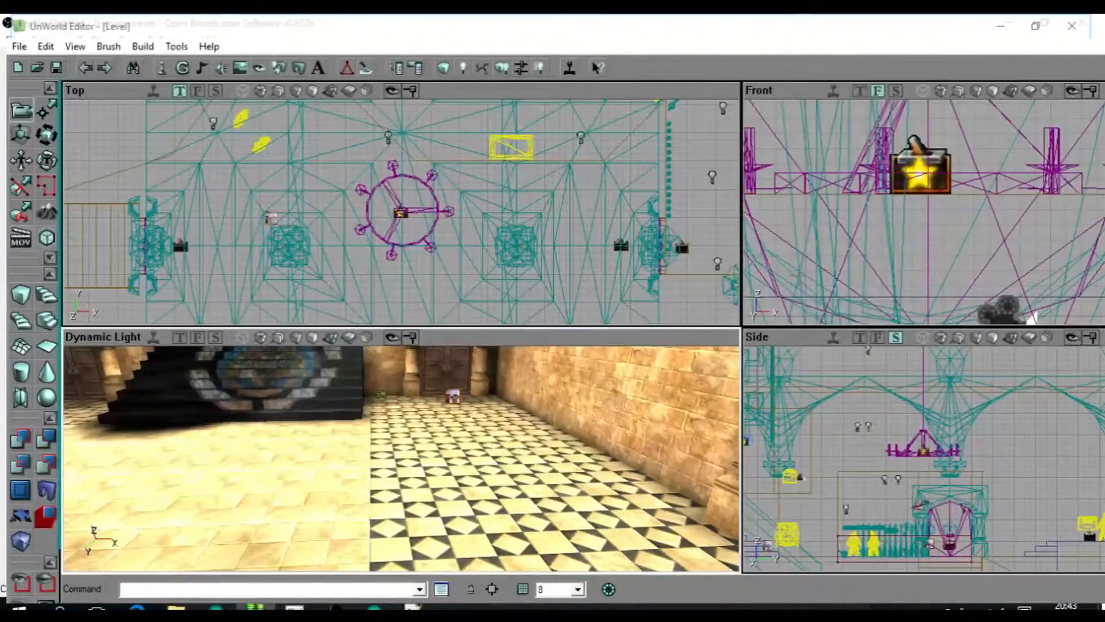
Place a figure-and-arrow actor on the checkered floor near the side double door across the hall.
right_drag(401, 437, 389, 507)
click(506, 417)
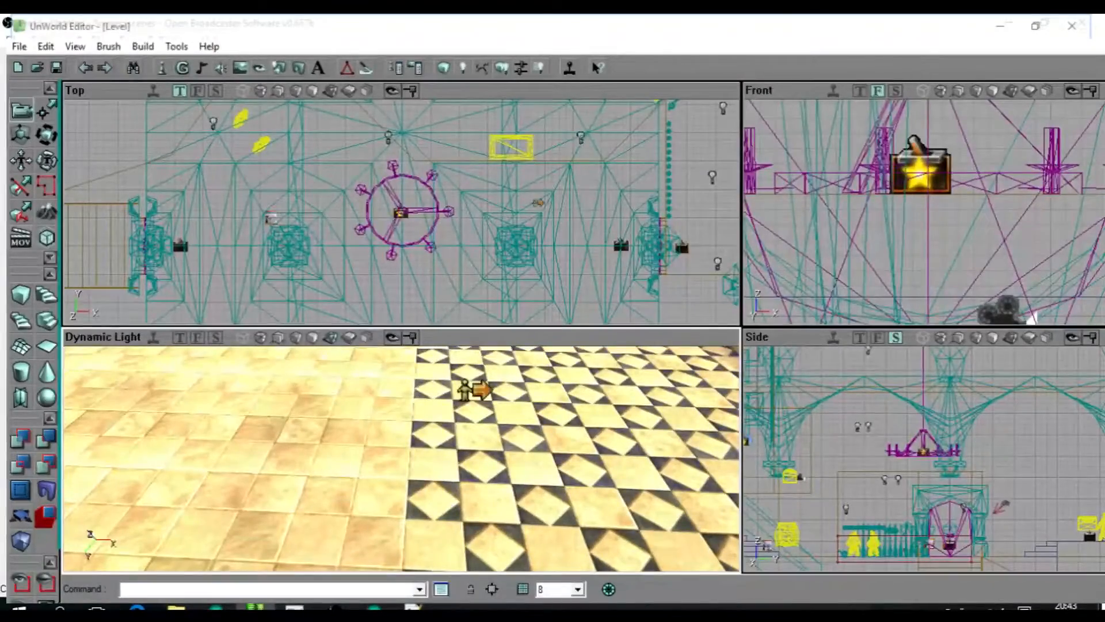
right_click(475, 391)
drag(475, 391, 493, 490)
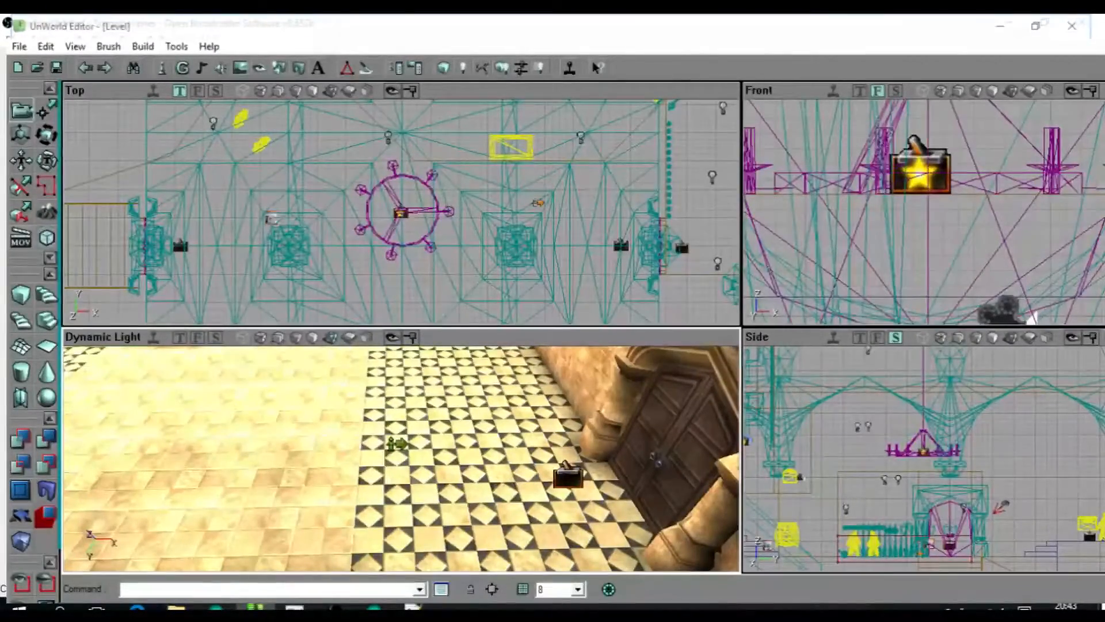
Select the newly placed picture-icon and figure-and-arrow actors in turn and examine their positions on opposite sides of the hall.
drag(493, 490, 380, 508)
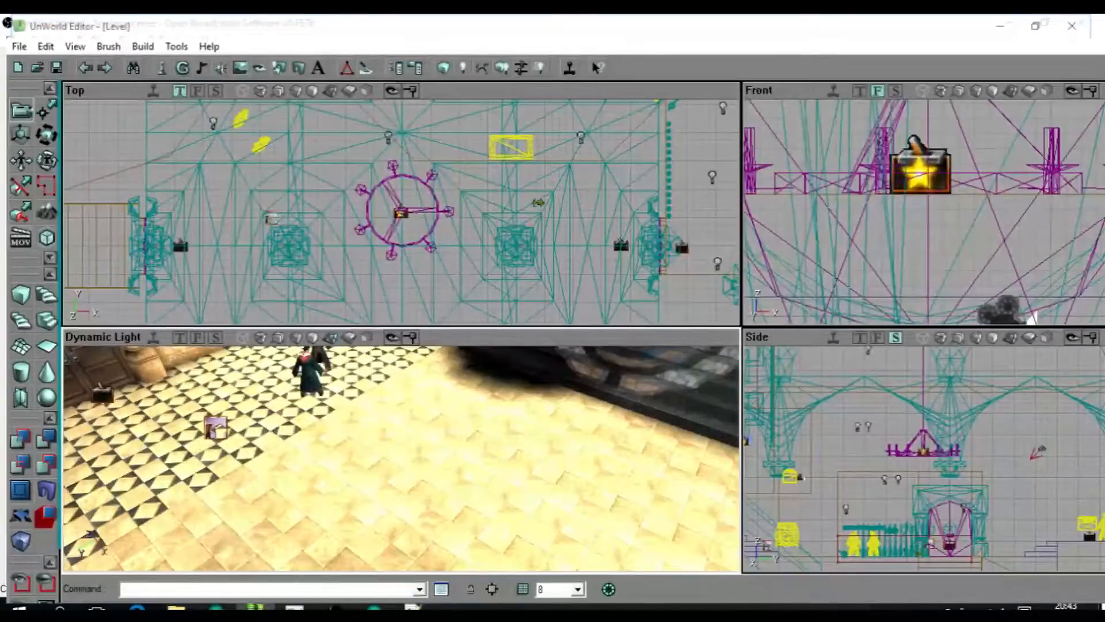
click(217, 427)
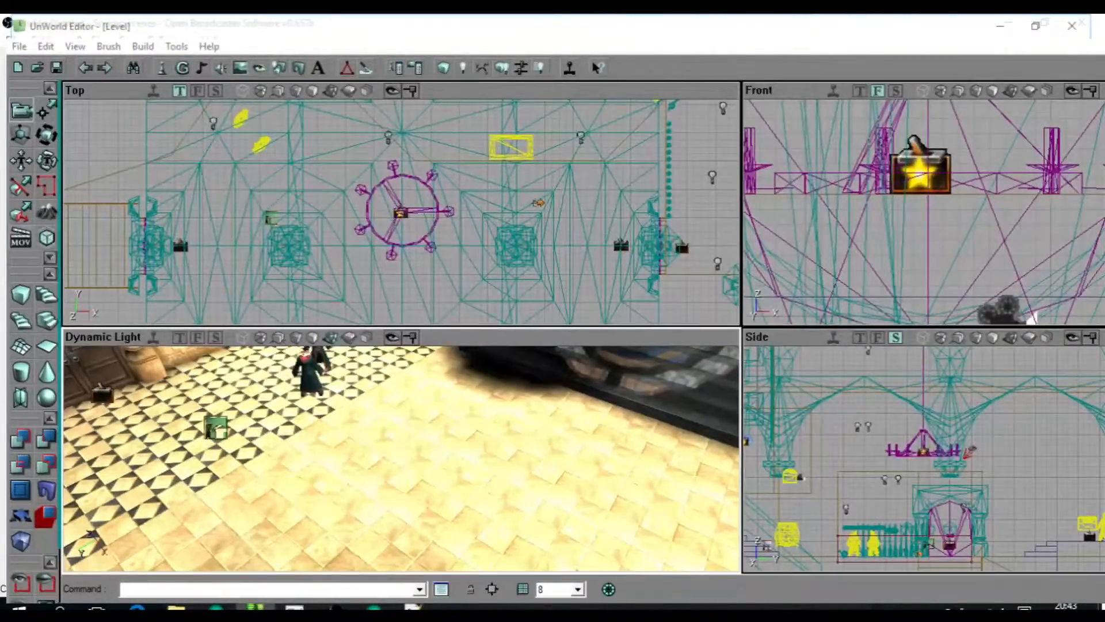
drag(276, 459, 402, 506)
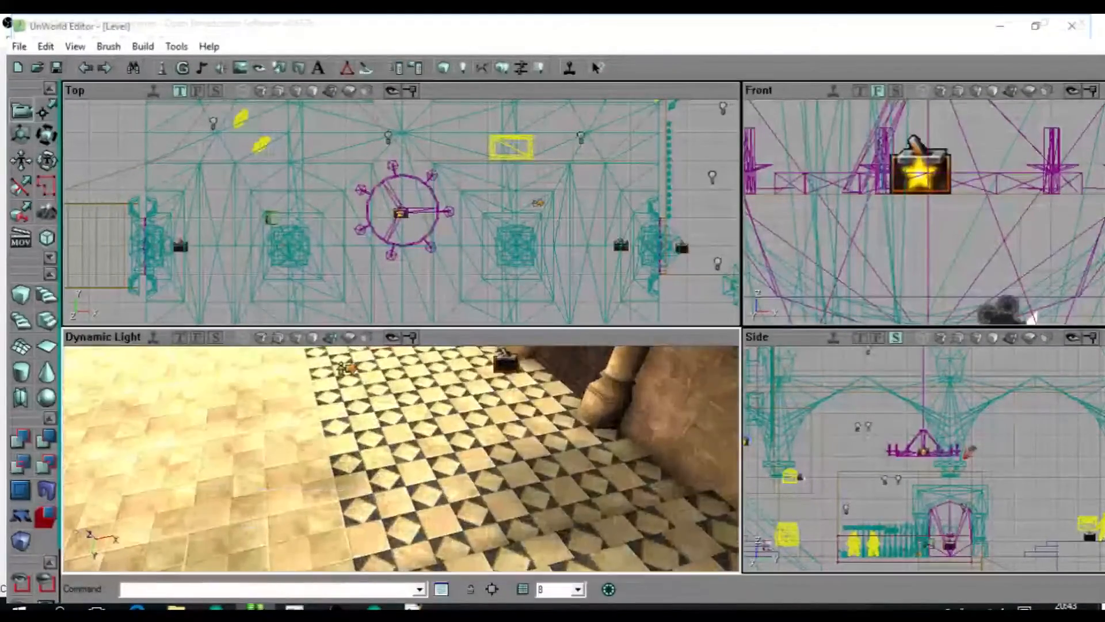
right_drag(402, 490, 403, 426)
drag(403, 426, 270, 489)
drag(346, 472, 303, 443)
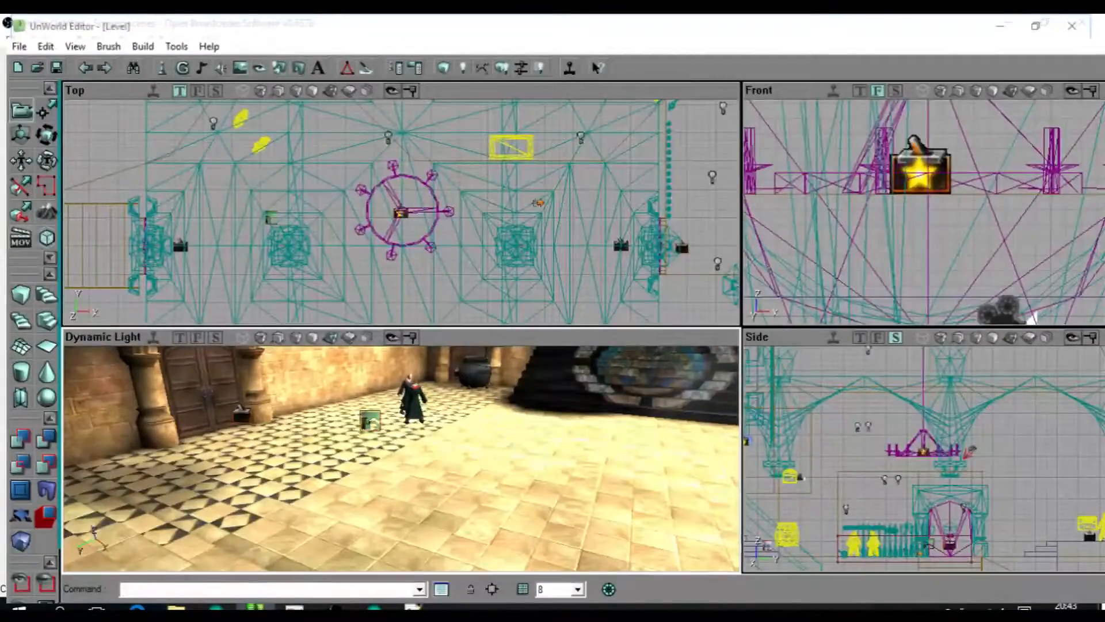
drag(345, 455, 446, 453)
click(317, 421)
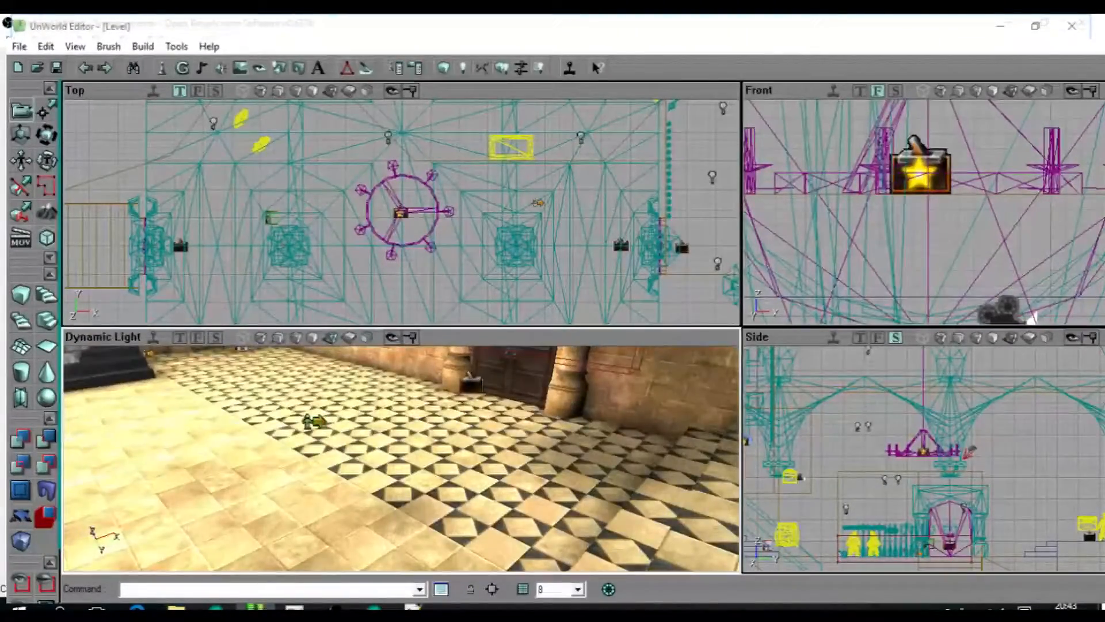
right_drag(316, 422, 282, 369)
mouse_move(282, 368)
mouse_down()
mouse_move(271, 322)
mouse_move(270, 368)
mouse_up()
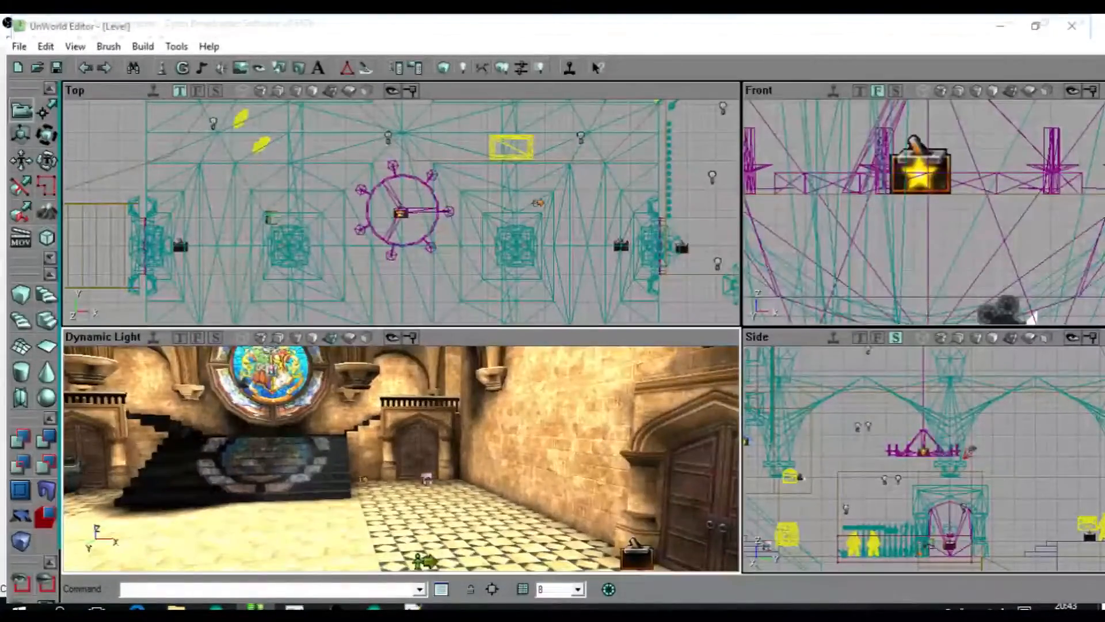
Examine the box triggers at the side doors and how the picture-icon and figure-and-arrow actors relate across the hall.
scroll(926, 212, down, 10)
drag(401, 458, 334, 399)
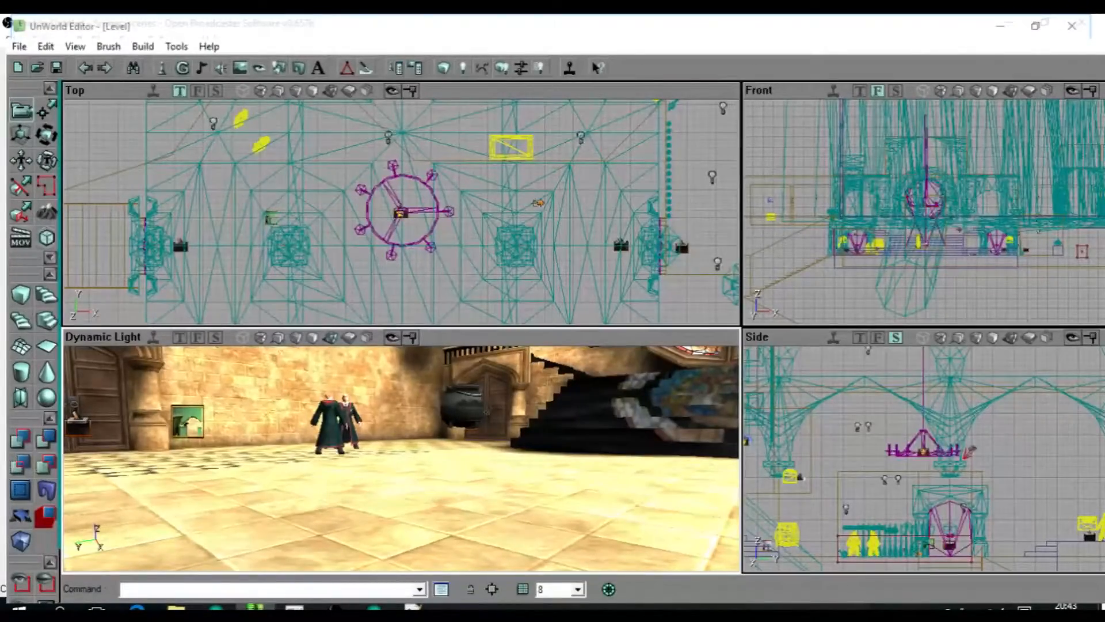
drag(345, 414, 518, 415)
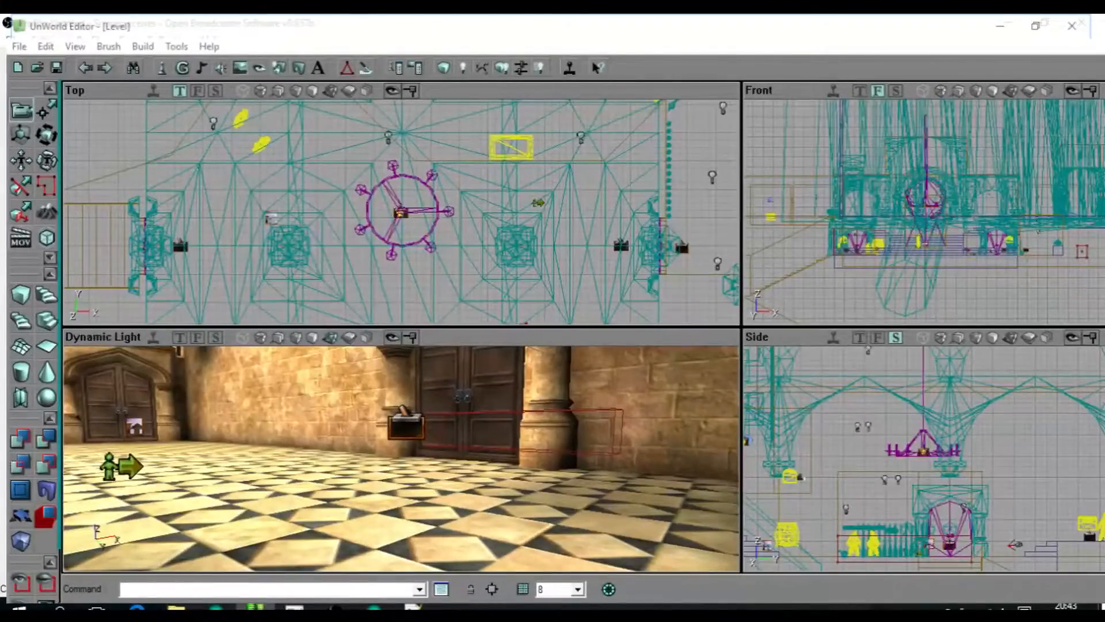
drag(460, 455, 328, 397)
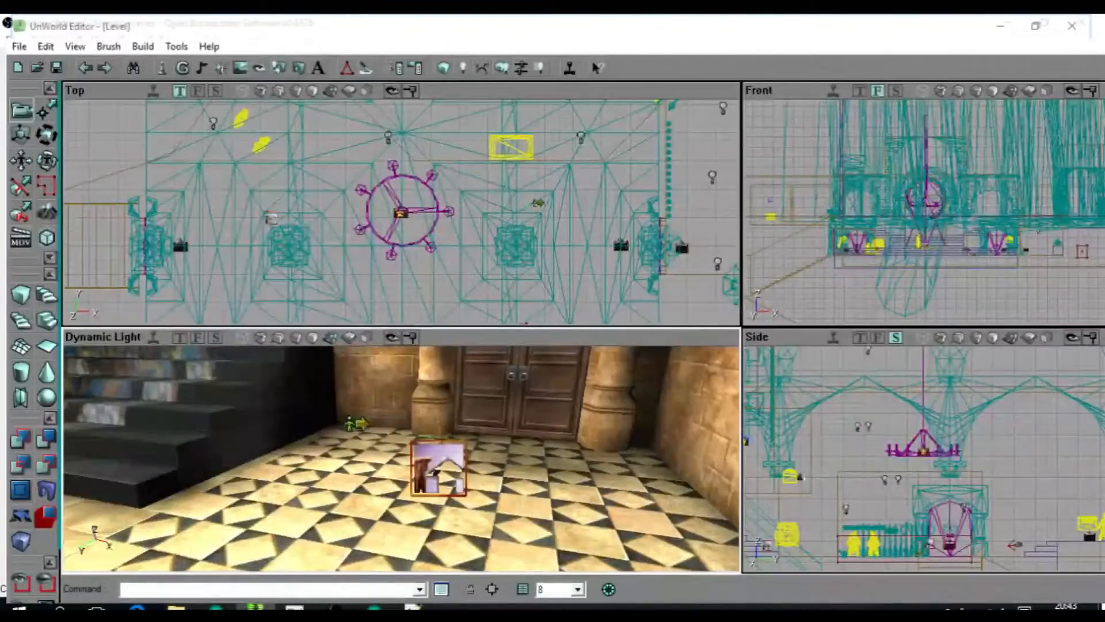
drag(345, 449, 397, 411)
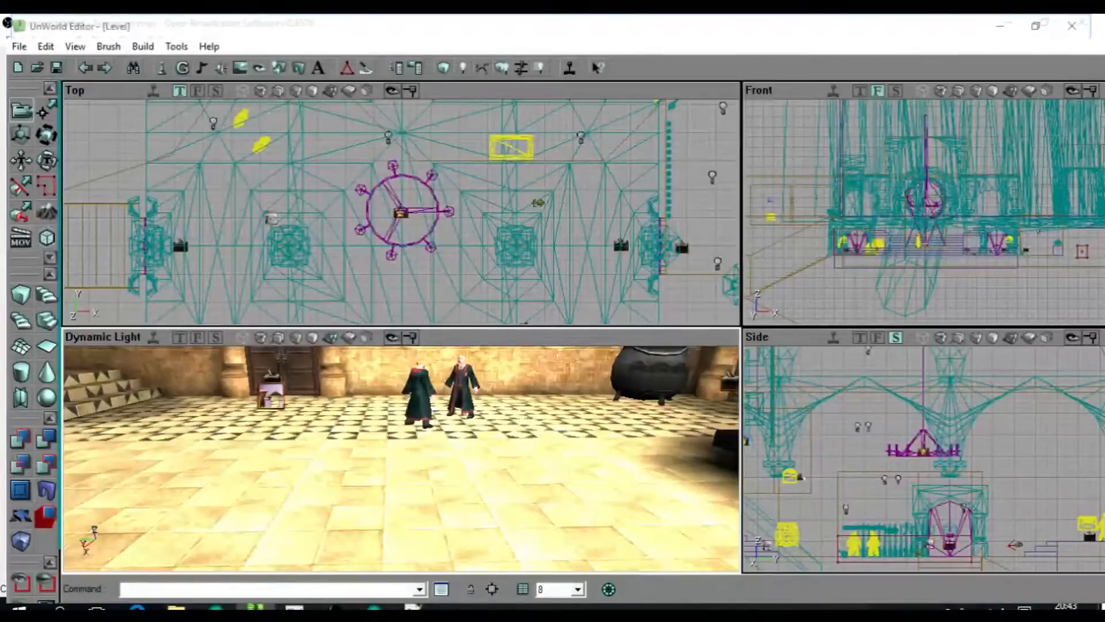
drag(397, 449, 368, 432)
right_drag(368, 432, 420, 466)
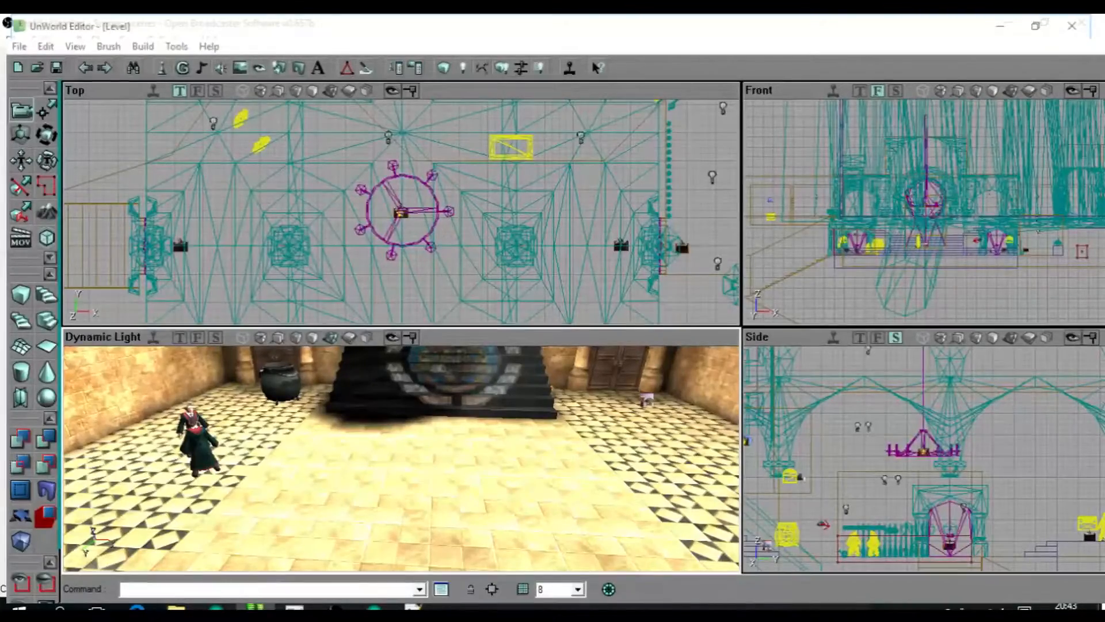
Switch to the running game, resume play and walk the character past the purple flames and the open chest.
key(alt+Tab)
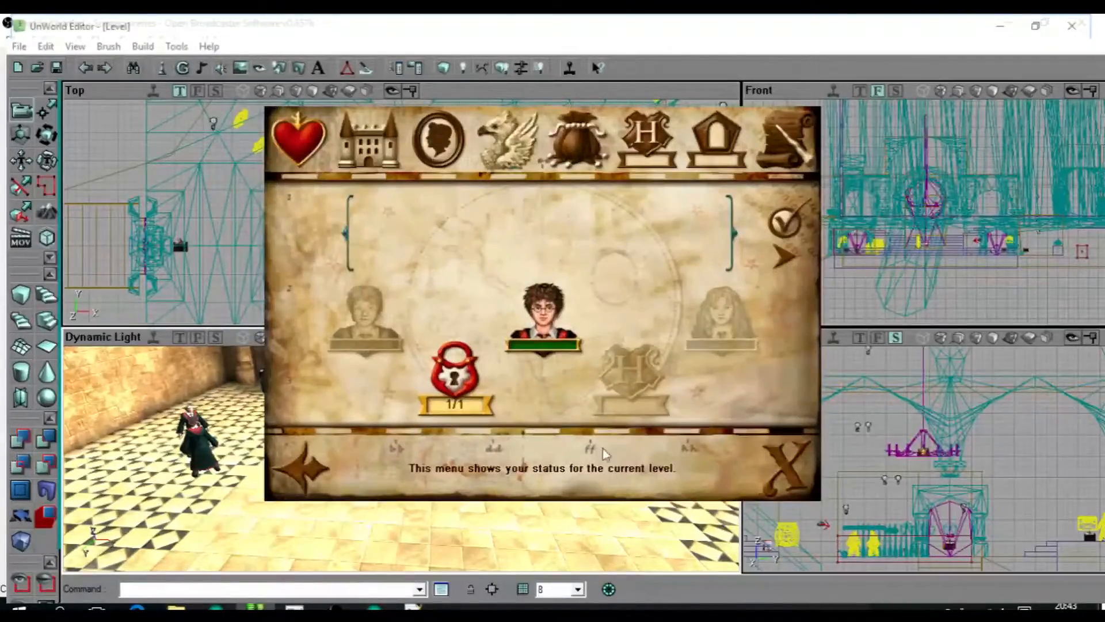
key(Escape)
key(w)
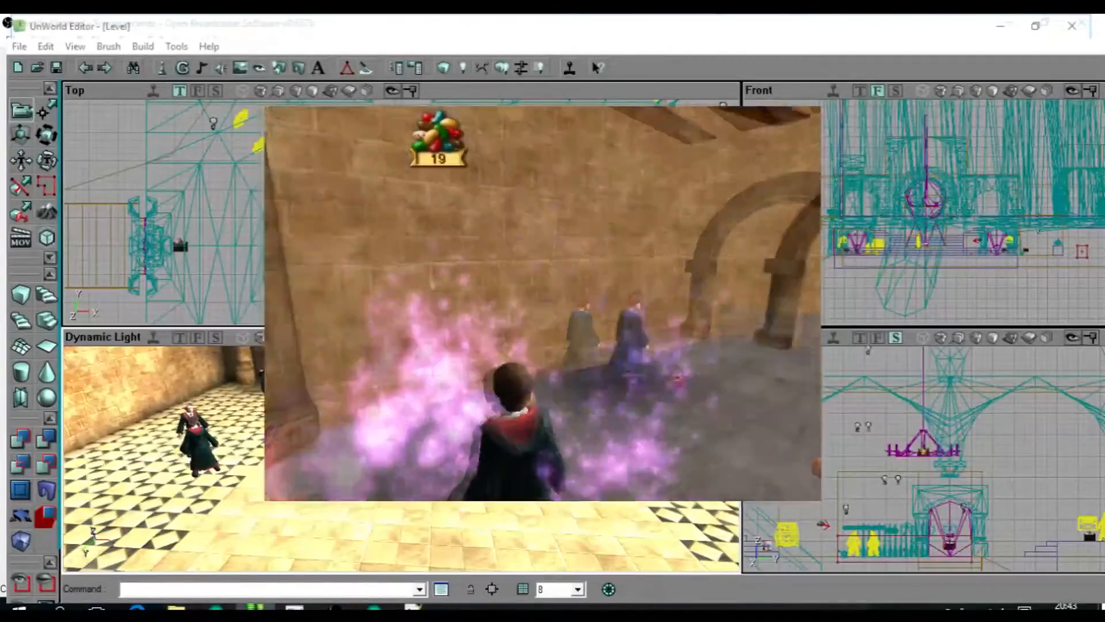
key(w)
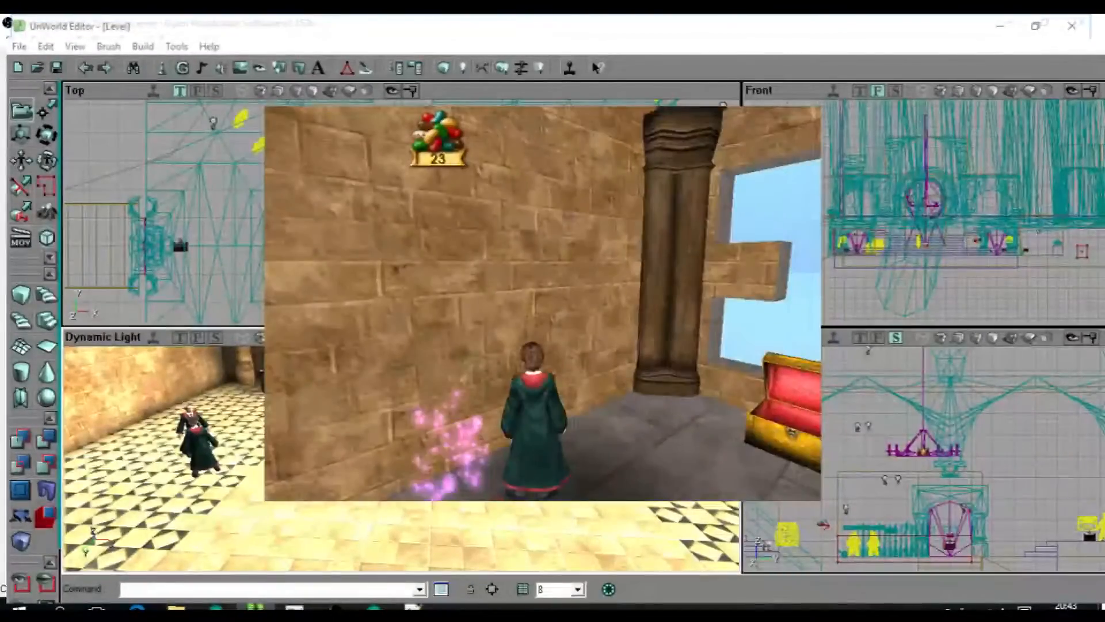
key(w)
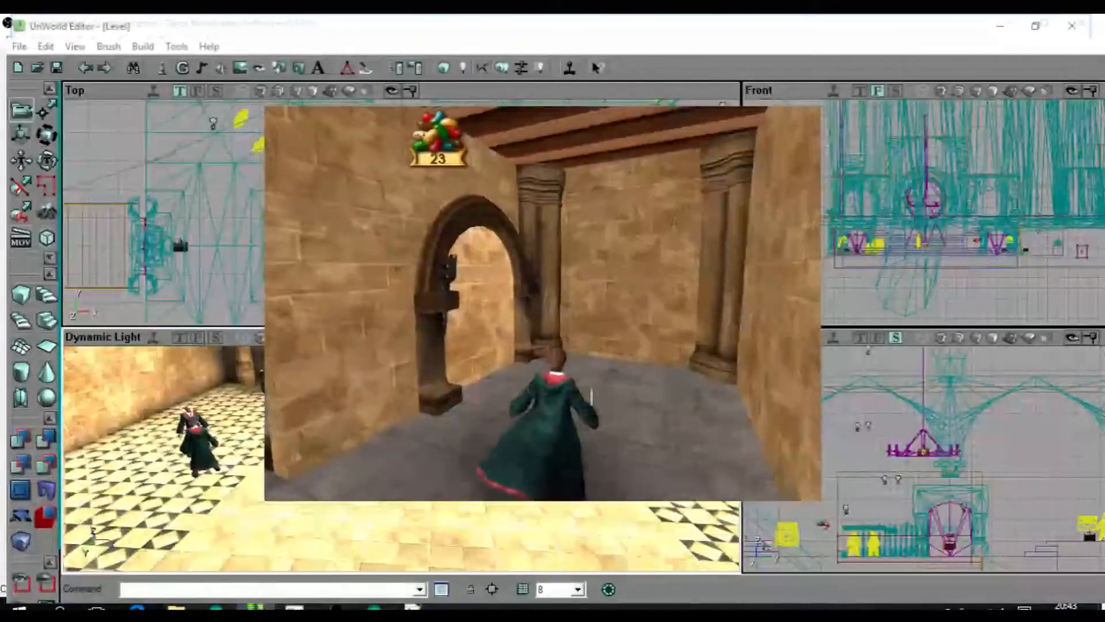
Lead the character past the torch-lit archway and through the checkered-floor corridor to test the level.
click(542, 303)
key(w)
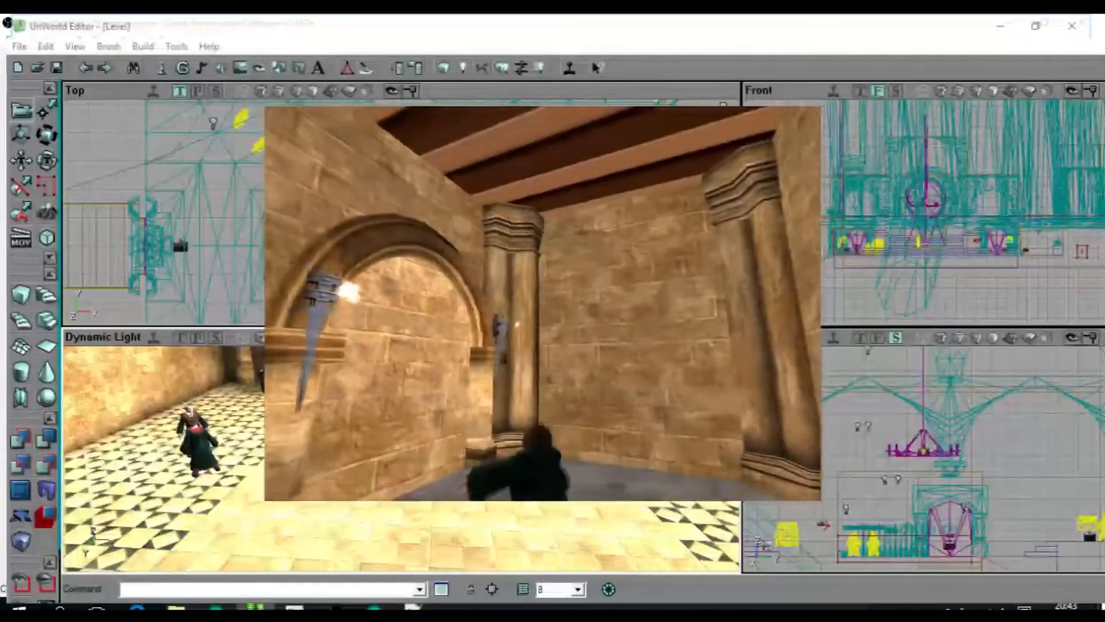
key(w)
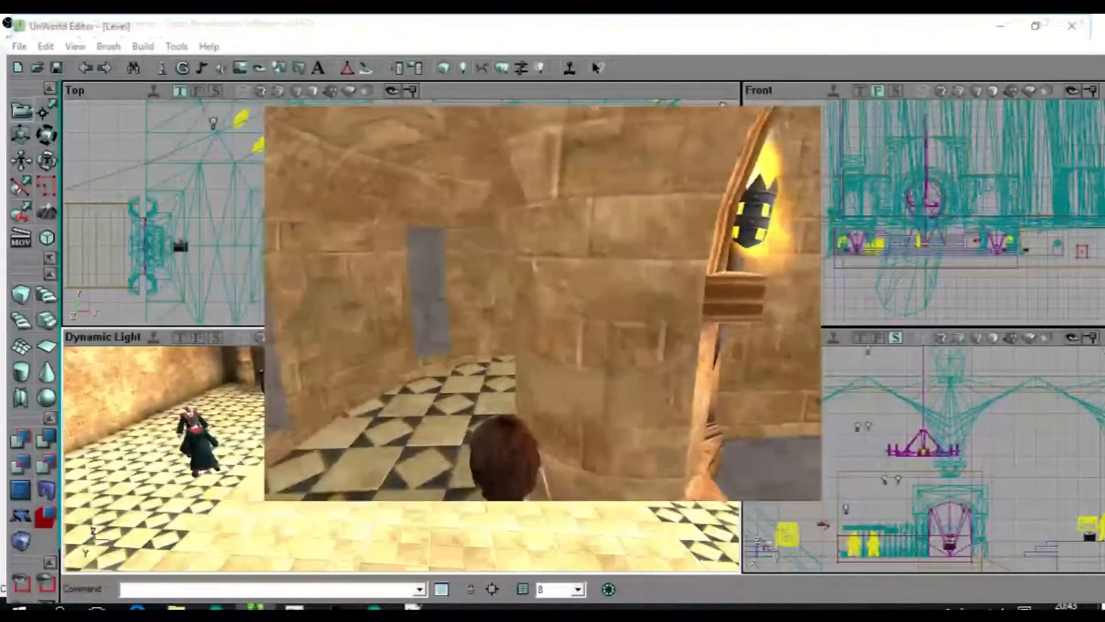
key(w)
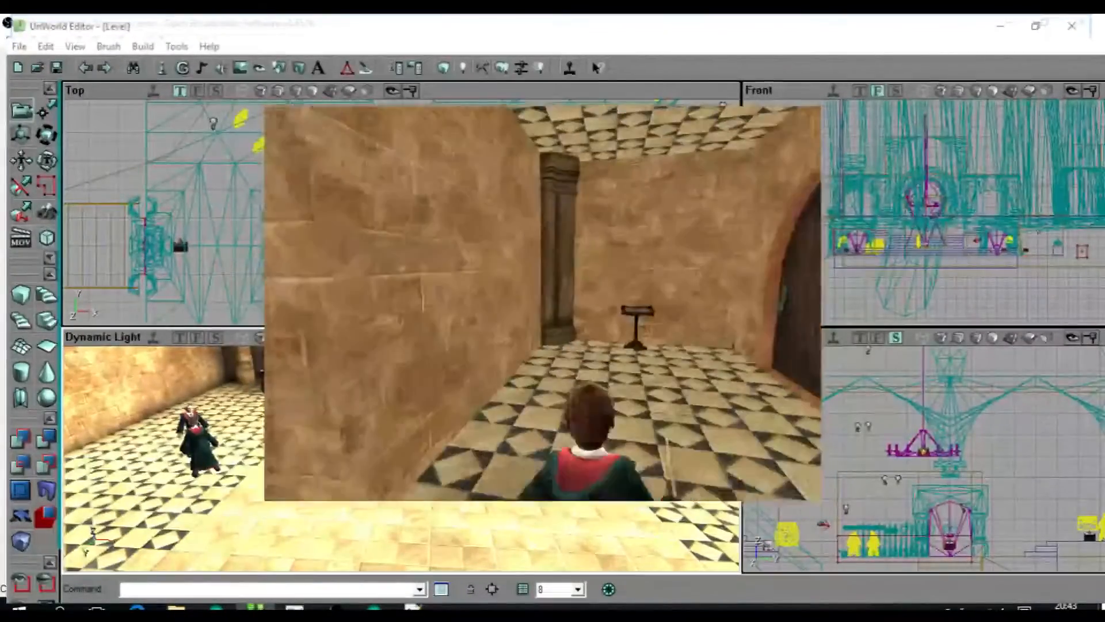
key(w)
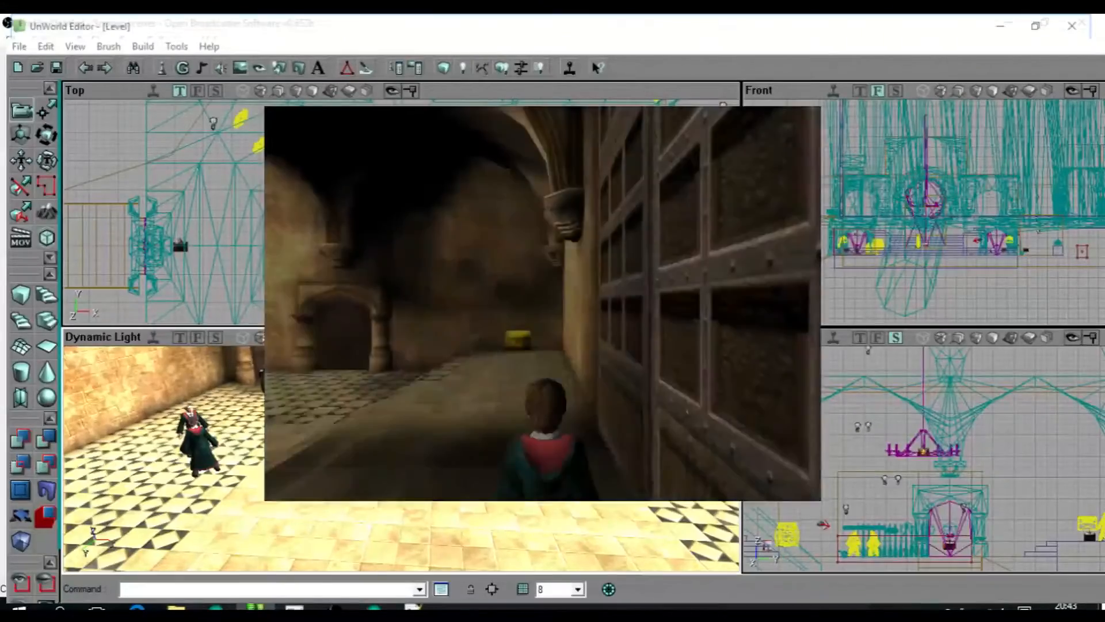
Explore the dark area beyond the hall, check the level status menu and resume play.
key(w)
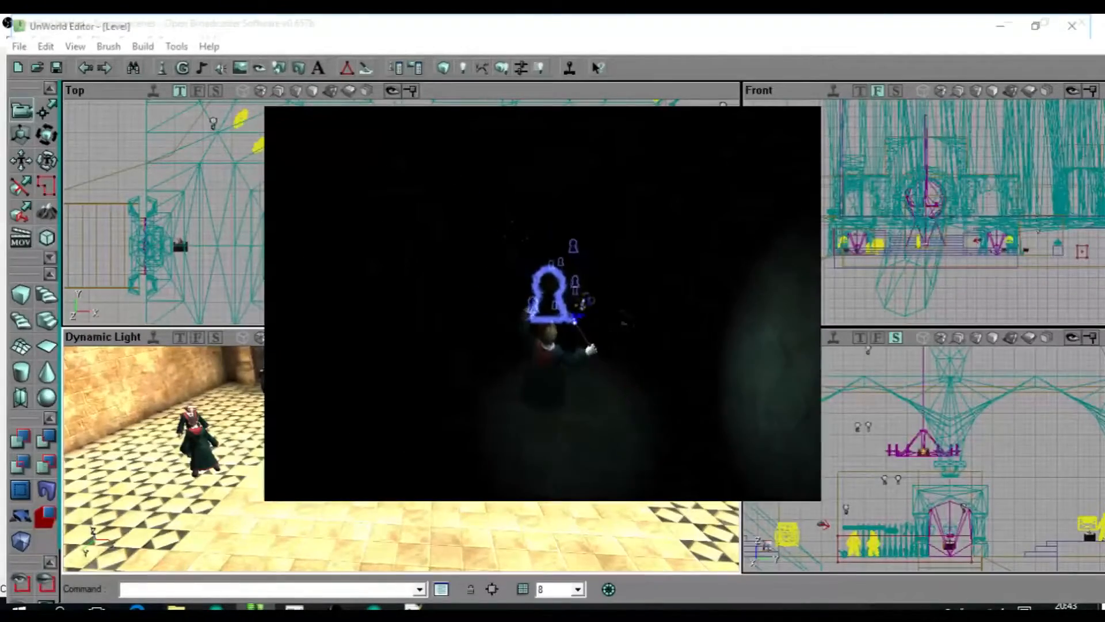
key(Escape)
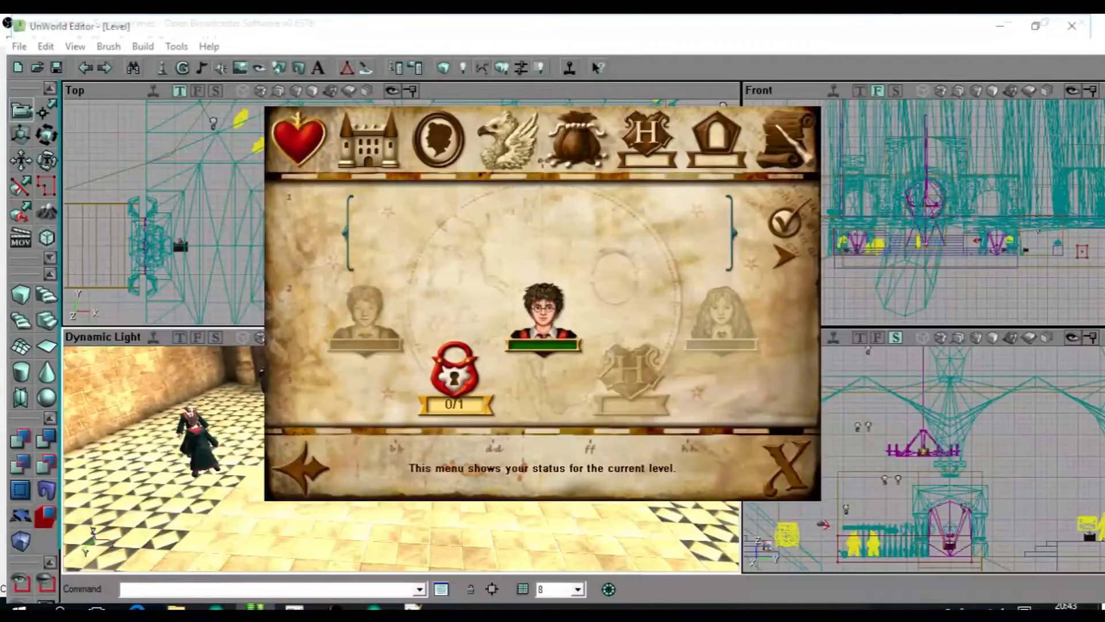
key(Escape)
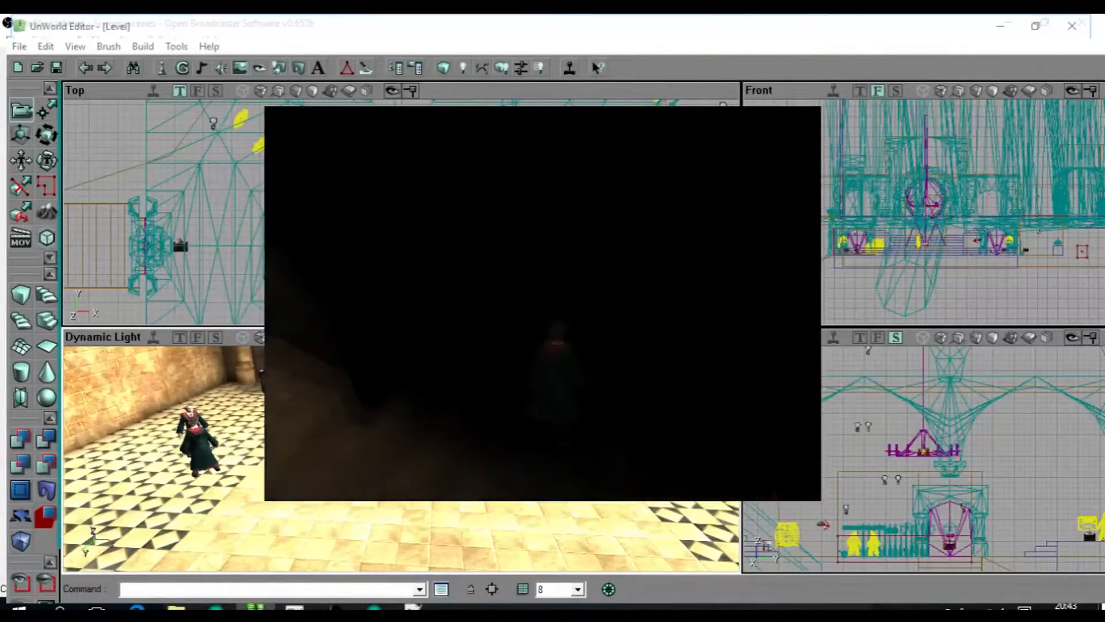
click(542, 303)
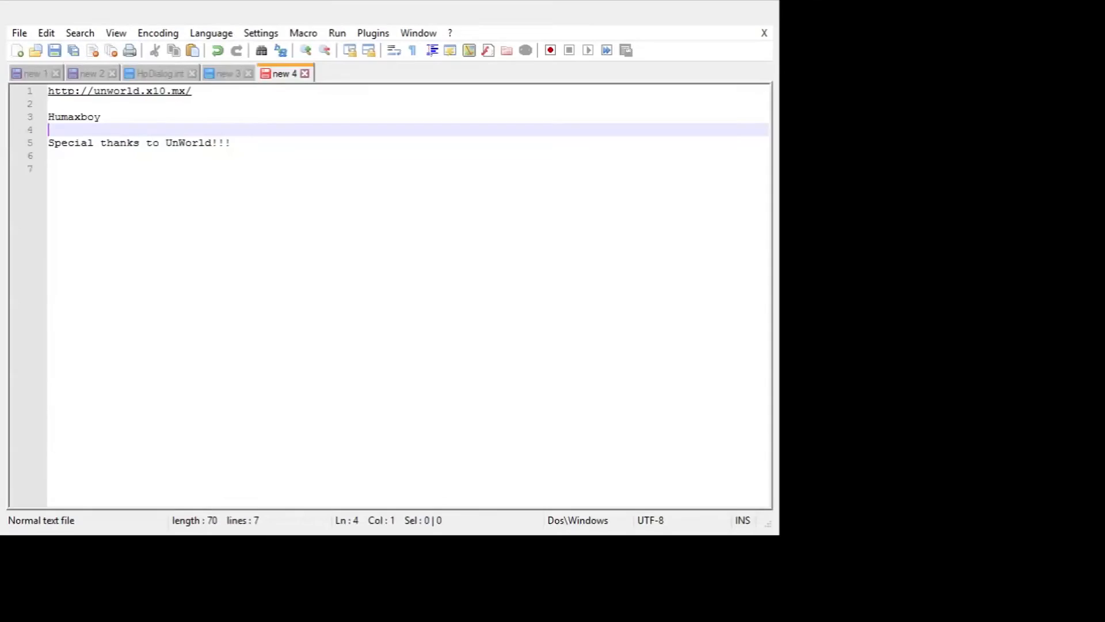
In Notepad++, highlight the website address on line 1 of the credits note and put the cursor in the screen name on line 3.
click(430, 195)
drag(244, 85, 244, 103)
click(488, 154)
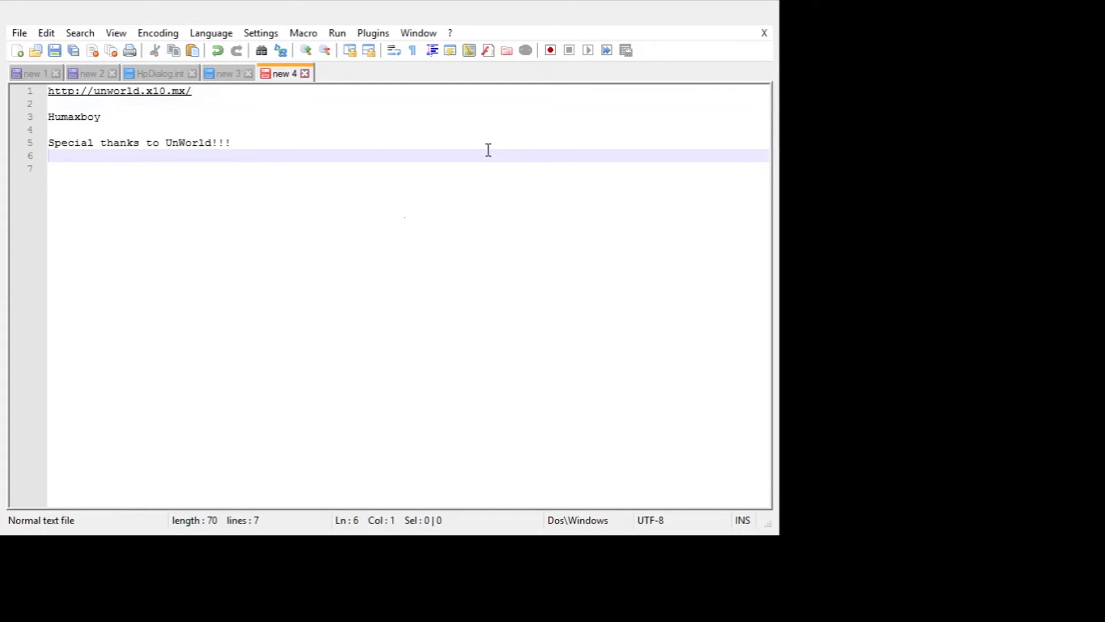
click(110, 105)
drag(110, 105, 40, 78)
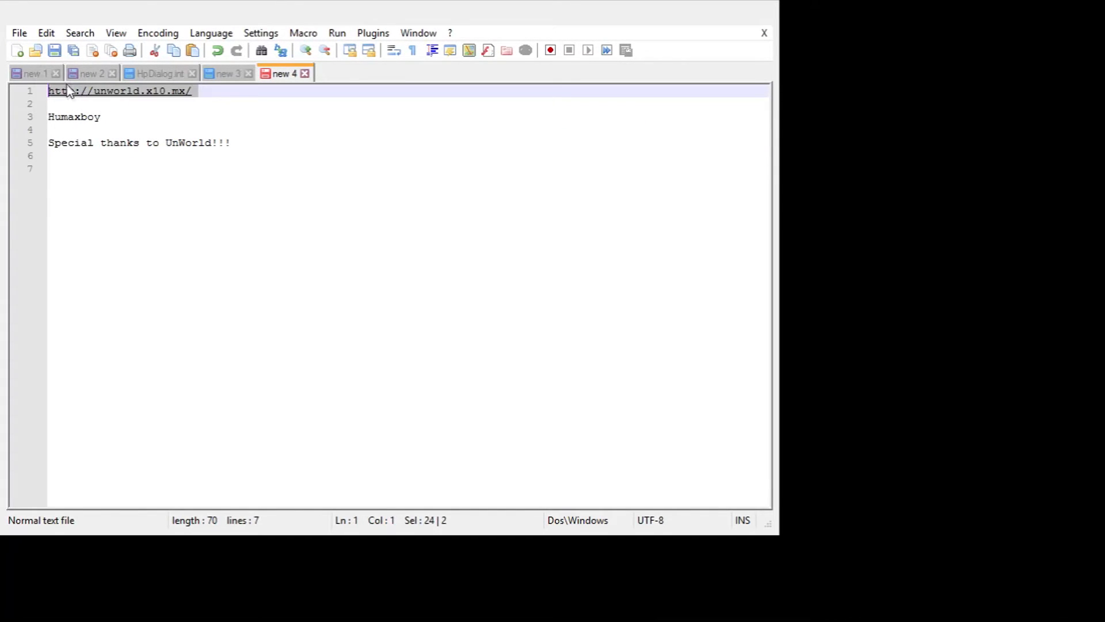
click(77, 114)
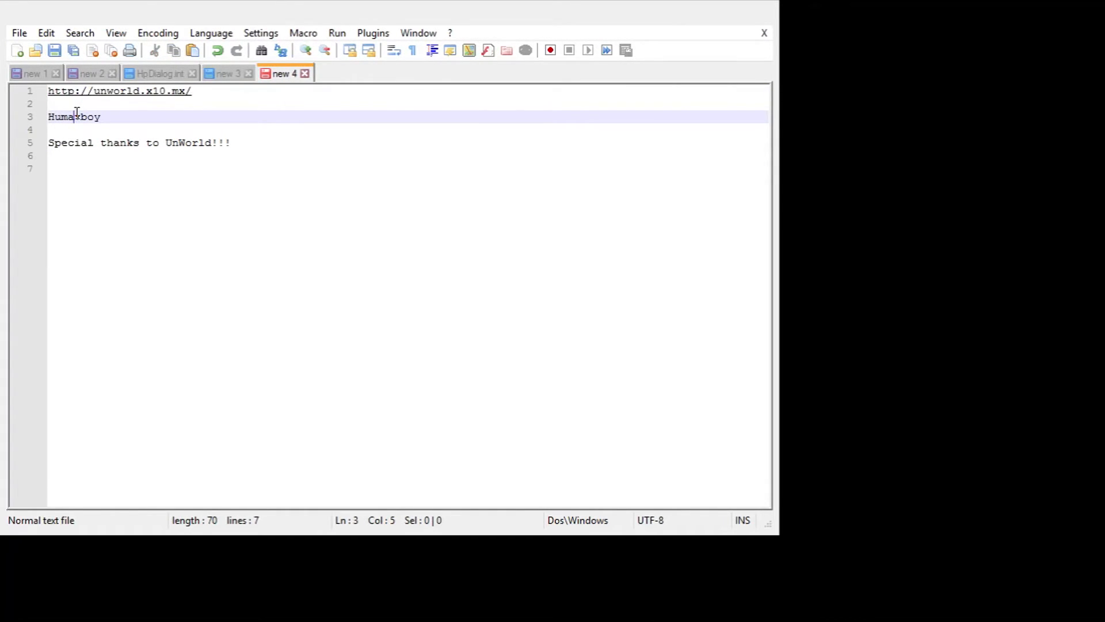